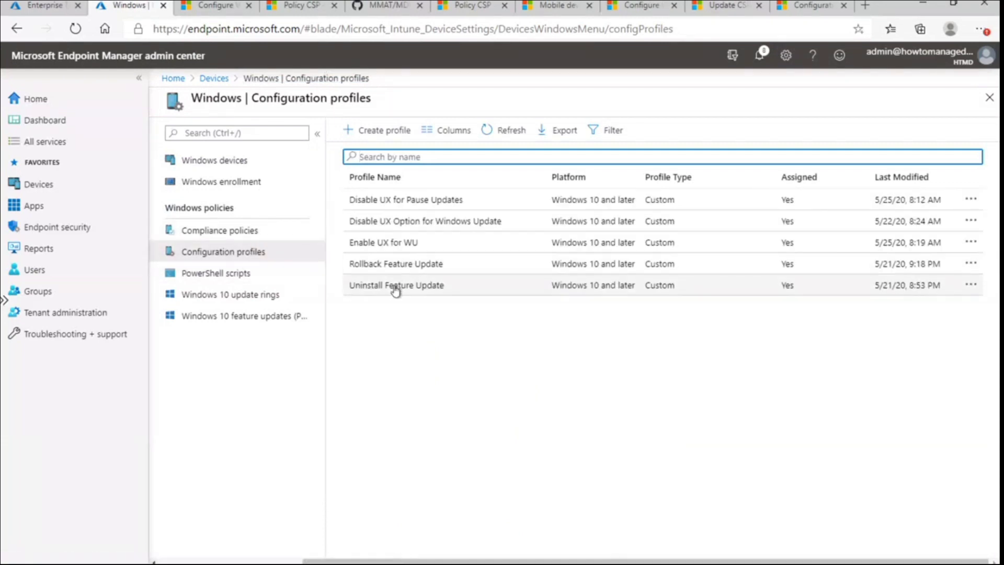
# Open the Enable UX for WU profile's conflicting devices and view the device configuration policies of Intune02.
pyautogui.click(393, 243)
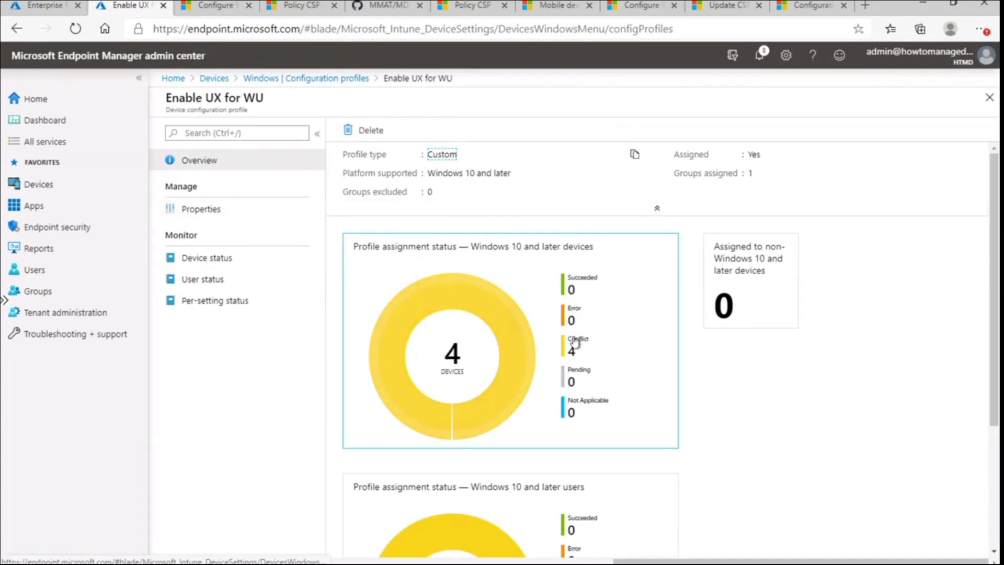
pyautogui.click(575, 339)
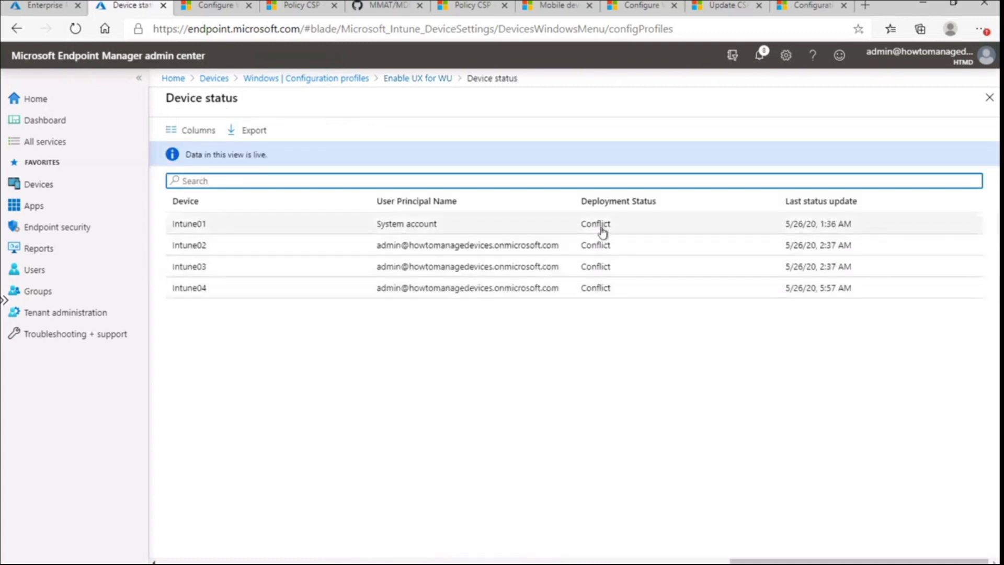
pyautogui.click(594, 250)
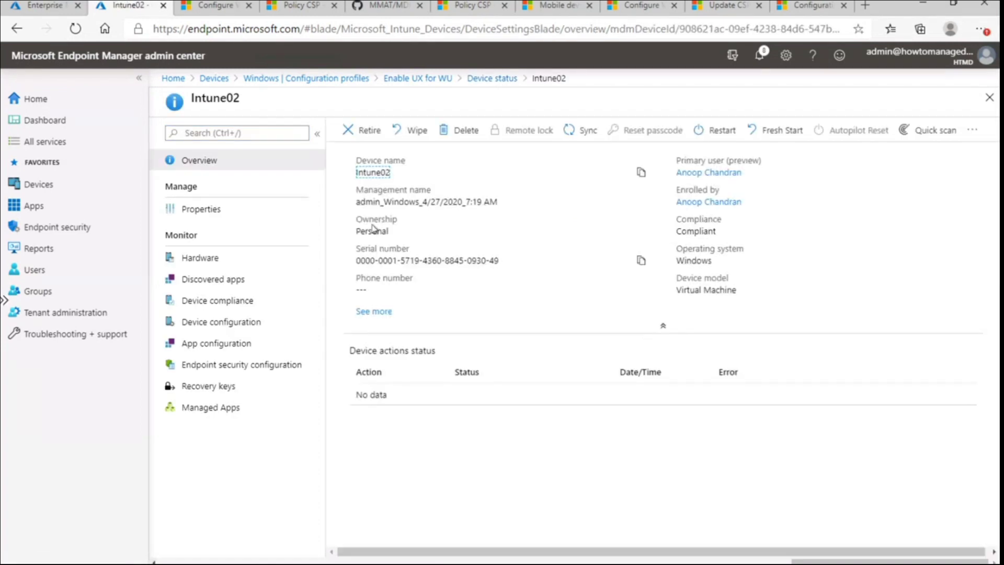
pyautogui.click(213, 324)
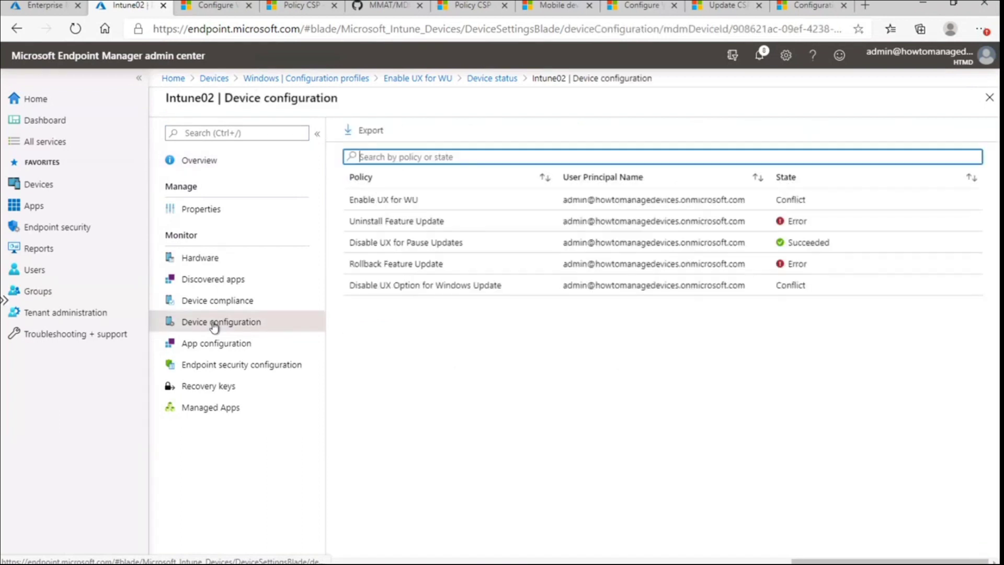
# Examine the source profiles in conflict for the SetDisableUXWUAccess setting of Enable UX for WU, and return to Intune02's policy list.
pyautogui.click(786, 203)
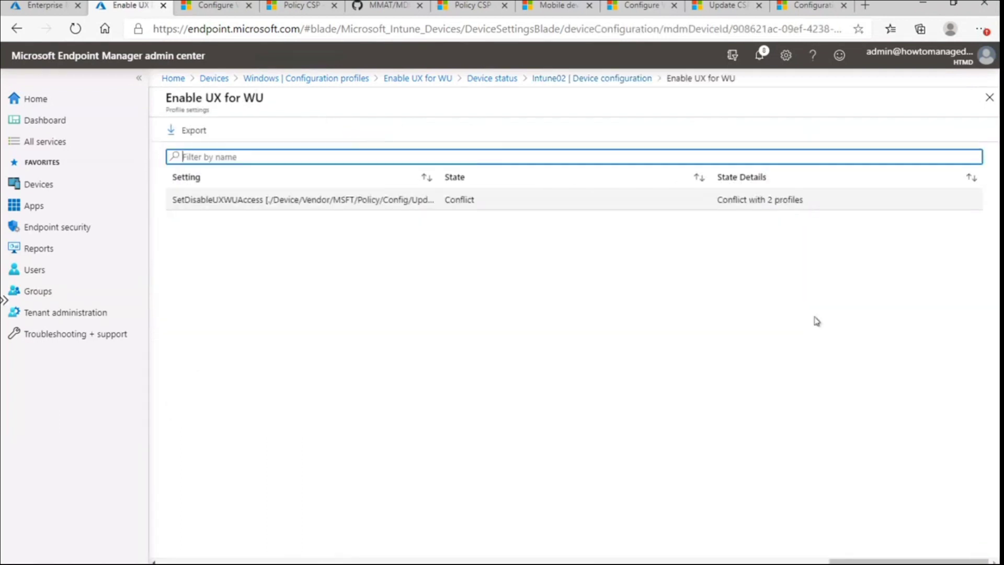
pyautogui.click(748, 209)
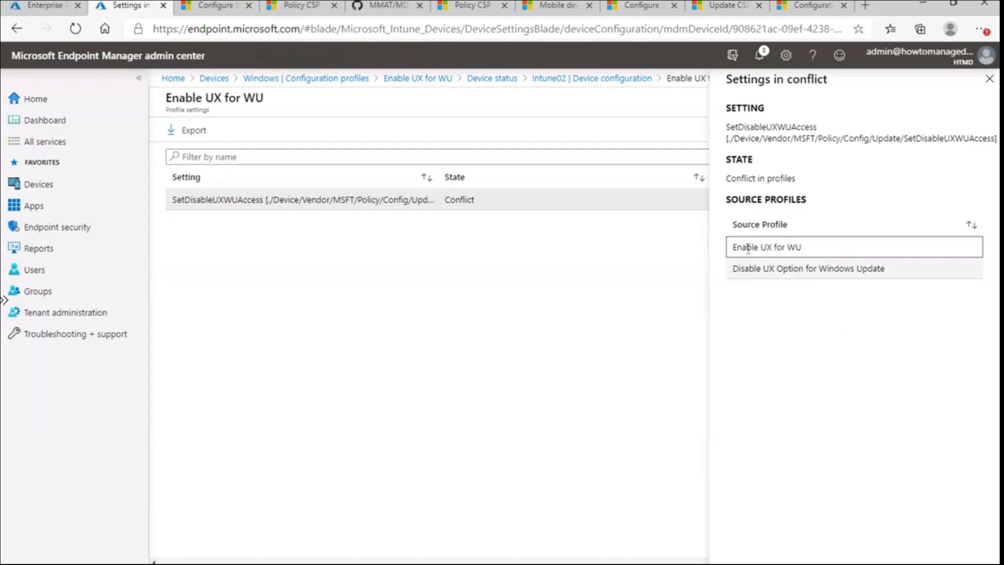
pyautogui.moveTo(732, 247); pyautogui.dragTo(805, 253)
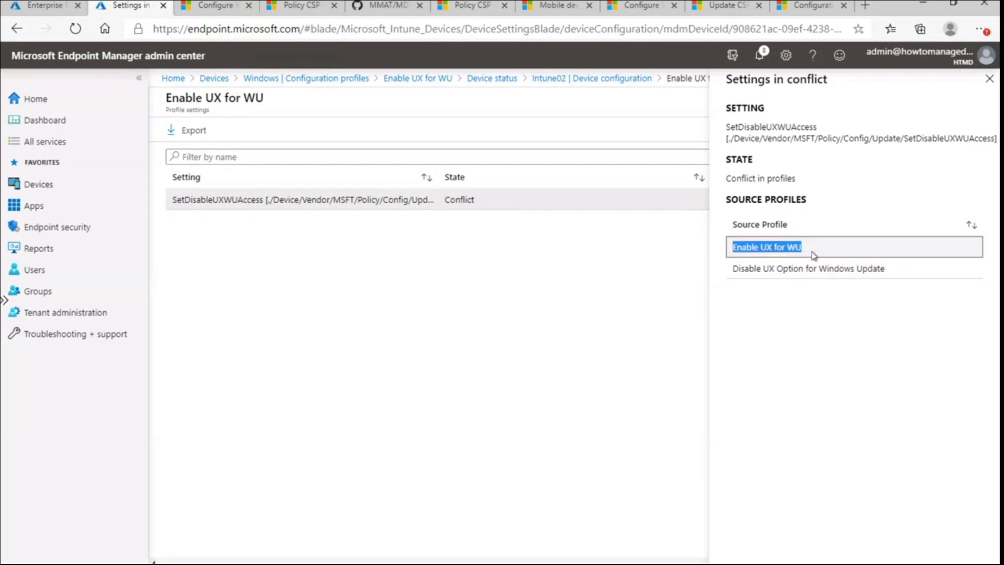
pyautogui.moveTo(732, 269); pyautogui.dragTo(889, 278)
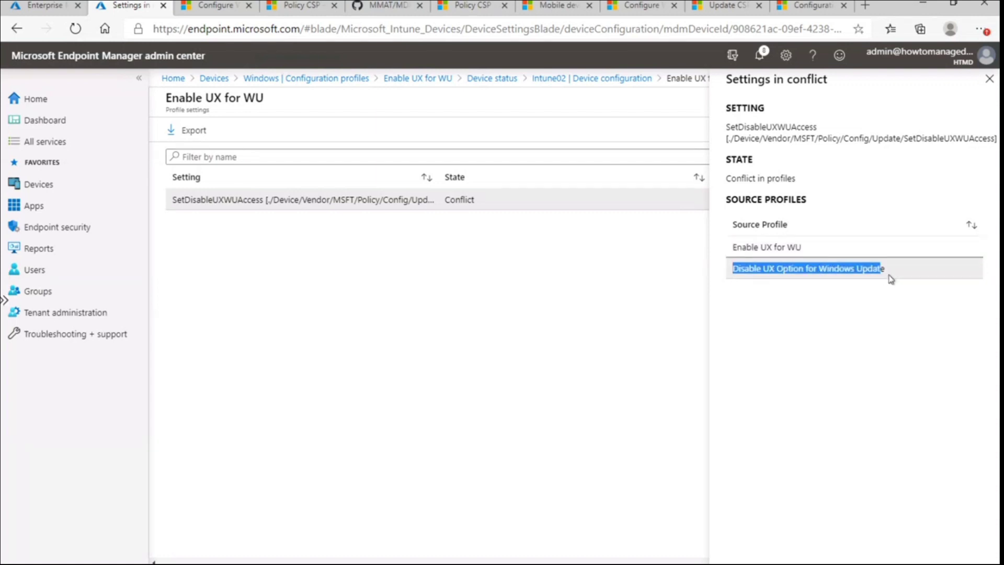
pyautogui.click(989, 80)
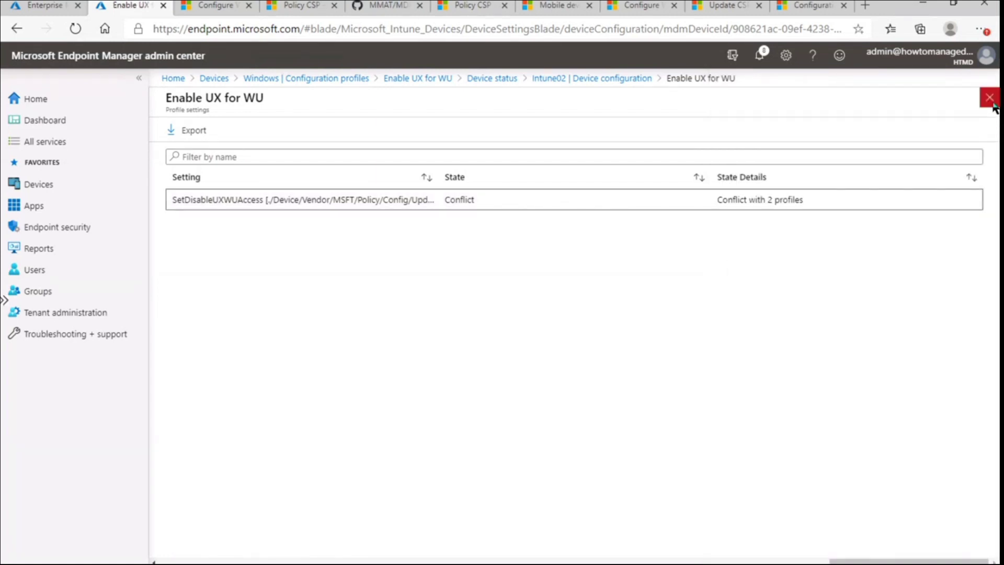
pyautogui.click(991, 102)
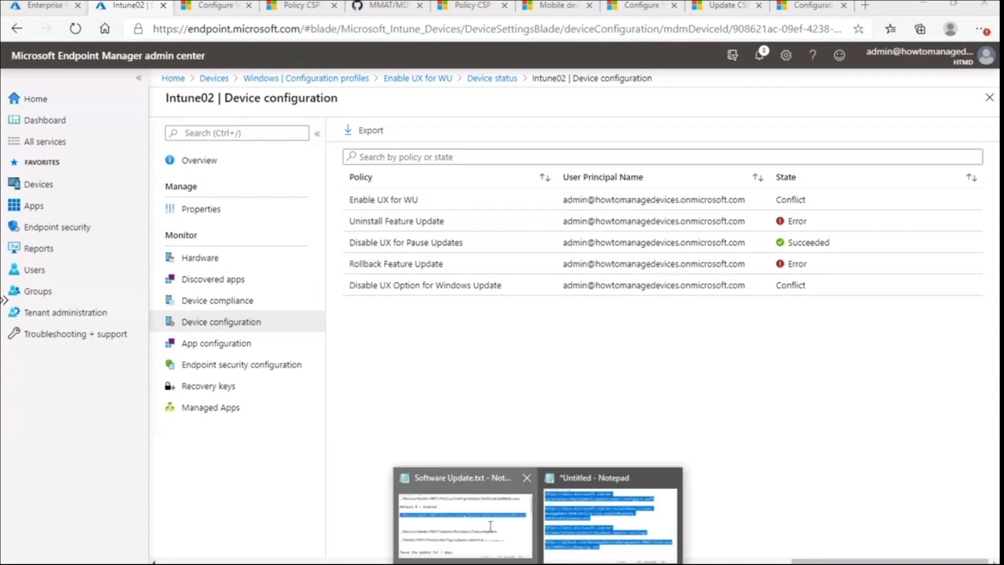
# Switch to the Software Update.txt notes in Notepad and highlight the SetDisableUXWUAccess path and its default value.
pyautogui.click(491, 527)
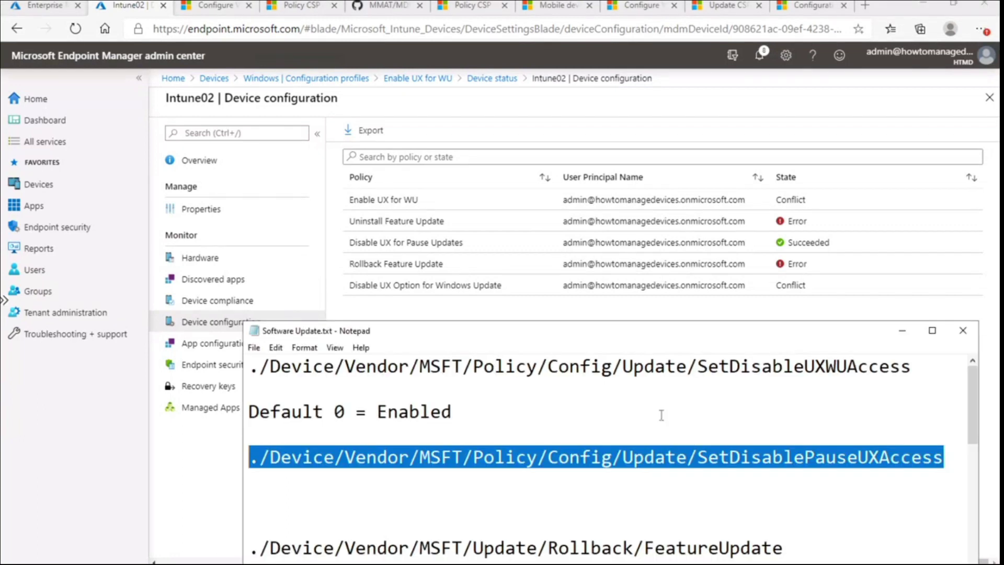
pyautogui.click(661, 388)
pyautogui.moveTo(912, 365); pyautogui.dragTo(249, 366)
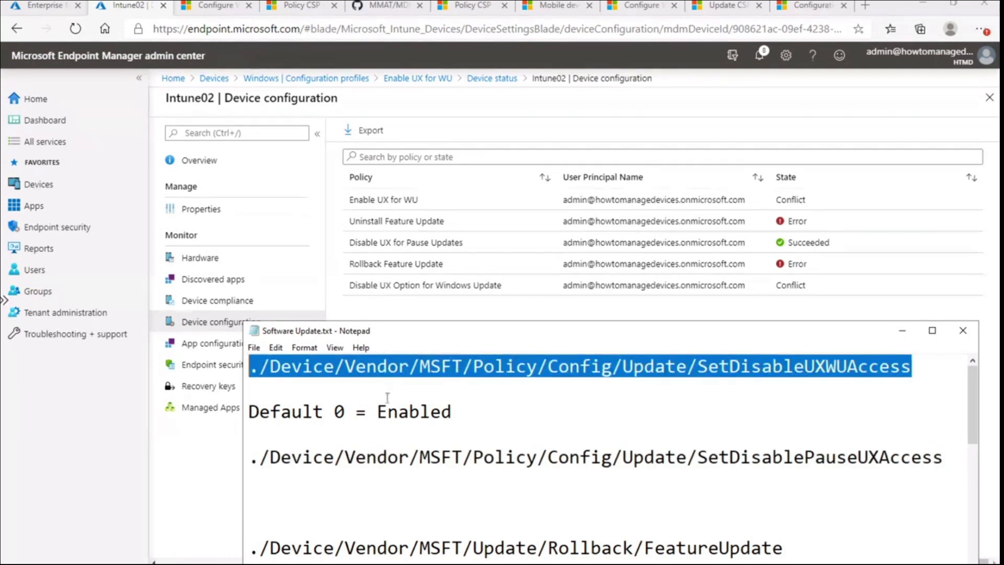
pyautogui.moveTo(330, 413); pyautogui.dragTo(463, 415)
# Add the line "1 = Disable" directly below "Default 0 = Enabled" in the notes, and minimize the window.
pyautogui.click(464, 416)
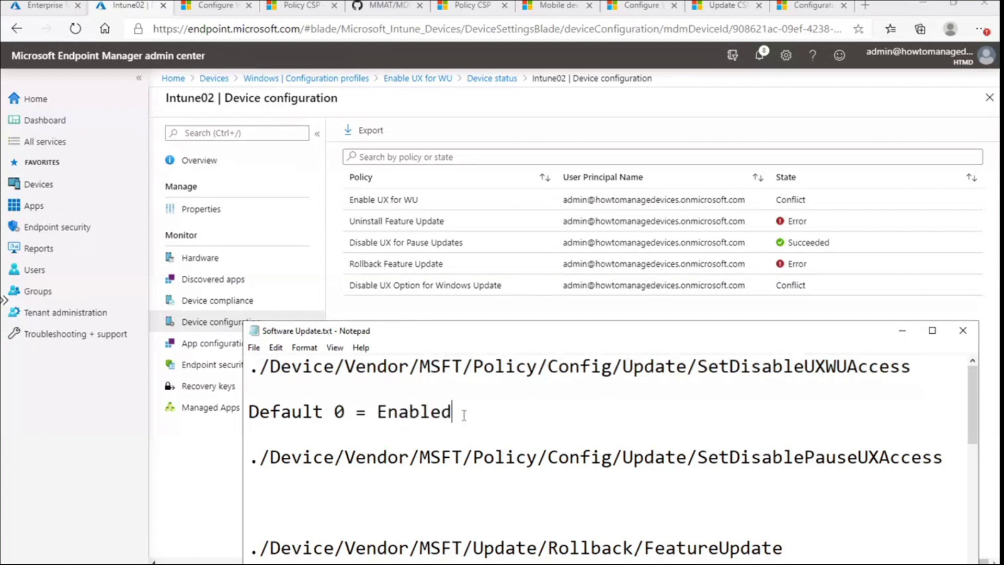
pyautogui.press('Return')
pyautogui.write('1')
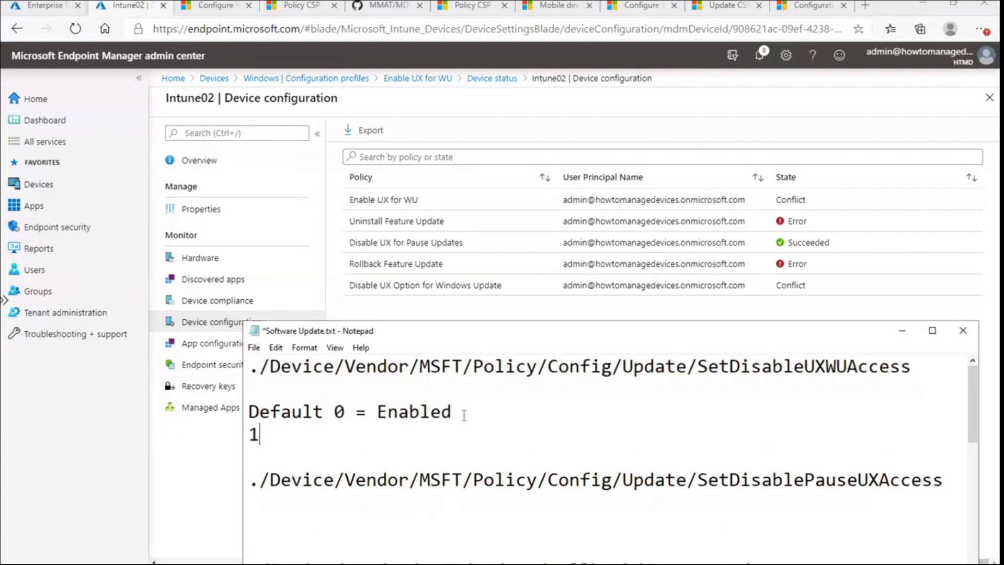
pyautogui.write(' = Diable')
pyautogui.press('BackSpace')
pyautogui.press('BackSpace')
pyautogui.press('BackSpace')
pyautogui.press('BackSpace')
pyautogui.write('sable')
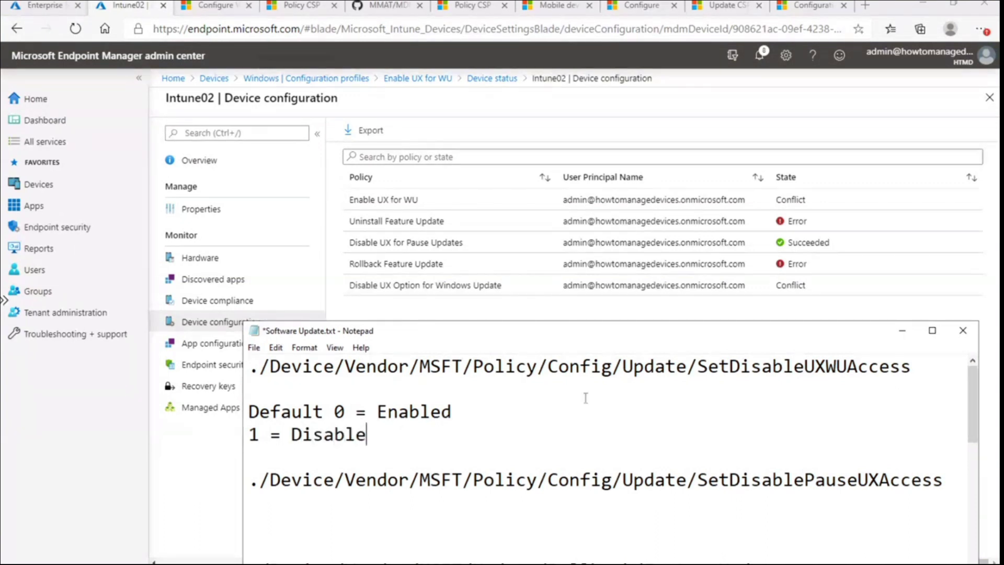
pyautogui.click(901, 333)
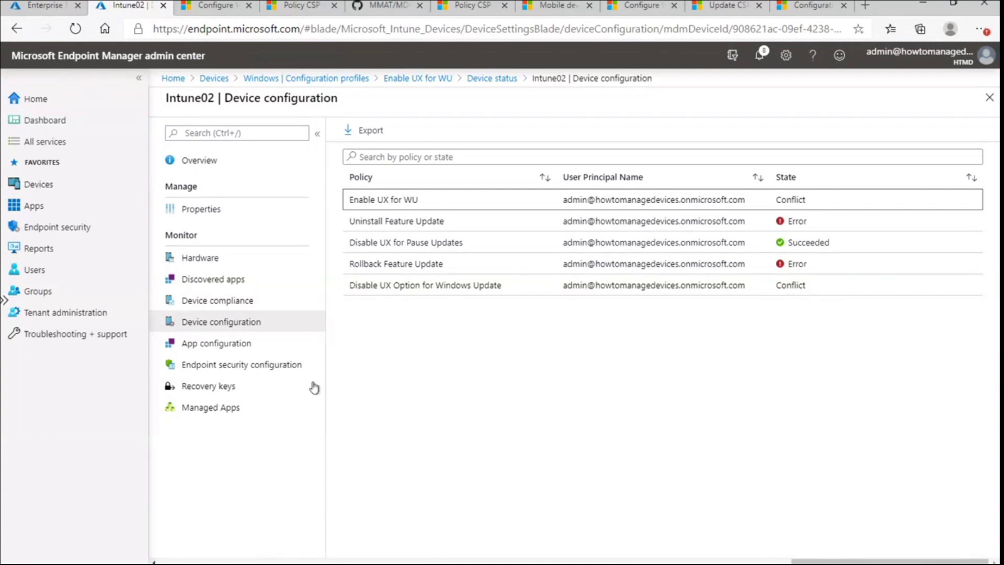
# Return to the Windows configuration profiles, and switch to the Azure AD Joined remote session to inspect the SetDisableUXWUAccess registry value.
pyautogui.click(324, 78)
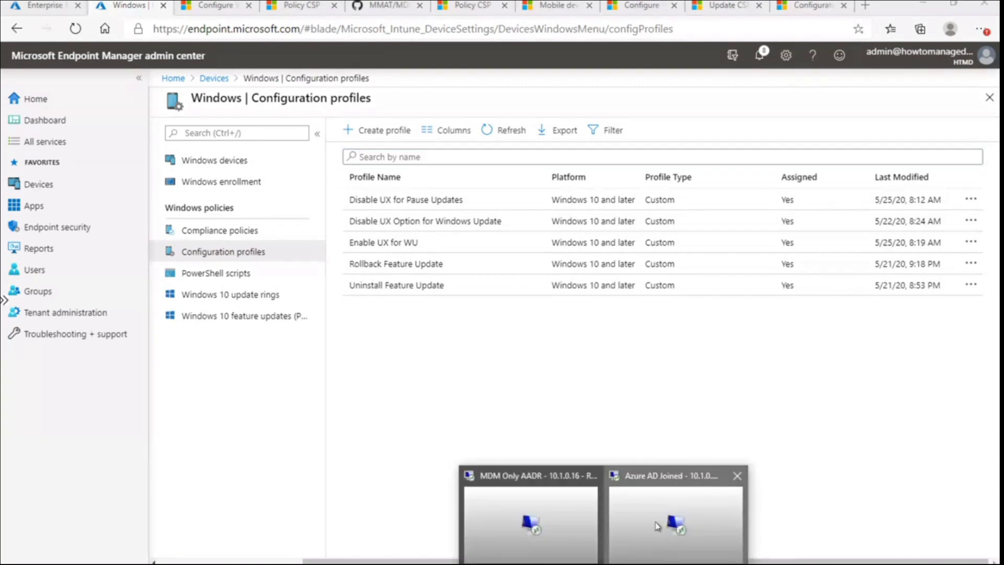
pyautogui.click(666, 509)
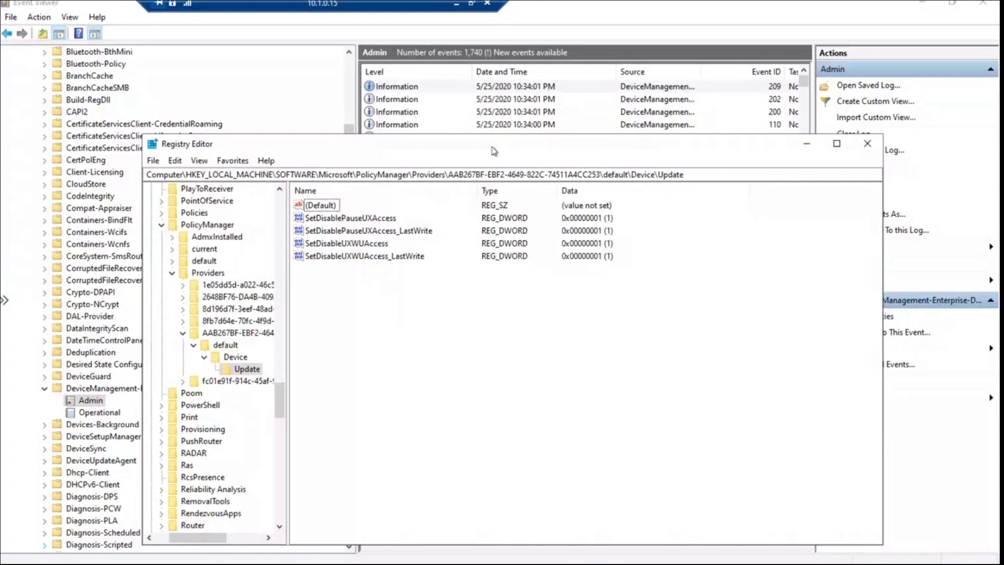
pyautogui.moveTo(493, 151); pyautogui.dragTo(505, 119)
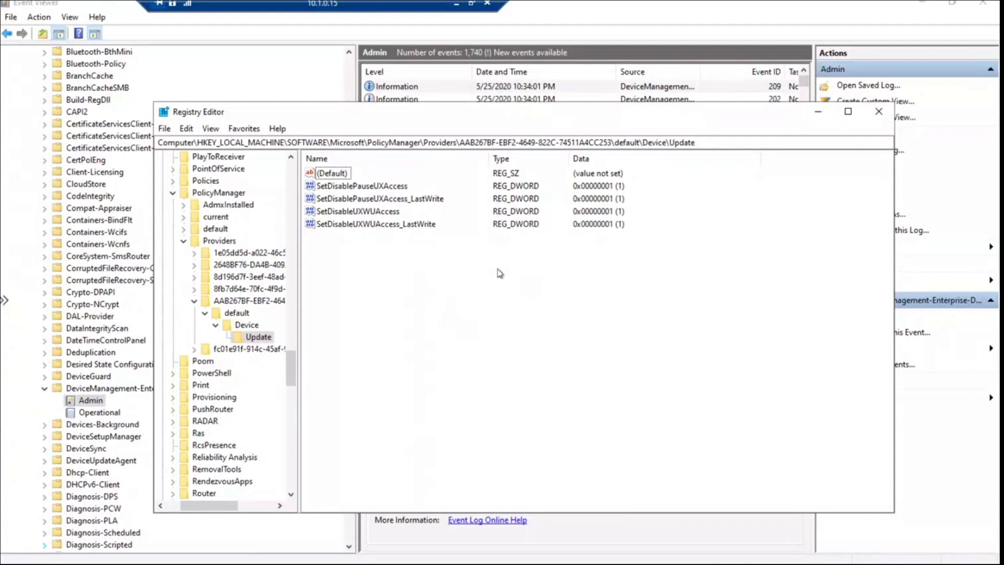
pyautogui.click(373, 216)
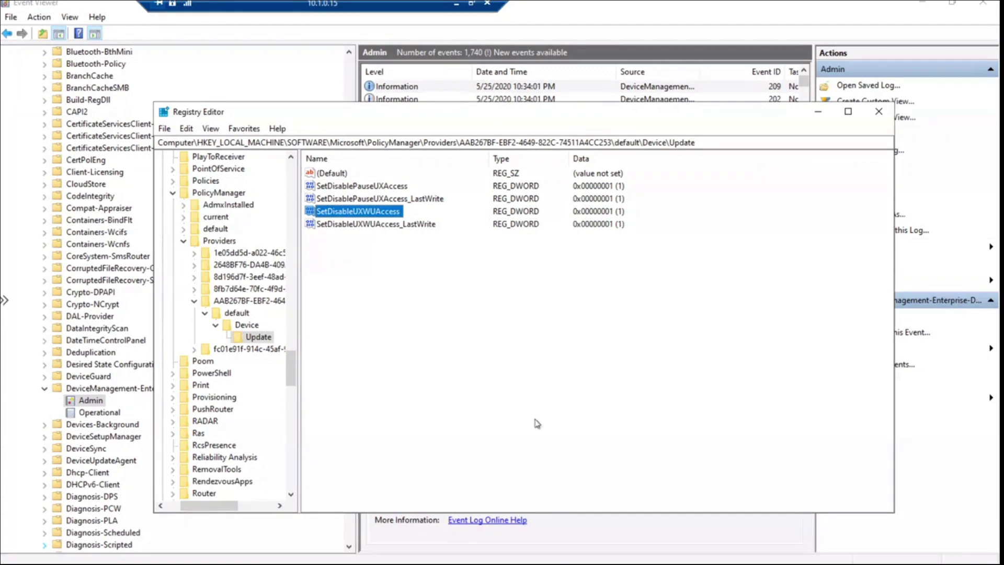
# Step through the Admin events in Event Viewer to session start event 208 and highlight its enrollment ID.
pyautogui.click(583, 538)
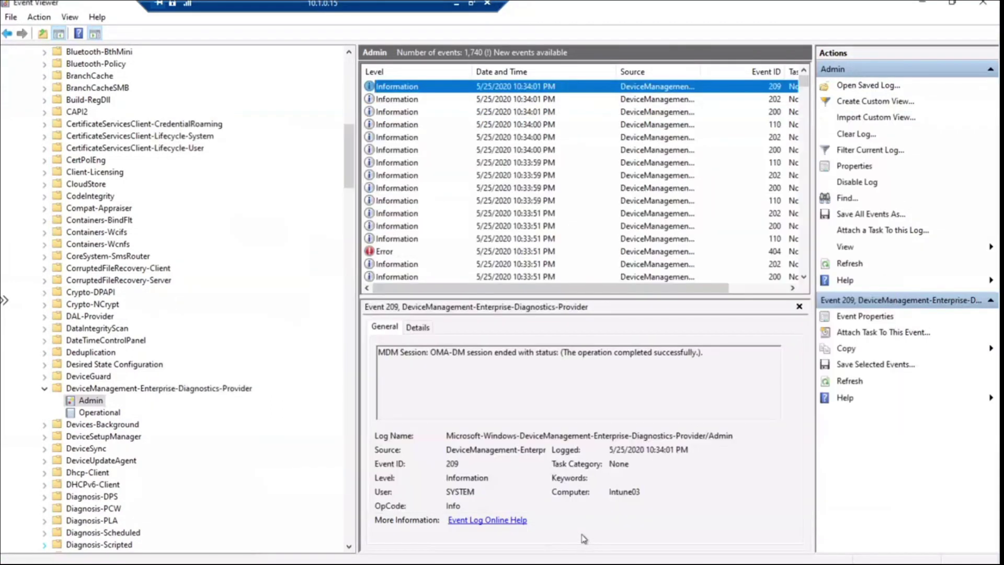
pyautogui.click(405, 126)
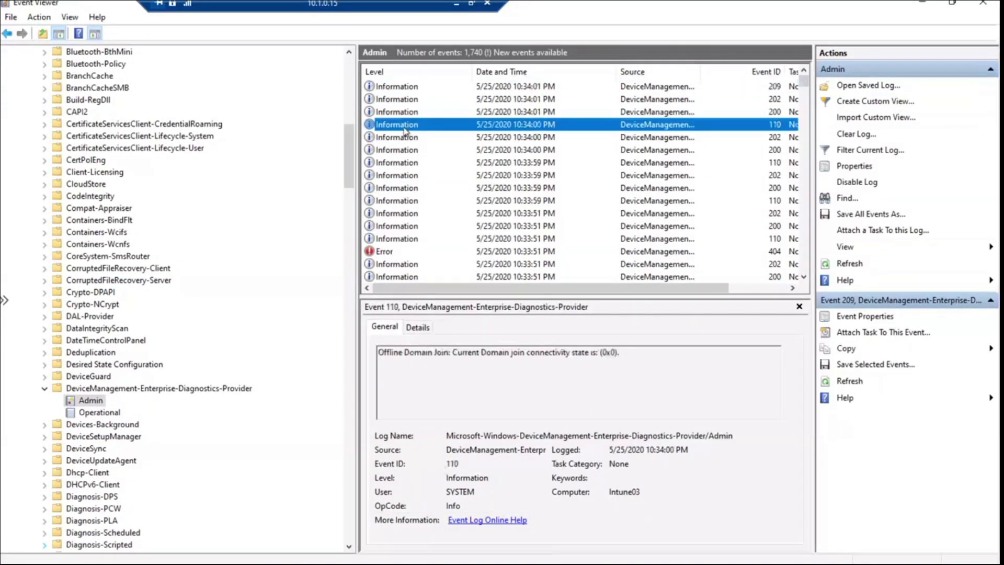
pyautogui.press('Down')
pyautogui.press('Down')
pyautogui.press('Down')
pyautogui.press('Down')
pyautogui.press('Down')
pyautogui.press('Down')
pyautogui.press('Down')
pyautogui.press('Down')
pyautogui.press('Down')
pyautogui.press('Down')
pyautogui.press('Down')
pyautogui.press('Down')
pyautogui.press('Down')
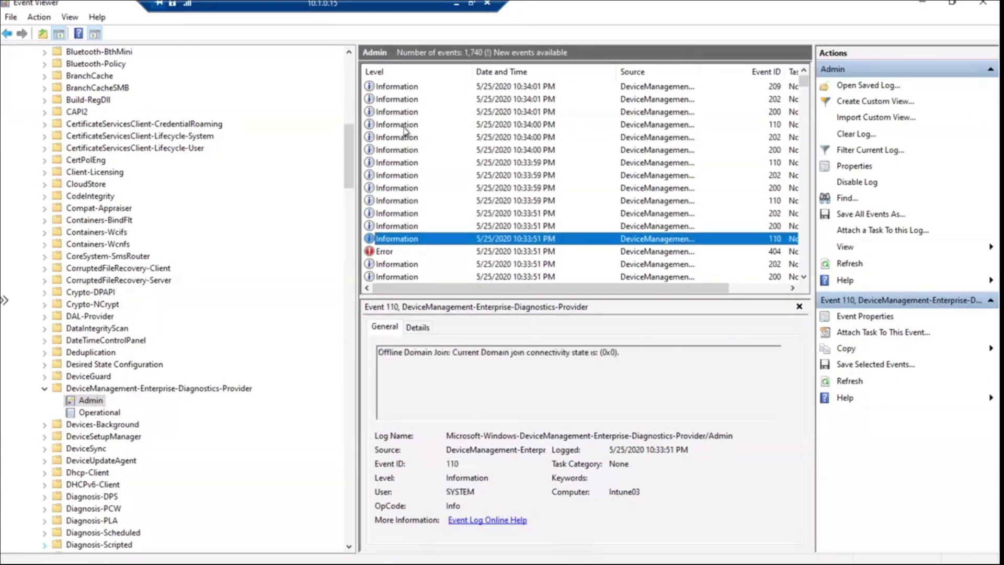
pyautogui.press('Down')
pyautogui.press('Down')
pyautogui.press('Down')
pyautogui.press('Down')
pyautogui.press('Down')
pyautogui.press('Down')
pyautogui.press('Down')
pyautogui.press('Up')
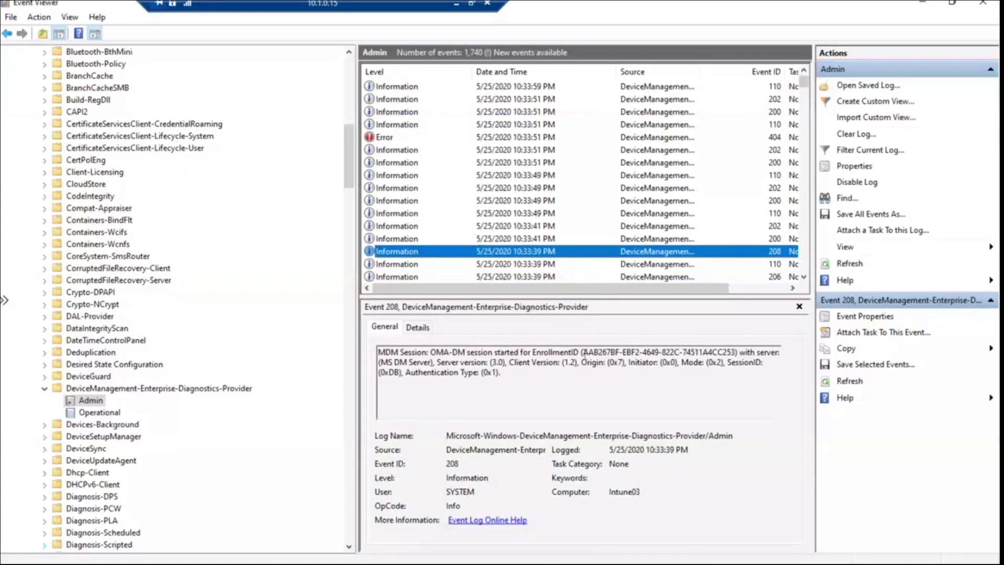
pyautogui.moveTo(582, 354); pyautogui.dragTo(736, 353)
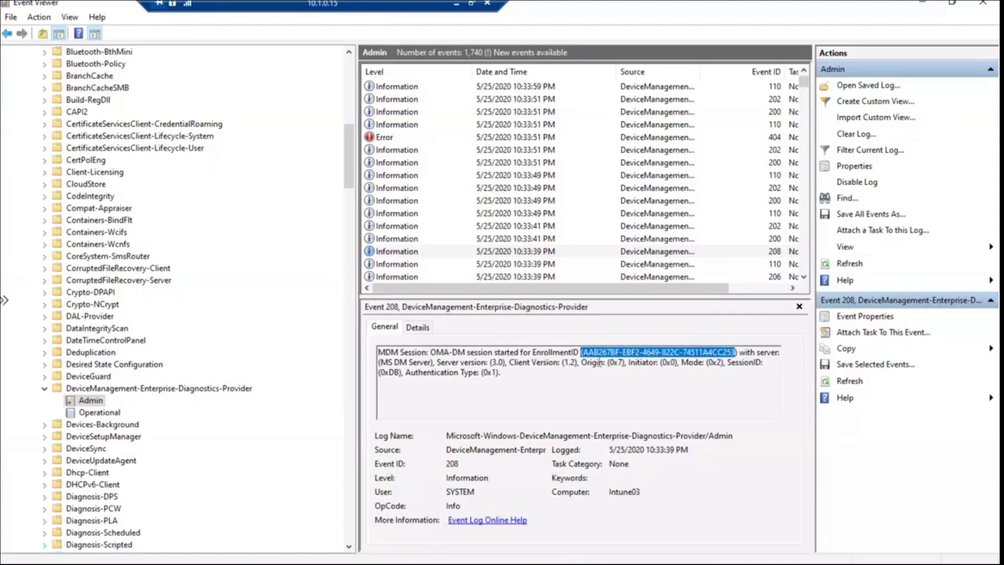
pyautogui.click(604, 386)
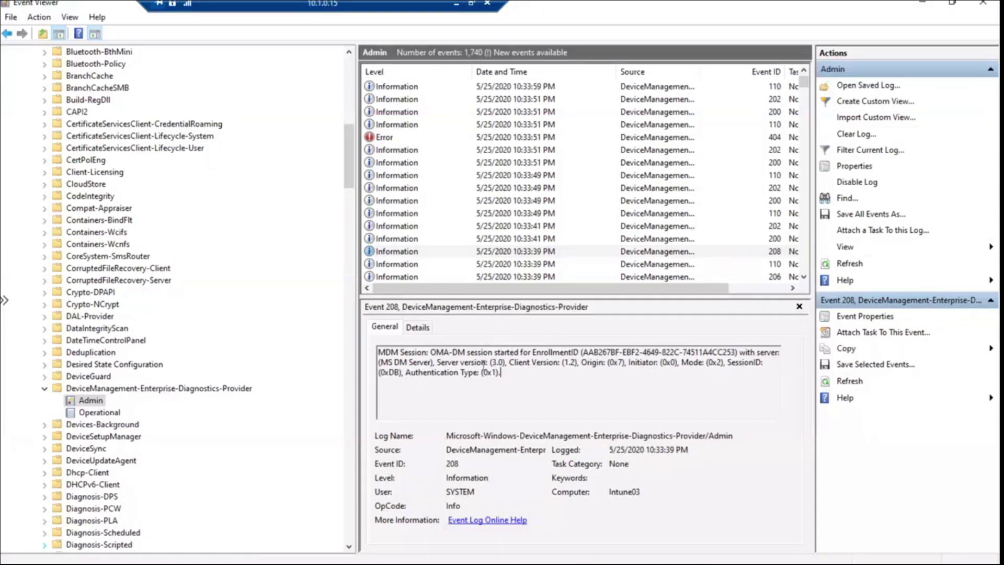
# Browse the older Admin events down to event 813, logged 5/25/2020 10:09:37 PM.
pyautogui.click(512, 265)
pyautogui.press('Up')
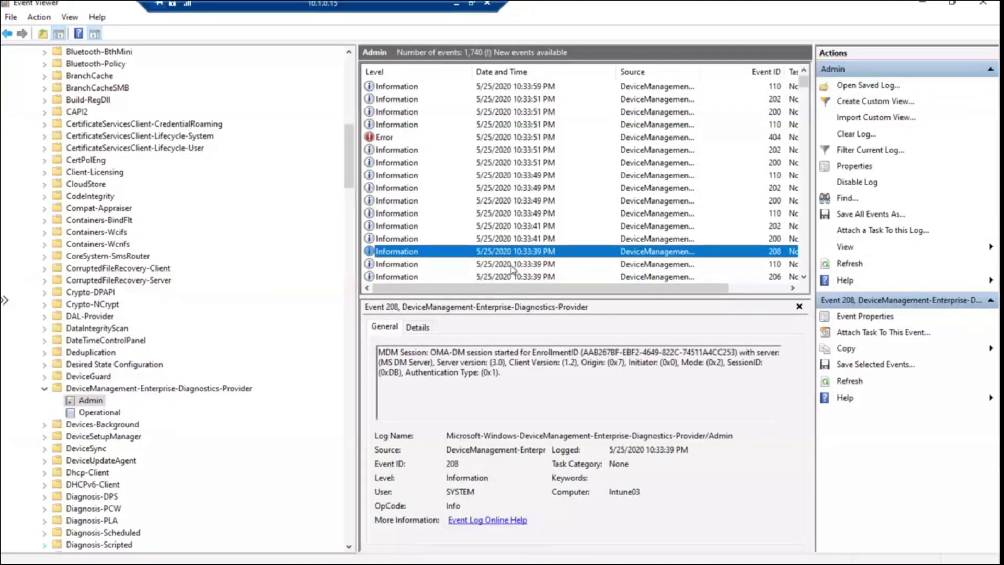
pyautogui.press('Down')
pyautogui.press('Down')
pyautogui.press('Down')
pyautogui.press('Down')
pyautogui.press('Down')
pyautogui.press('Down')
pyautogui.press('Down')
pyautogui.press('Down')
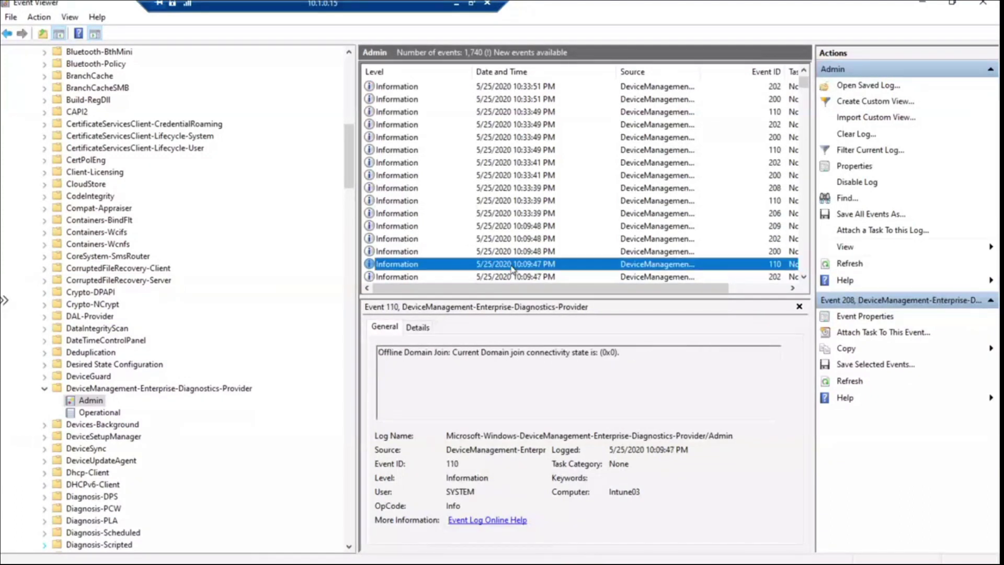
pyautogui.press('Down')
pyautogui.press('Down')
pyautogui.press('Down')
pyautogui.press('Down')
pyautogui.press('Down')
pyautogui.press('Down')
pyautogui.press('Down')
pyautogui.press('Down')
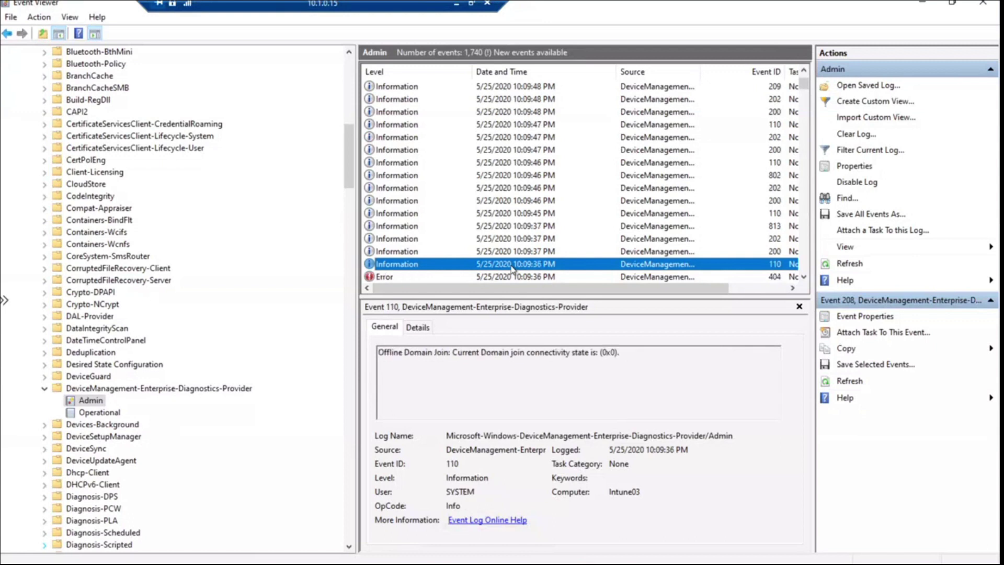
pyautogui.press('Up')
pyautogui.press('Down')
pyautogui.press('Down')
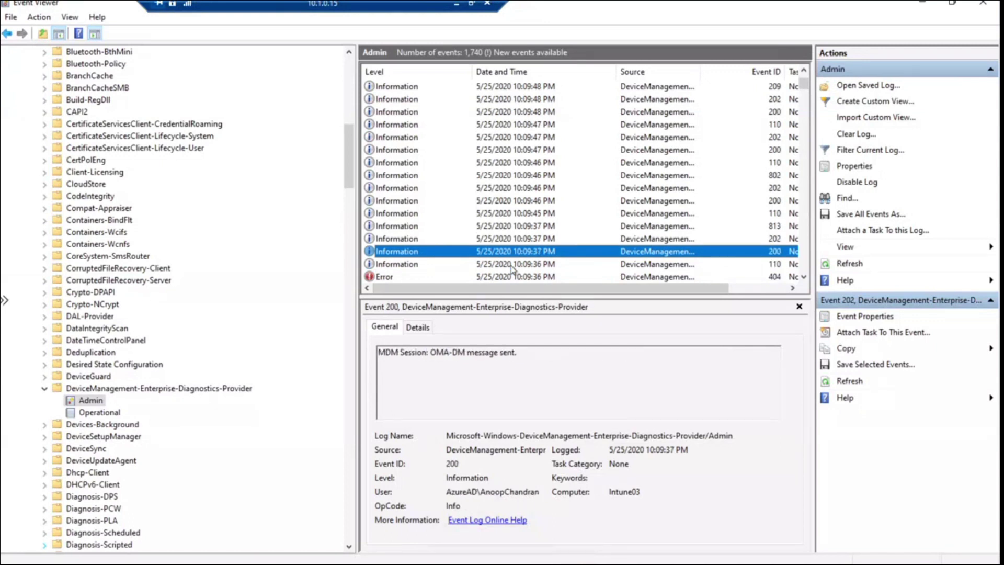
pyautogui.press('Up')
pyautogui.press('Up')
pyautogui.press('Up')
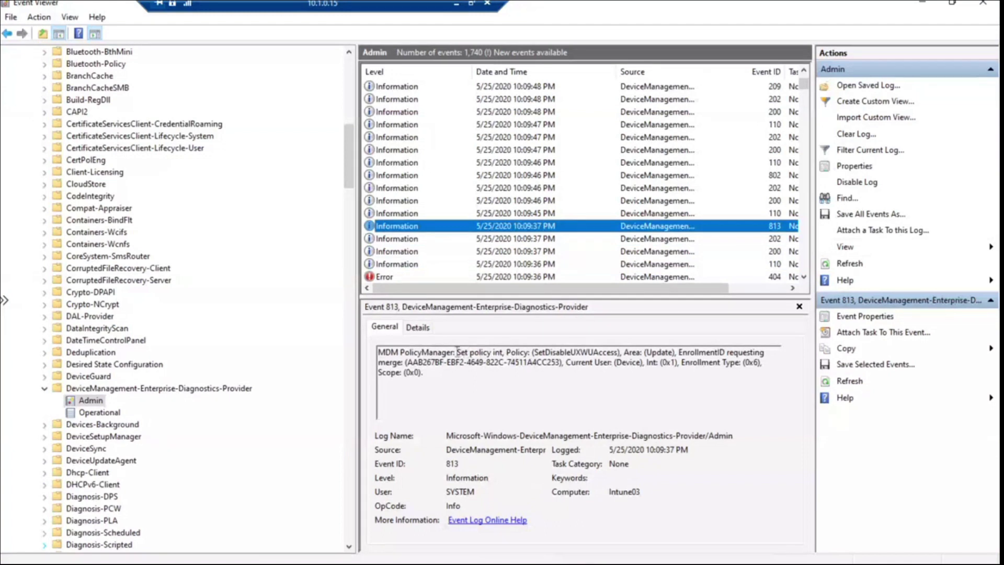
# Highlight the SetDisableUXWUAccess policy and the Update area in the event 813 description.
pyautogui.moveTo(454, 352); pyautogui.dragTo(605, 350)
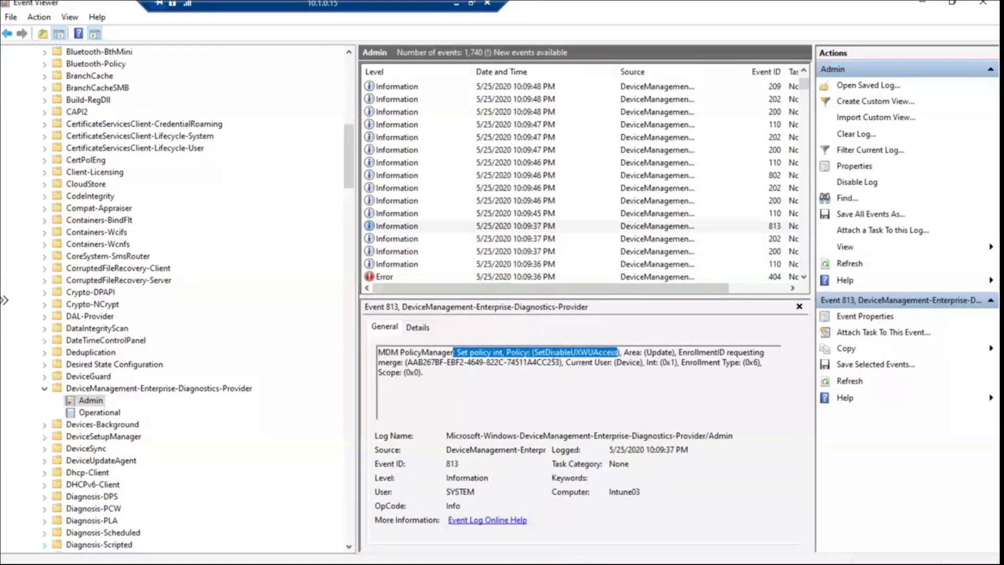
pyautogui.click(545, 353)
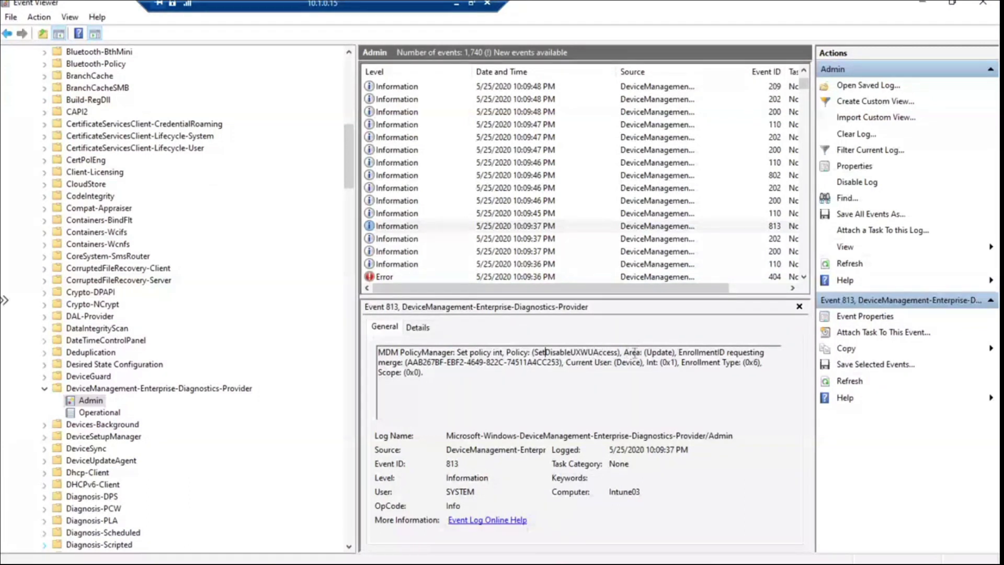
pyautogui.moveTo(626, 354); pyautogui.dragTo(679, 354)
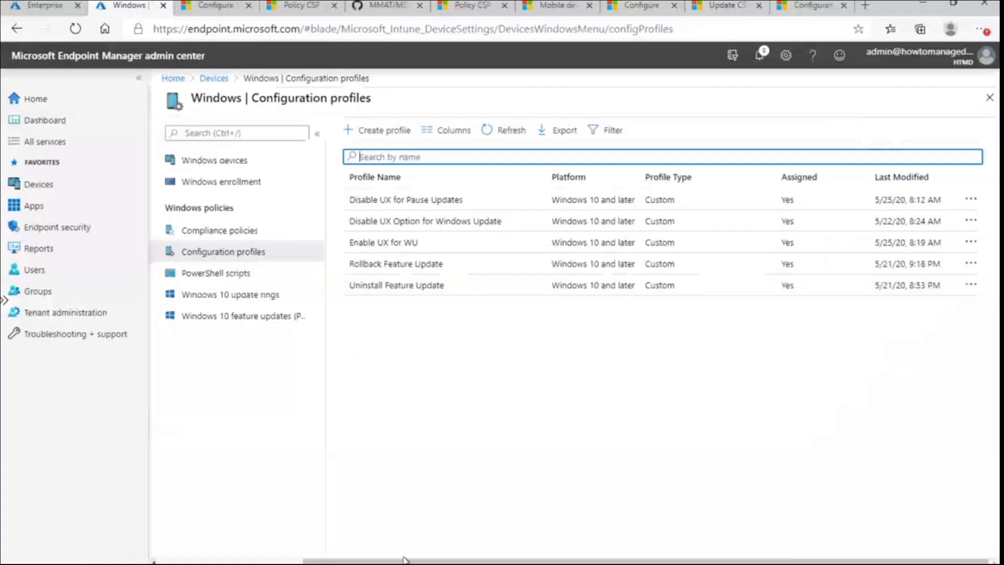
# Switch to the Paint drawing with the Disable WU UX tree and outline the AreaName node under Config with a blue rounded rectangle.
pyautogui.click(443, 562)
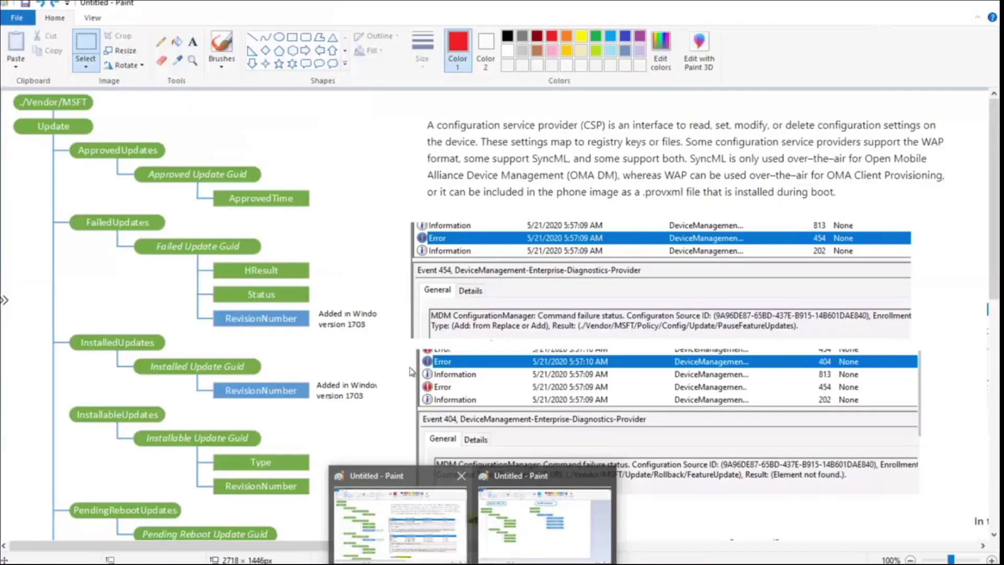
pyautogui.click(521, 531)
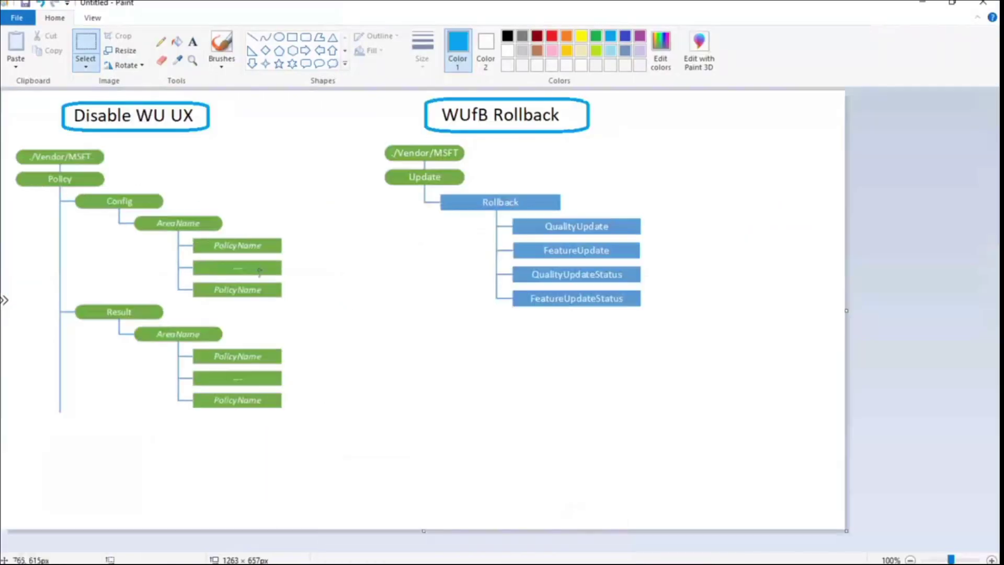
pyautogui.moveTo(148, 216); pyautogui.dragTo(224, 234)
pyautogui.click(305, 37)
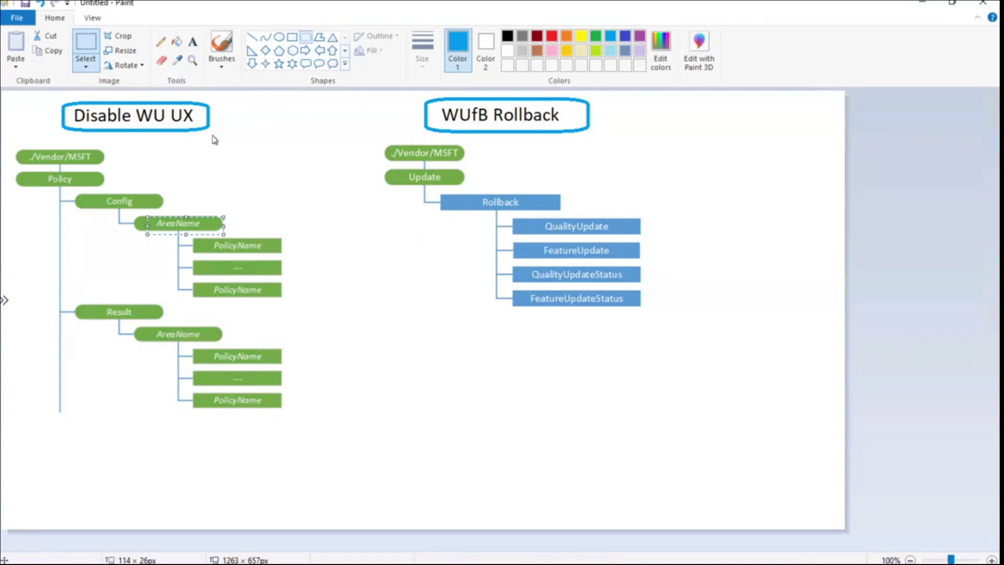
pyautogui.moveTo(135, 212); pyautogui.dragTo(241, 234)
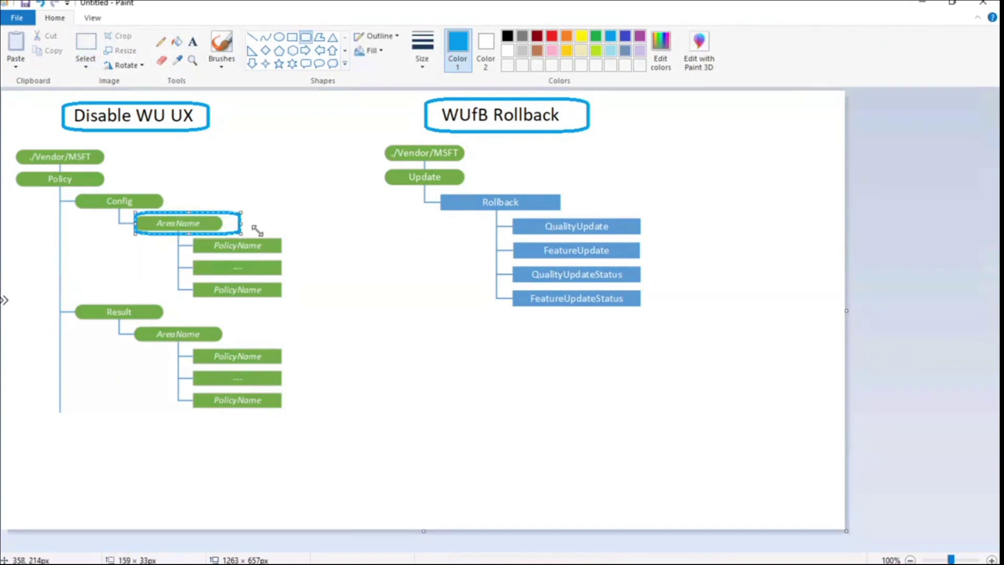
pyautogui.click(406, 219)
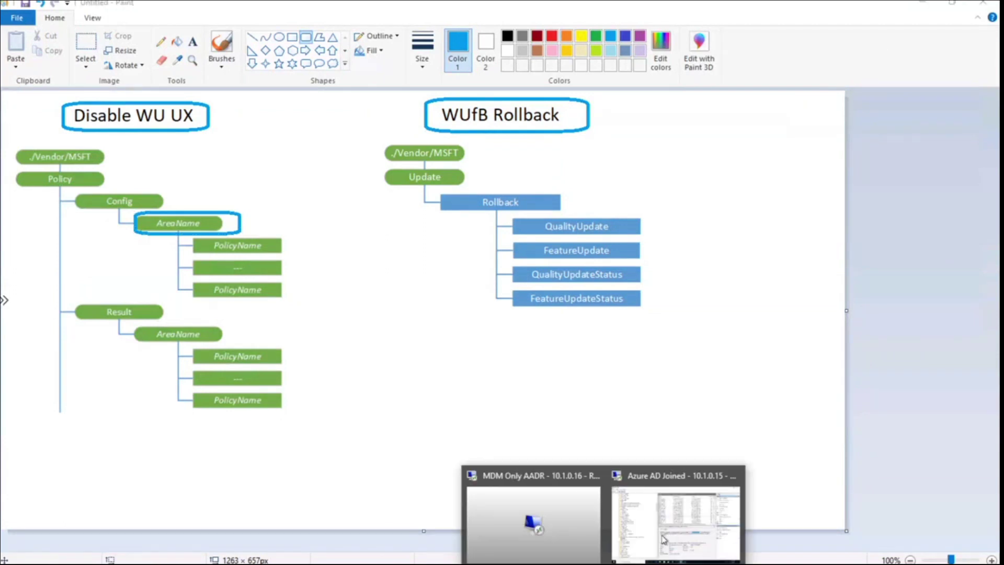
# Return to the Azure AD Joined session, highlight the enrollment ID in event 813, and highlight the PolicyManager\Providers path in Registry Editor.
pyautogui.click(680, 530)
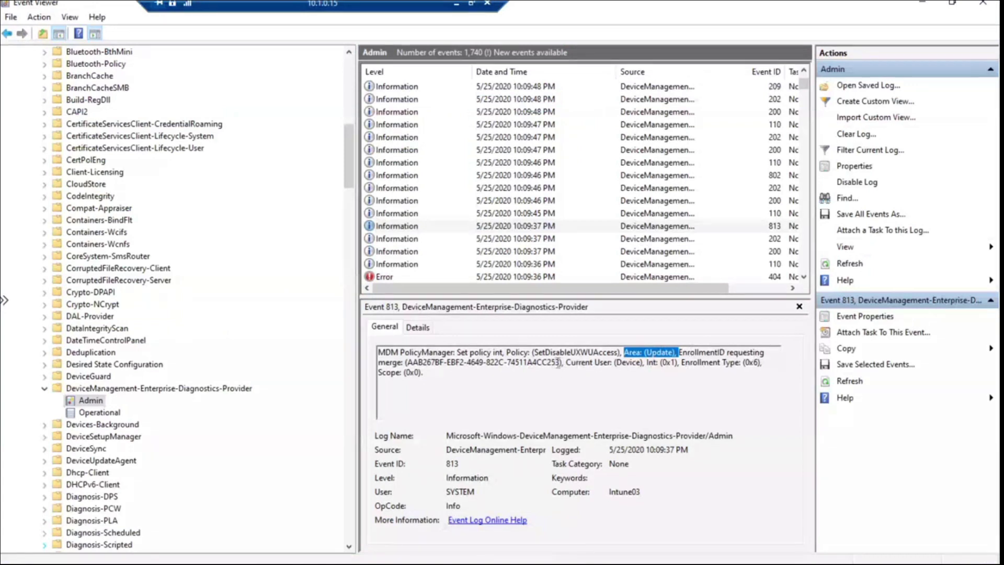
pyautogui.moveTo(560, 363); pyautogui.dragTo(406, 362)
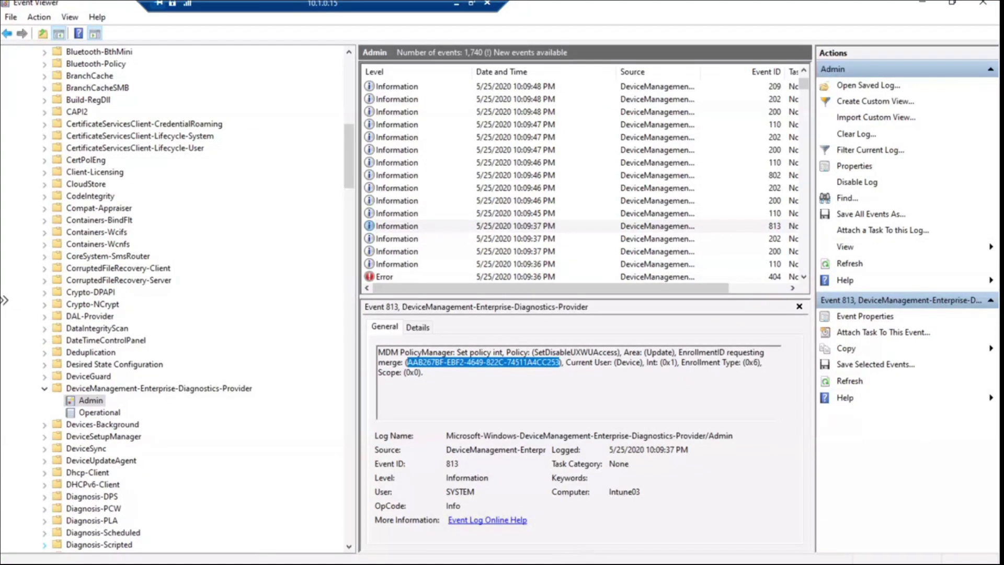
pyautogui.hotkey('alt', 'Tab')
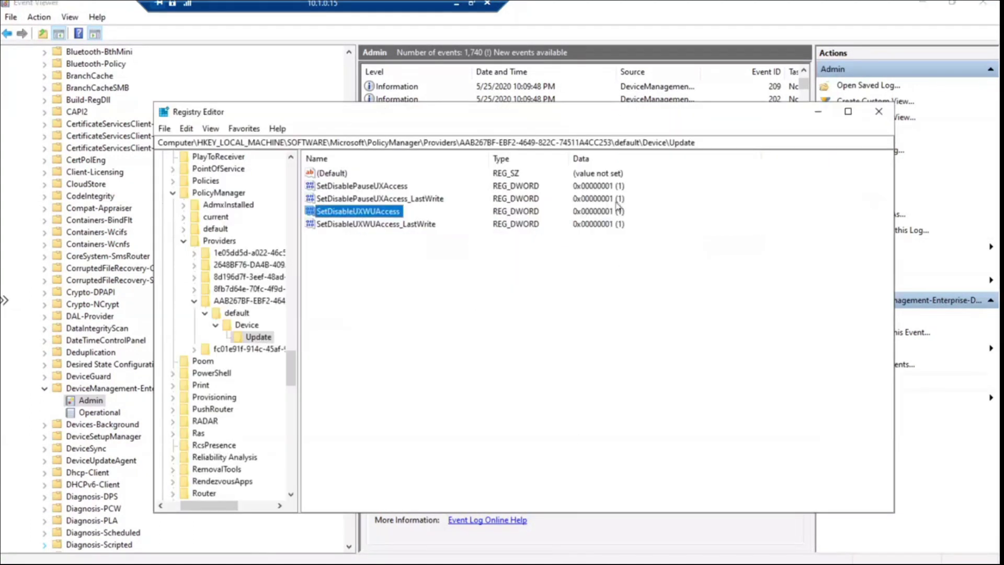
pyautogui.moveTo(617, 120); pyautogui.dragTo(625, 157)
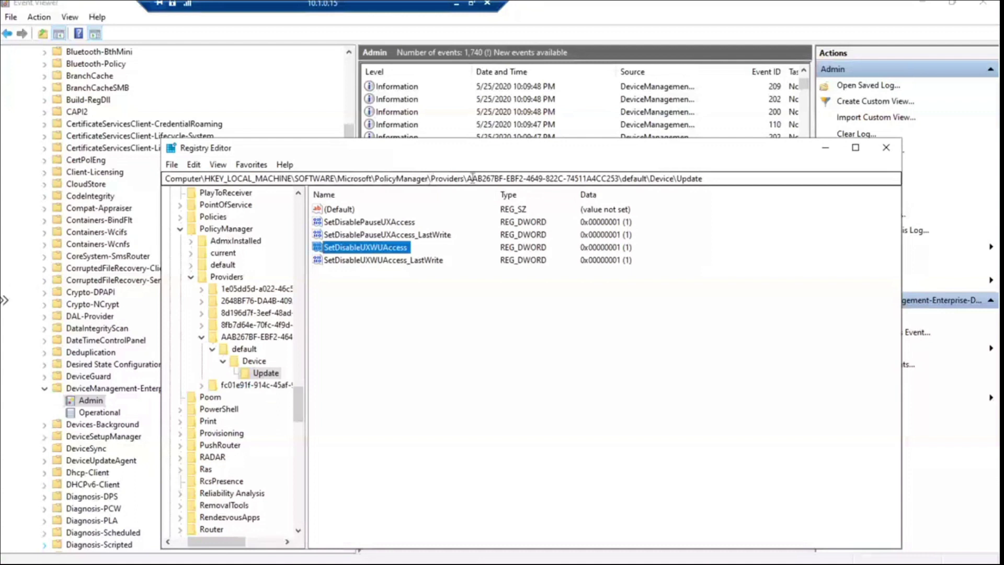
pyautogui.moveTo(467, 178); pyautogui.dragTo(157, 175)
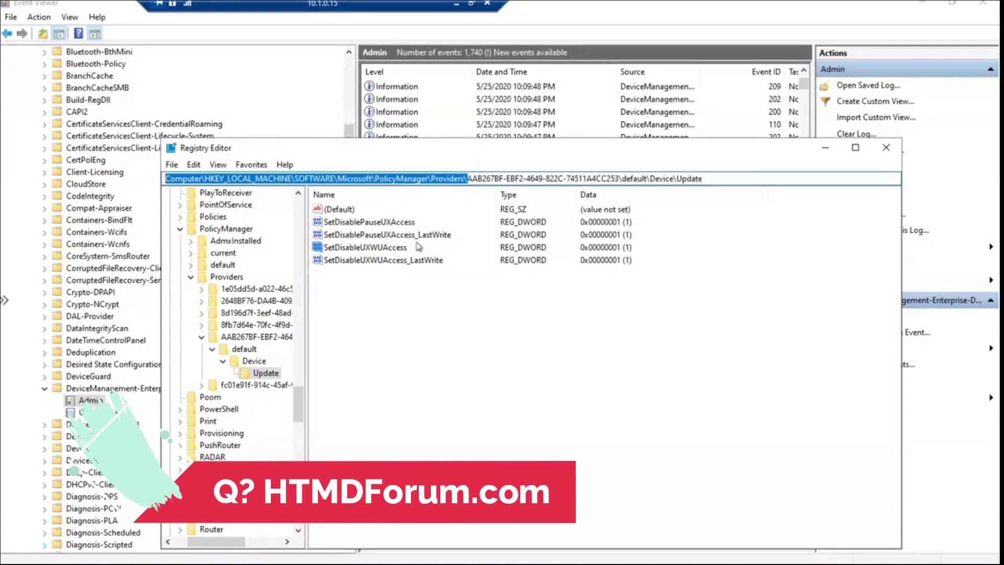
# Inspect the SetDisableUXWUAccess registry value in decimal, discard the edit and minimize Registry Editor.
pyautogui.doubleClick(398, 249)
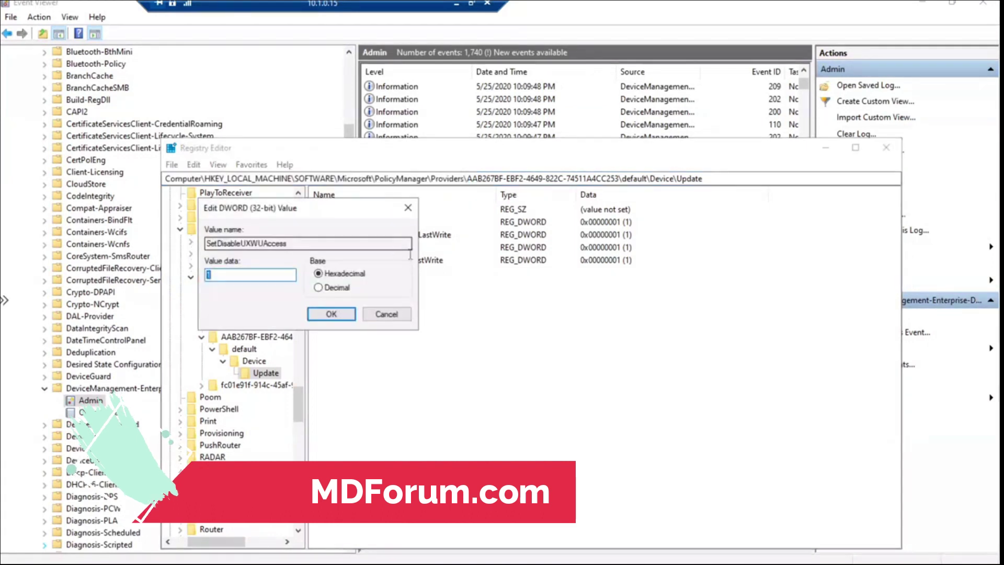
pyautogui.click(342, 287)
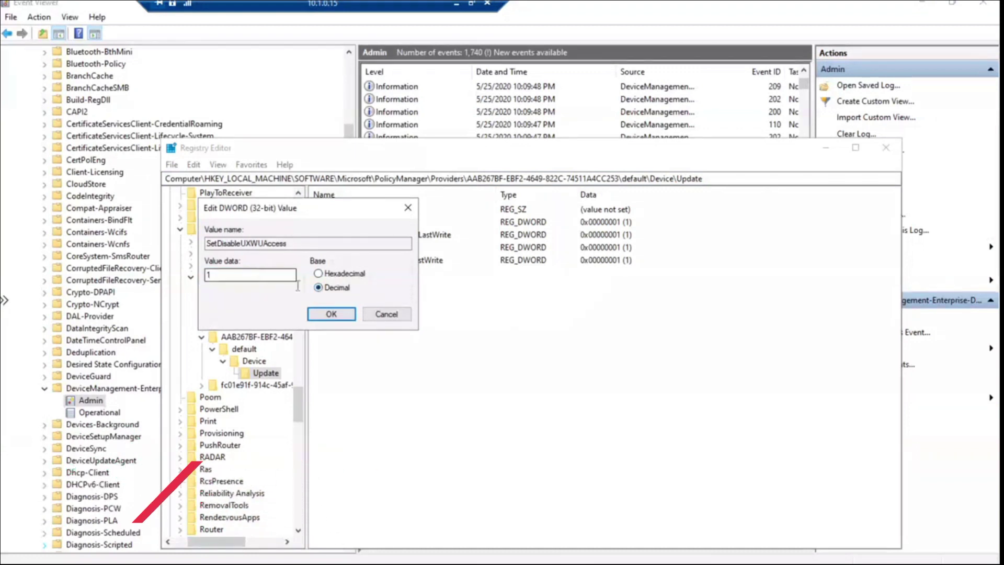
pyautogui.click(386, 314)
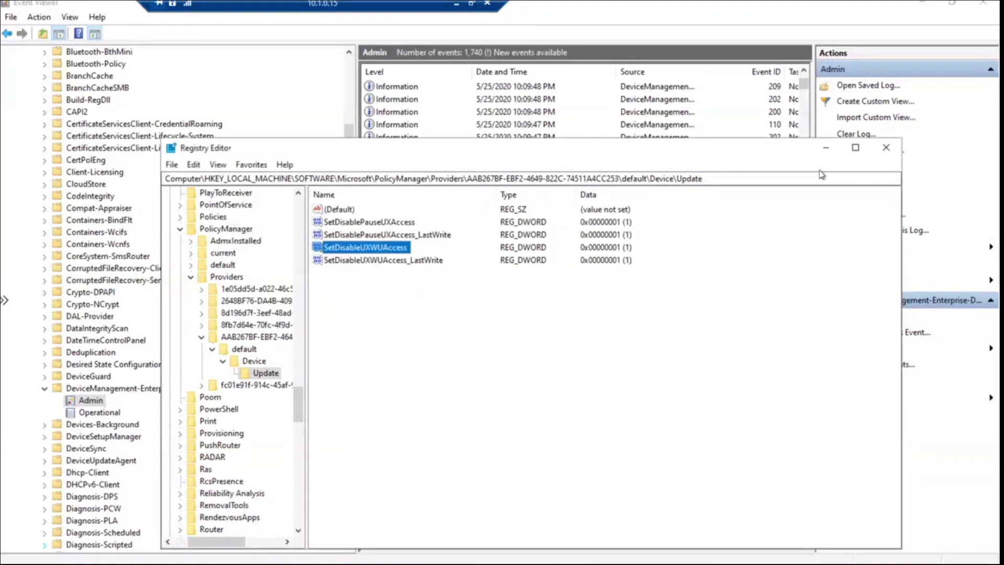
pyautogui.click(827, 151)
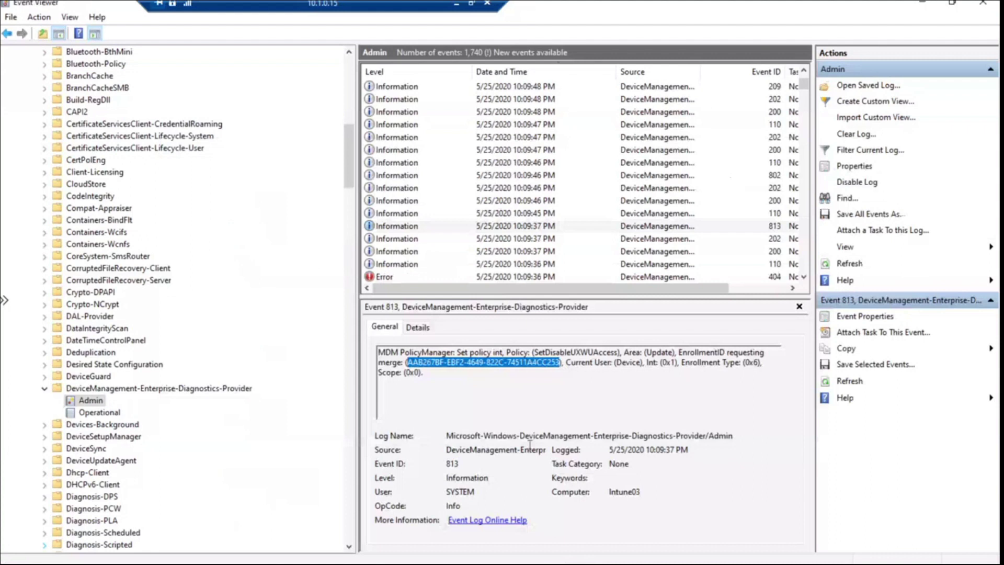
# Check the Windows Update settings page on the remote device, and return to the Intune configuration profiles in the browser.
pyautogui.click(450, 563)
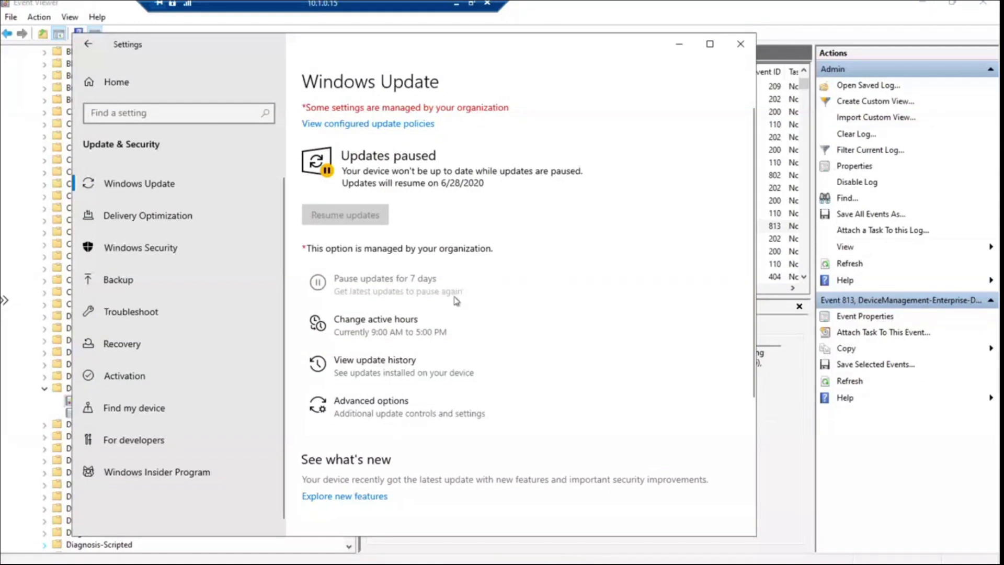
pyautogui.click(678, 48)
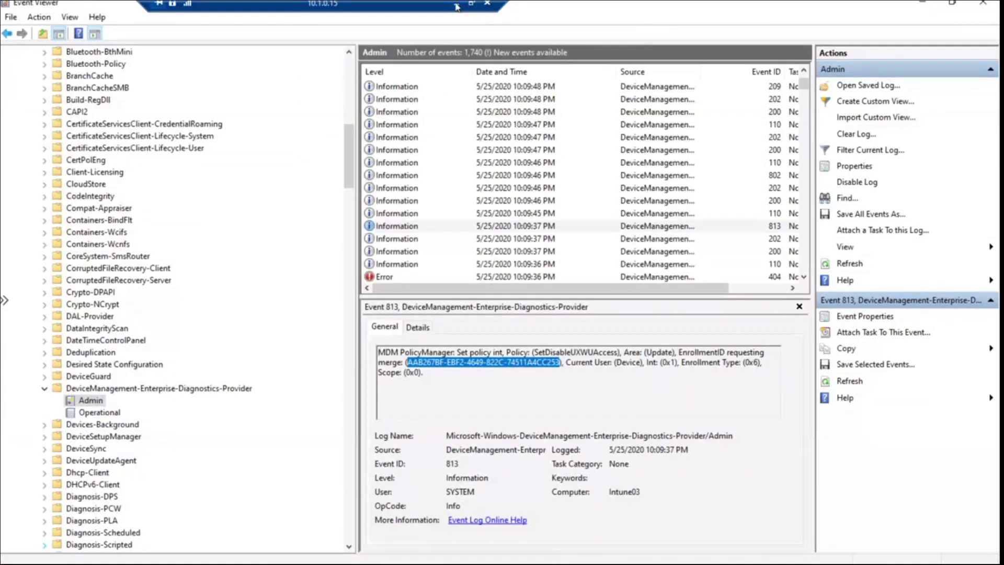
pyautogui.click(456, 5)
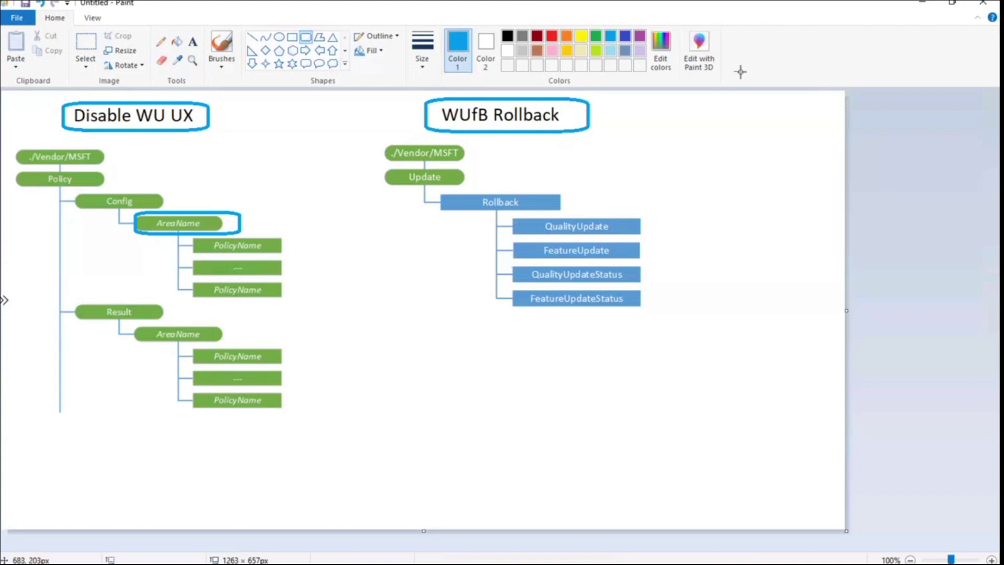
pyautogui.click(923, 6)
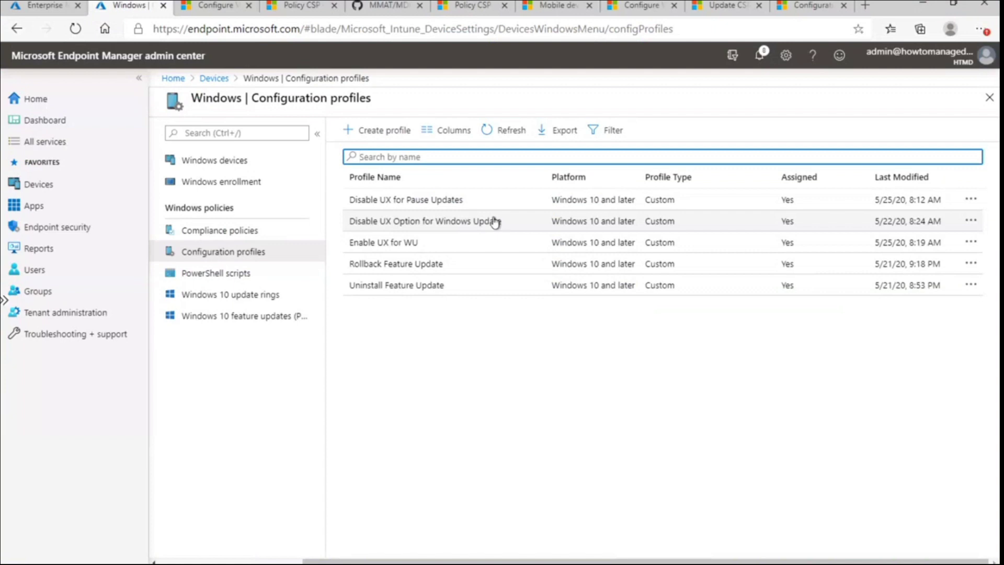
# Remove the HTMD-Windows Devices group from the assignments of the Disable UX Option for Windows Update profile and save the profile.
pyautogui.click(426, 224)
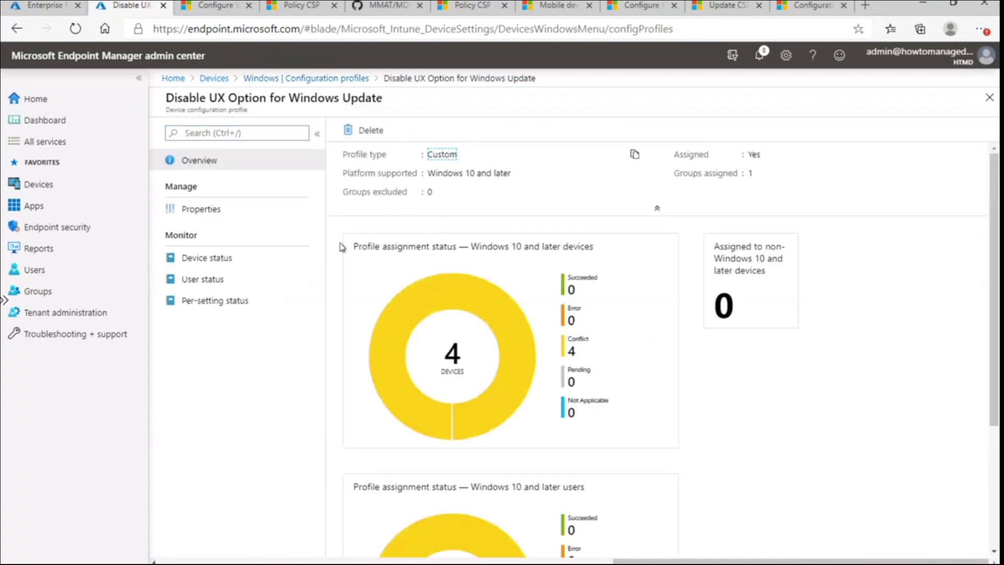
pyautogui.click(207, 211)
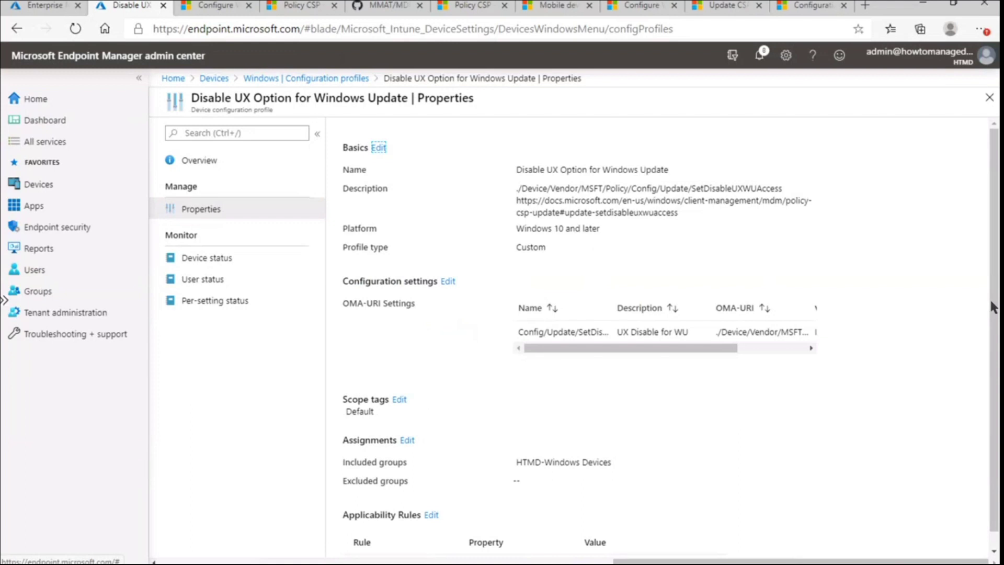
pyautogui.scroll(-1, 993, 307)
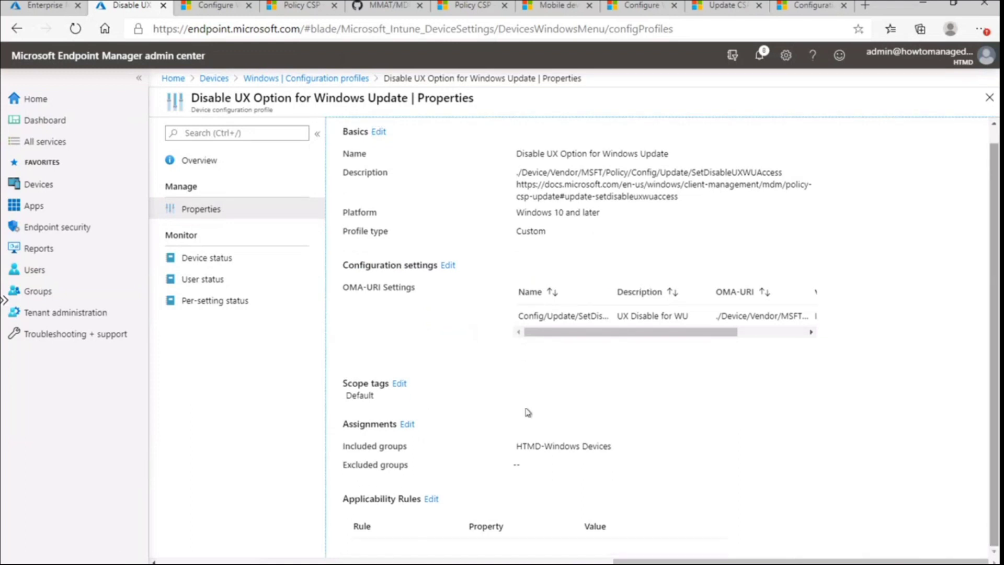
pyautogui.click(408, 424)
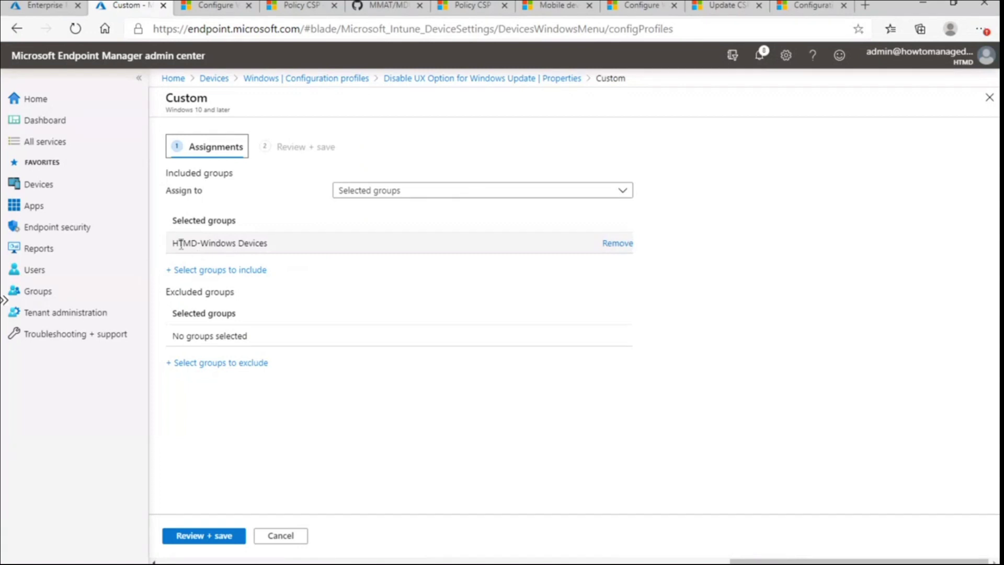
pyautogui.click(613, 243)
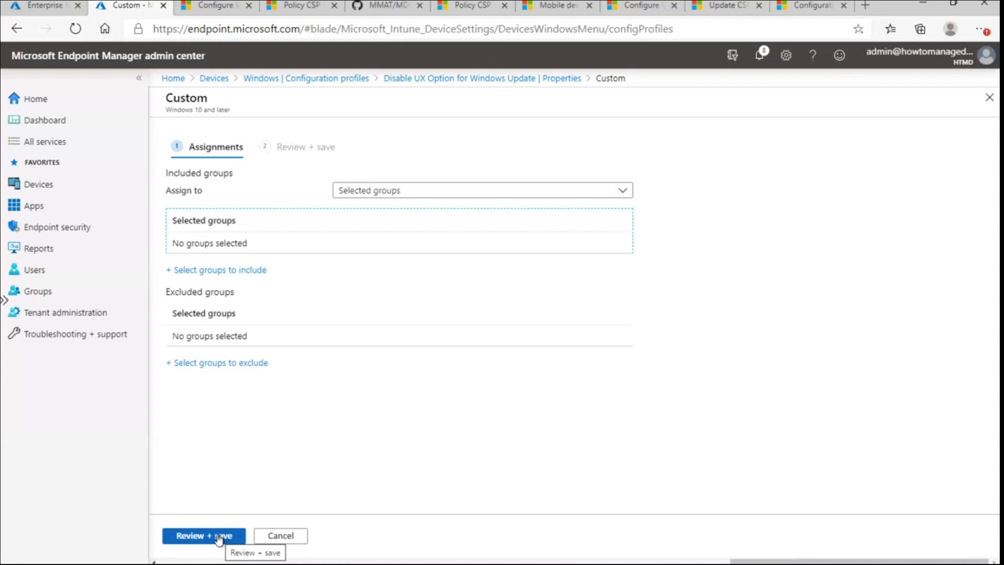
pyautogui.click(219, 538)
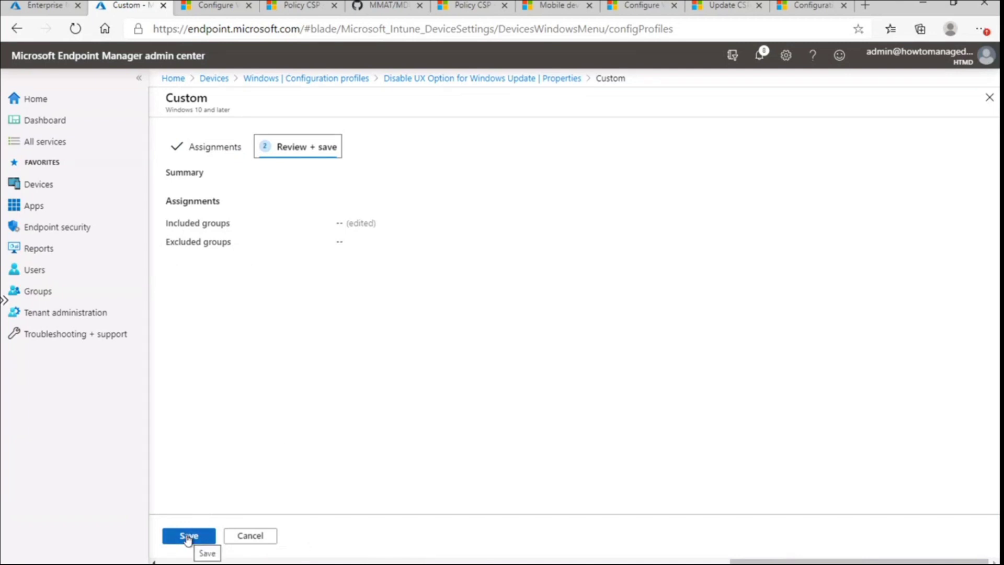
pyautogui.click(189, 536)
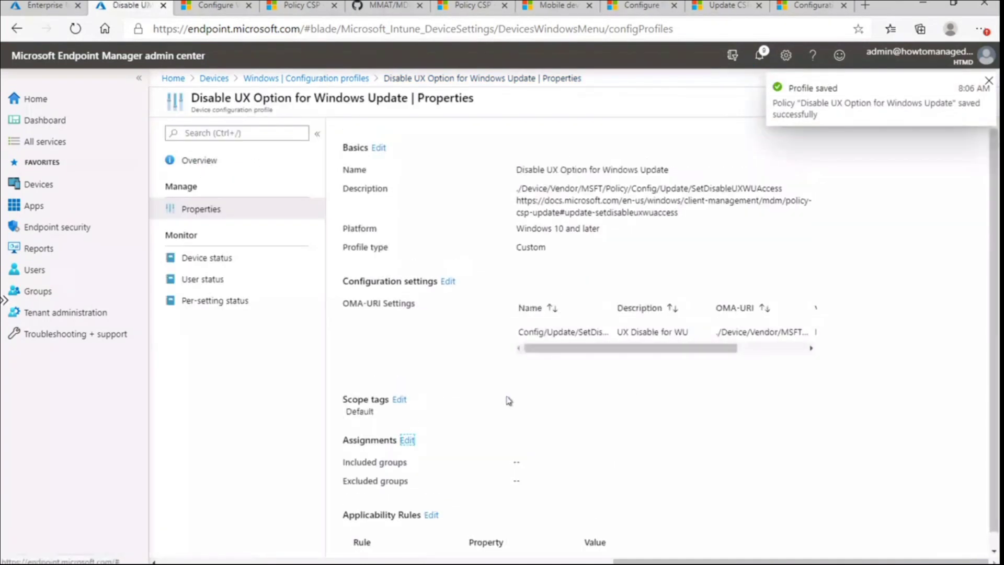
pyautogui.click(988, 81)
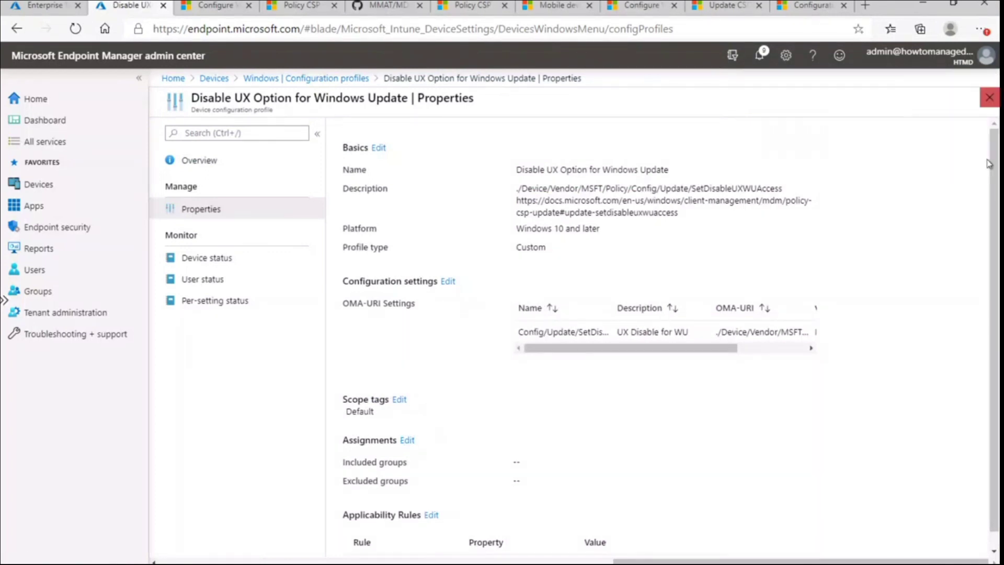
# Review the profile's properties, return to the profiles list, and check the Device status of Disable UX Option for Windows Update.
pyautogui.scroll(-1, 993, 314)
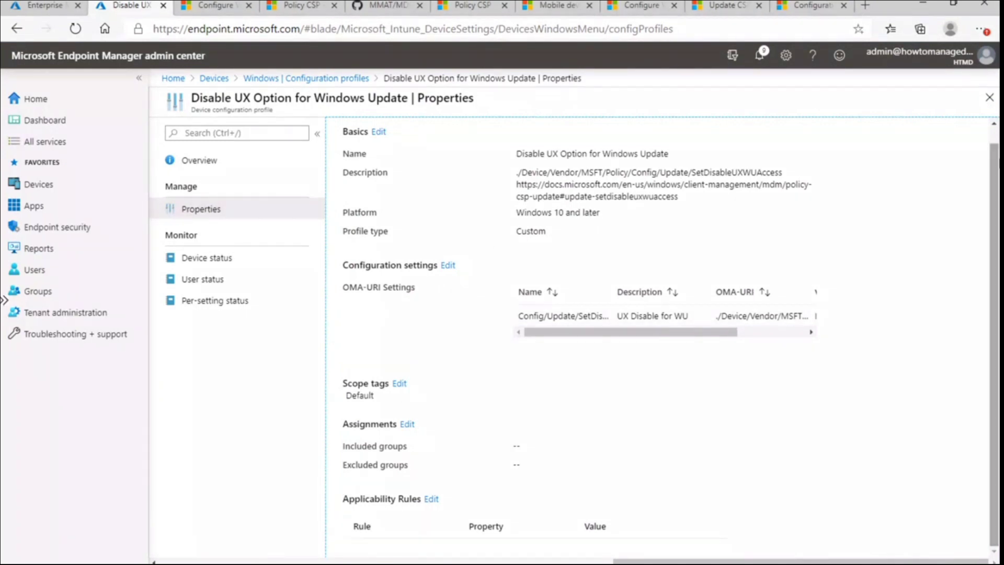
pyautogui.click(988, 100)
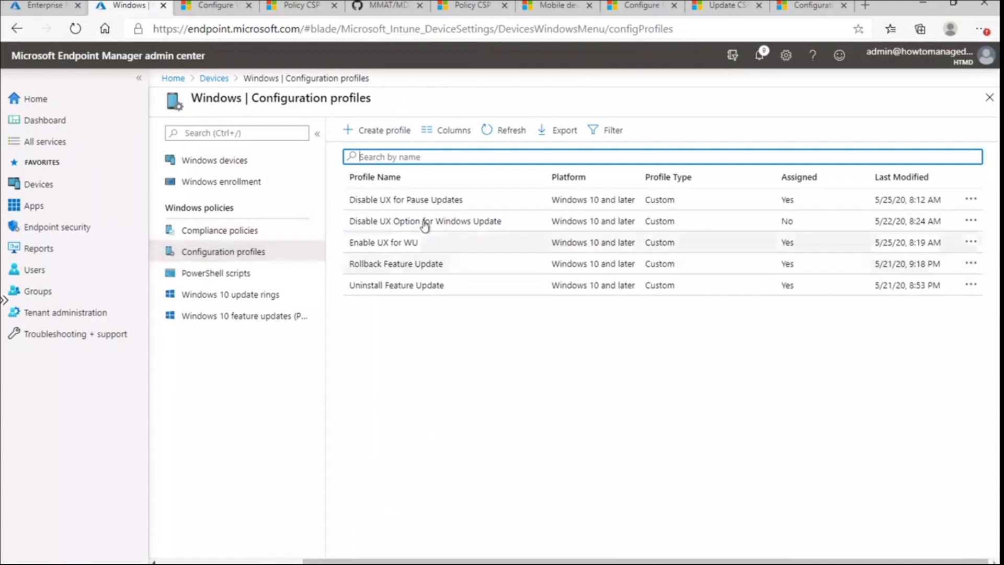
pyautogui.click(422, 224)
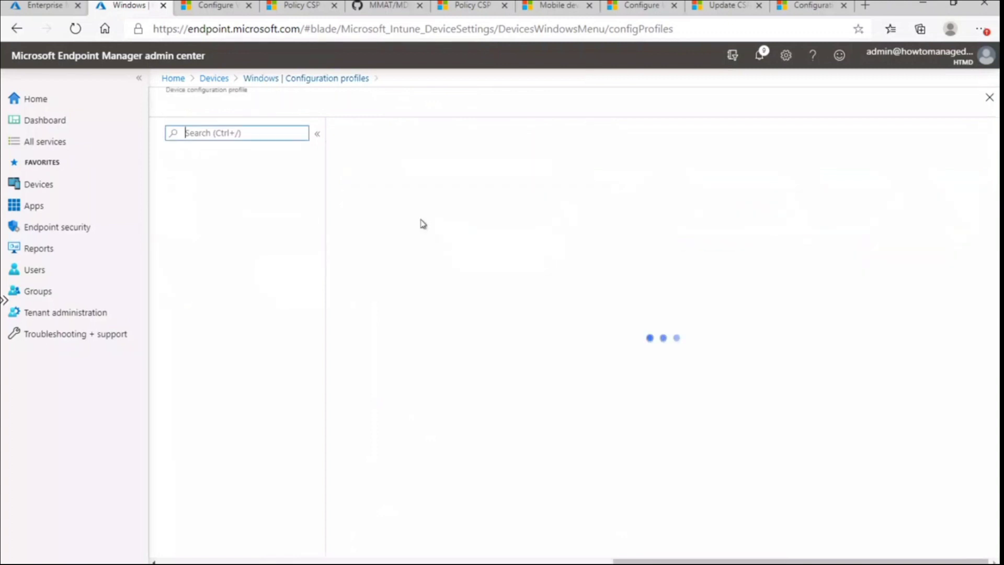
pyautogui.click(208, 261)
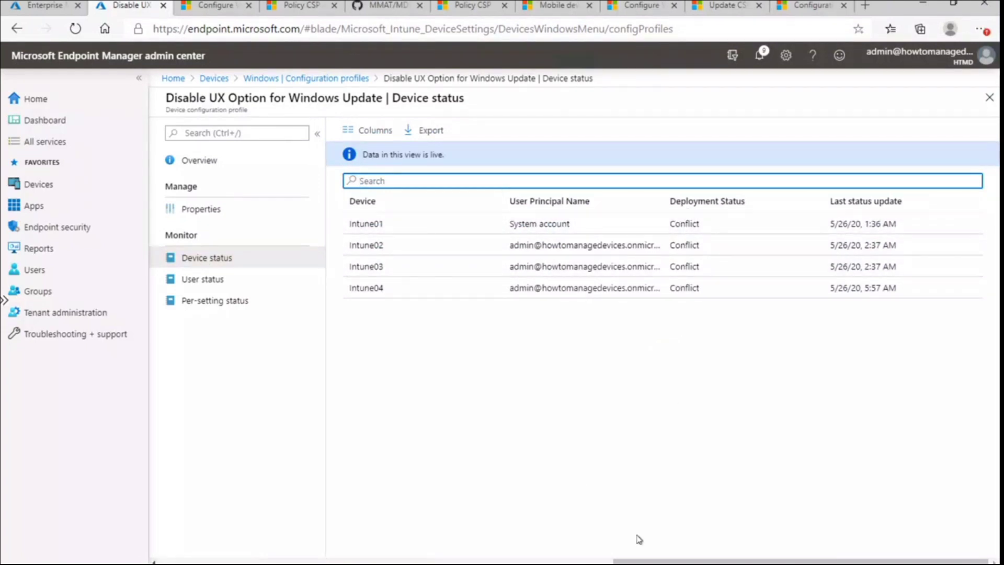
# Switch to Event Viewer in the Azure AD Joined session and refresh the DeviceManagement-Enterprise-Diagnostics-Provider Admin log.
pyautogui.click(604, 563)
pyautogui.click(682, 510)
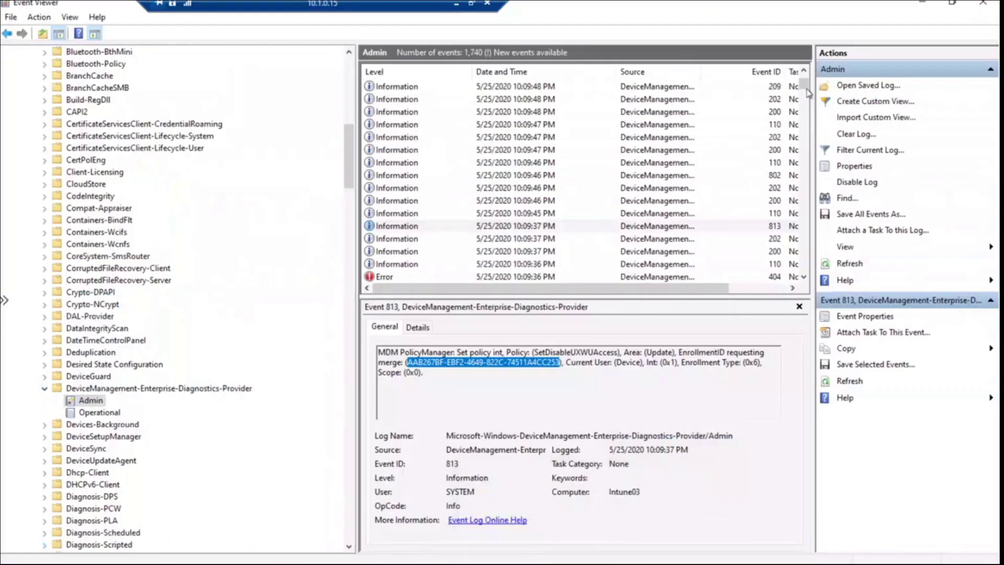
pyautogui.click(804, 72)
pyautogui.click(805, 72)
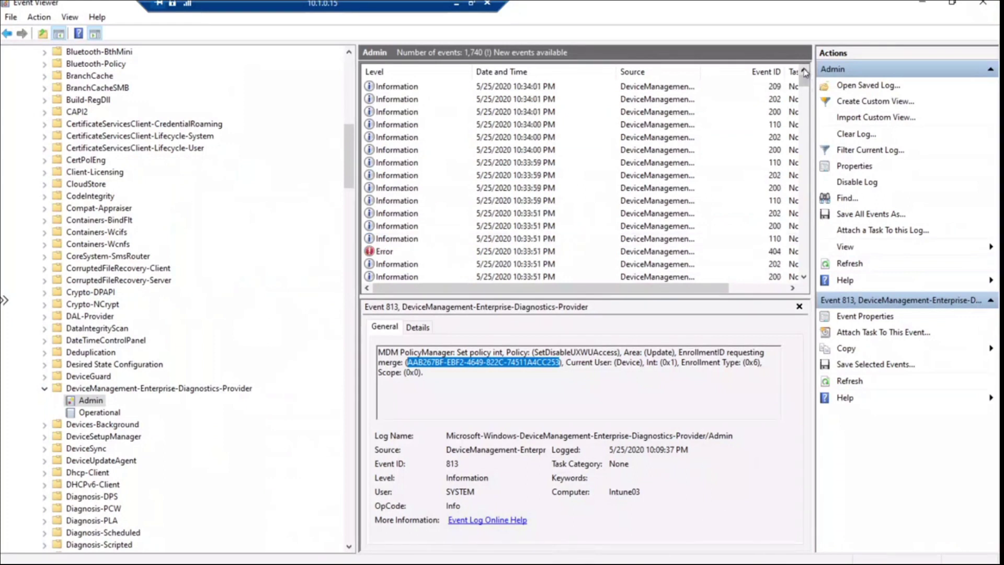
pyautogui.click(667, 89)
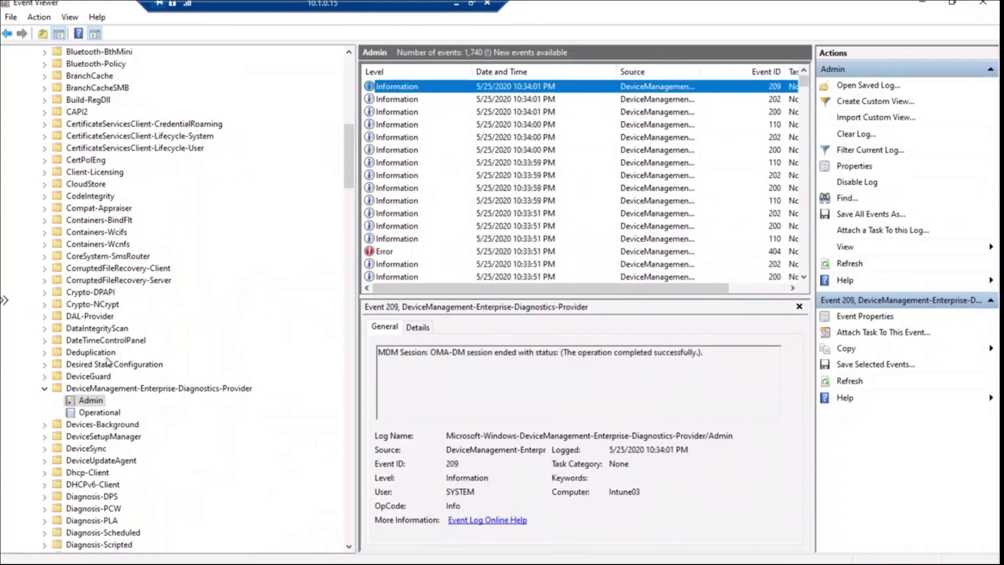
pyautogui.rightClick(100, 401)
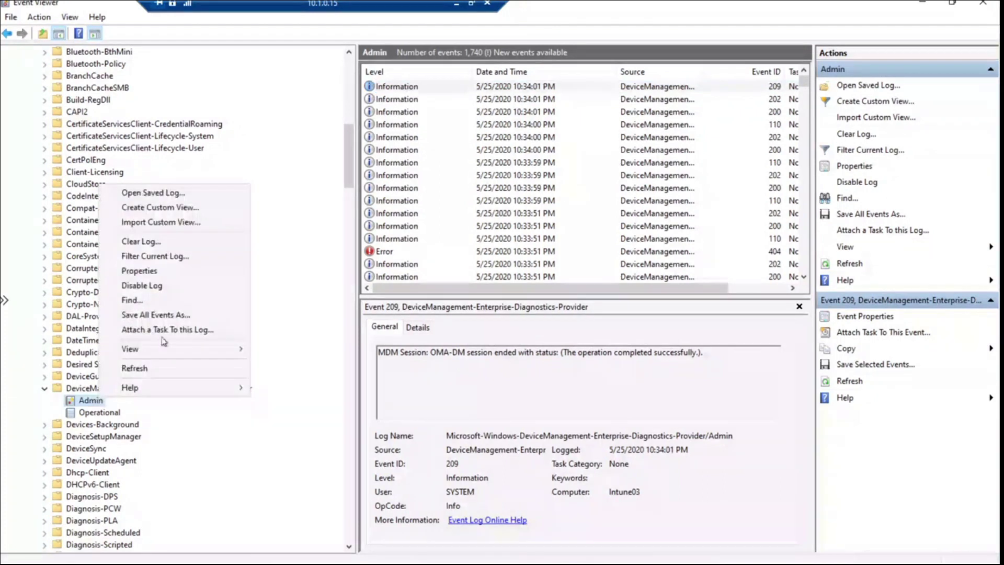
pyautogui.click(155, 371)
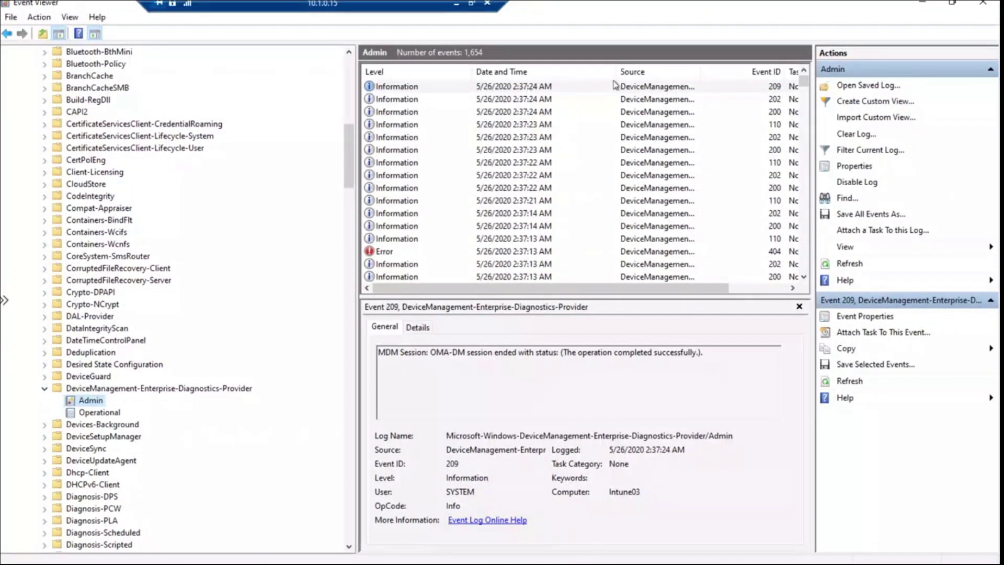
# Select the newest Admin log event and refresh the DeviceManagement-Enterprise-Diagnostics-Provider Admin log again.
pyautogui.click(546, 87)
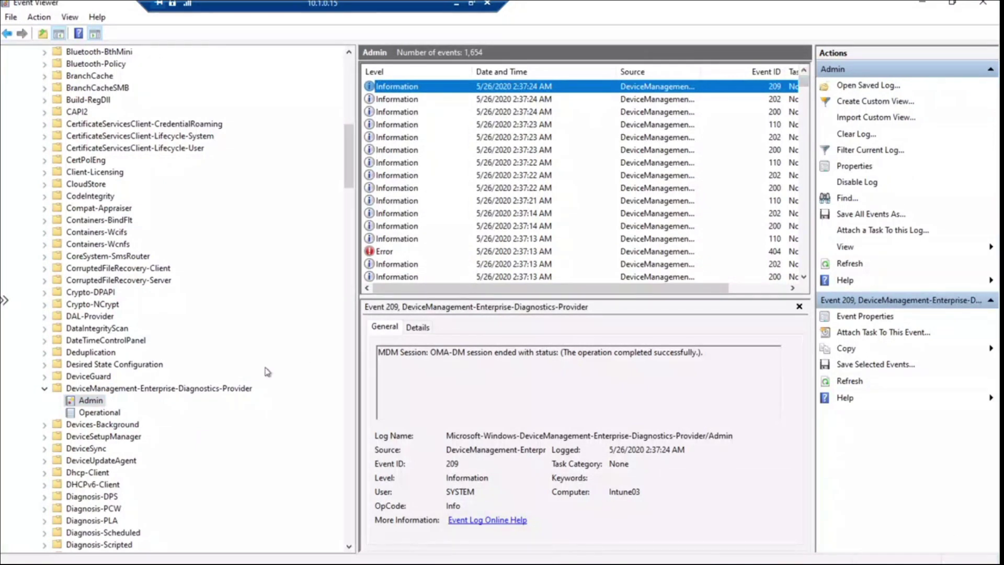
pyautogui.rightClick(93, 401)
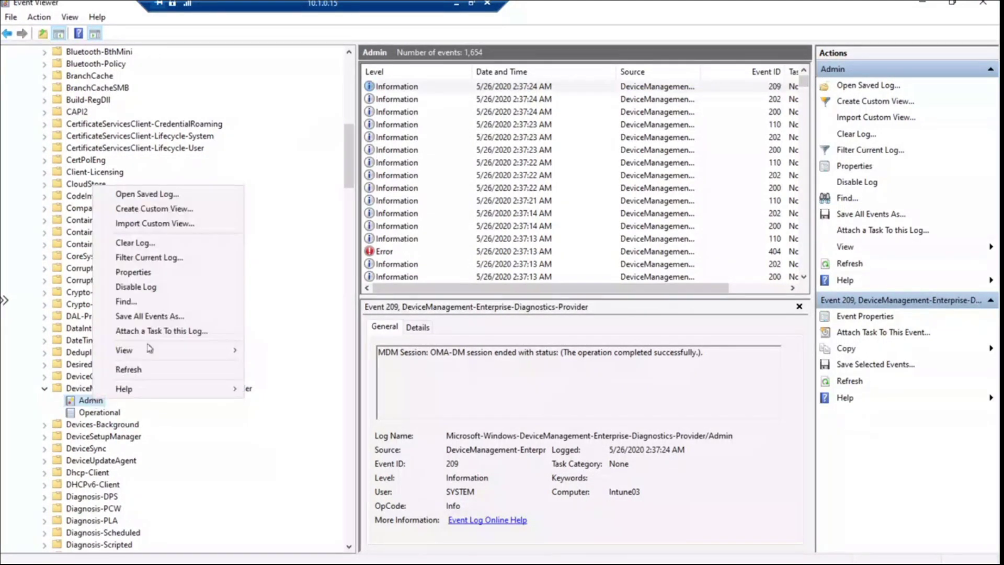
pyautogui.click(150, 369)
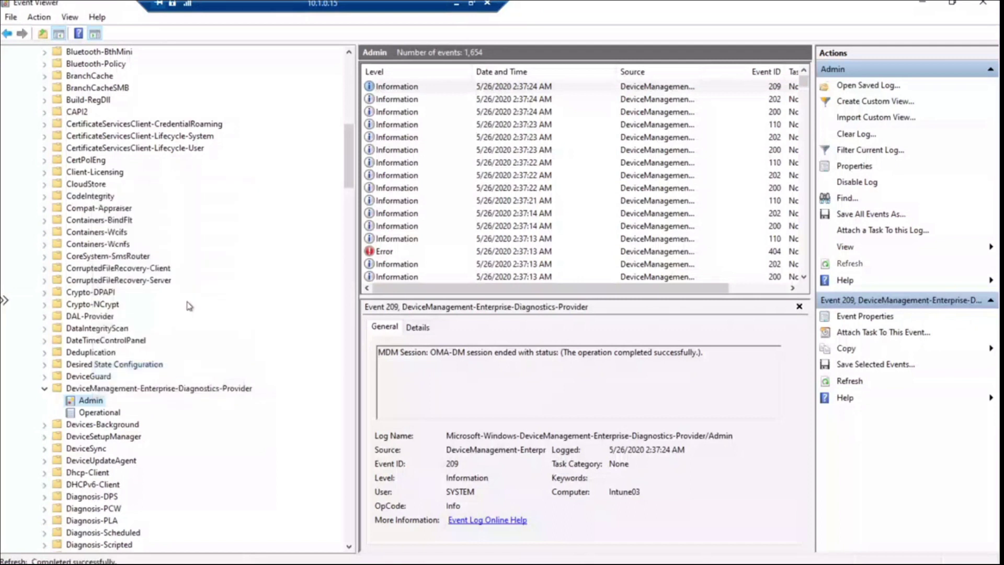
# Switch to the 10.1.0.16 remote session, inspect the SetDisableUXWUAccess registry value in decimal, and close it without saving.
pyautogui.click(457, 4)
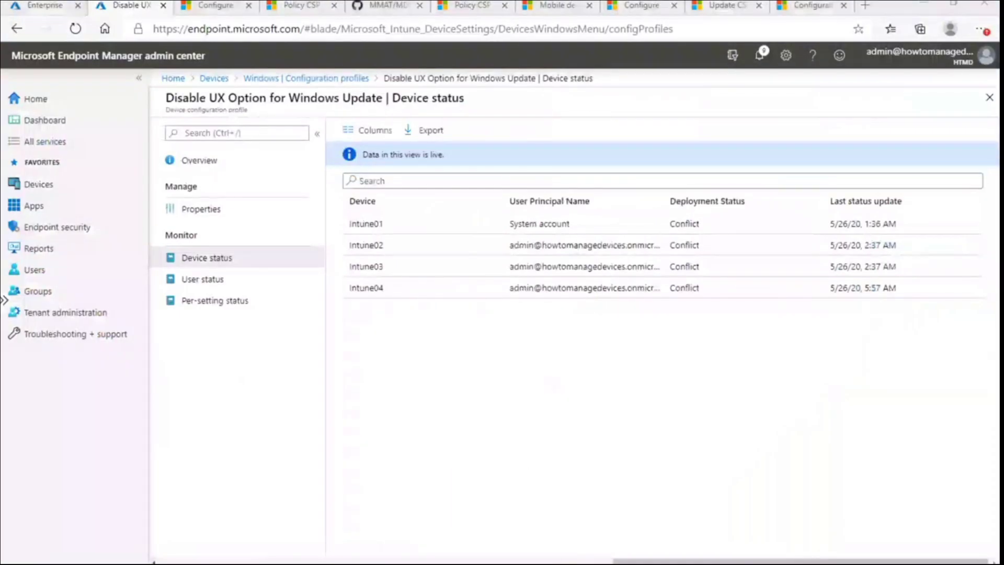
pyautogui.click(675, 502)
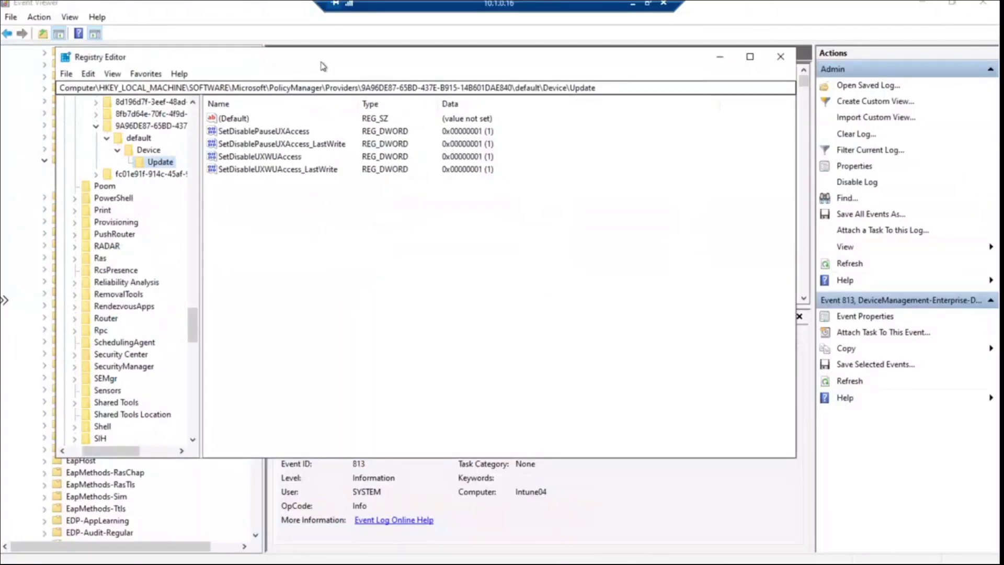
pyautogui.moveTo(322, 65); pyautogui.dragTo(404, 84)
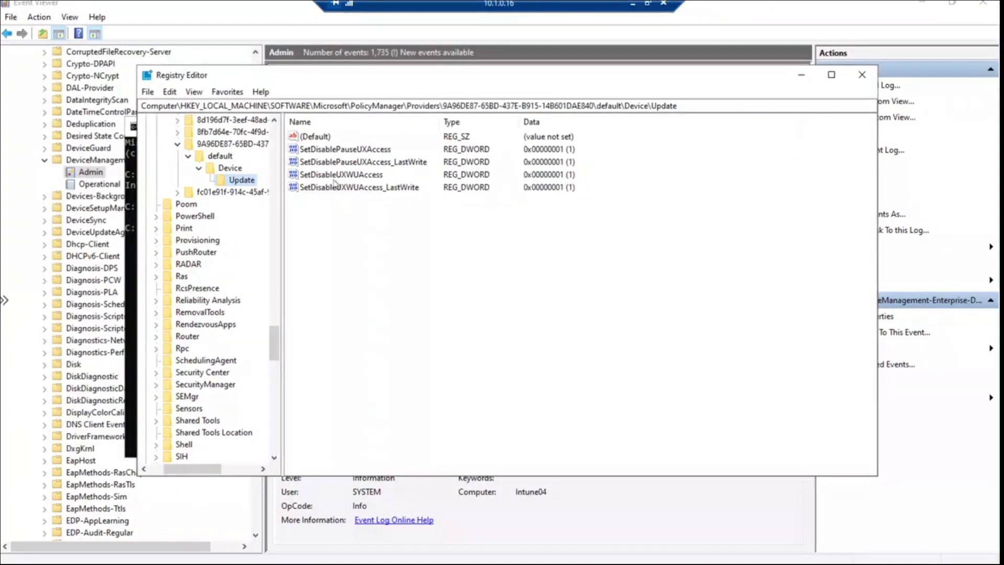
pyautogui.doubleClick(357, 176)
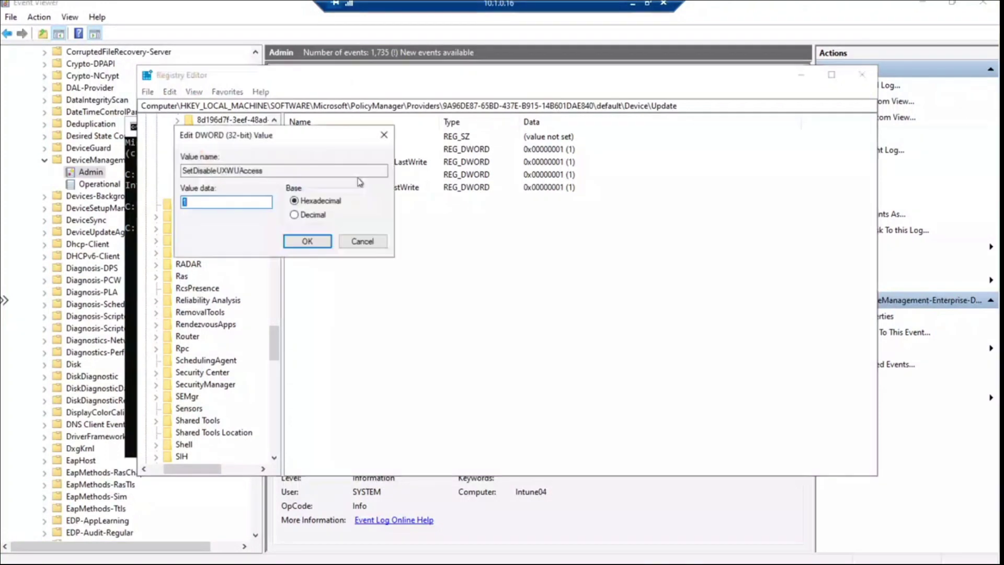
pyautogui.click(315, 216)
pyautogui.click(217, 204)
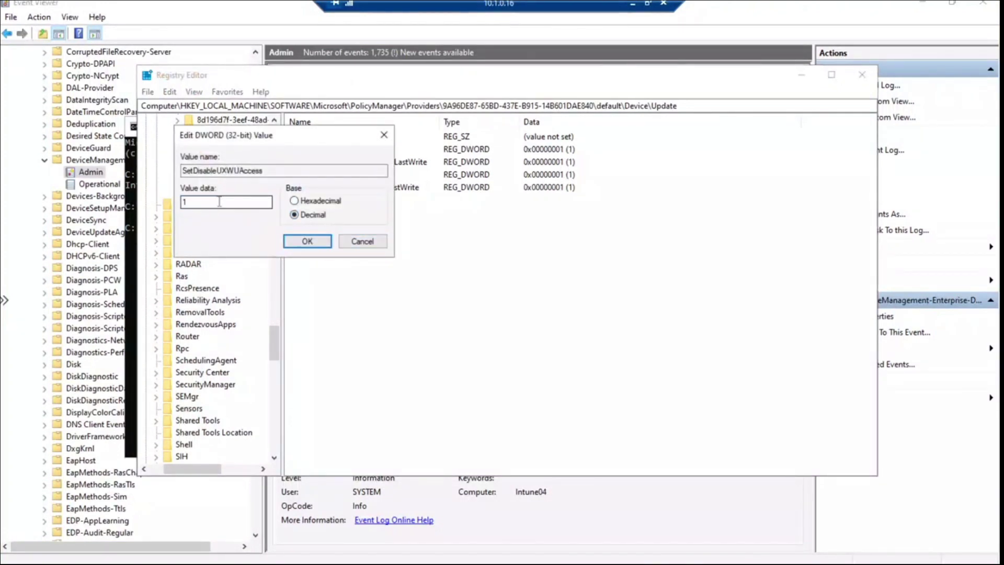
pyautogui.click(361, 240)
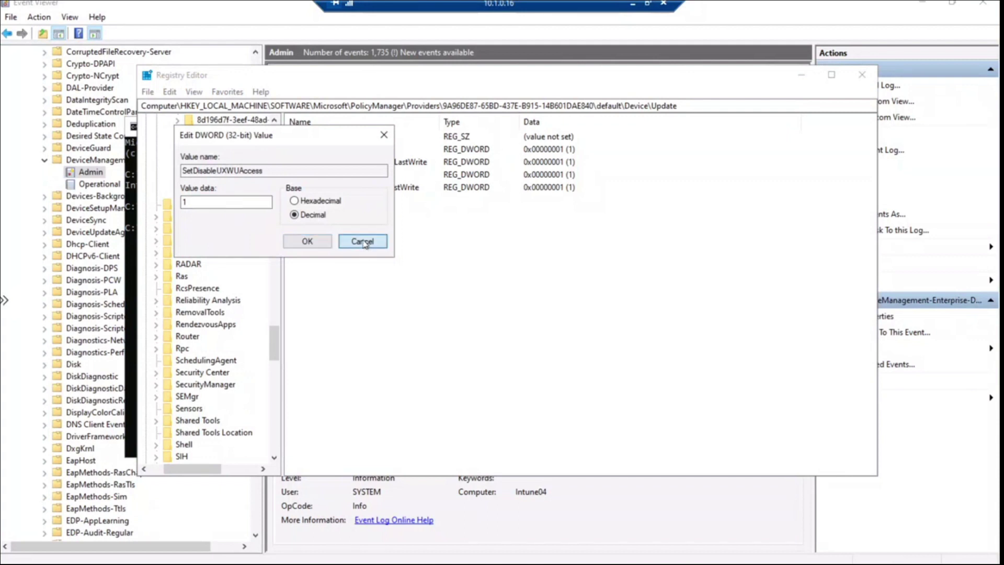
# Inspect the SetDisablePauseUXAccess registry value in decimal and close it without saving.
pyautogui.doubleClick(343, 150)
pyautogui.click(311, 215)
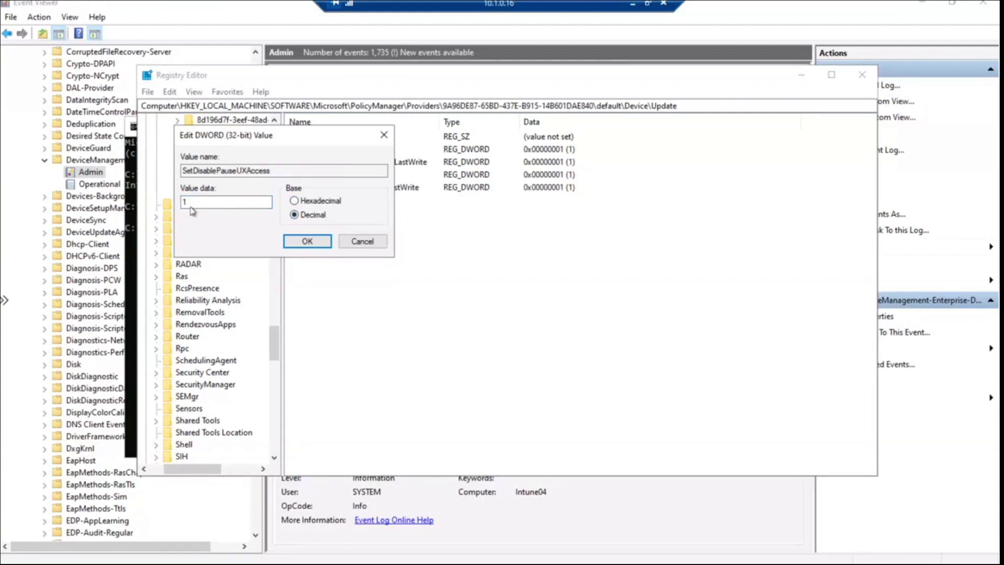
pyautogui.doubleClick(196, 204)
pyautogui.click(363, 242)
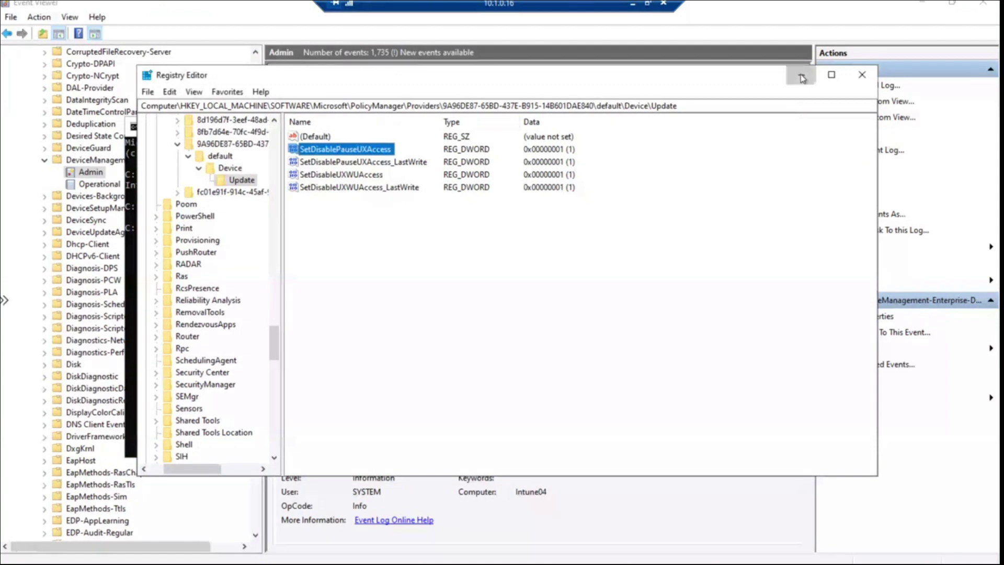
# Compare the provider enrollment ID in the registry path with the one in the message of event 813 in Event Viewer.
pyautogui.click(802, 78)
pyautogui.click(262, 563)
pyautogui.moveTo(440, 108); pyautogui.dragTo(596, 108)
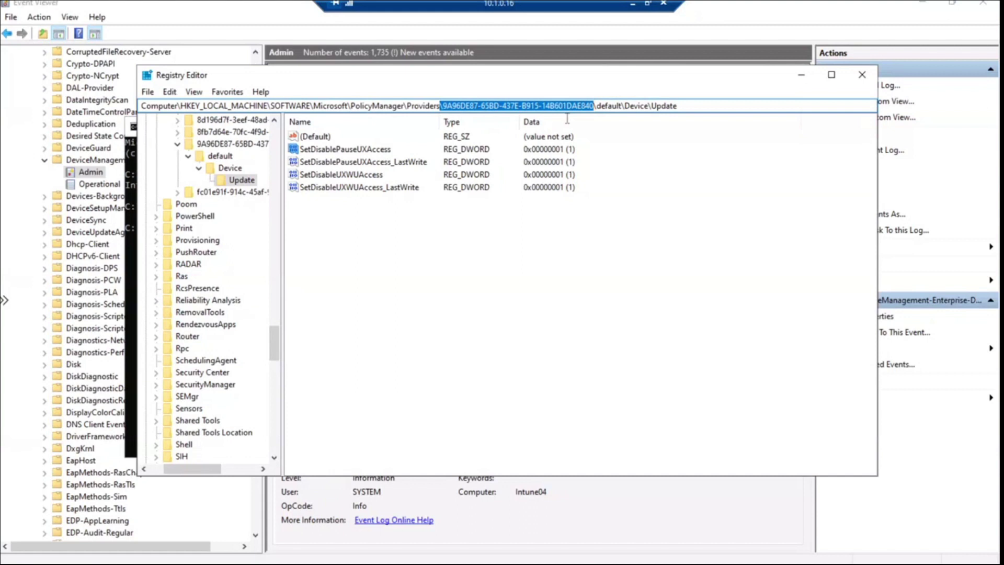
pyautogui.click(801, 73)
pyautogui.click(701, 127)
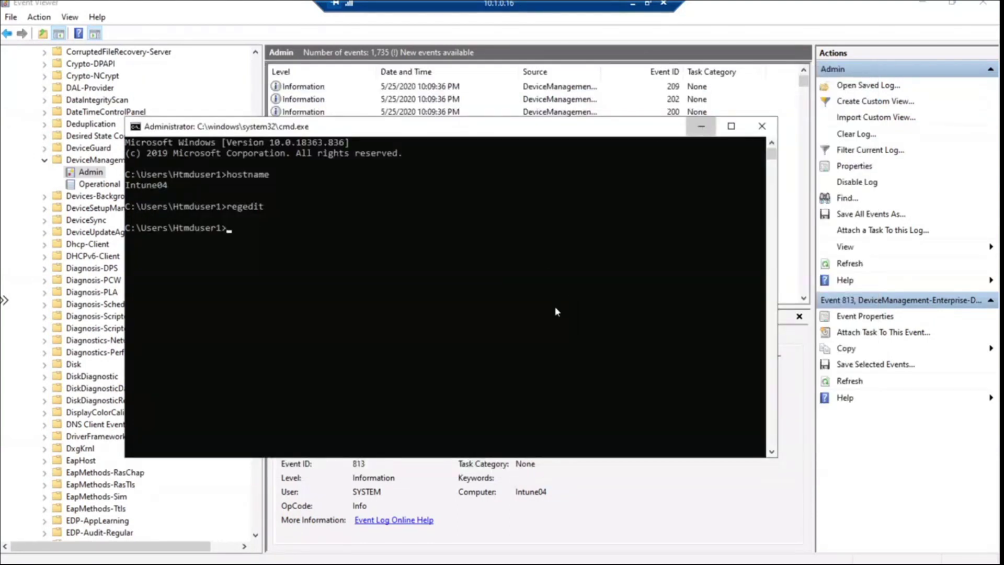
pyautogui.moveTo(630, 372); pyautogui.dragTo(267, 357)
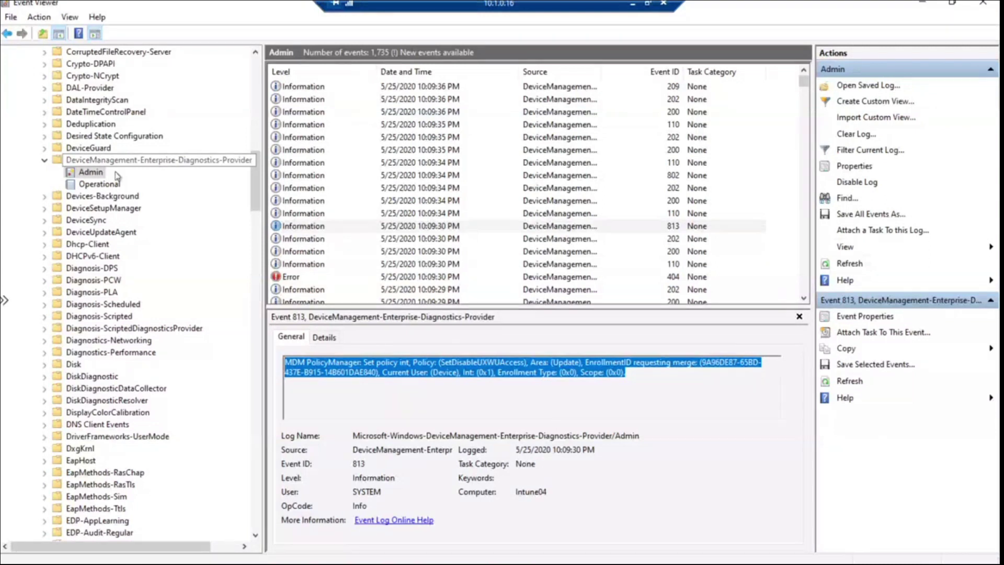
# Refresh the Admin log on the 10.1.0.16 device and check its most recent event.
pyautogui.rightClick(89, 172)
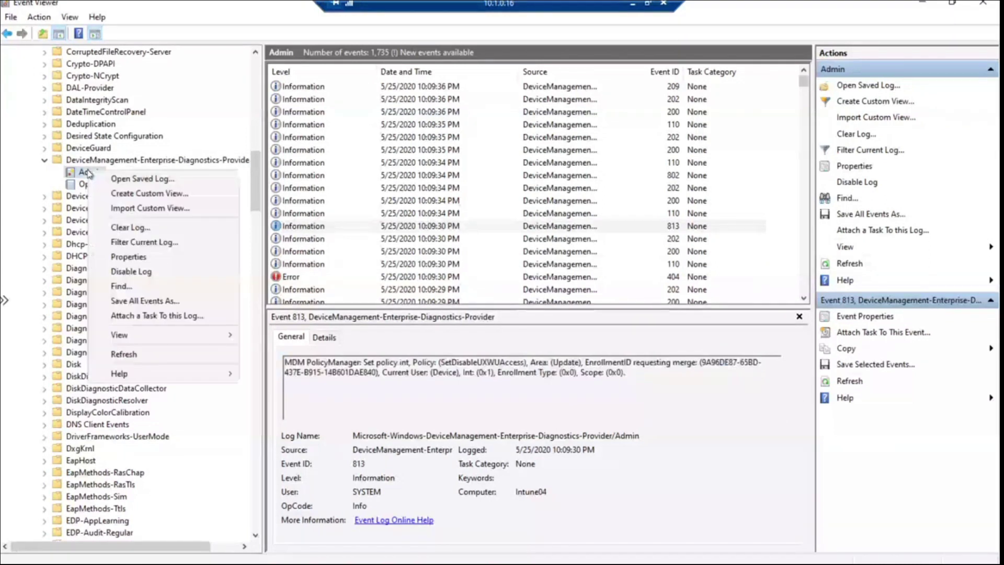
pyautogui.click(142, 353)
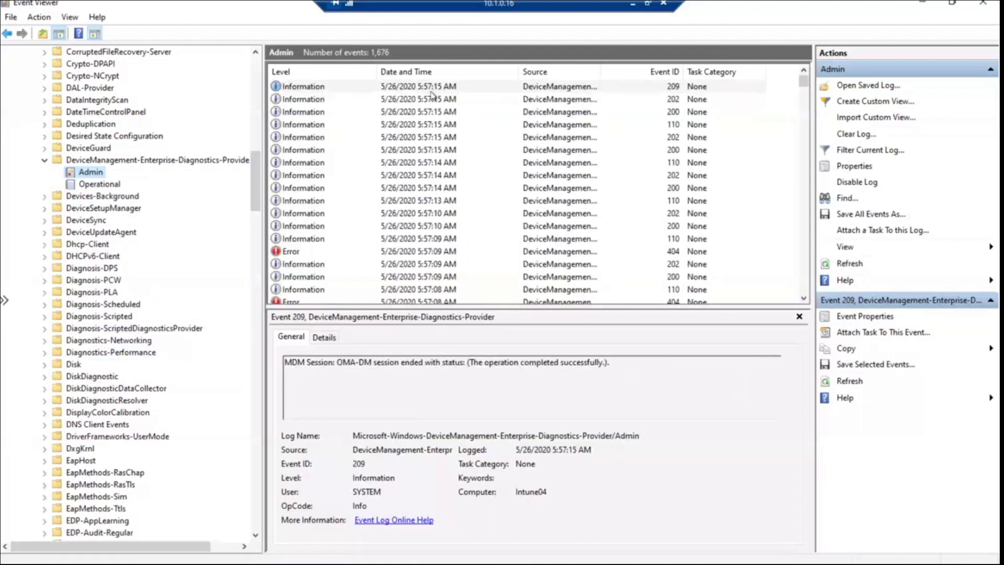
pyautogui.click(309, 90)
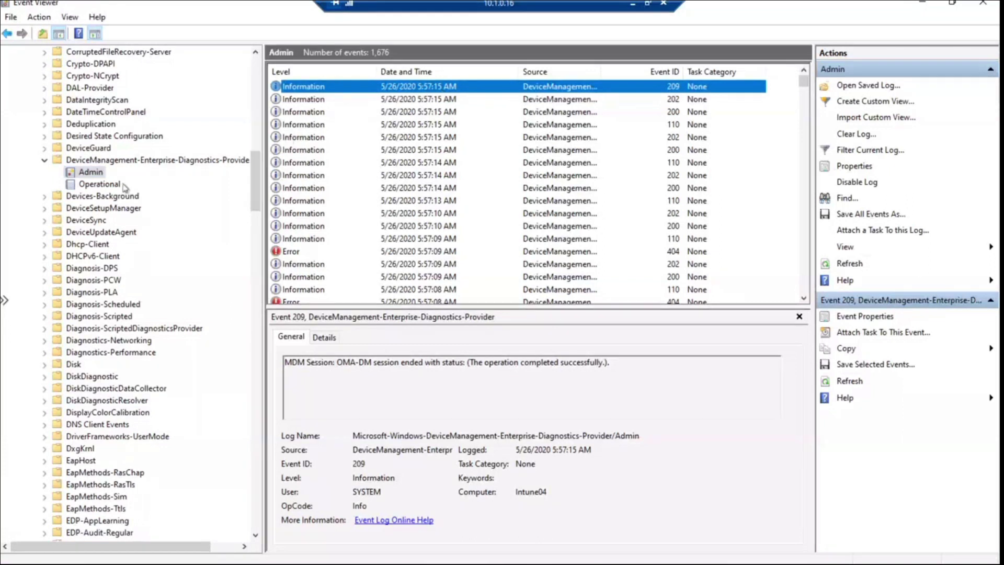
pyautogui.rightClick(93, 173)
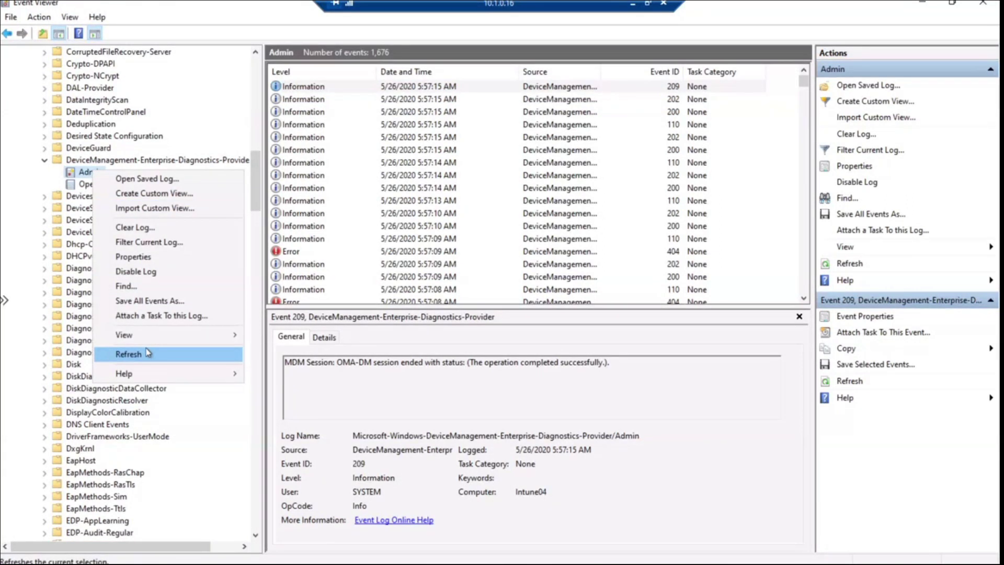
pyautogui.click(148, 352)
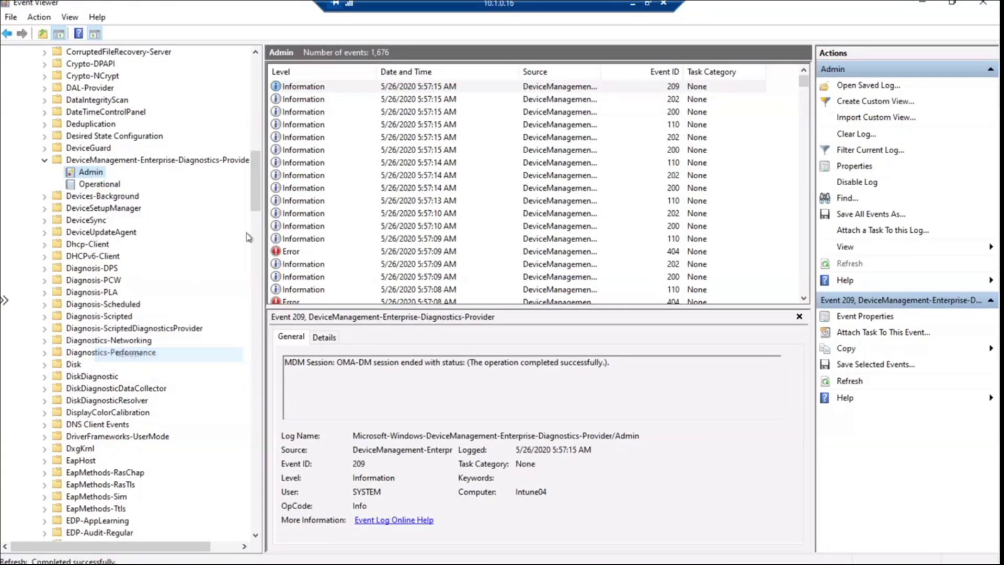
pyautogui.rightClick(403, 89)
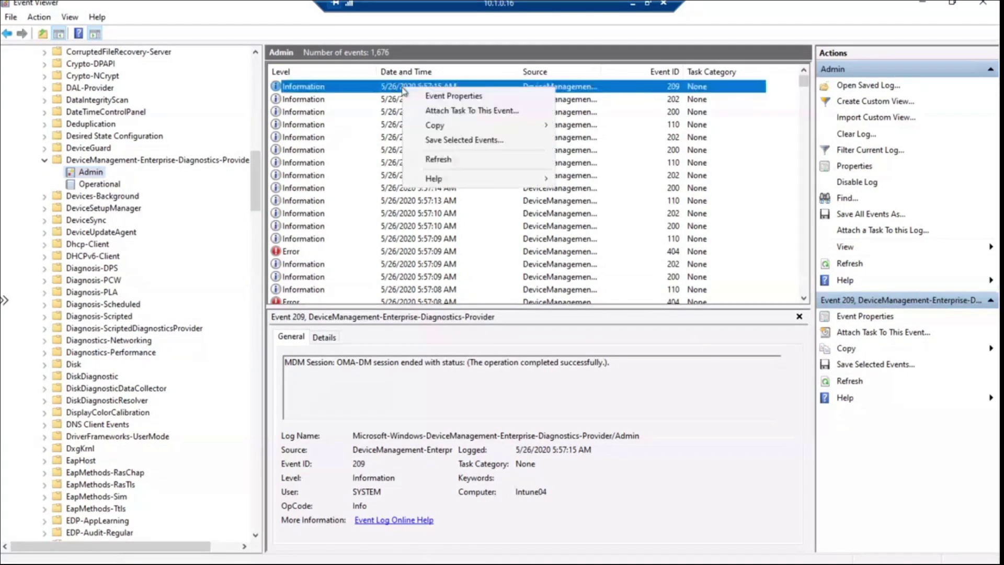
pyautogui.click(451, 160)
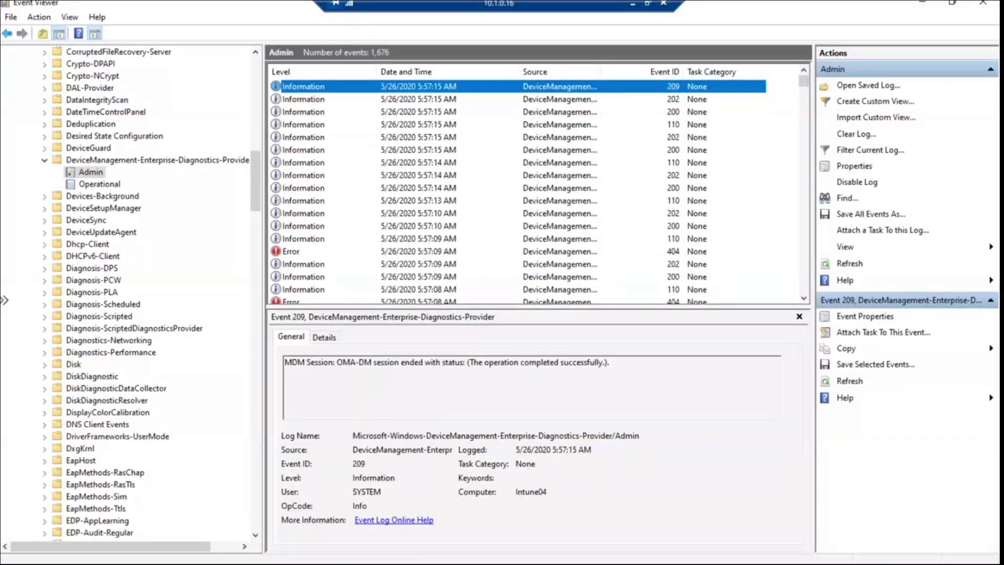
# Return to the Intune portal and reload the Device status of the Disable UX Option for Windows Update profile.
pyautogui.click(634, 4)
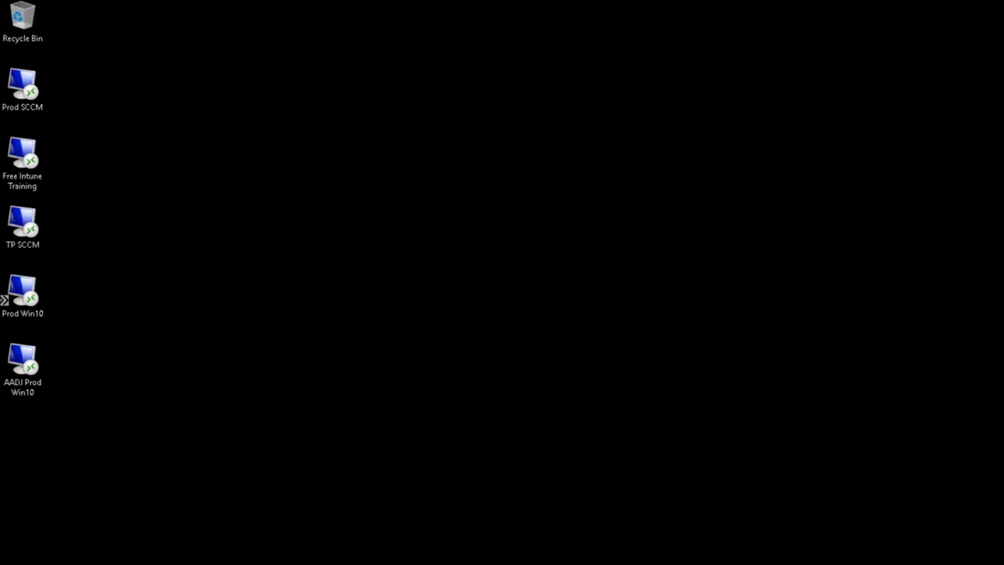
pyautogui.hotkey('alt', 'Tab')
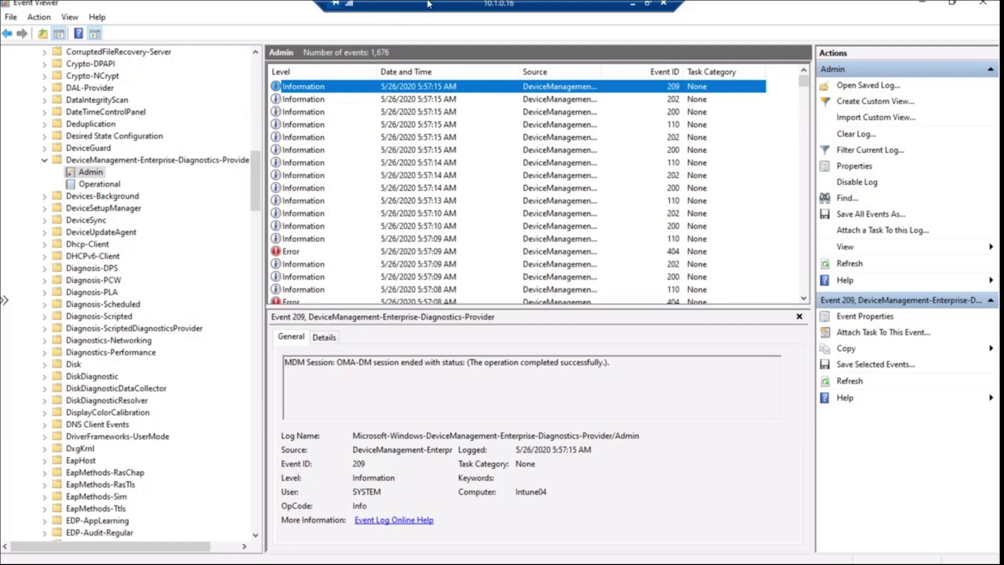
pyautogui.moveTo(434, 6); pyautogui.dragTo(667, 5)
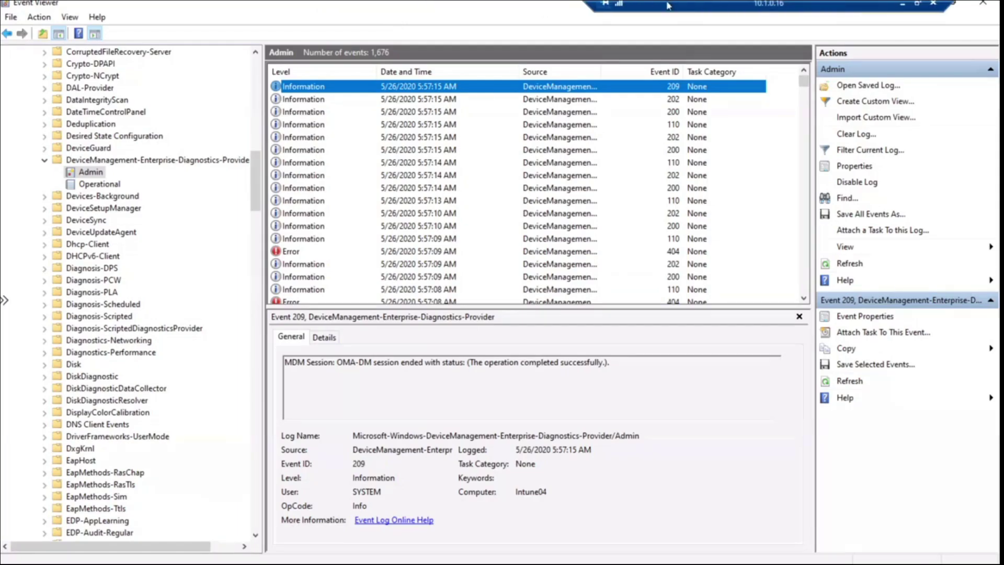
pyautogui.moveTo(484, 5); pyautogui.dragTo(330, 5)
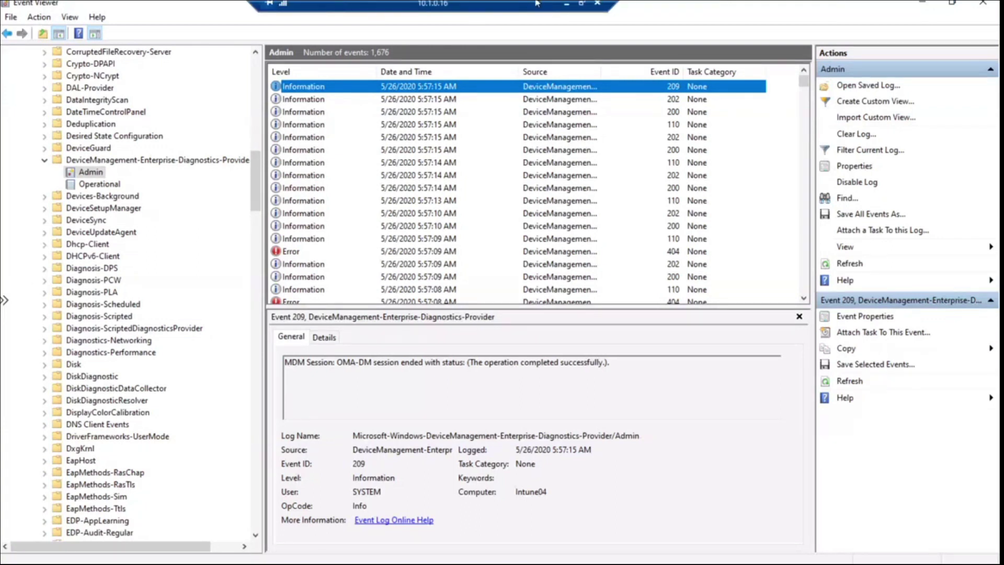
pyautogui.click(568, 6)
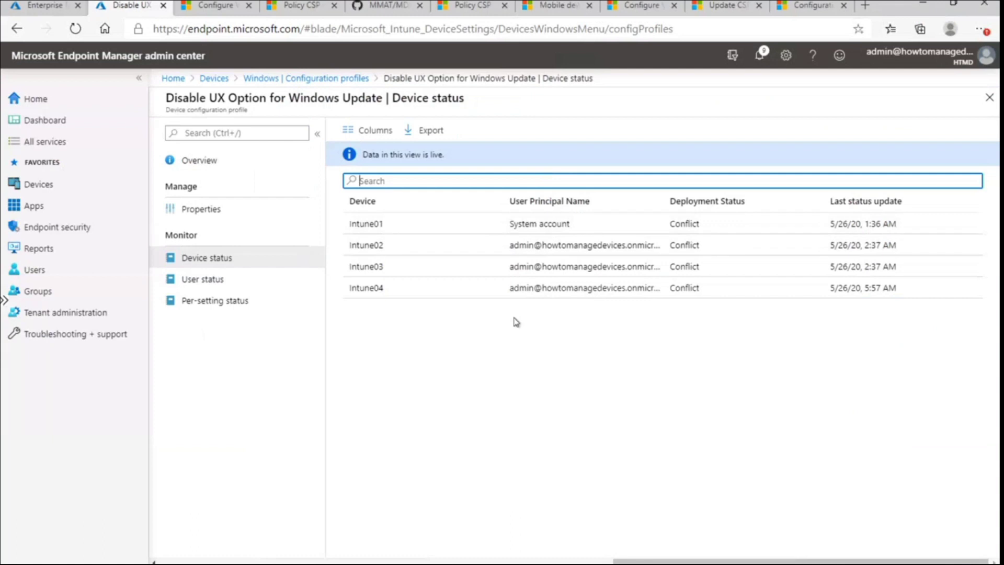
pyautogui.click(201, 211)
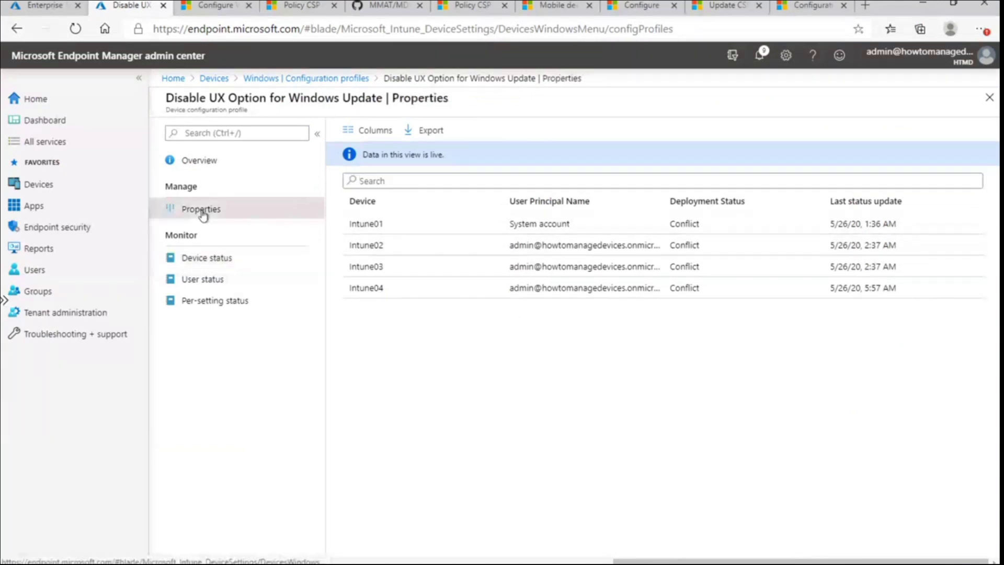
pyautogui.click(215, 261)
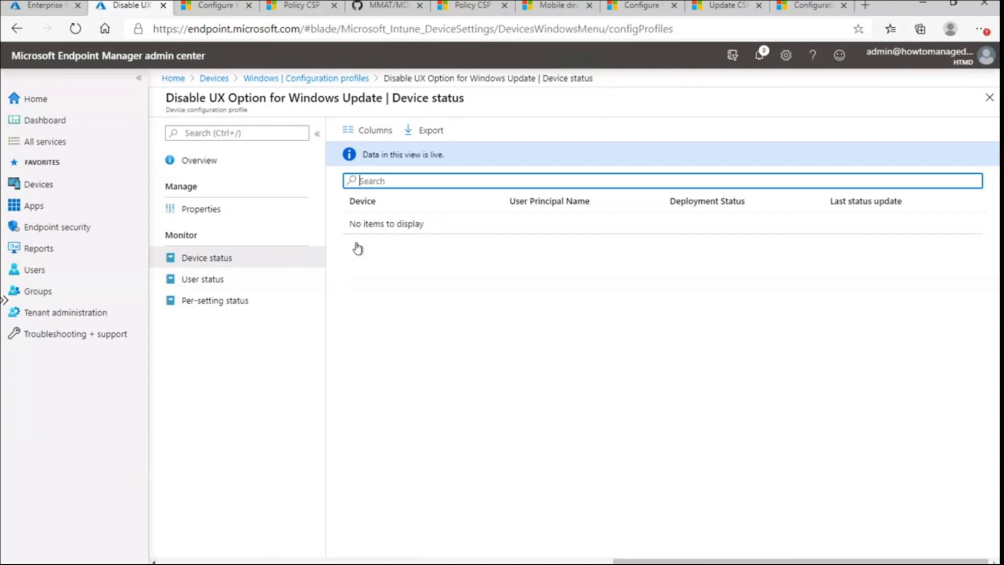
# Open the Enable UX for WU profile from the Windows configuration profiles list and view its Device status.
pyautogui.click(320, 77)
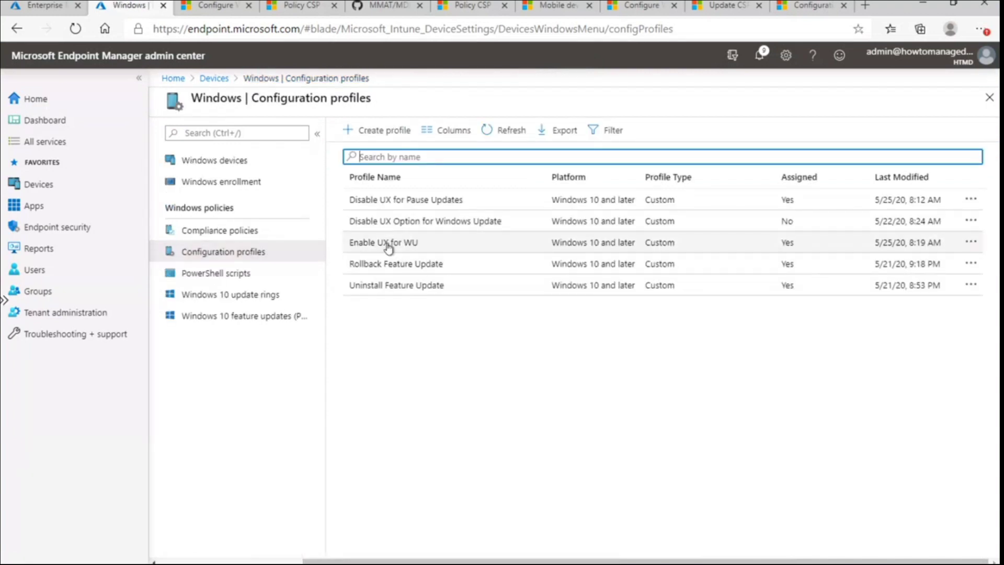
pyautogui.click(387, 245)
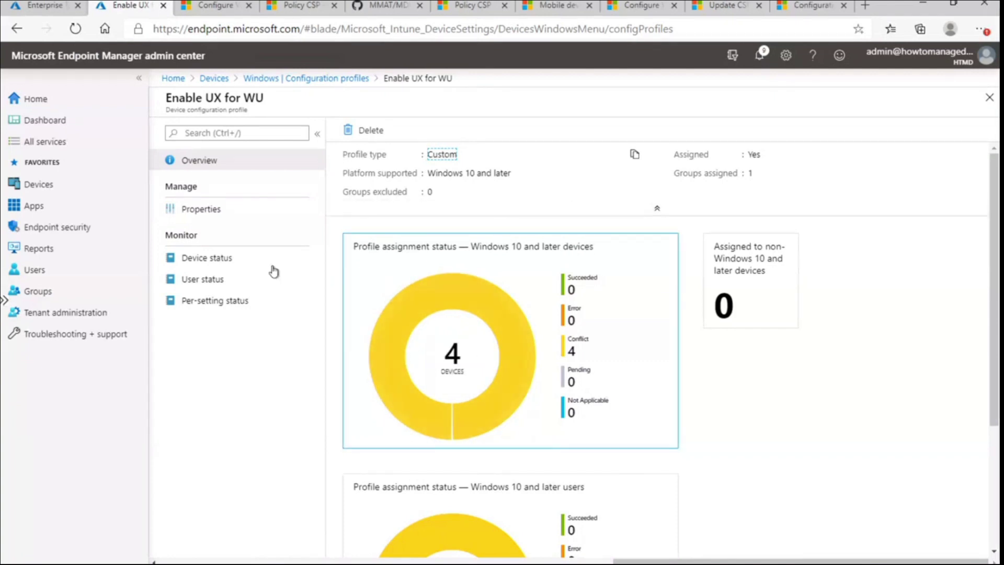
pyautogui.click(204, 261)
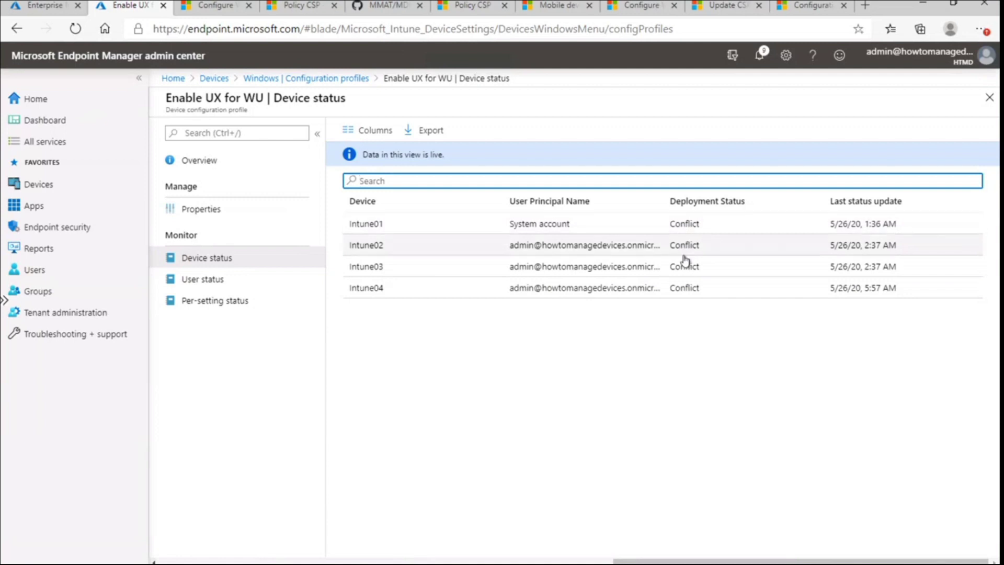
# Open Intune03's device configuration and view the source profiles behind the SetDisableUXWUAccess conflict in Enable UX for WU.
pyautogui.click(683, 276)
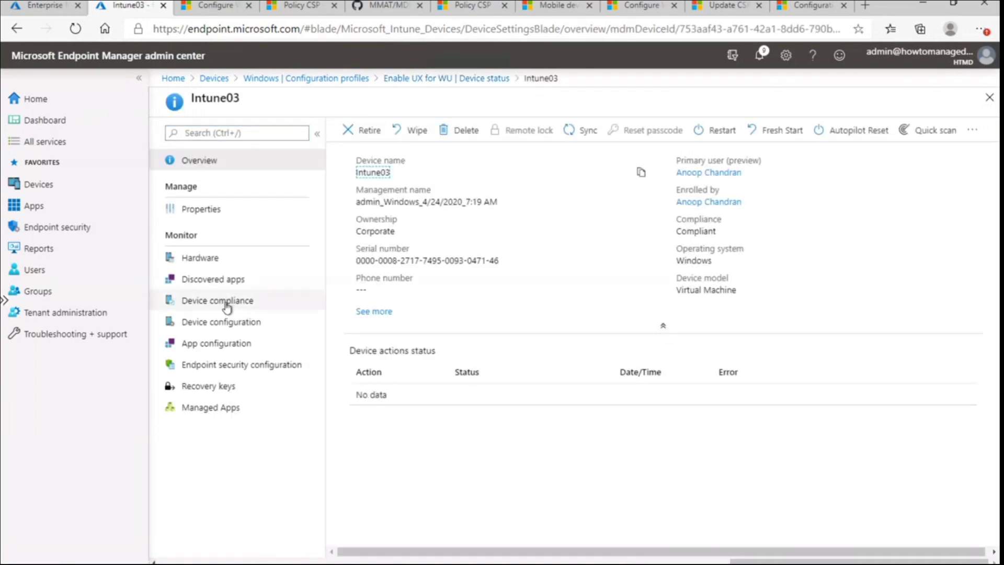
pyautogui.click(232, 324)
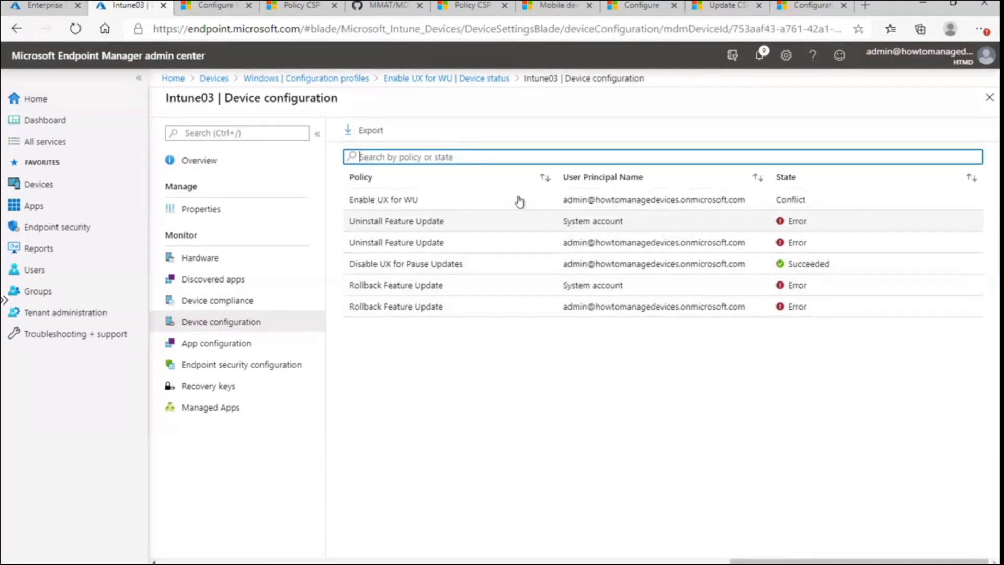
pyautogui.click(796, 203)
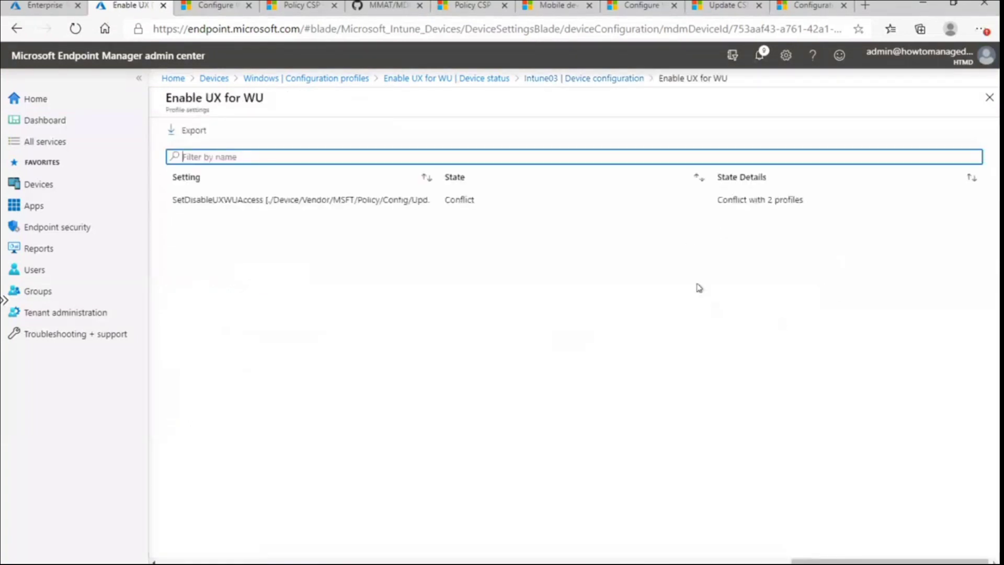
pyautogui.click(534, 208)
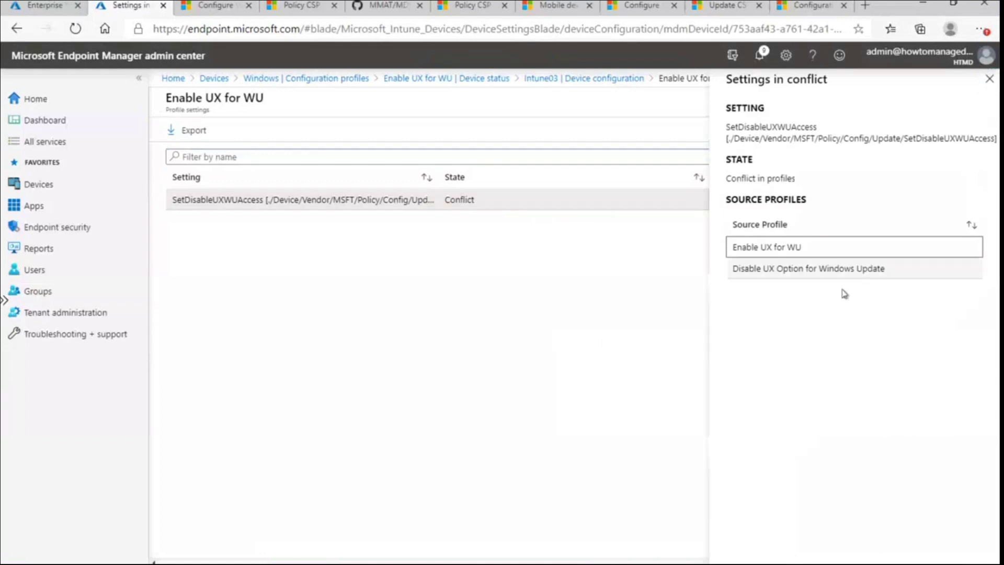
# Highlight Disable UX Option for Windows Update among the SetDisableUXWUAccess conflict's source profiles, reopen the conflict details to check it again, and close them.
pyautogui.moveTo(732, 272); pyautogui.dragTo(903, 273)
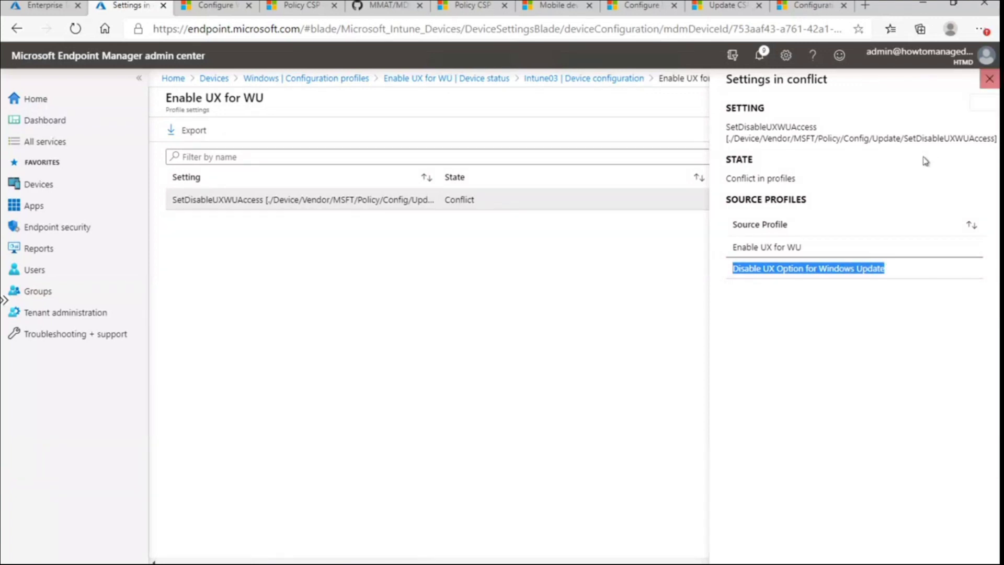
pyautogui.click(986, 80)
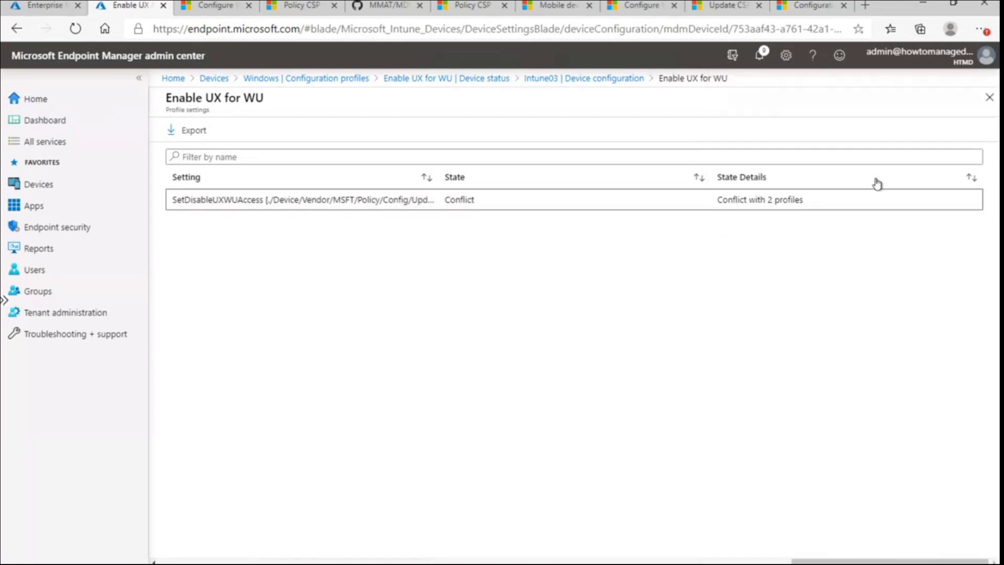
pyautogui.click(735, 202)
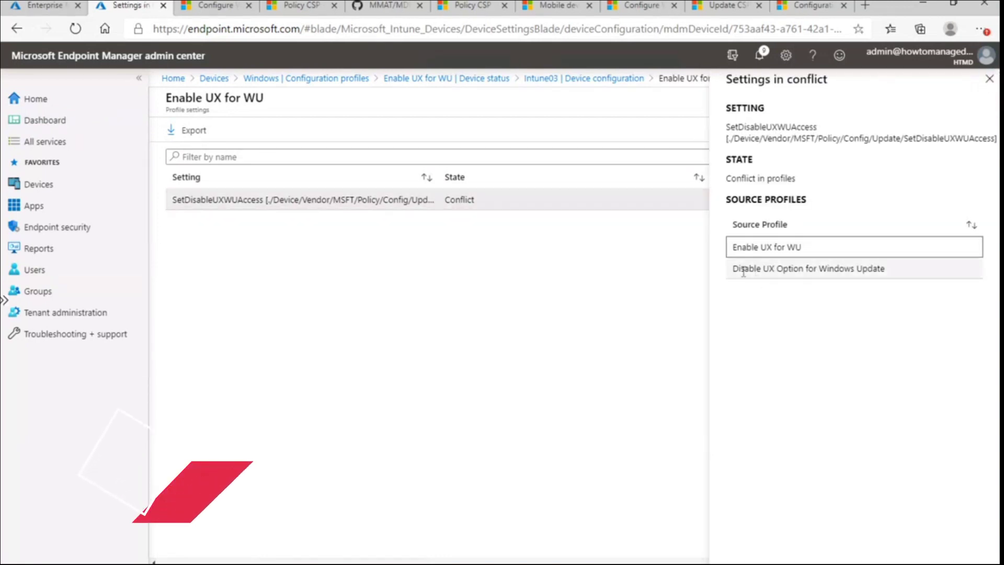
pyautogui.moveTo(734, 267); pyautogui.dragTo(895, 269)
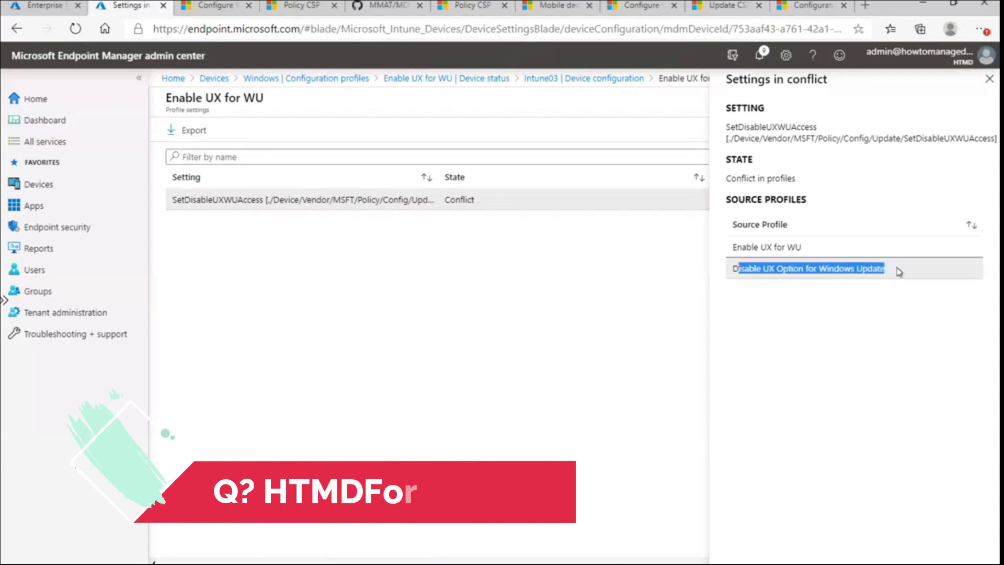
pyautogui.click(989, 79)
# Switch to the 10.1.0.15 remote session and refresh the DeviceManagement-Enterprise-Diagnostics-Provider Admin log.
pyautogui.click(602, 564)
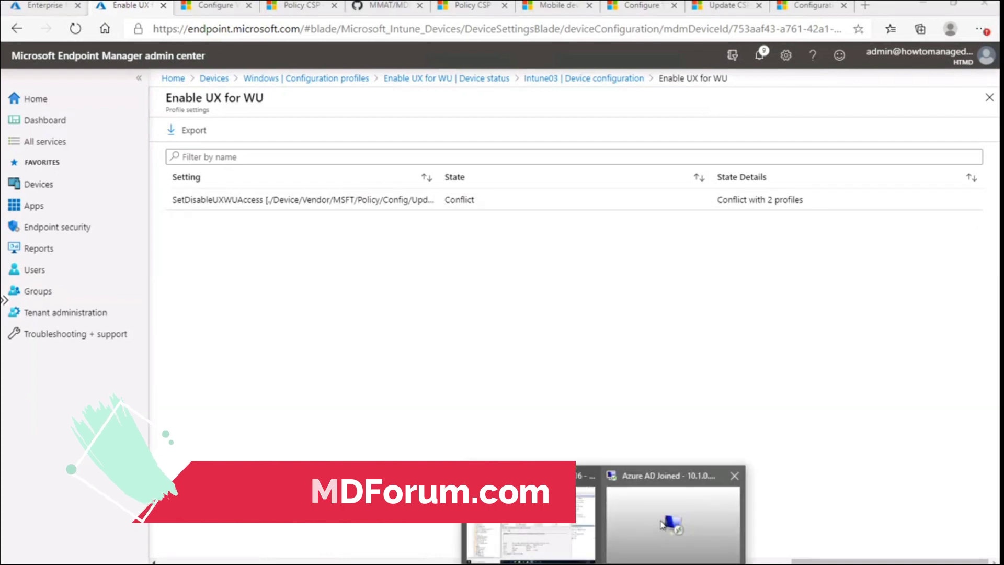
pyautogui.click(673, 523)
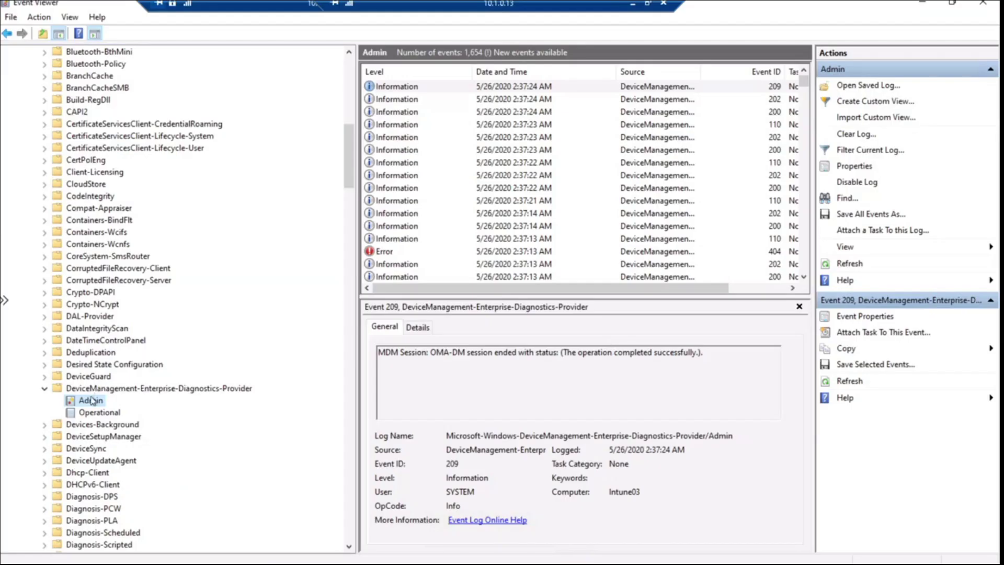
pyautogui.rightClick(91, 401)
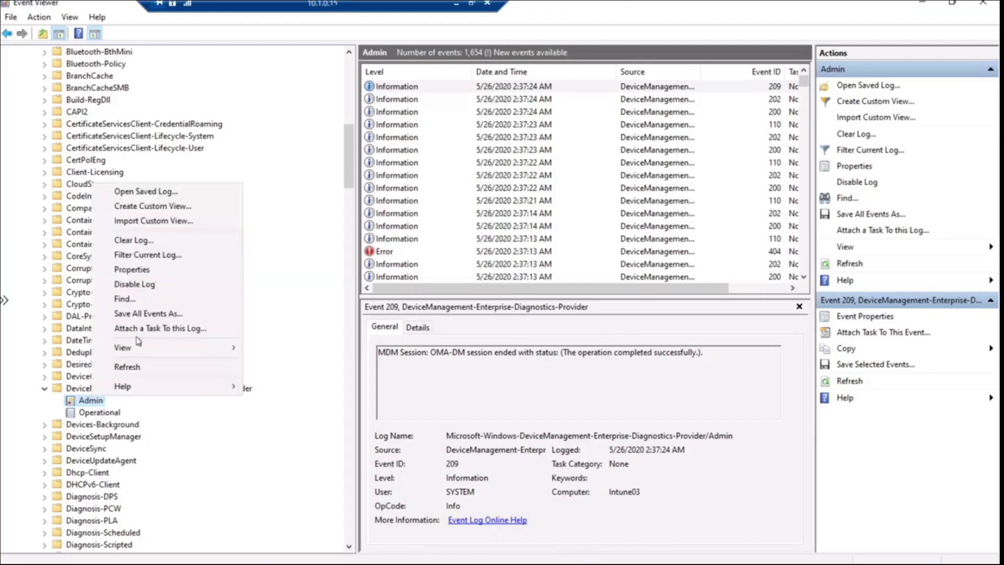
pyautogui.click(128, 367)
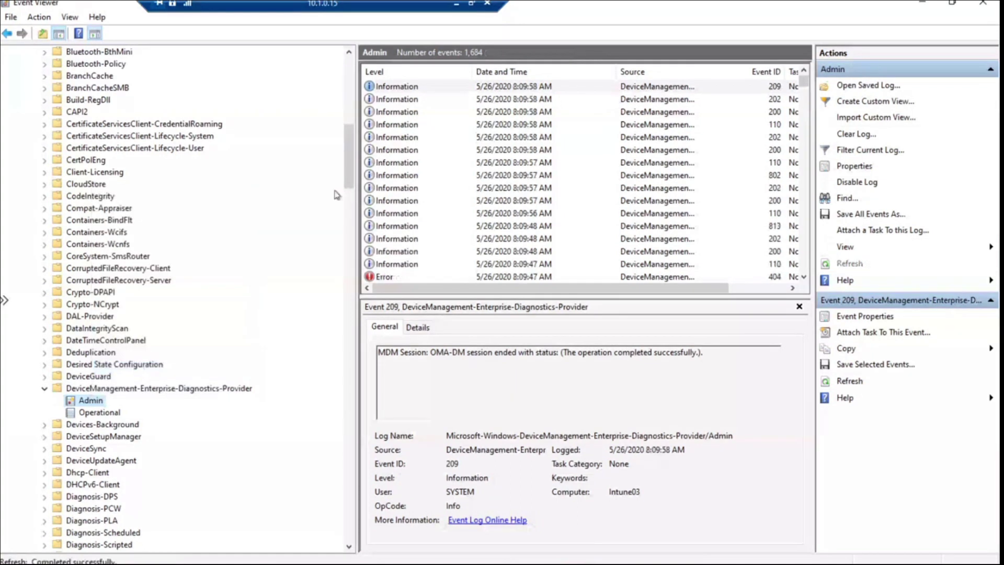
# Go through the newest Admin log events down to event 813 and examine its SetDisableUXWUAccess policy message.
pyautogui.click(525, 91)
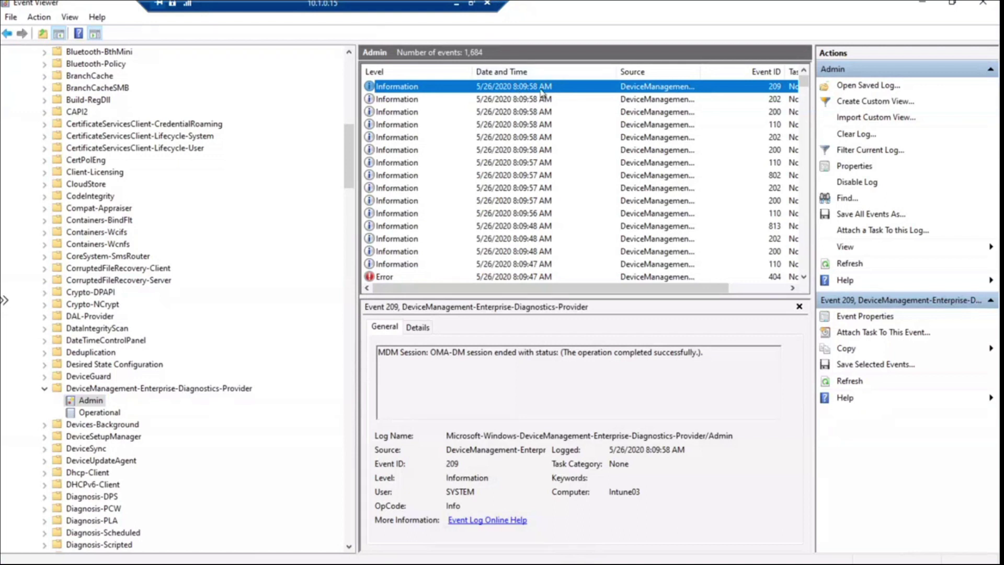
pyautogui.press('Down')
pyautogui.press('Down')
pyautogui.press('Down')
pyautogui.press('Down')
pyautogui.press('Down')
pyautogui.press('Down')
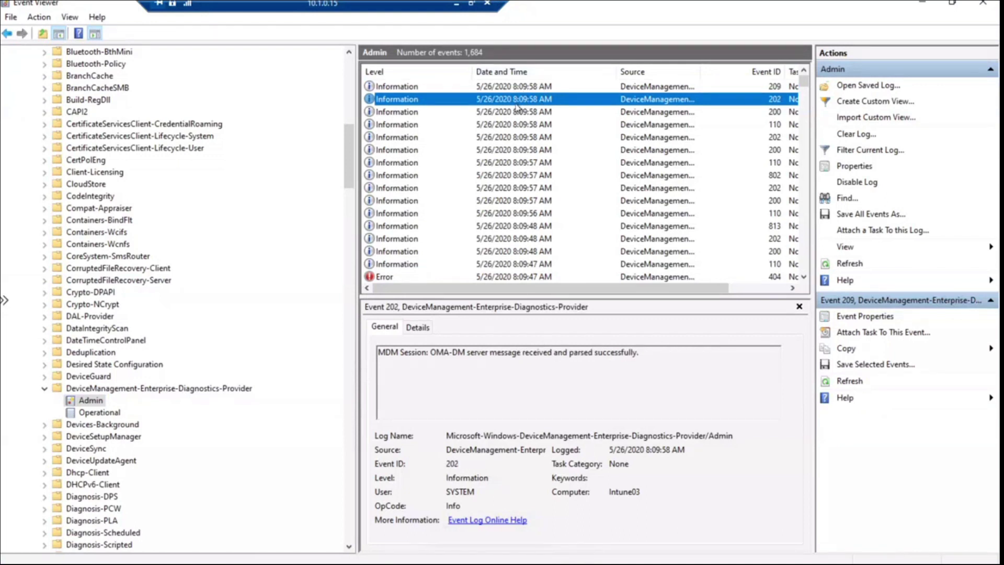
pyautogui.press('Down')
pyautogui.press('Down')
pyautogui.press('Down')
pyautogui.press('Down')
pyautogui.press('Down')
pyautogui.press('Down')
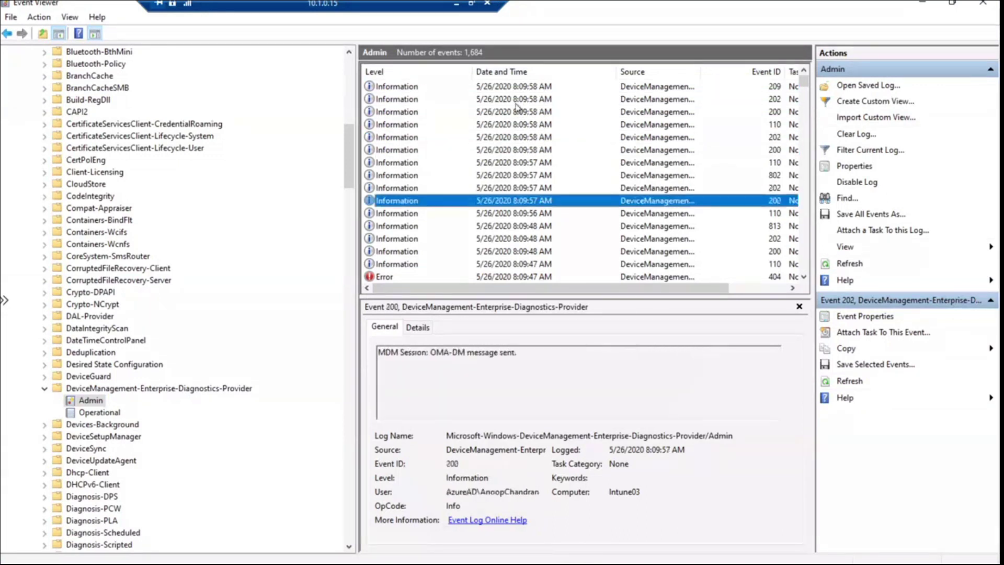
pyautogui.press('Up')
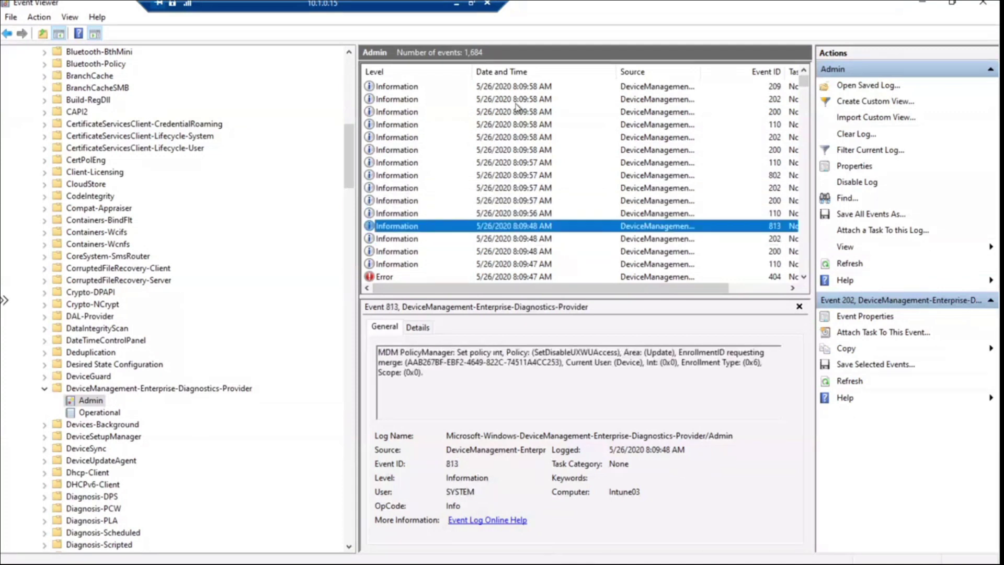
pyautogui.moveTo(458, 373); pyautogui.dragTo(377, 351)
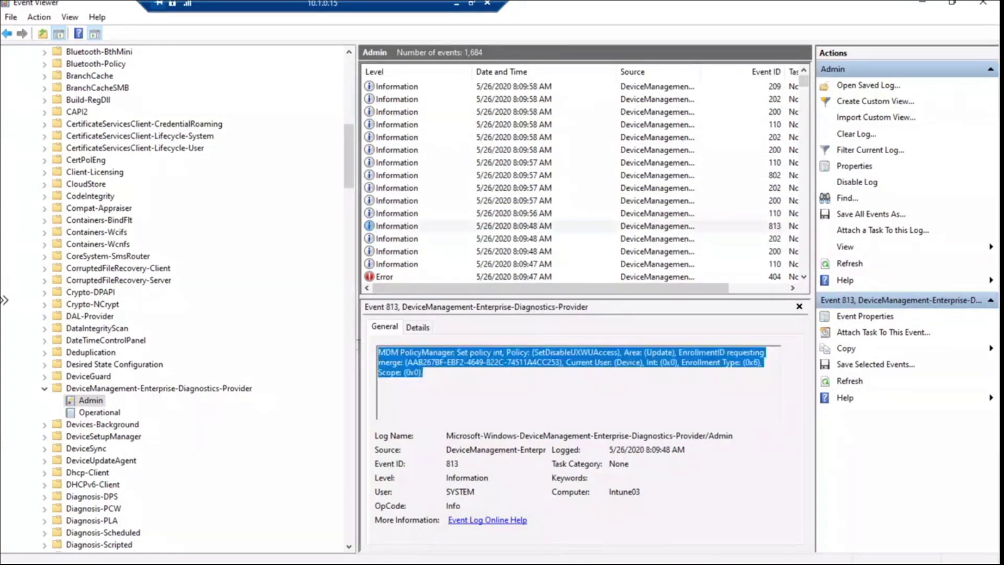
pyautogui.click(528, 371)
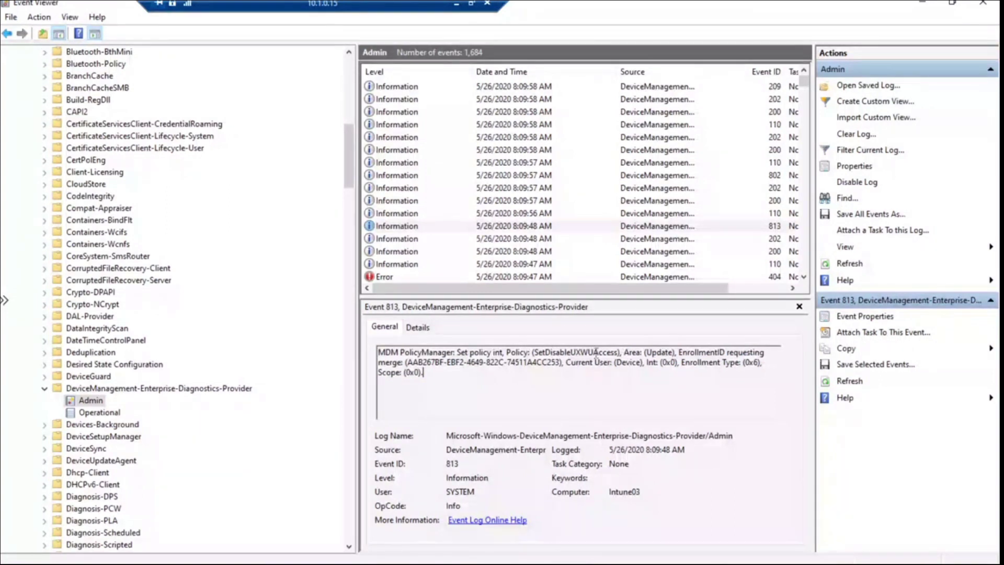
# Open the properties of event 813, view its detailed event data, and return to the event in the list.
pyautogui.doubleClick(479, 225)
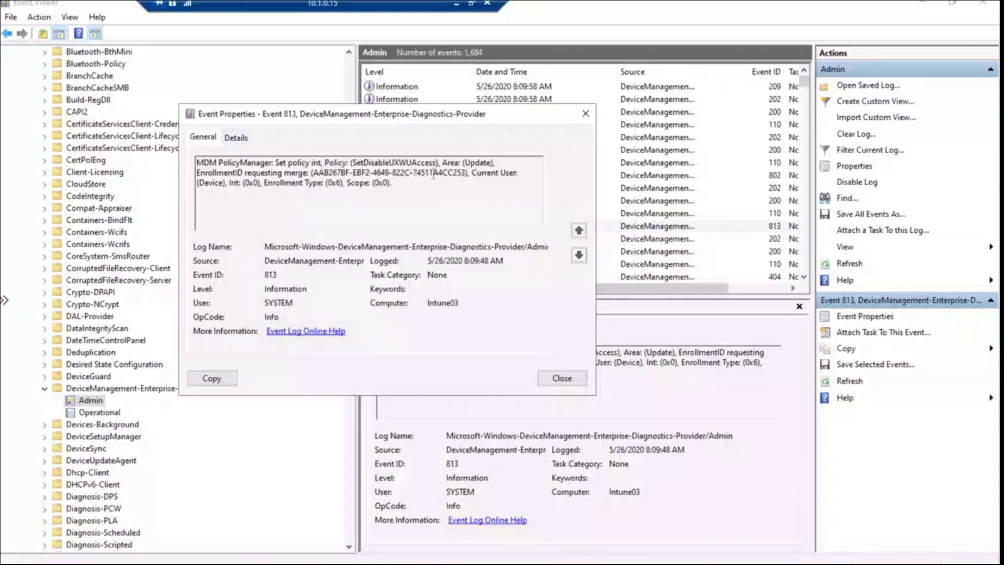
pyautogui.click(236, 139)
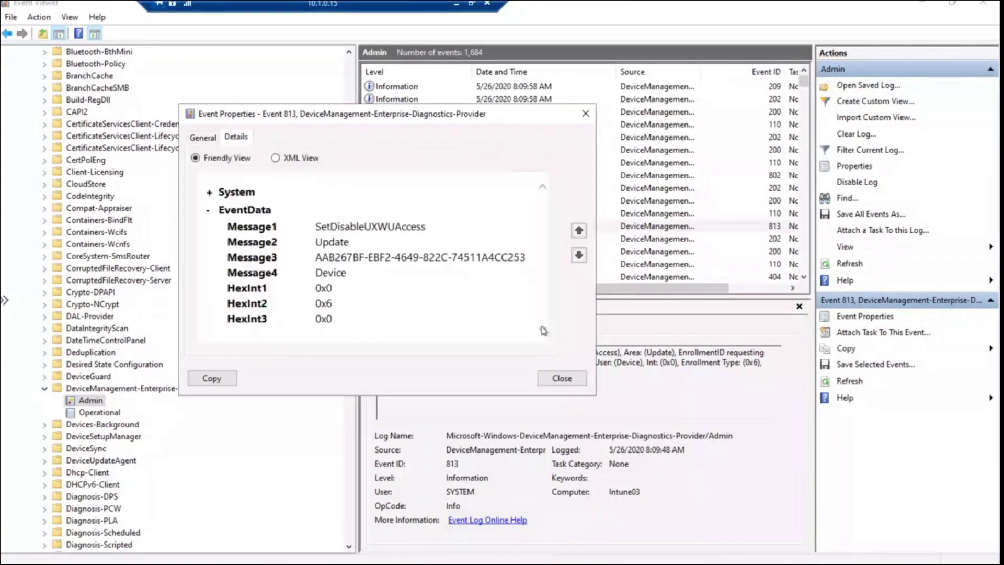
pyautogui.click(579, 255)
pyautogui.click(569, 378)
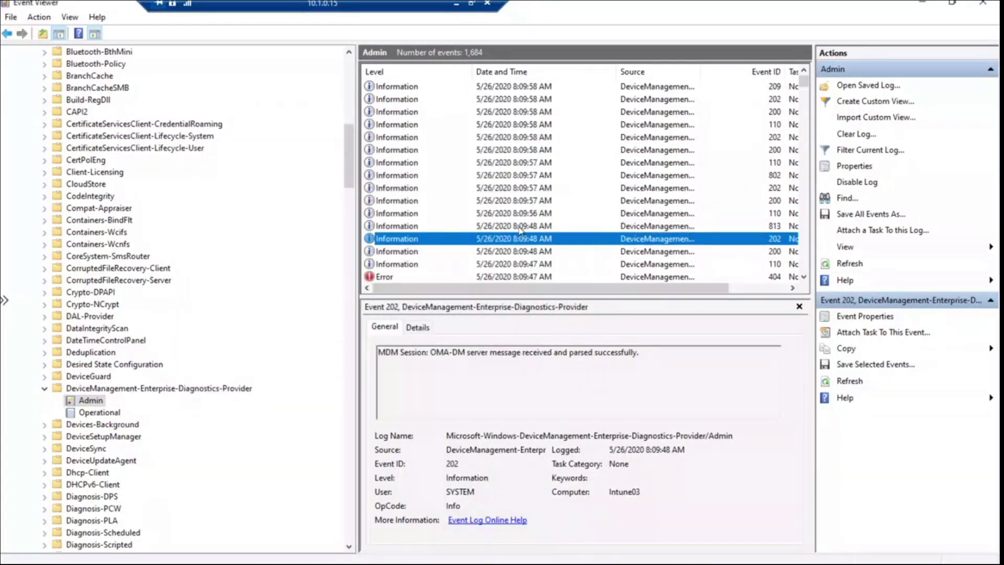
pyautogui.click(519, 227)
# Bring up Registry Editor and refresh the PolicyManager provider's default\Device\Update key to check the SetDisableUXWUAccess data.
pyautogui.click(555, 563)
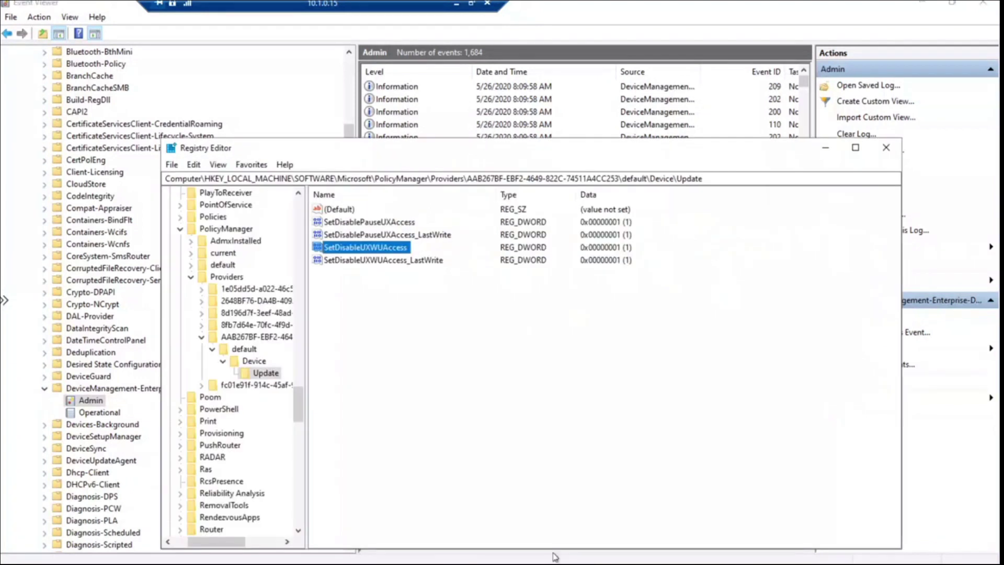
pyautogui.rightClick(455, 360)
pyautogui.click(271, 374)
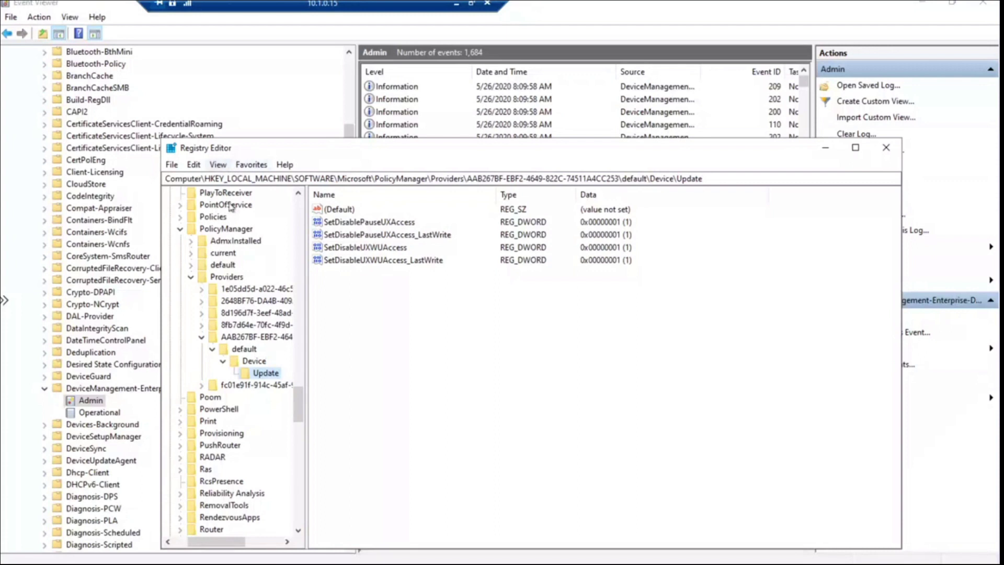
pyautogui.rightClick(268, 376)
pyautogui.click(445, 380)
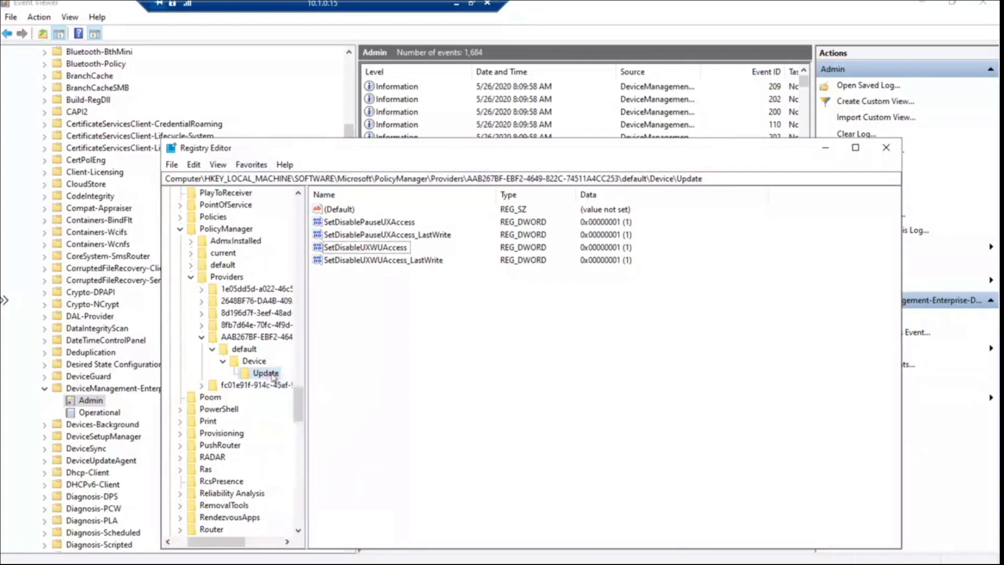
pyautogui.click(270, 374)
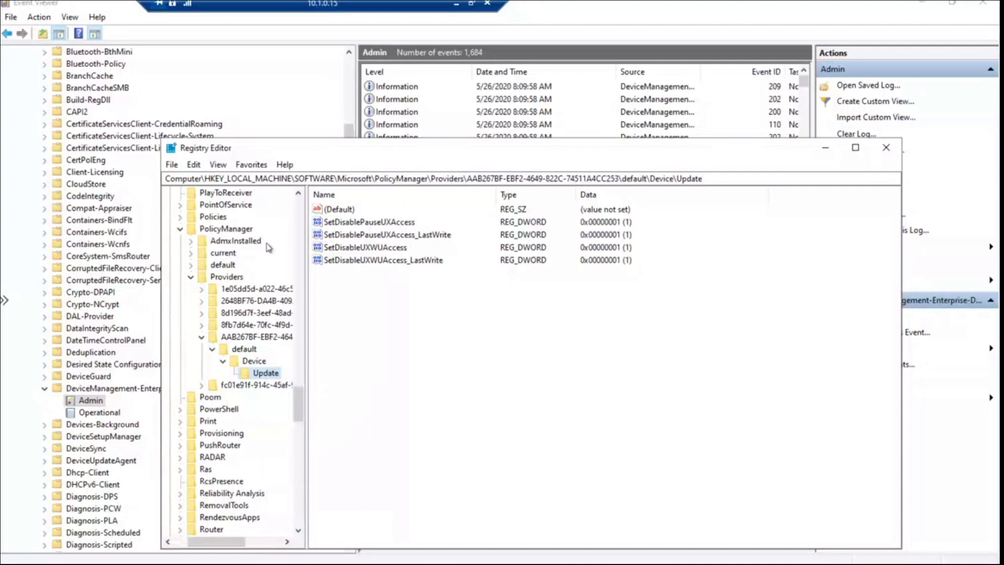
pyautogui.click(218, 165)
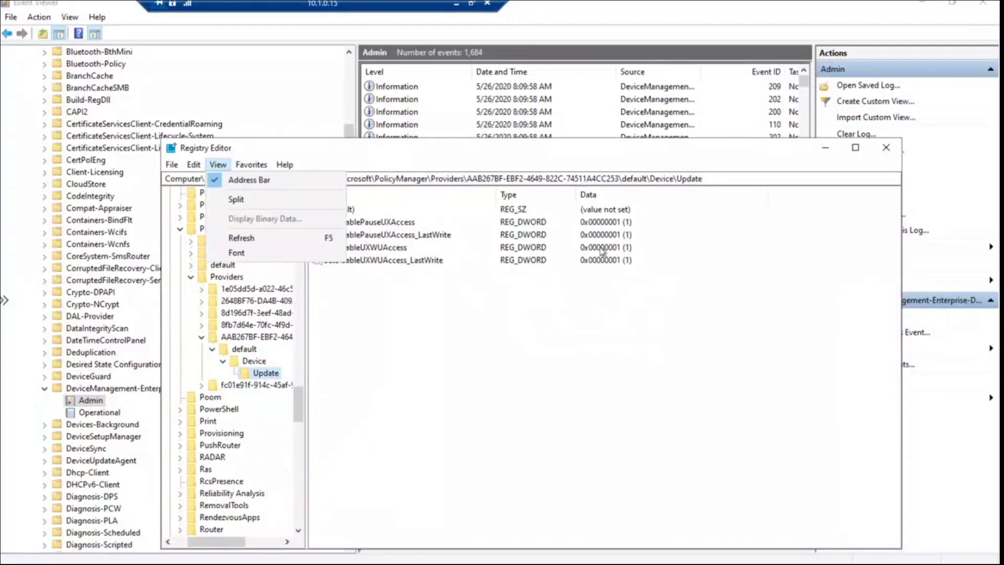
pyautogui.click(262, 240)
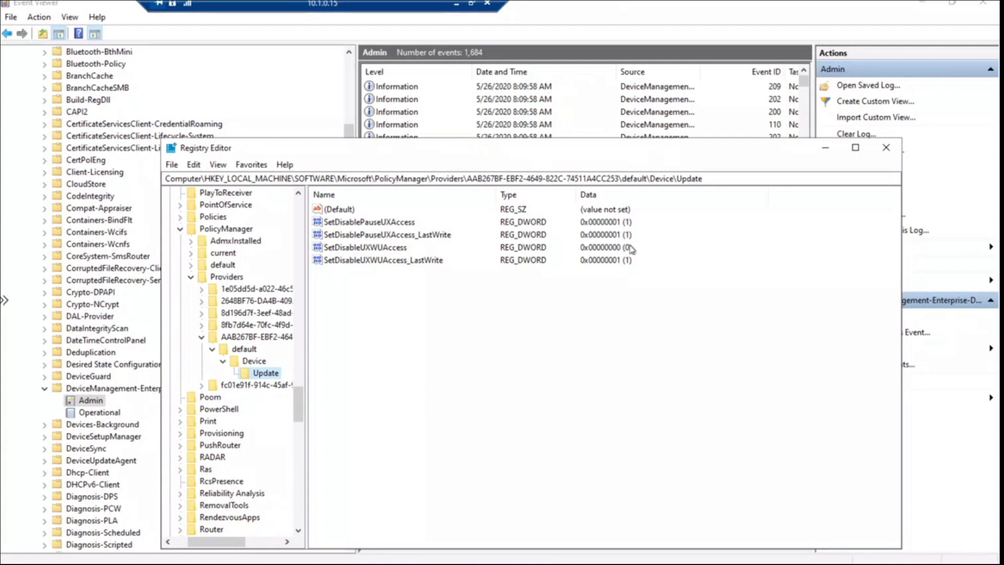
# Inspect the SetDisableUXWUAccess value data in decimal and close the value without saving.
pyautogui.doubleClick(378, 247)
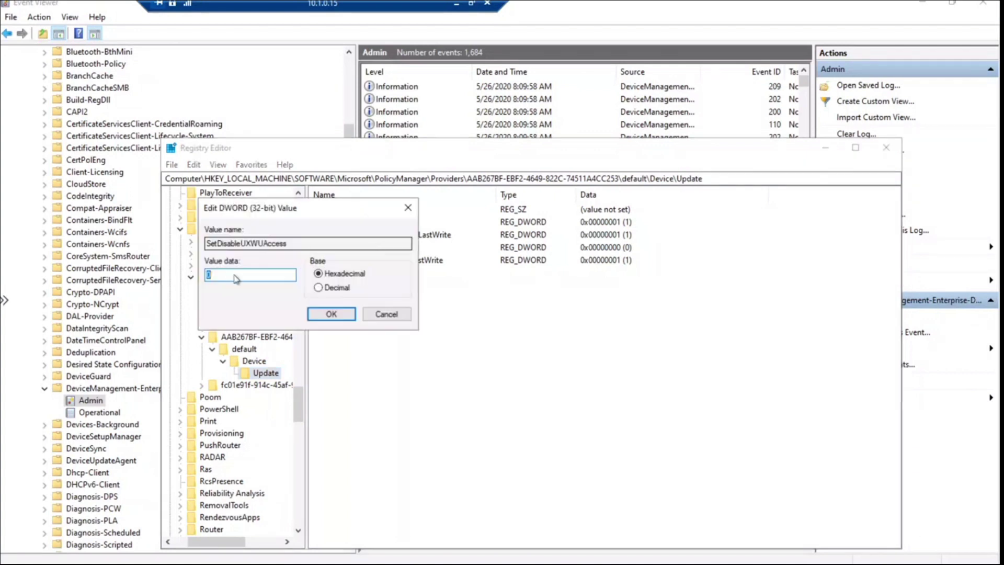
pyautogui.click(319, 288)
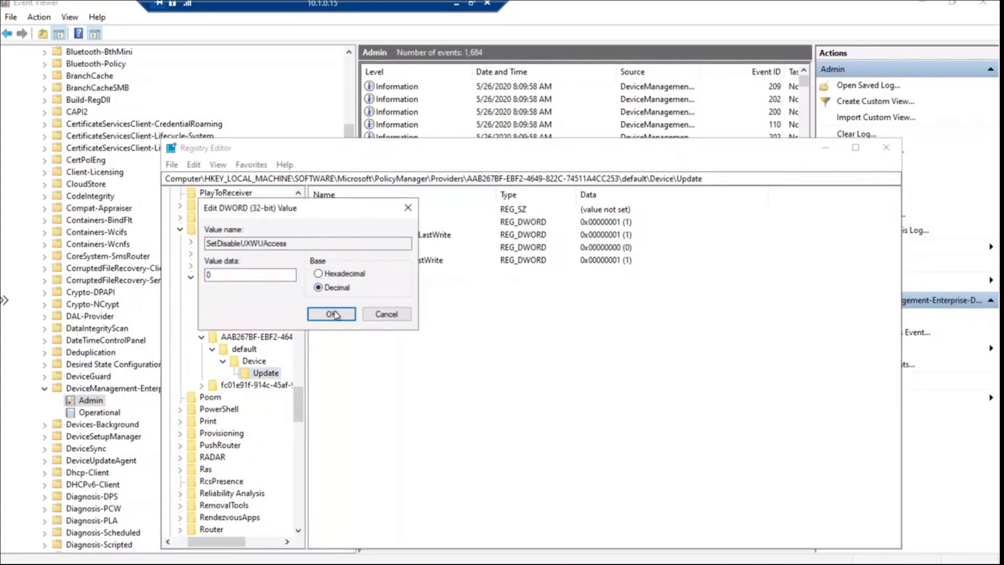
pyautogui.moveTo(240, 278); pyautogui.dragTo(200, 277)
pyautogui.click(386, 313)
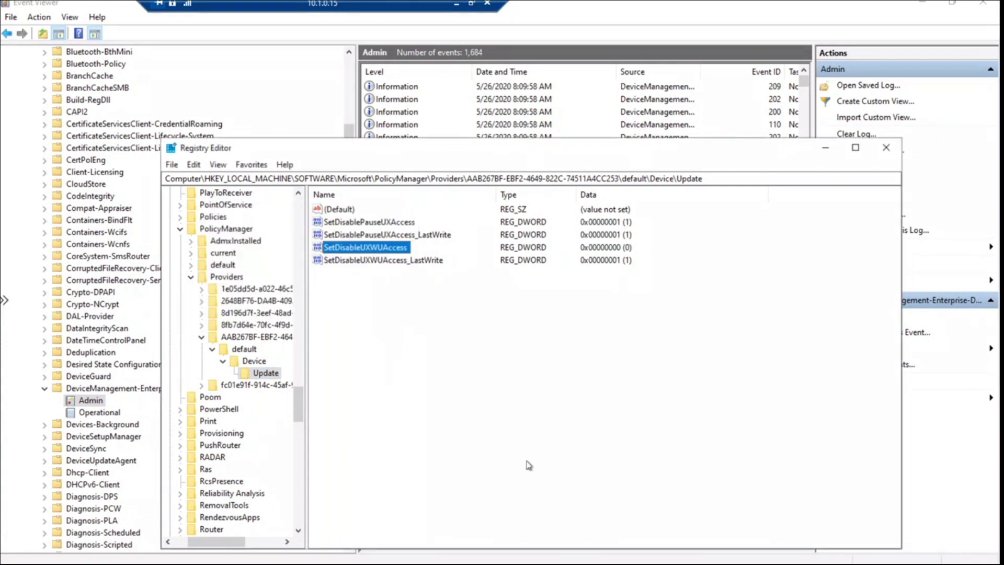
# Check the Windows Update settings page on the 10.1.0.15 device and minimize that remote session.
pyautogui.click(473, 563)
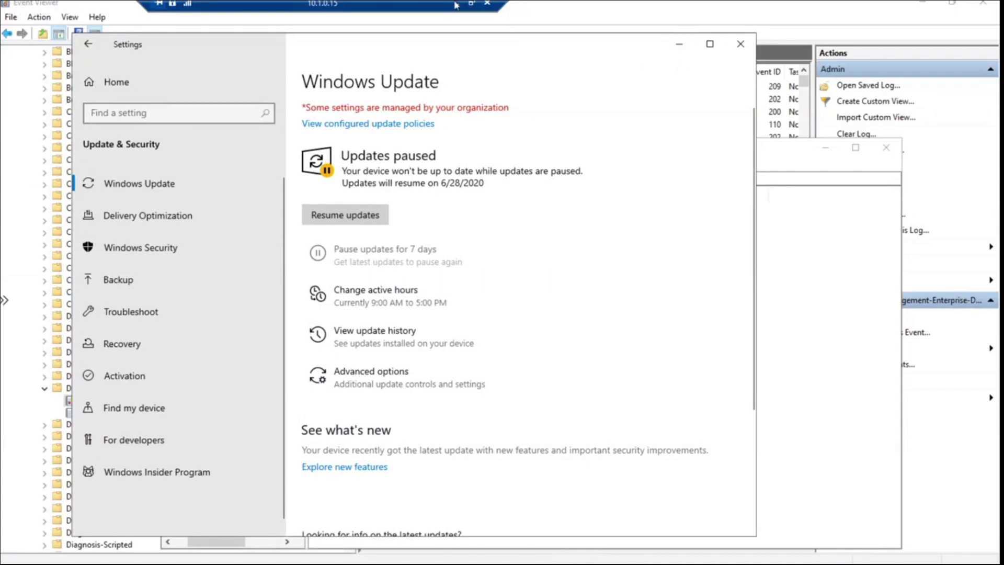
pyautogui.click(470, 4)
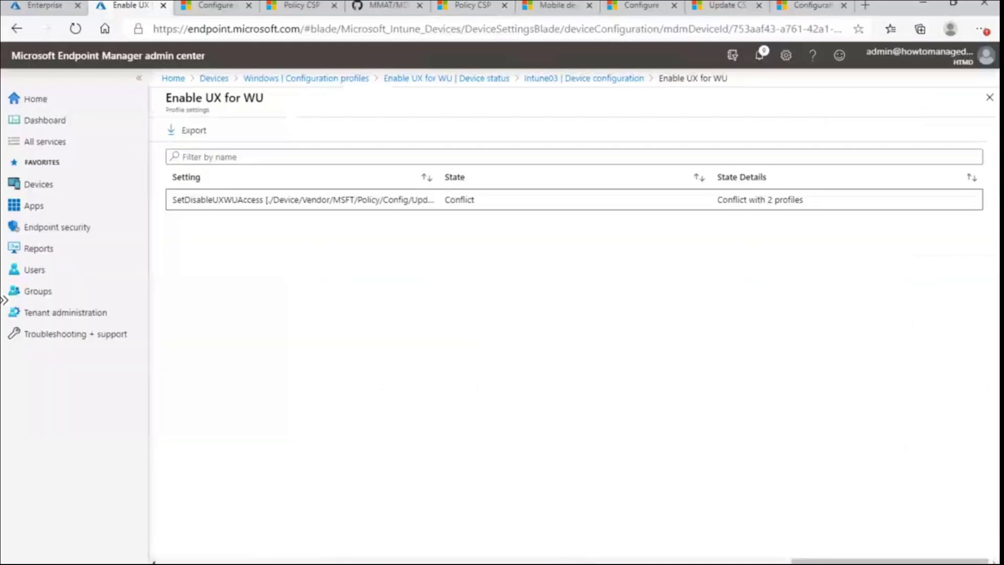
# Switch to the 10.1.0.16 remote session and refresh its DeviceManagement-Enterprise-Diagnostics-Provider Admin log.
pyautogui.click(537, 525)
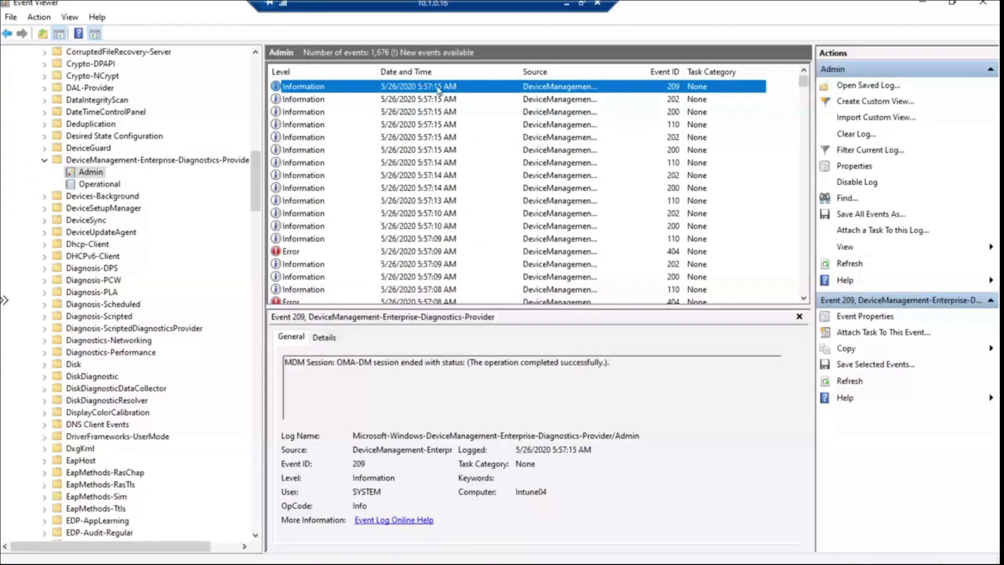
pyautogui.rightClick(96, 176)
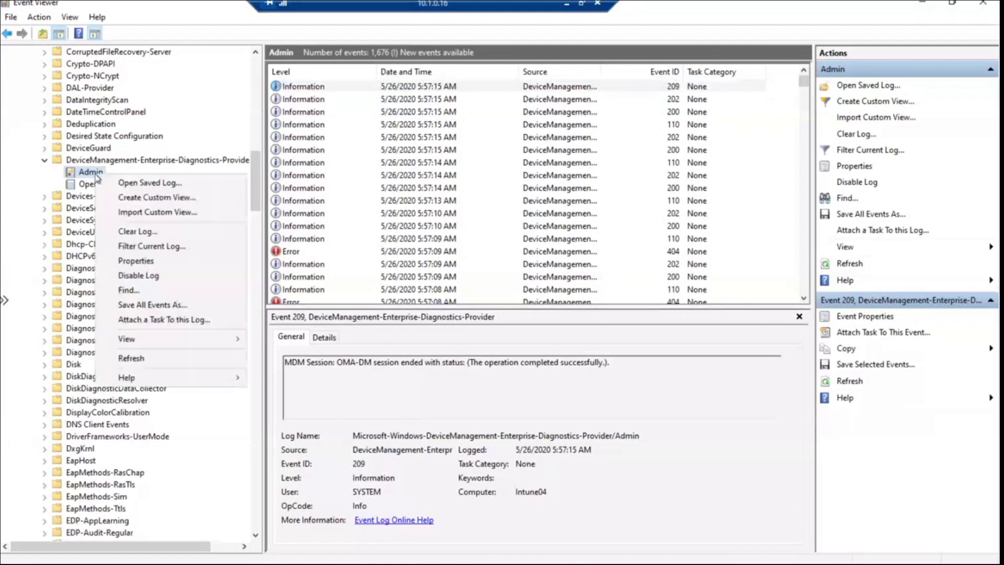
pyautogui.click(158, 360)
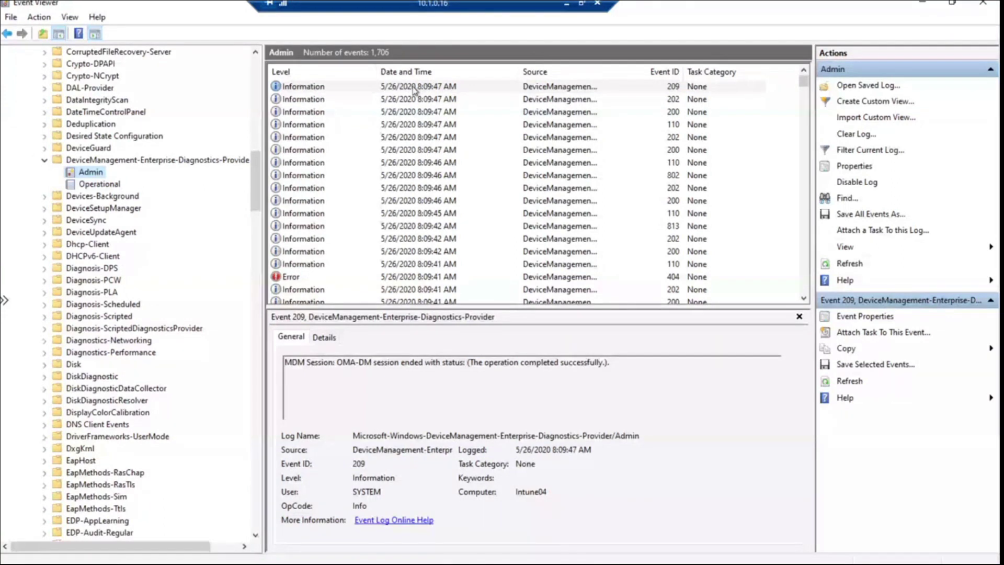
# Check the newest Admin log event on Intune04 and highlight event 813's SetDisableUXWUAccess policy message.
pyautogui.click(415, 87)
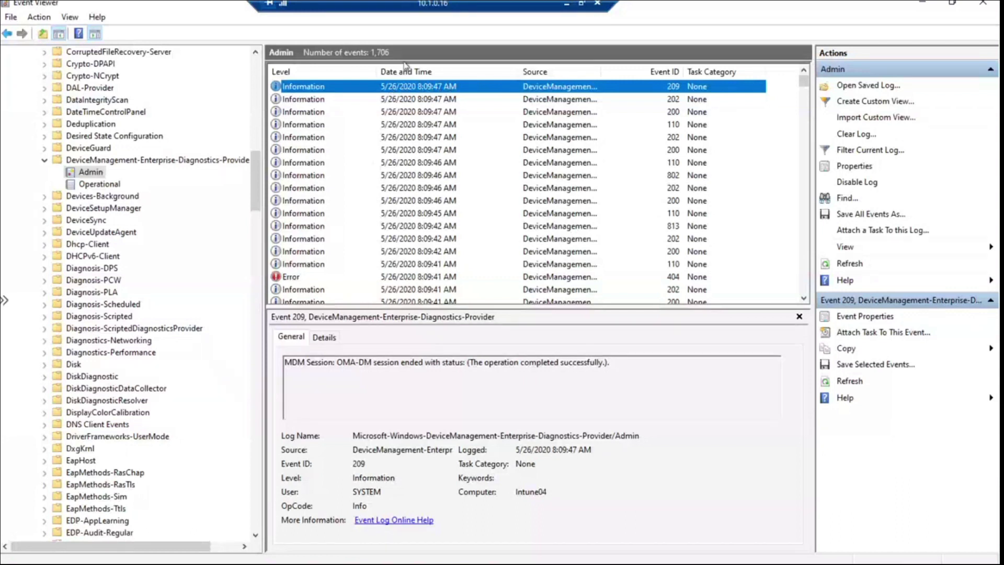
pyautogui.click(315, 227)
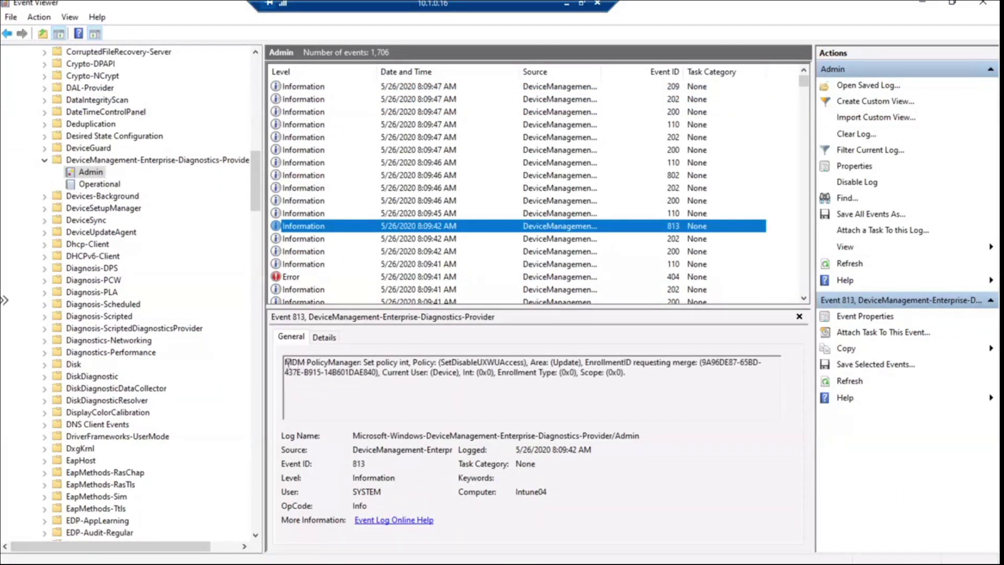
pyautogui.moveTo(287, 362); pyautogui.dragTo(658, 373)
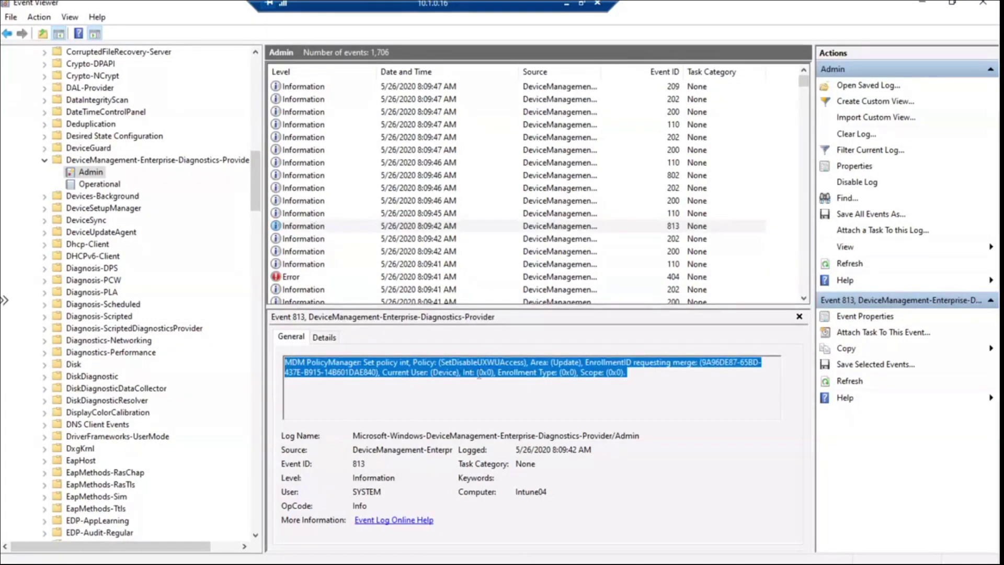
# Switch to the Registry Editor on the 10.1.0.16 device and refresh the PolicyManager provider's Update key to check SetDisableUXWUAccess.
pyautogui.hotkey('alt', 'Tab')
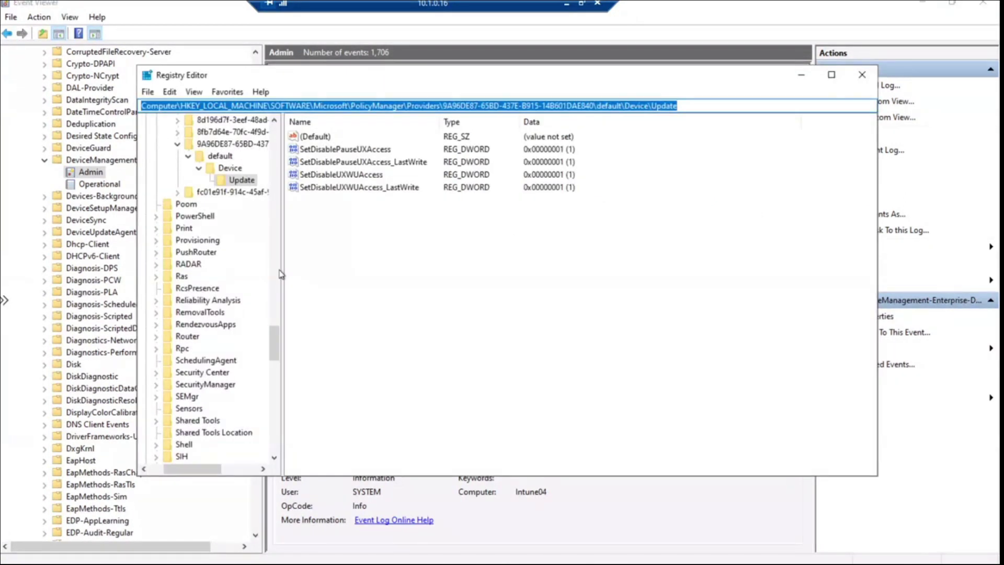
pyautogui.press('Tab')
pyautogui.press('Tab')
pyautogui.press('Down')
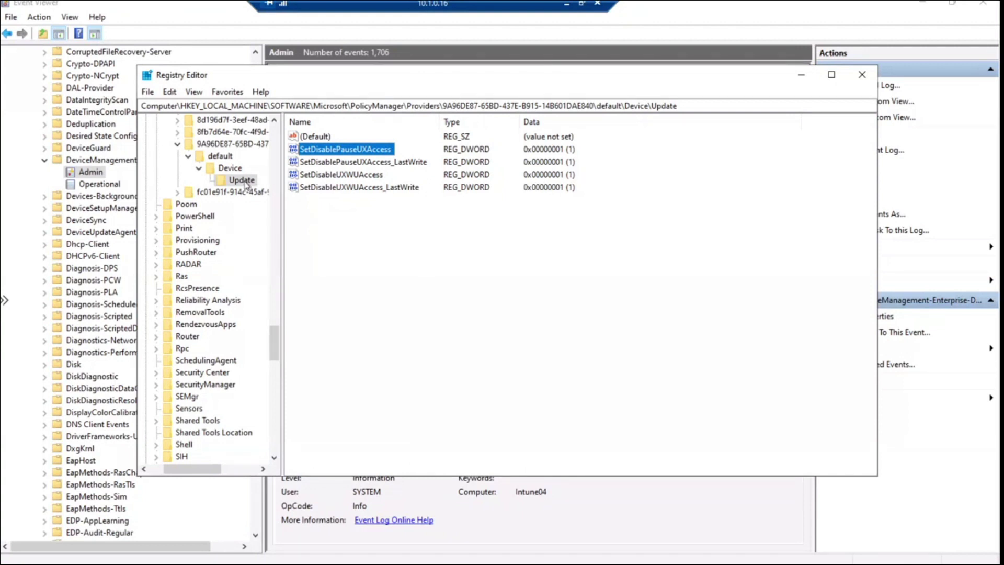
pyautogui.click(194, 93)
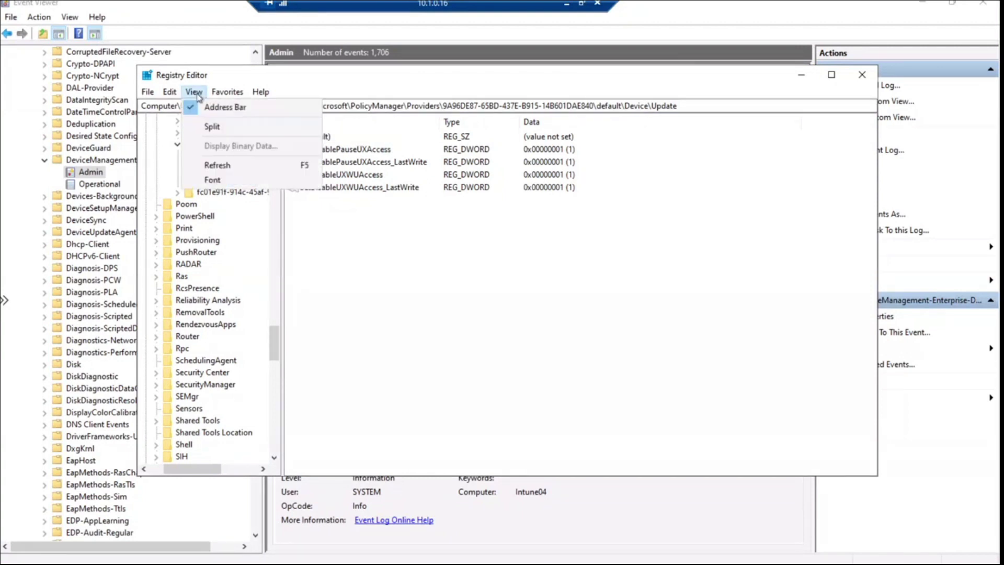
pyautogui.click(233, 167)
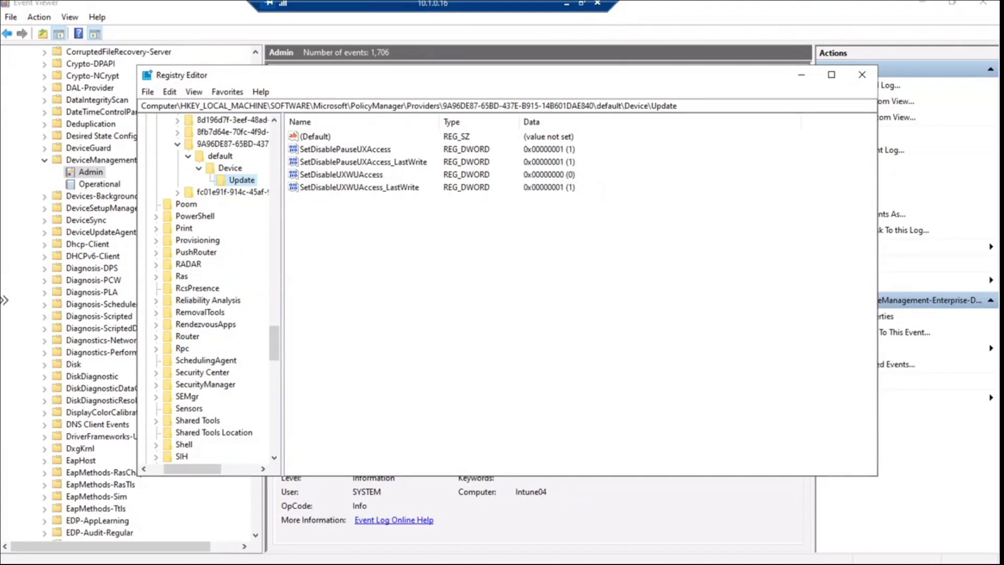
# Check the Windows Update settings page on the 10.1.0.16 device, then minimize it and the remote session.
pyautogui.hotkey('alt', 'Tab')
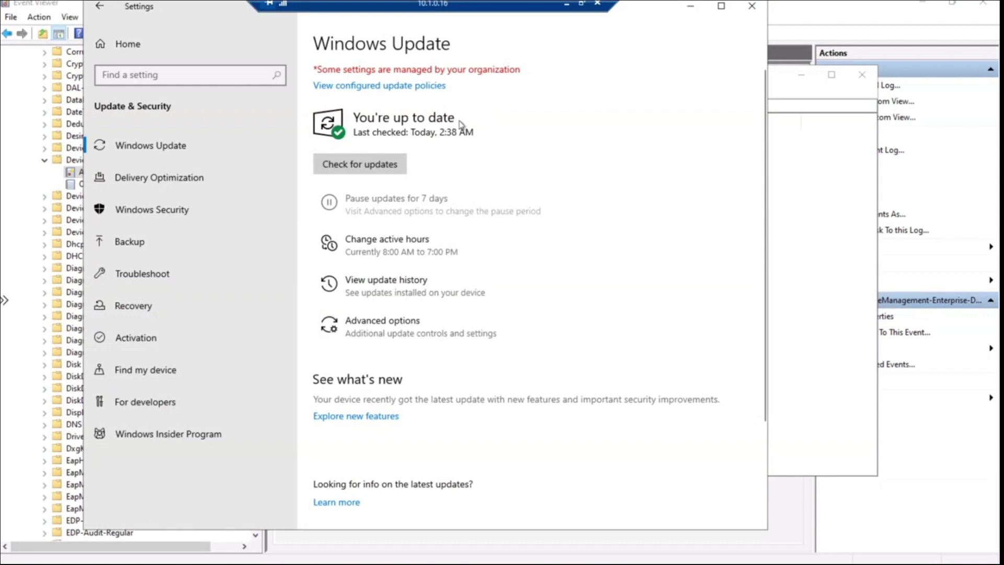
pyautogui.click(691, 8)
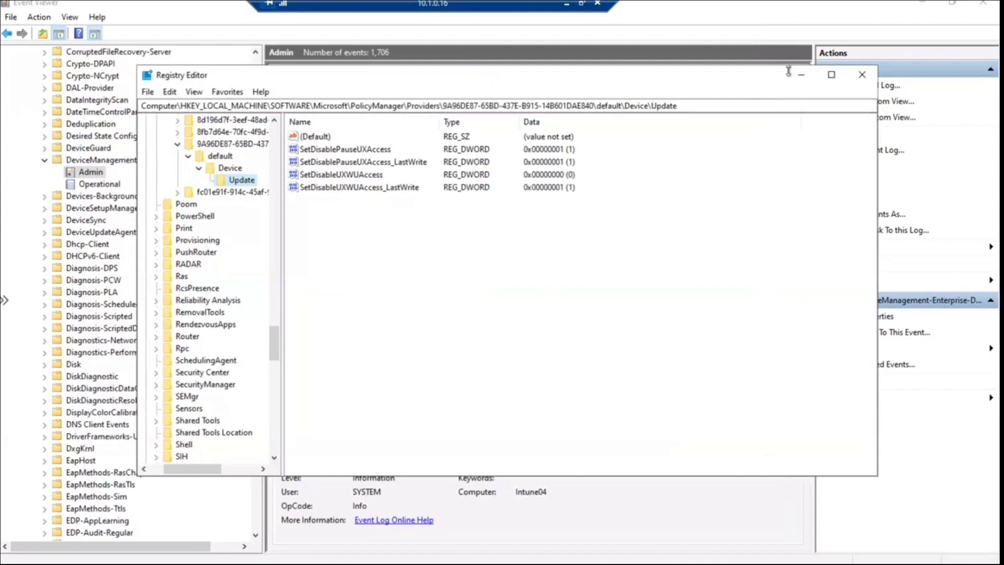
pyautogui.click(566, 9)
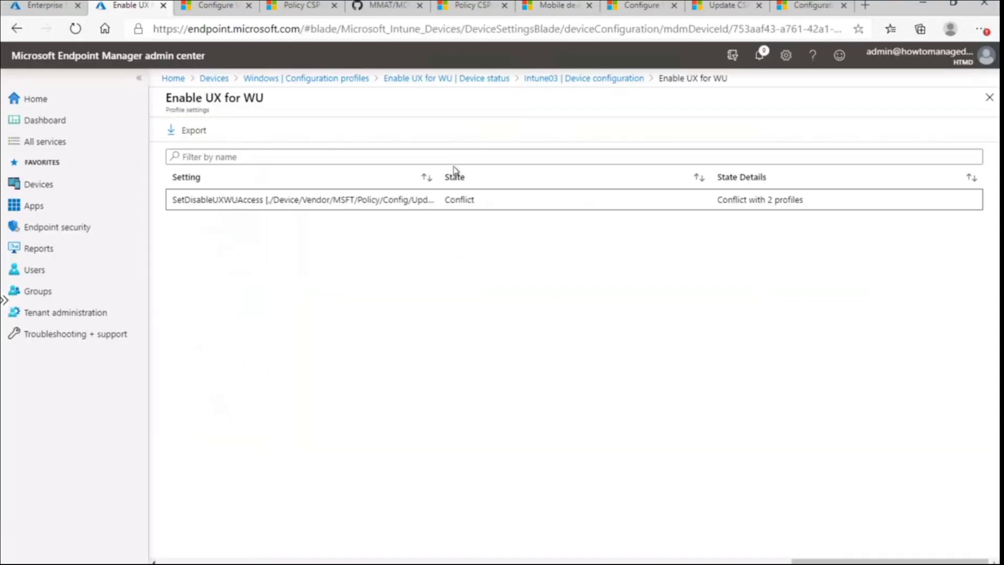
# Return to the Windows configuration profiles in Endpoint Manager and open the Enable UX for WU profile's device status.
pyautogui.click(432, 79)
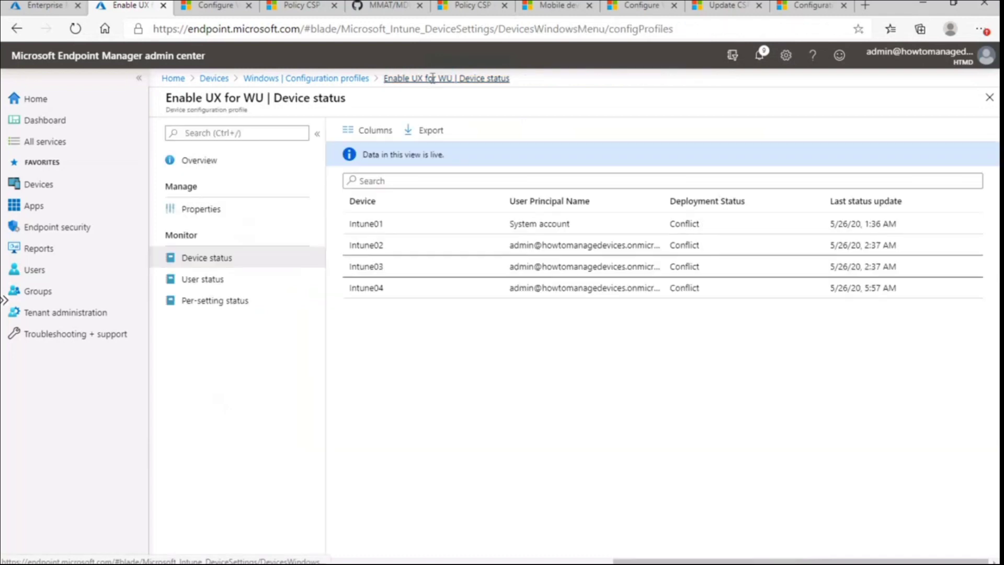
pyautogui.click(296, 80)
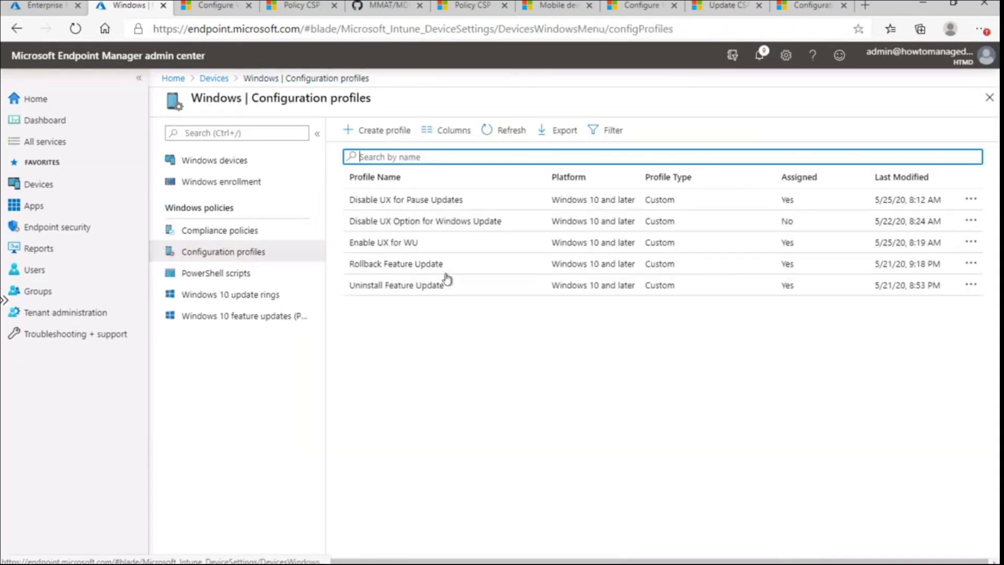
pyautogui.click(393, 243)
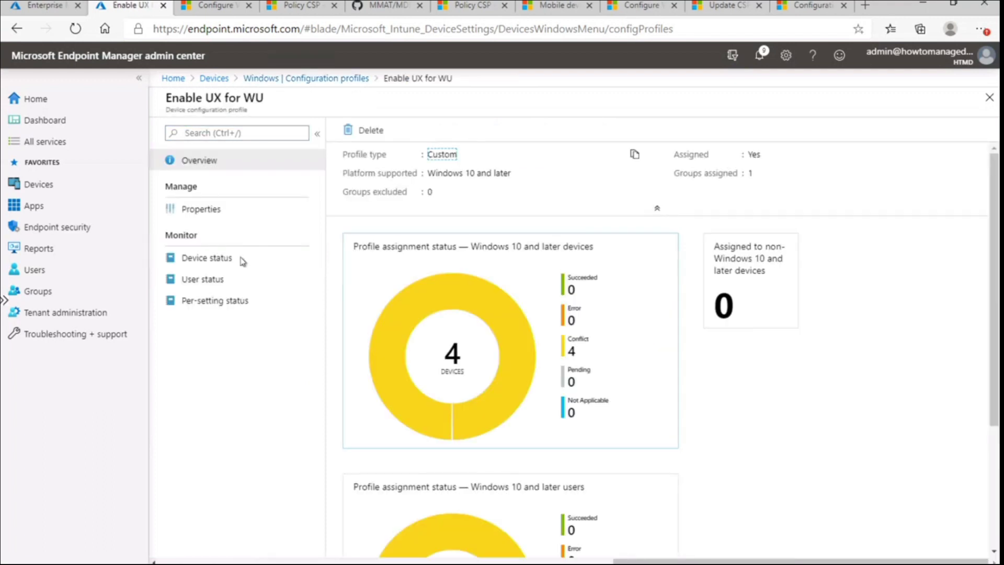
pyautogui.click(219, 261)
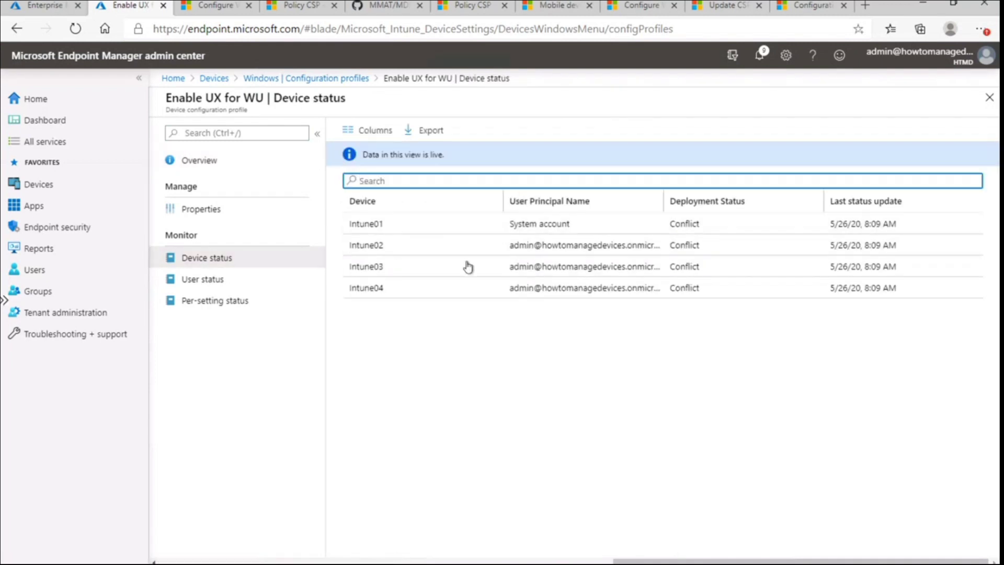
# Open Intune02's device configuration and compare the Enable UX for WU policy state with its individual setting state.
pyautogui.click(543, 251)
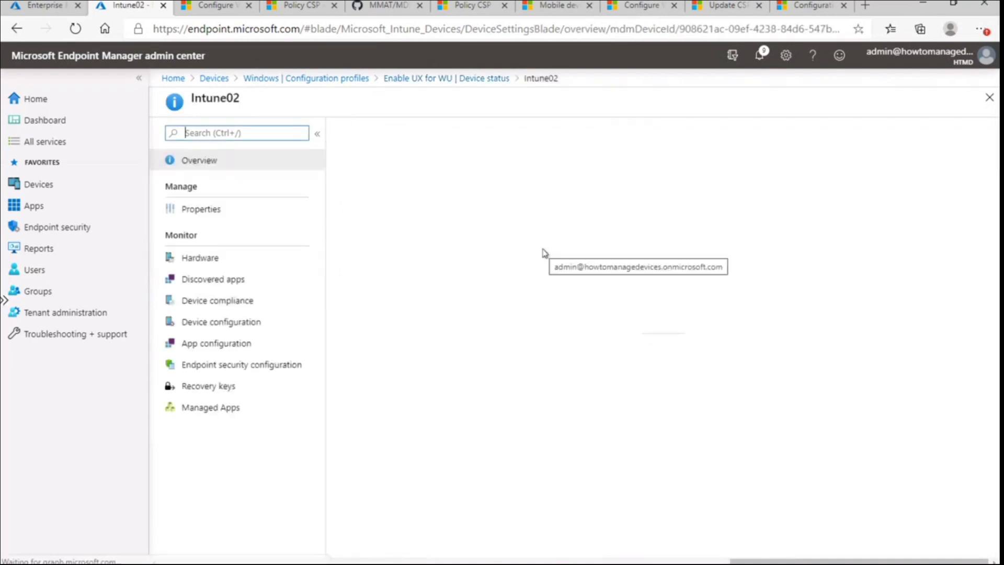
pyautogui.click(217, 322)
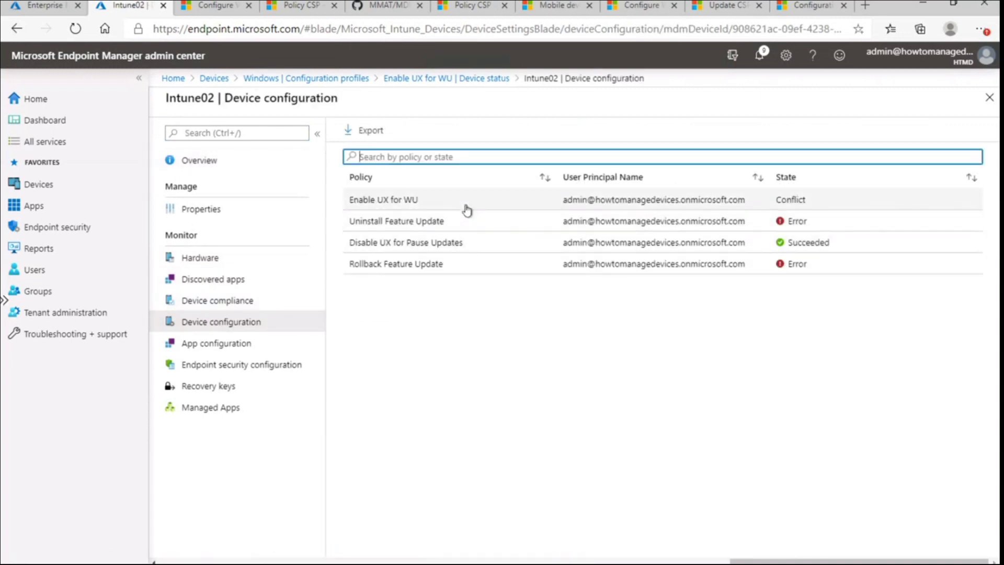
pyautogui.click(463, 201)
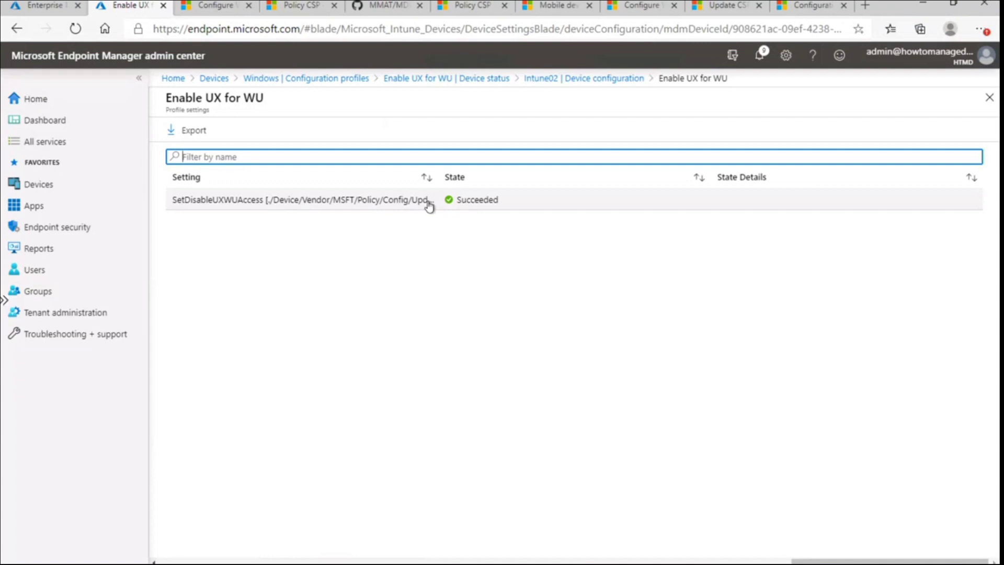
pyautogui.click(989, 98)
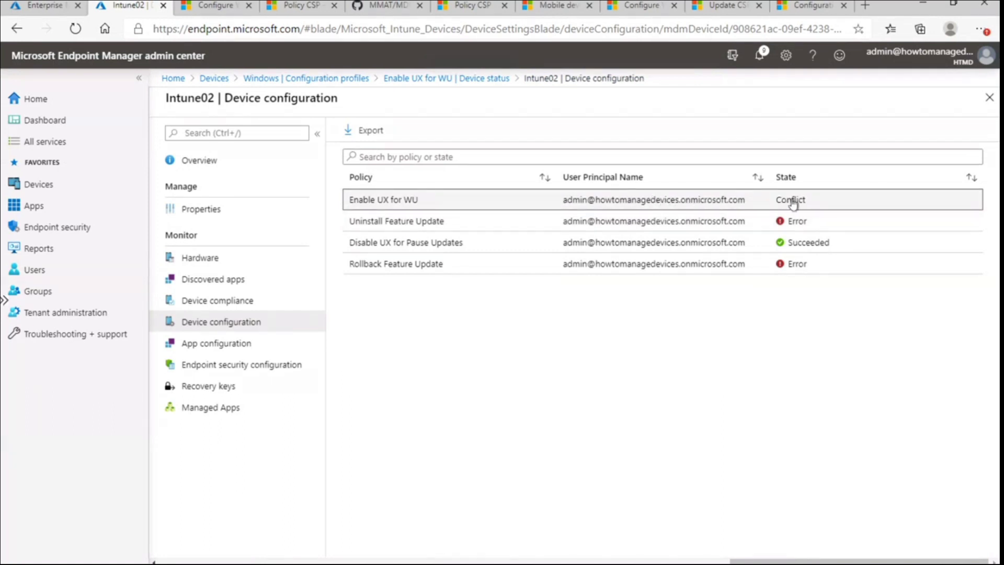
pyautogui.click(711, 203)
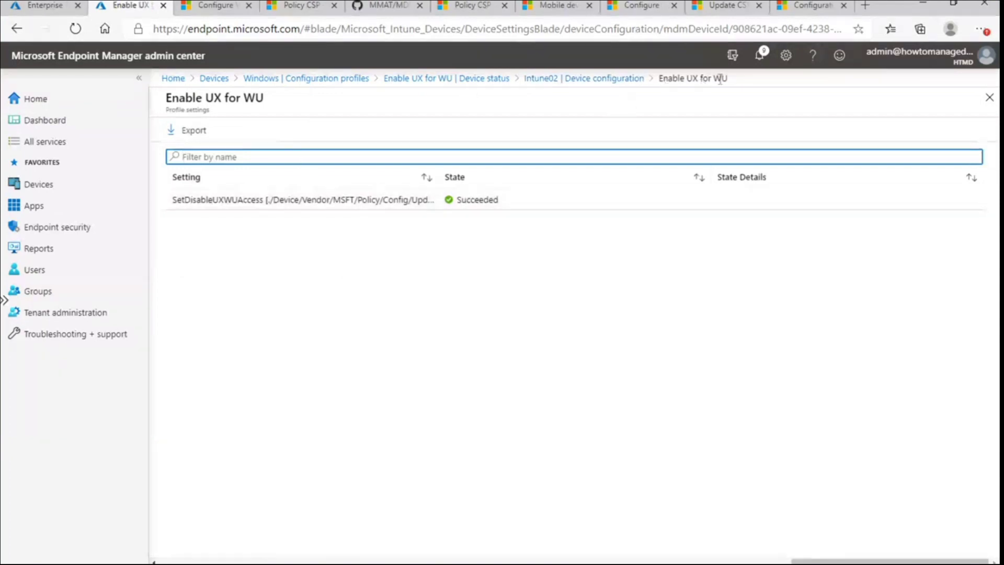
# Inspect the SetDisableUXWUAccess setting details, highlight the Disable UX Option for Windows Update source profile, and return to Intune02's device configuration.
pyautogui.click(334, 205)
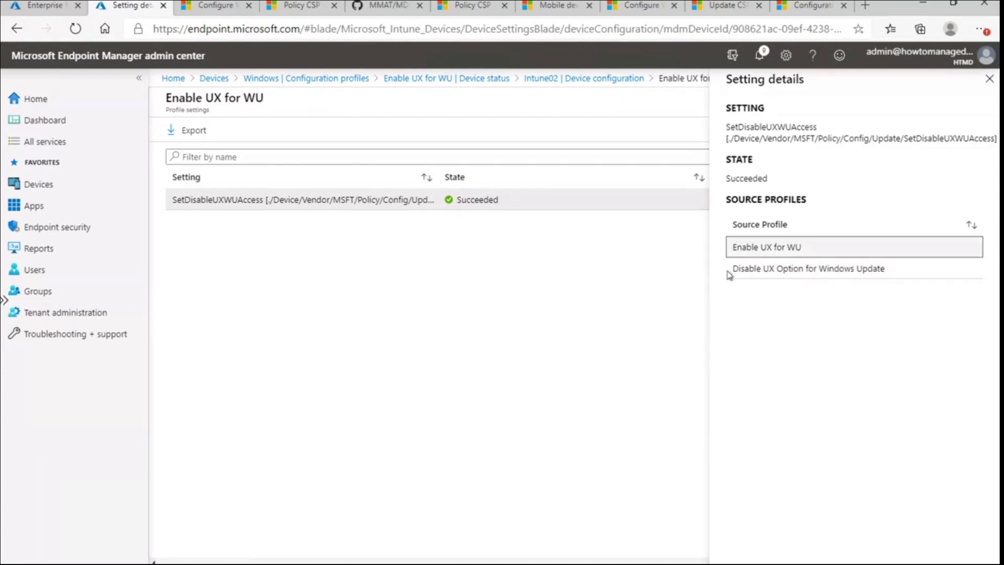
pyautogui.moveTo(731, 270); pyautogui.dragTo(893, 269)
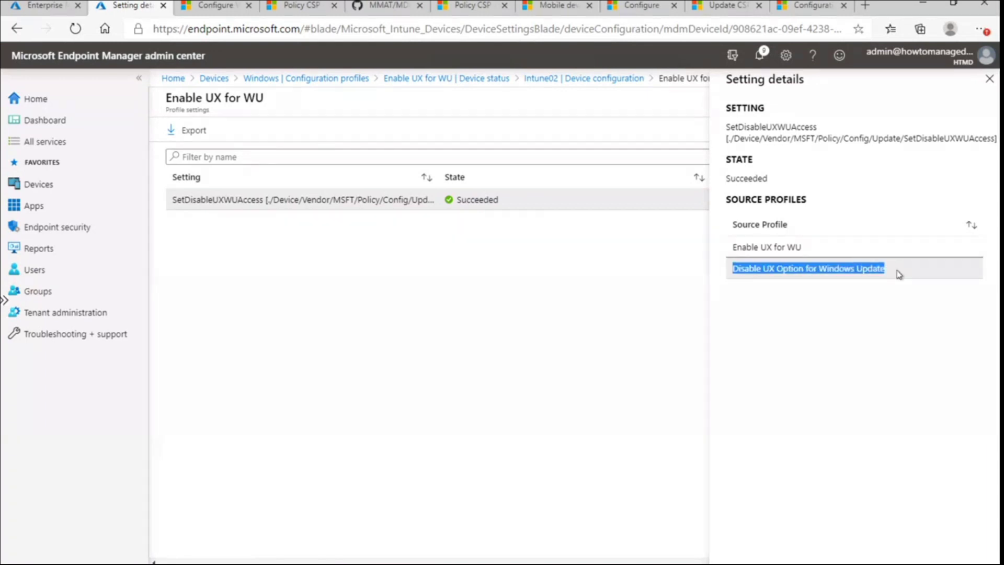
pyautogui.click(987, 82)
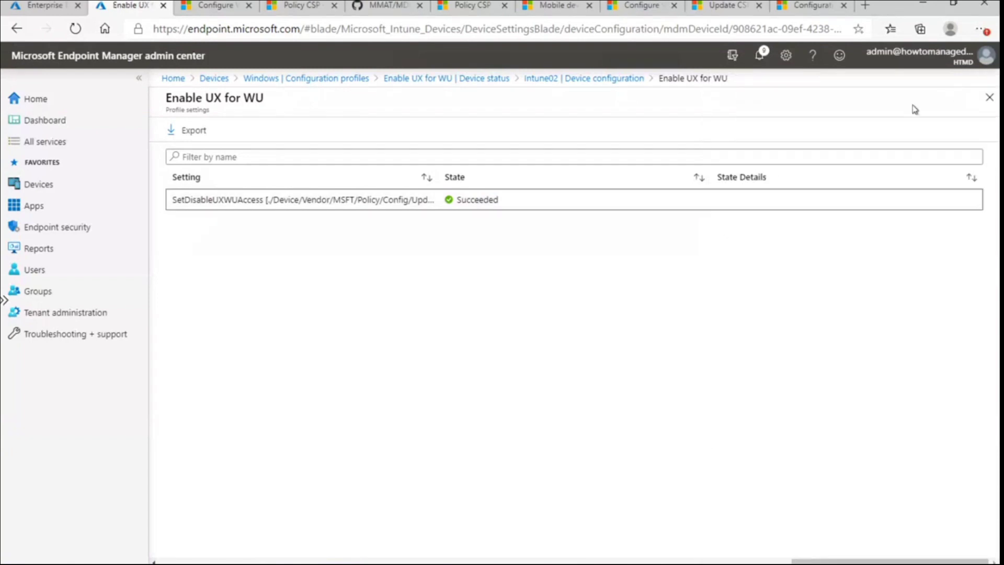
pyautogui.click(987, 100)
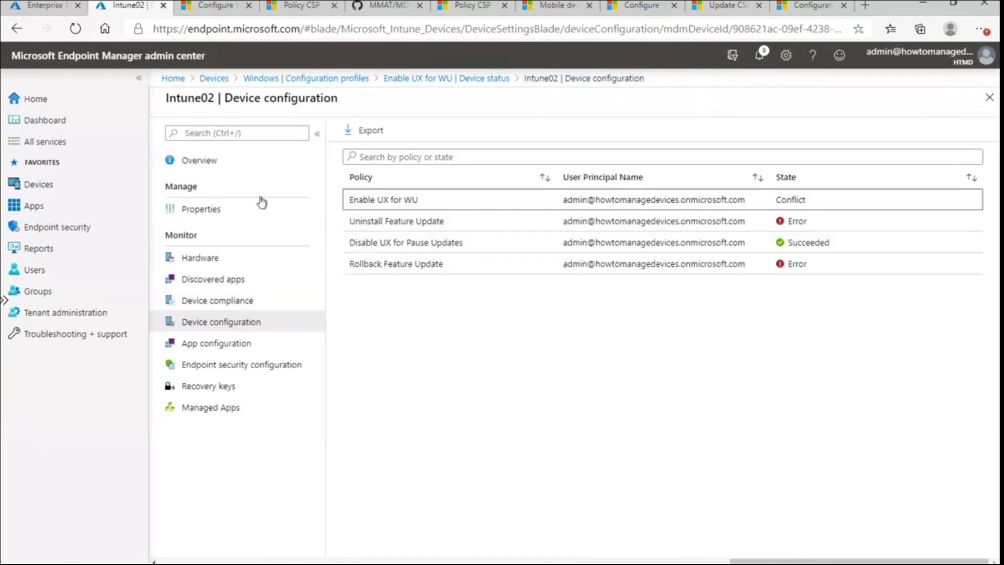
# Reopen the Enable UX for WU profile's device status and check the policy states in Intune03's device configuration.
pyautogui.click(343, 80)
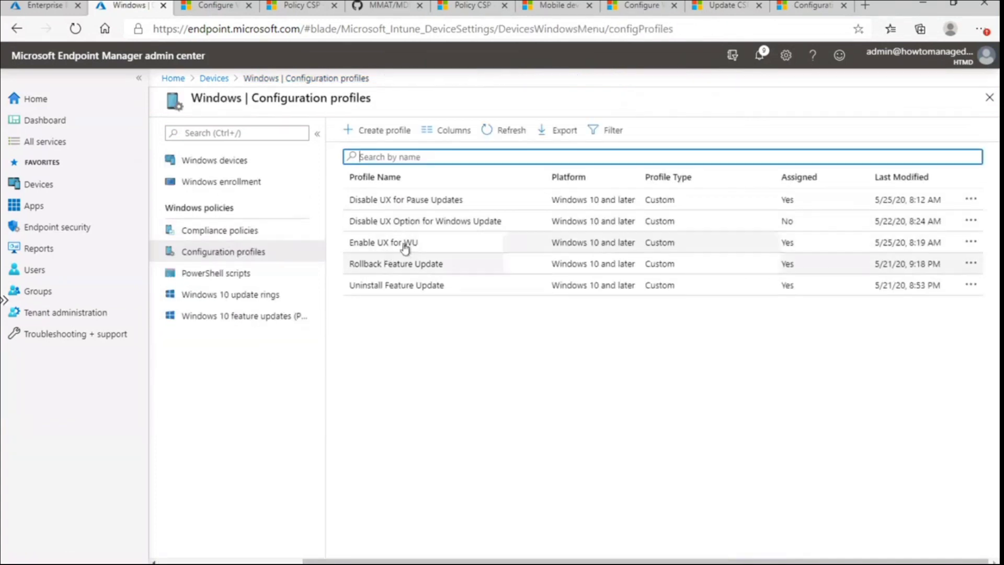
pyautogui.click(403, 244)
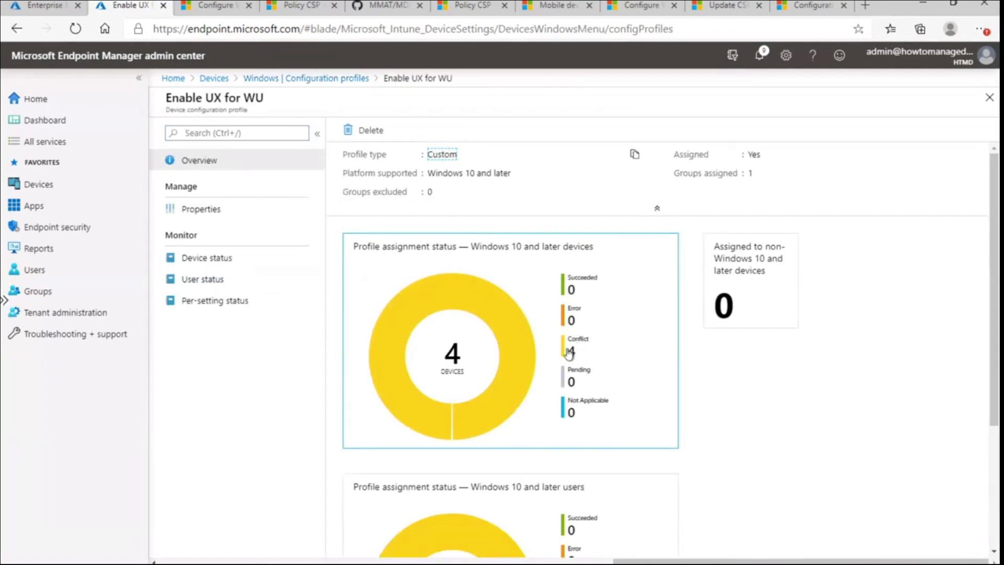
pyautogui.click(224, 264)
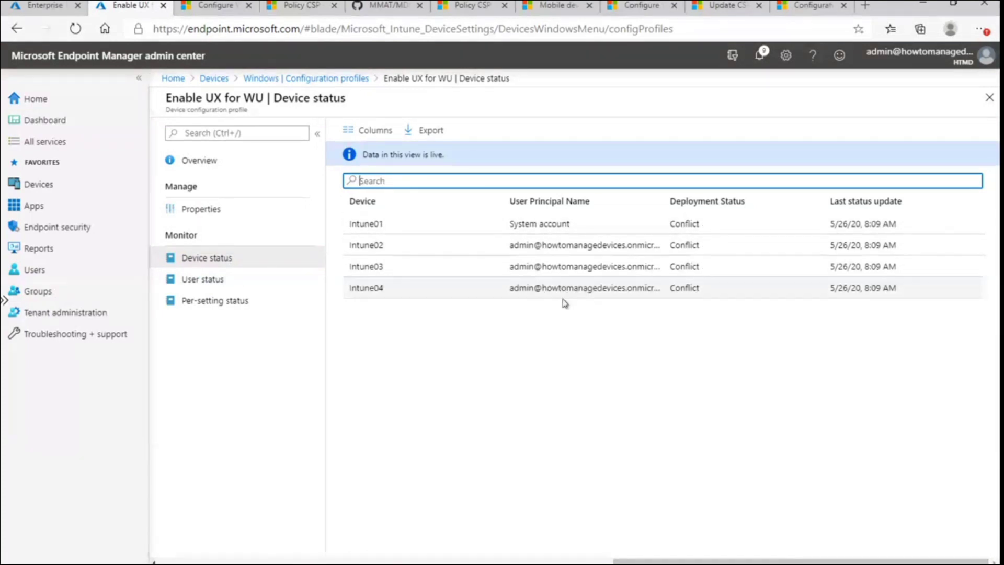
pyautogui.click(561, 268)
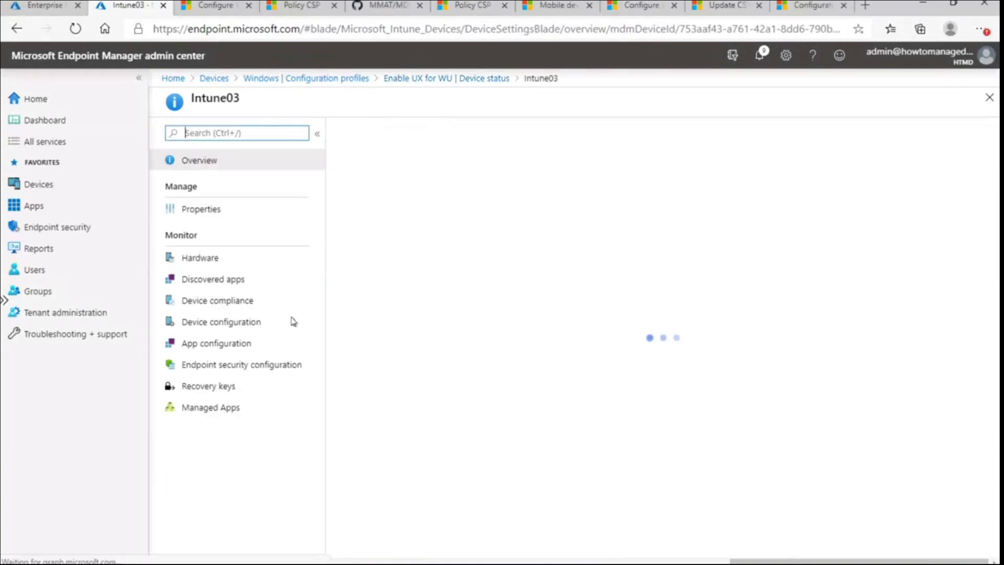
pyautogui.click(228, 327)
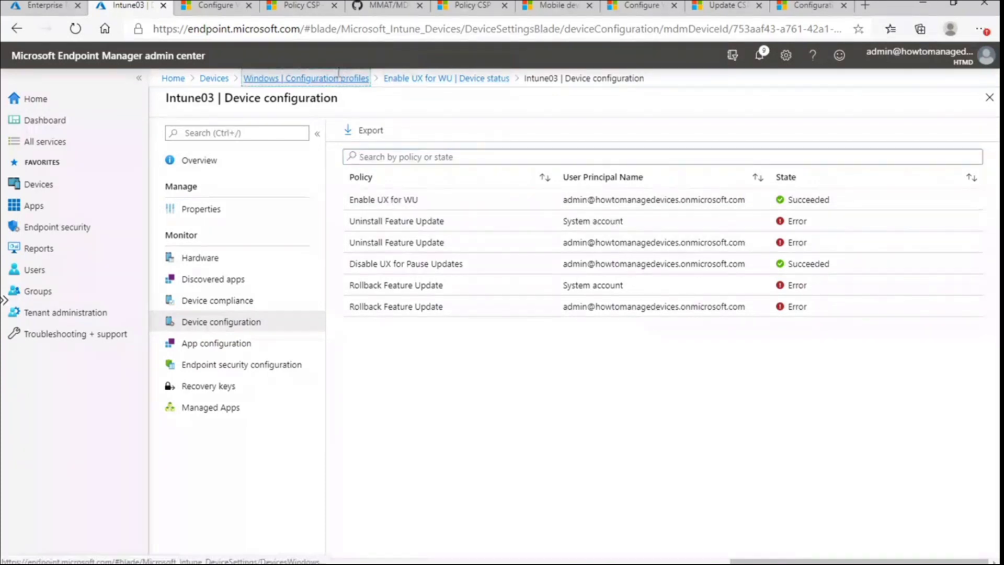
# Return to the Windows configuration profiles list and check the Windows Update page in the 10.1.0.15 remote session.
pyautogui.click(305, 78)
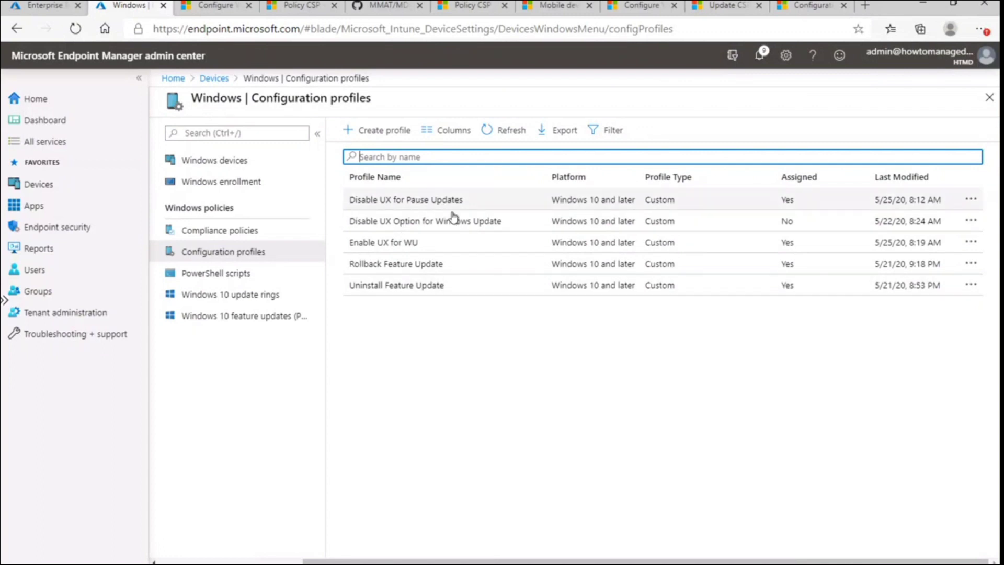
pyautogui.click(603, 564)
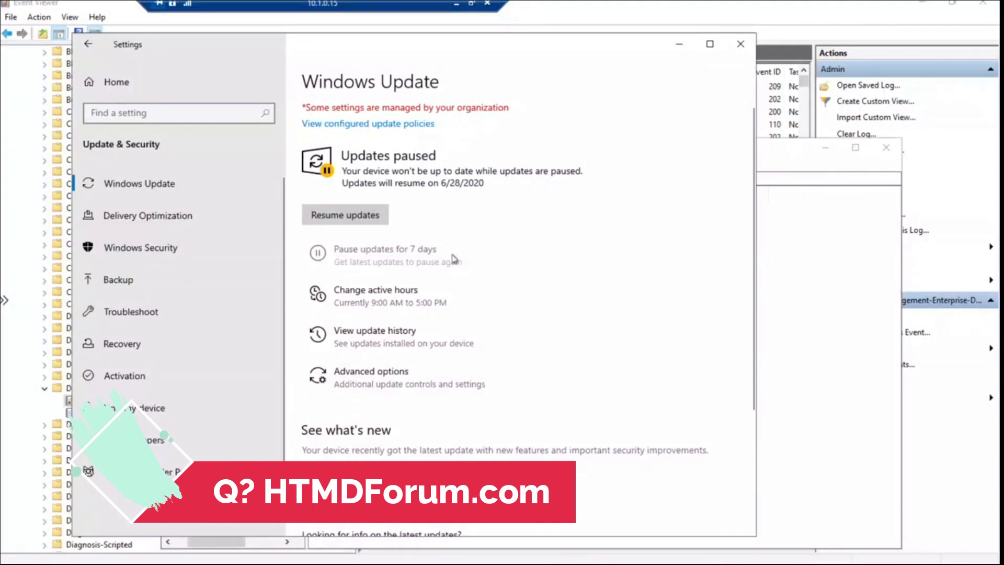
pyautogui.click(679, 46)
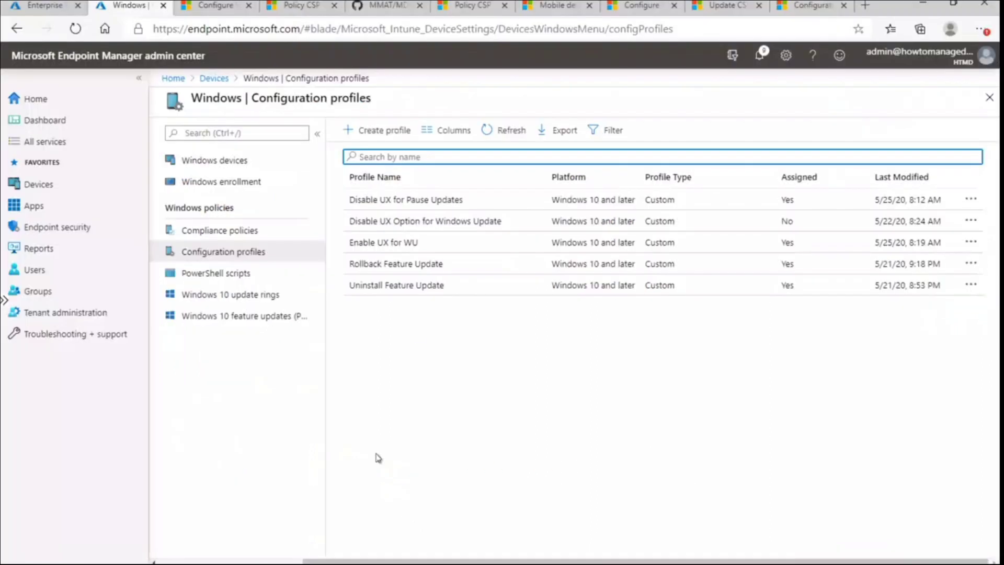
# Remove the HTMD-Windows Devices group from the Disable UX for Pause Updates profile's assignments and save the profile.
pyautogui.click(410, 201)
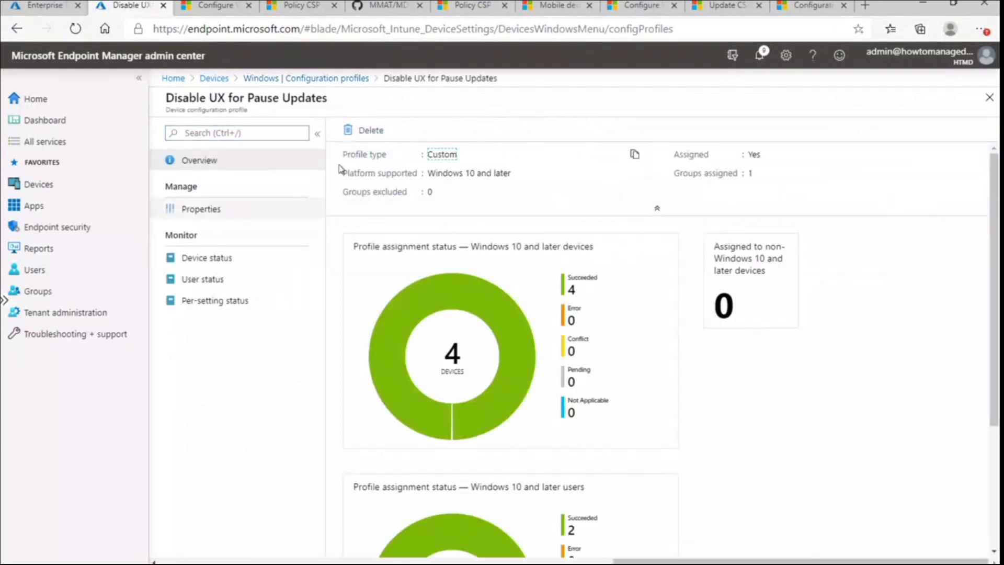
pyautogui.click(211, 214)
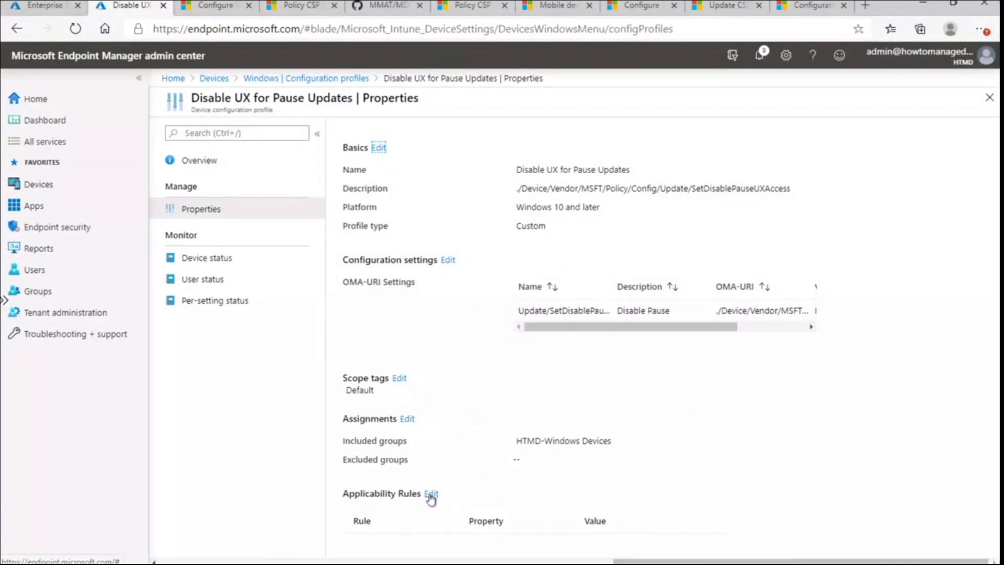
pyautogui.click(407, 421)
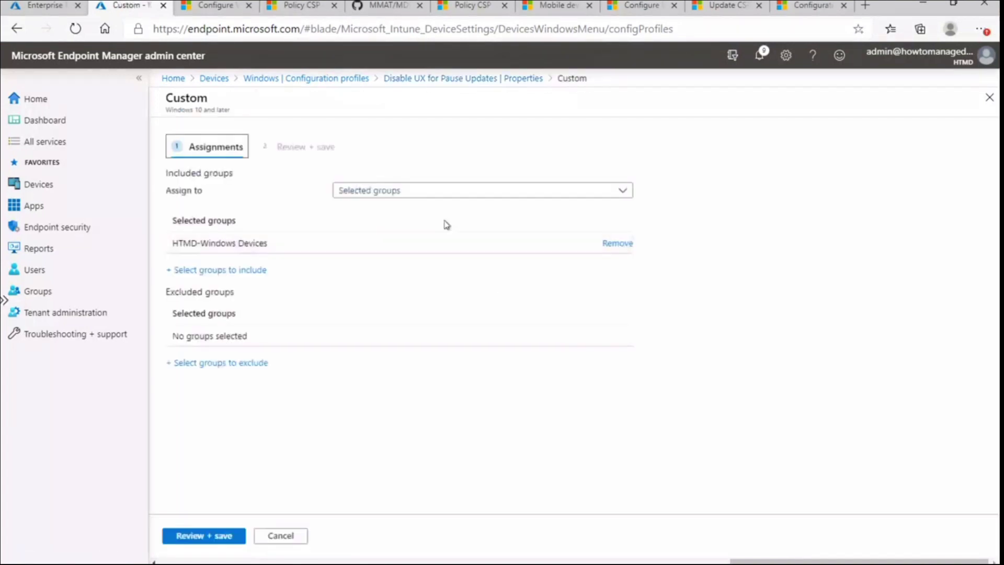
pyautogui.click(617, 244)
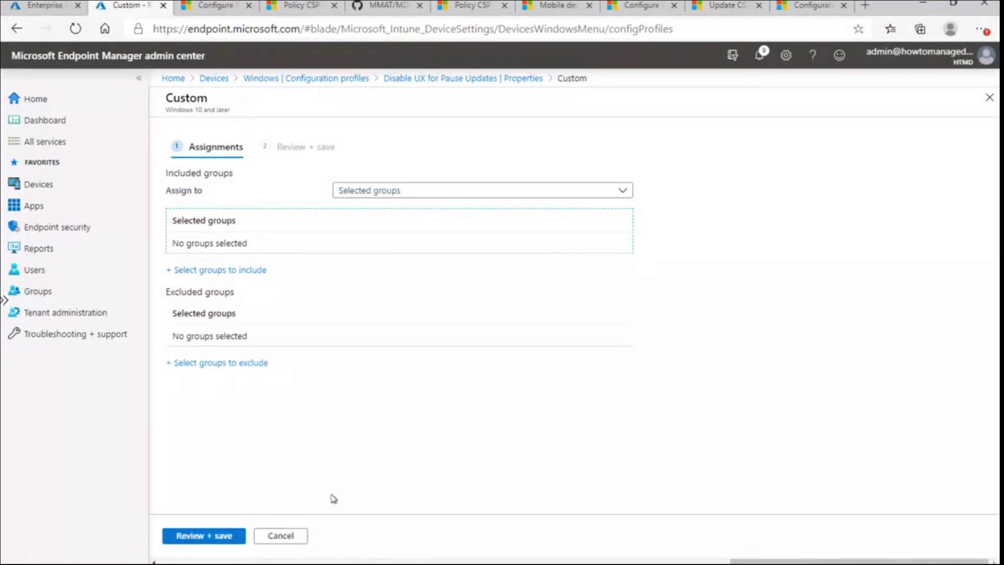
pyautogui.click(233, 537)
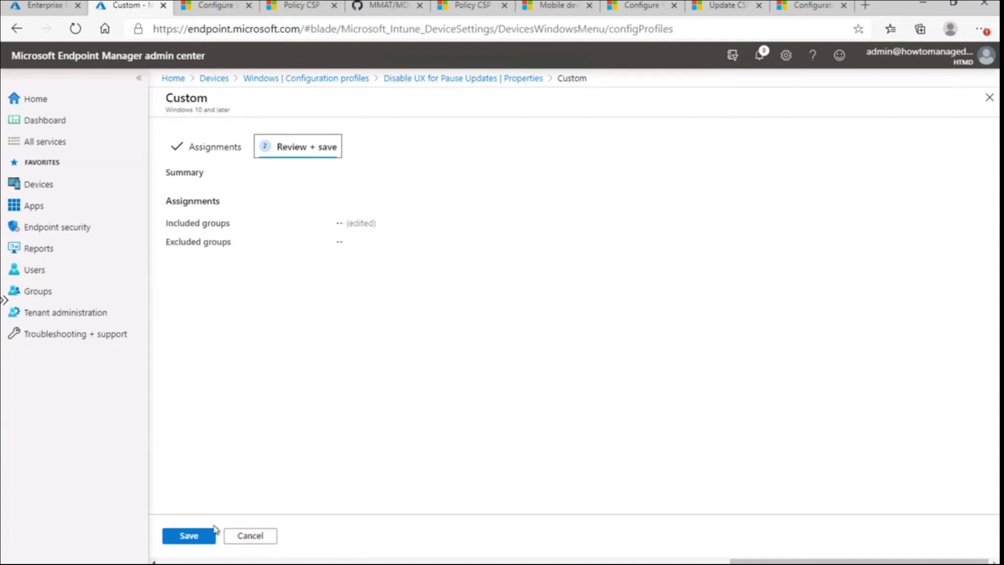
pyautogui.click(189, 543)
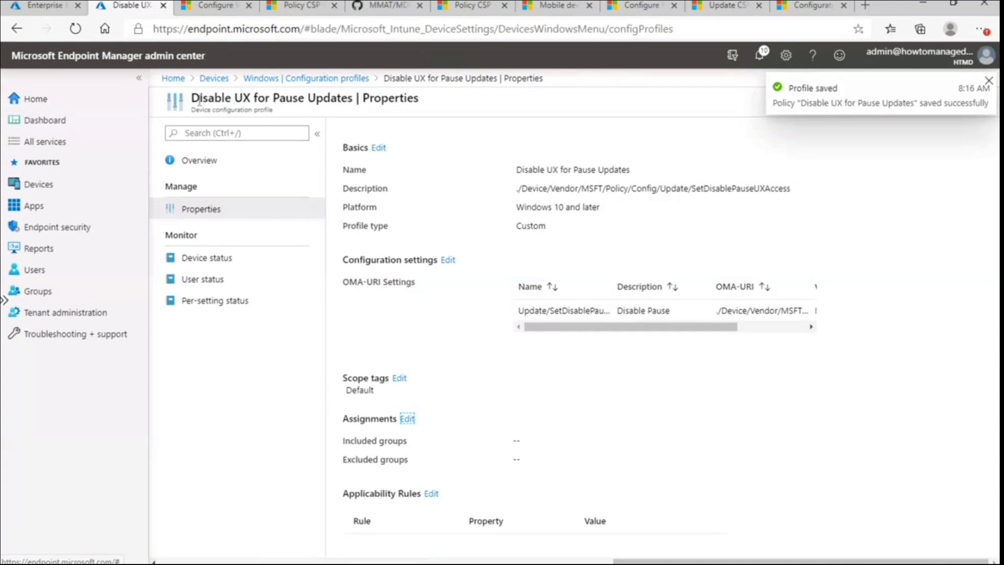
pyautogui.moveTo(421, 109); pyautogui.dragTo(301, 98)
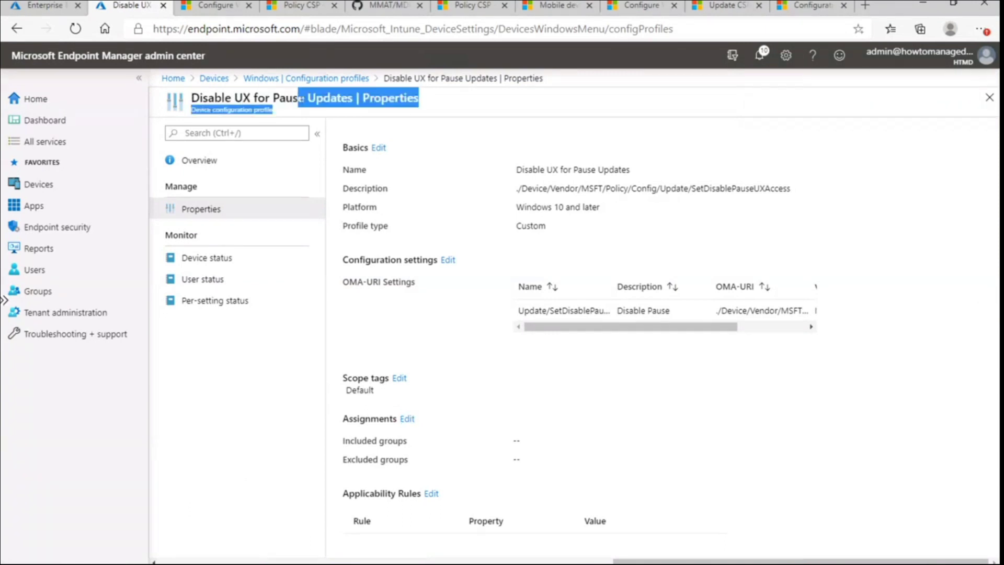
# Review the Disable UX for Pause Updates profile's group assignments and check its device and user deployment status.
pyautogui.click(360, 121)
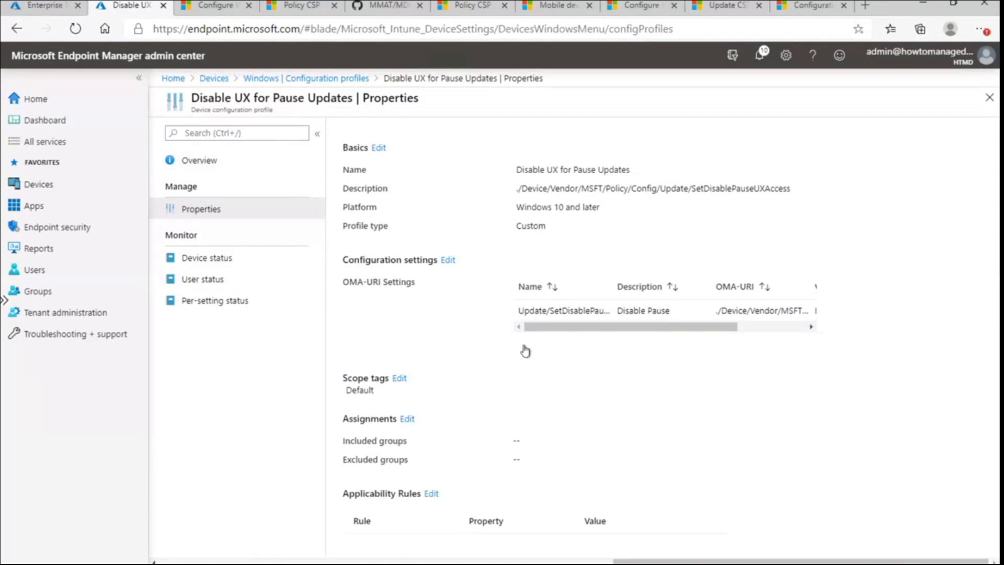
pyautogui.moveTo(344, 421); pyautogui.dragTo(382, 455)
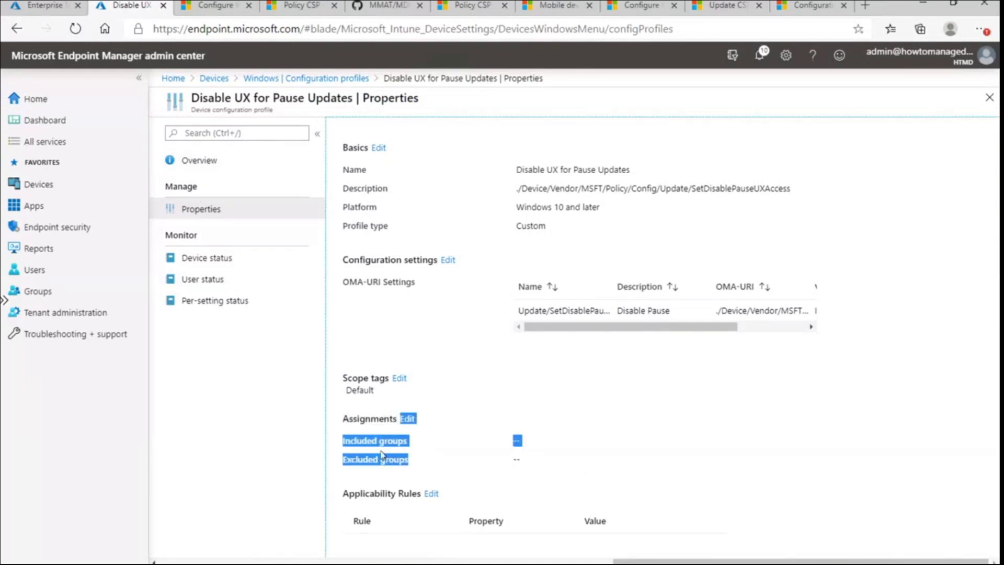
pyautogui.click(280, 439)
pyautogui.click(201, 162)
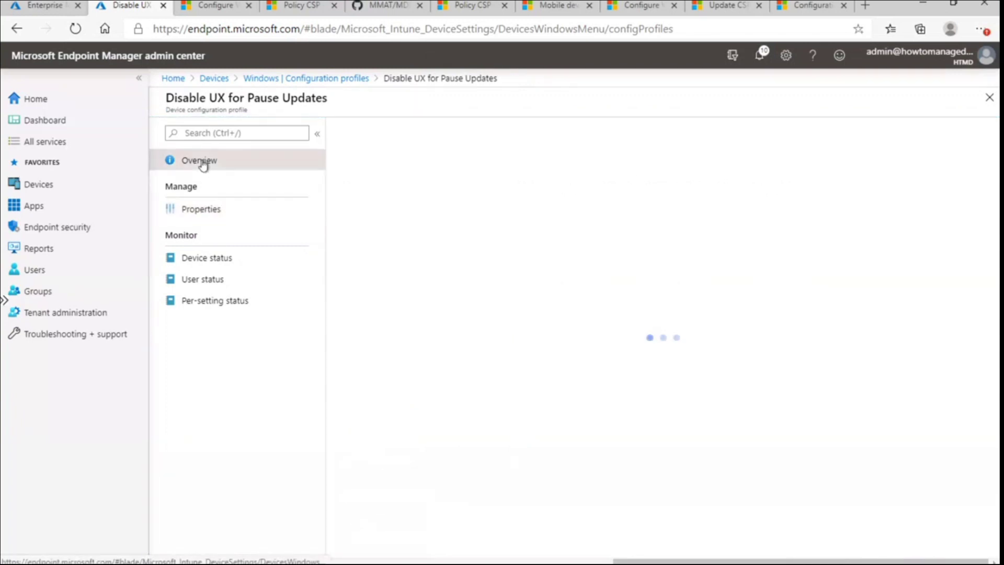
pyautogui.click(219, 264)
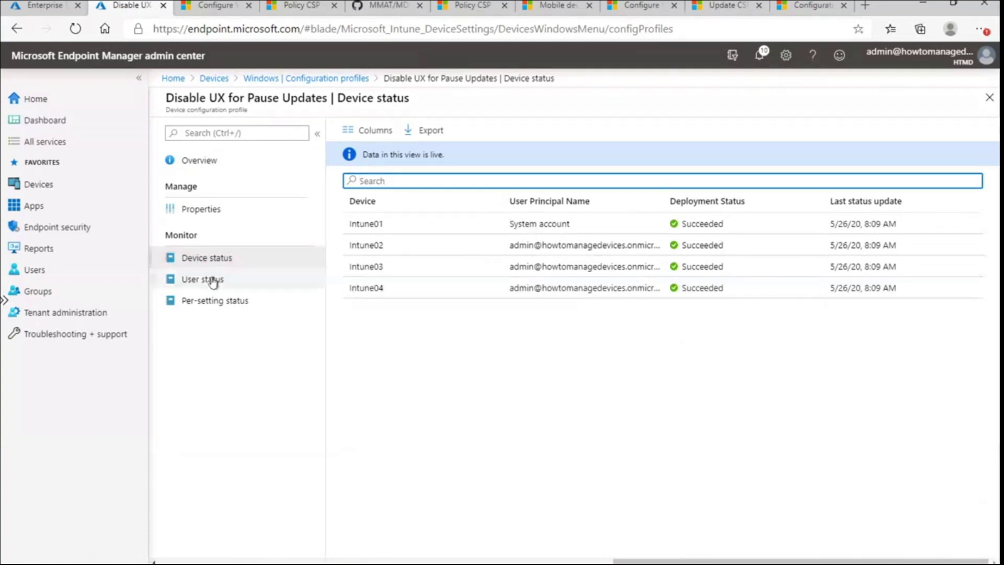
pyautogui.click(213, 280)
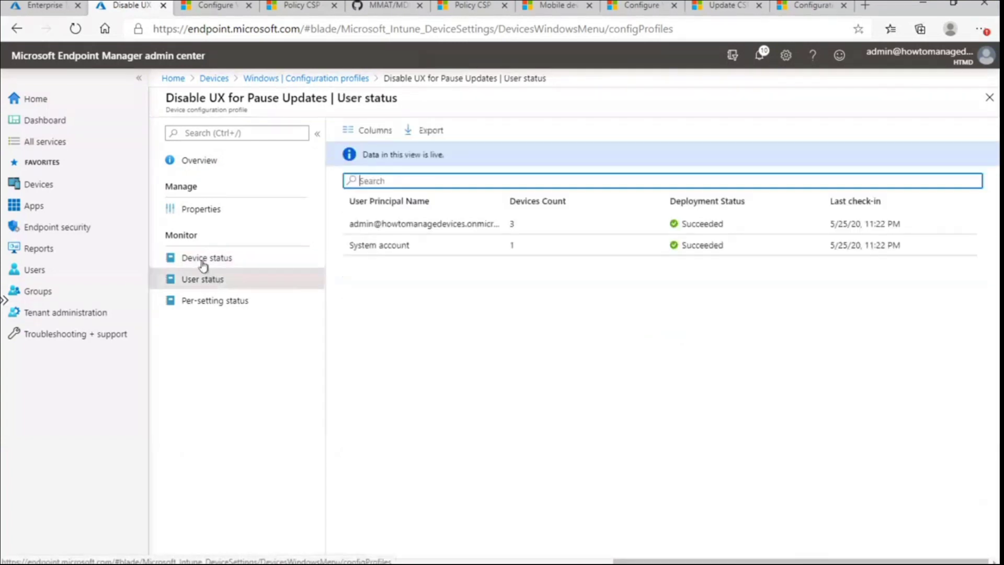
pyautogui.click(200, 262)
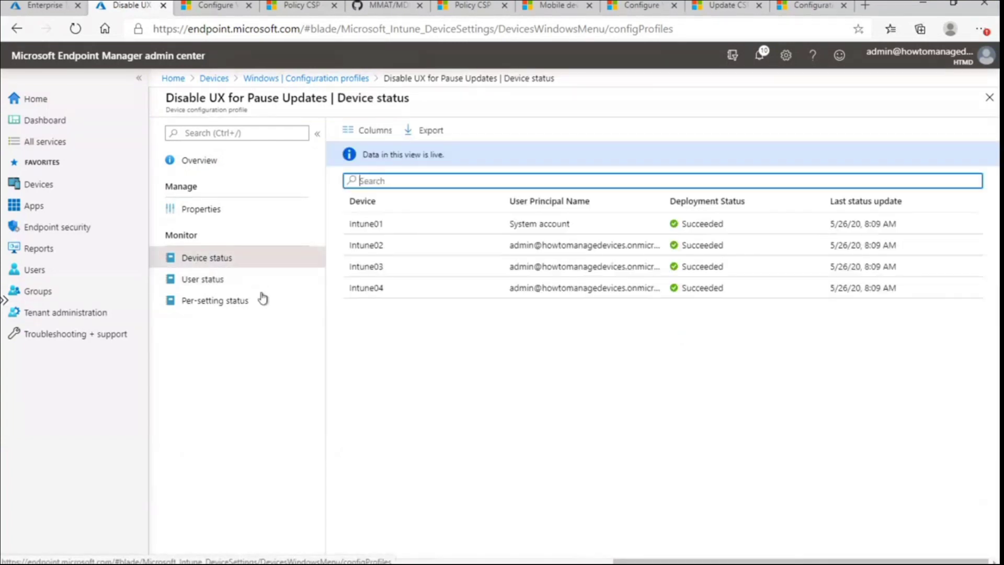
# Switch to the 10.1.0.15 remote session, refresh the DeviceManagement-Enterprise-Diagnostics-Provider Admin log, and check the newest event.
pyautogui.moveTo(603, 561)
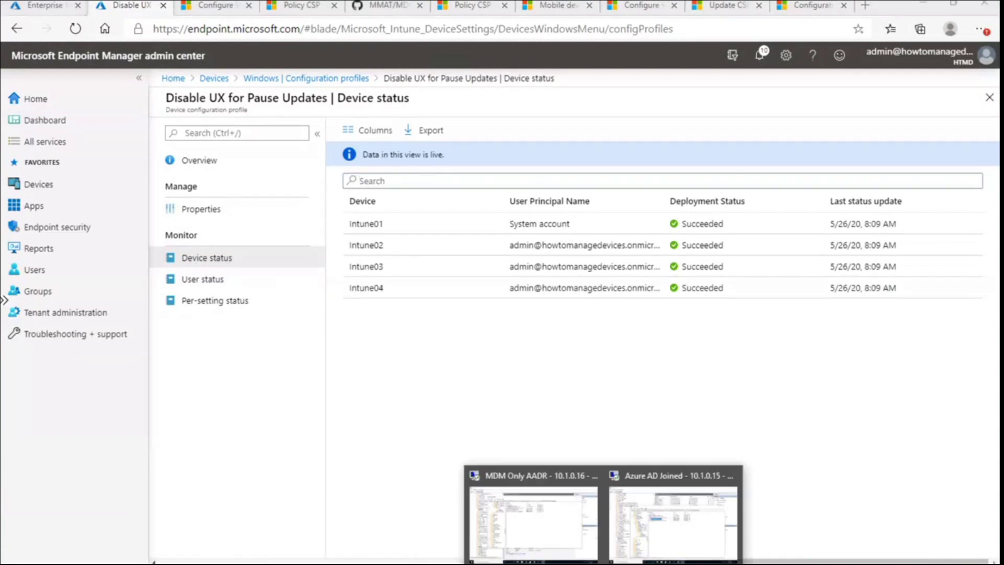
pyautogui.click(673, 523)
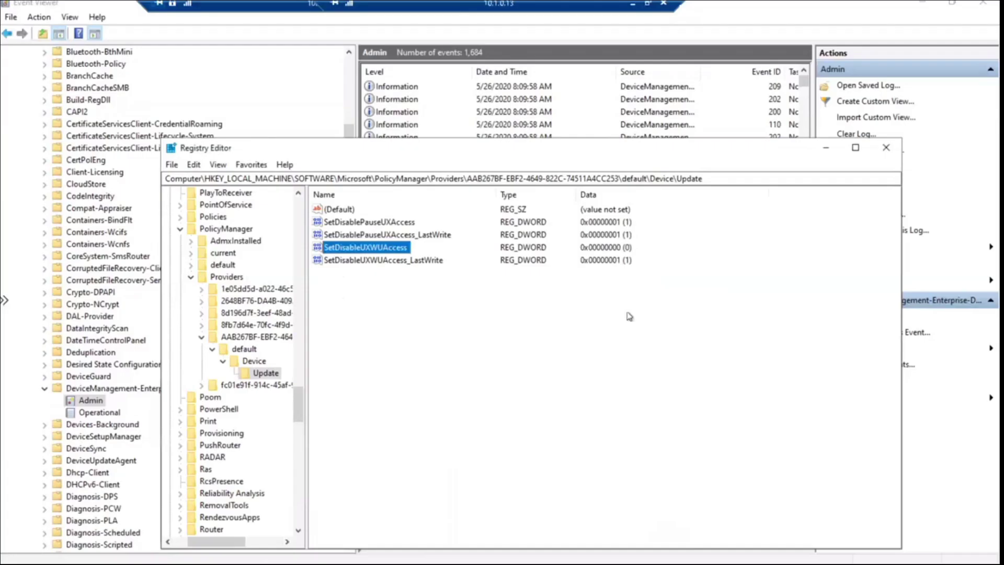
pyautogui.click(824, 152)
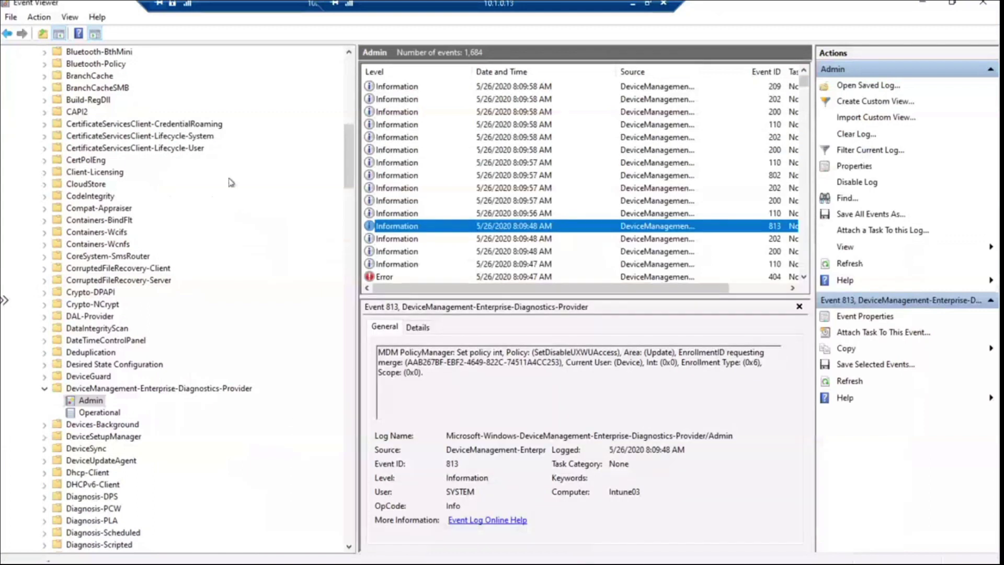
pyautogui.rightClick(94, 401)
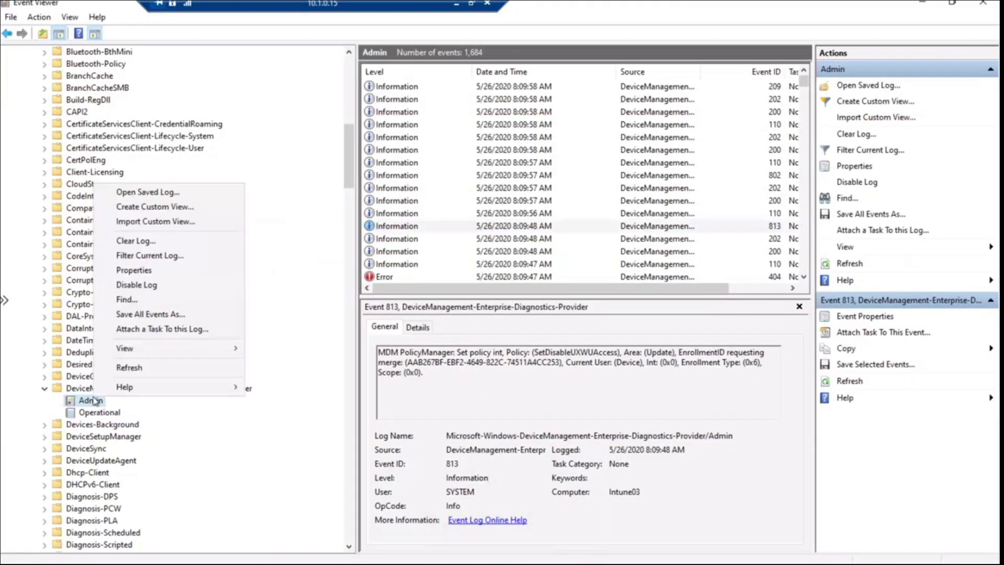
pyautogui.click(145, 369)
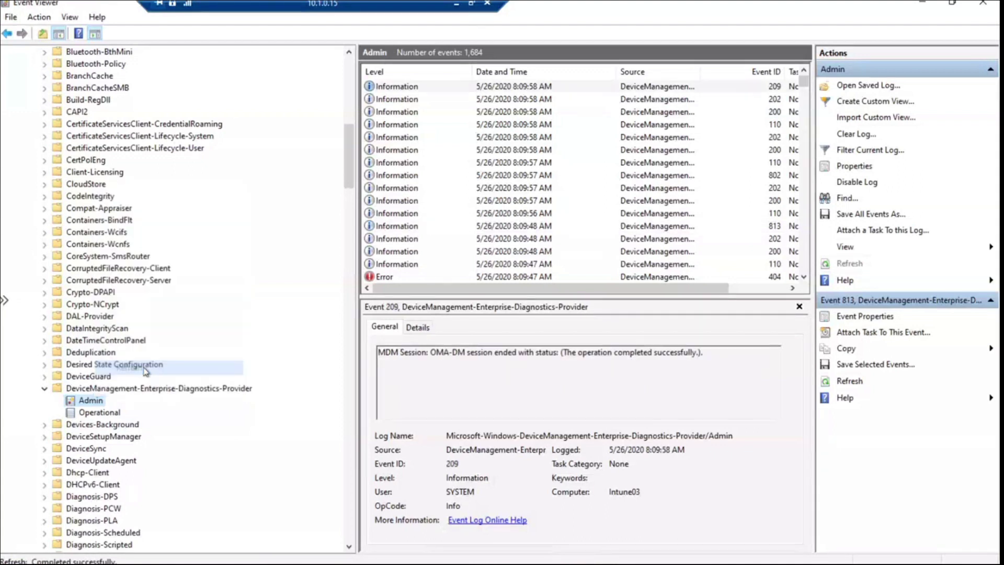
pyautogui.click(509, 87)
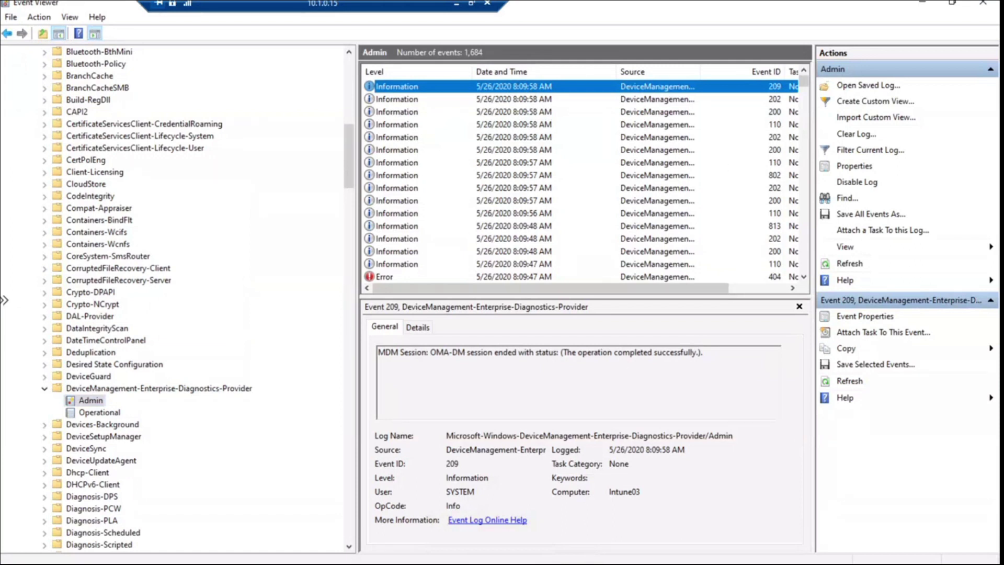
# Refresh the Update key in Registry Editor and inspect SetDisablePauseUXAccess in decimal without saving changes.
pyautogui.hotkey('alt', 'Tab')
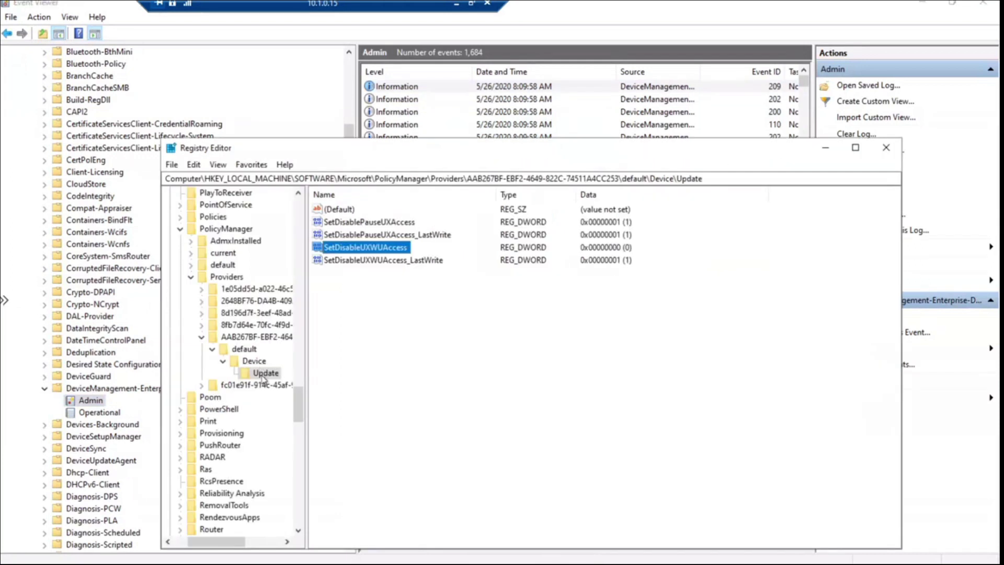
pyautogui.click(218, 169)
pyautogui.click(247, 239)
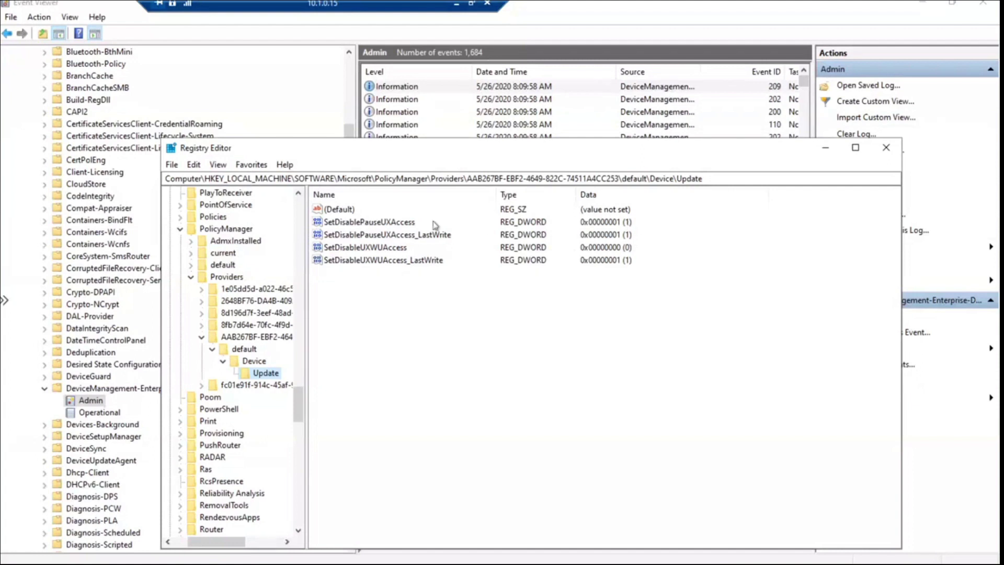
pyautogui.doubleClick(390, 222)
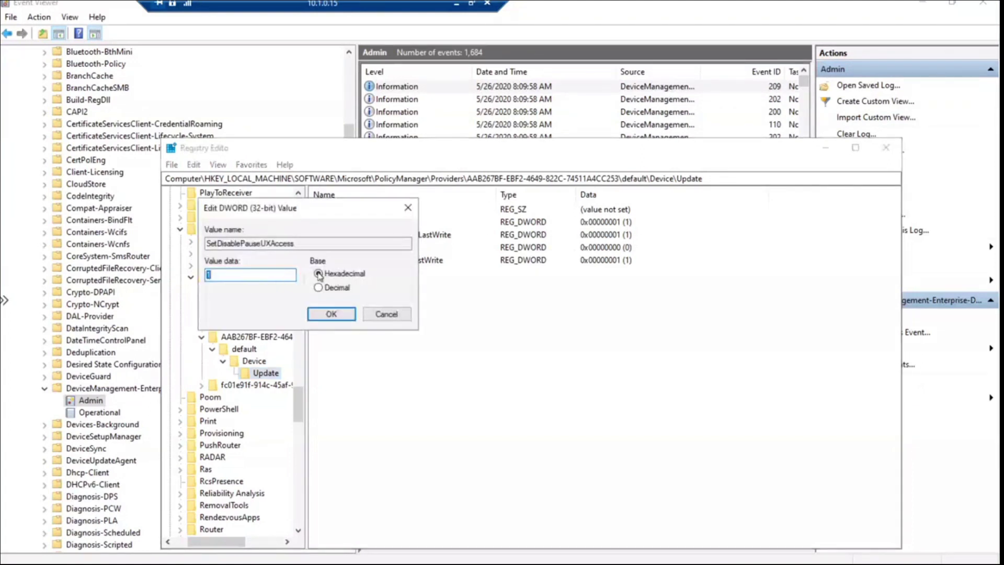
pyautogui.click(336, 287)
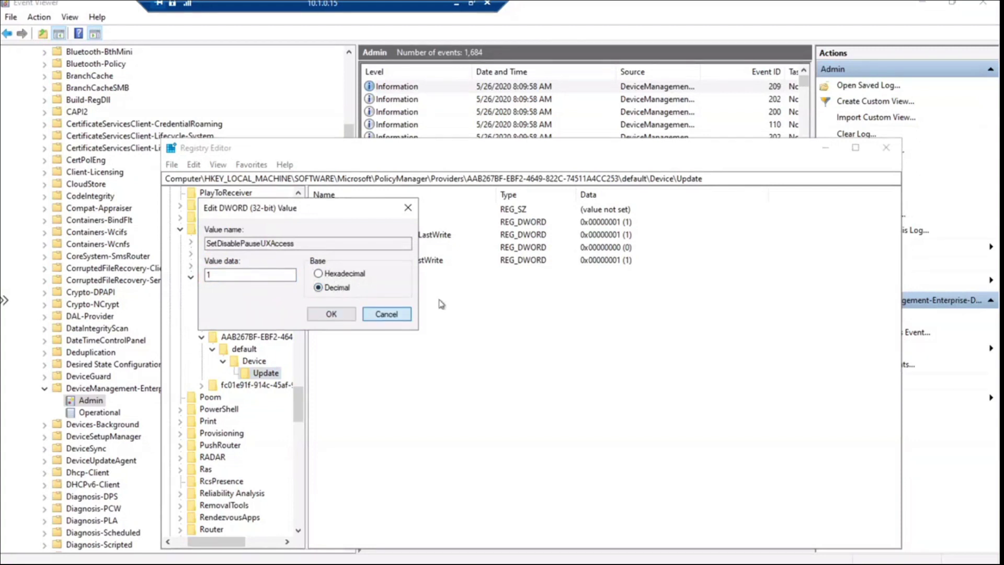
pyautogui.click(387, 314)
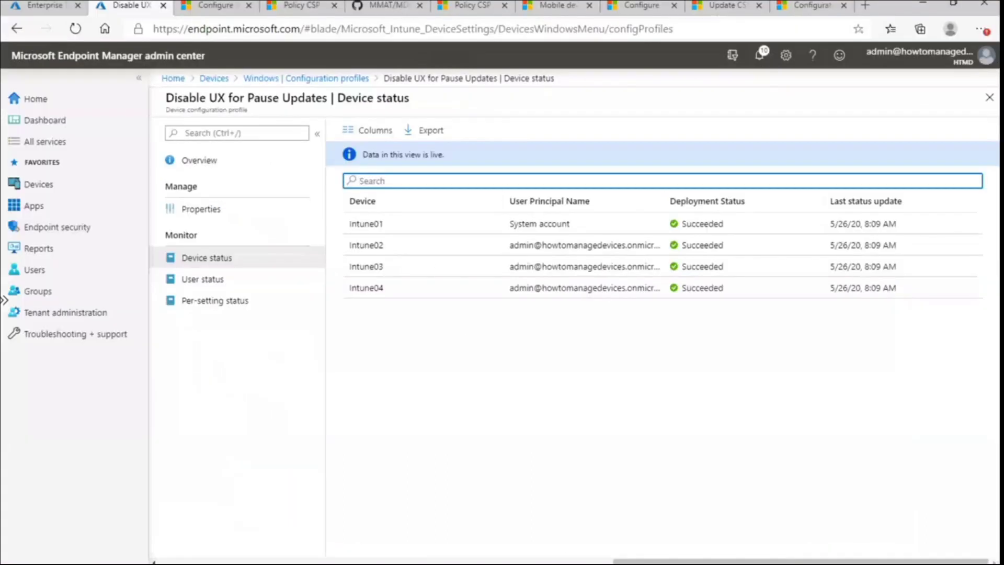
# In the 10.1.0.16 remote session, refresh the registry's Update key and the Admin event log to check for policy changes.
pyautogui.click(601, 562)
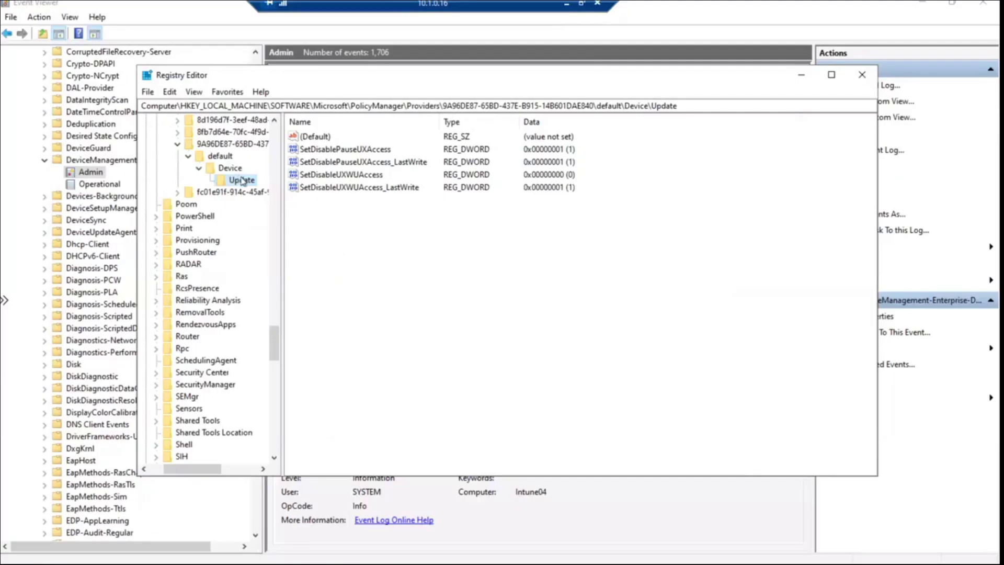
pyautogui.click(194, 91)
pyautogui.click(230, 166)
pyautogui.hotkey('alt', 'Tab')
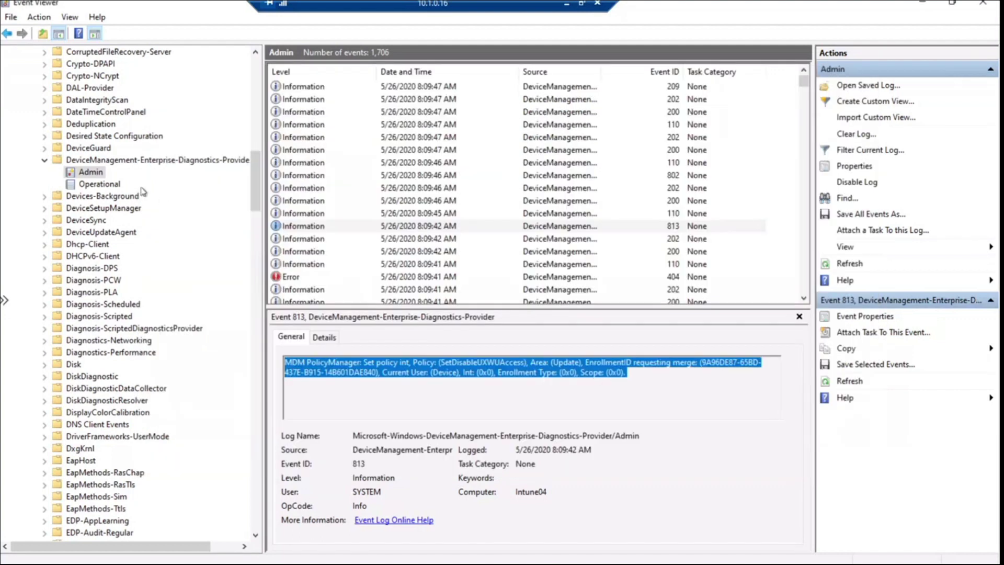
pyautogui.rightClick(91, 173)
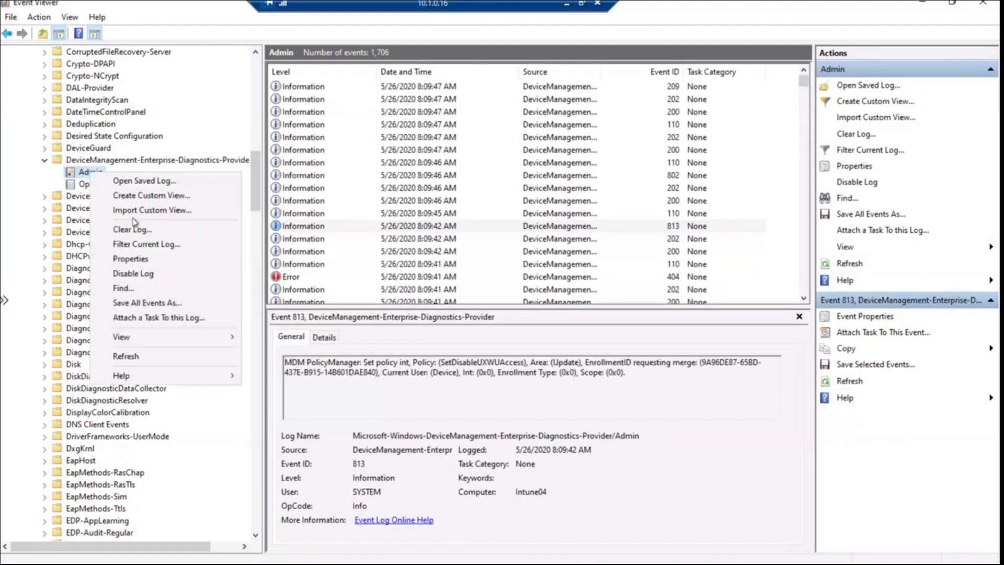
pyautogui.click(149, 355)
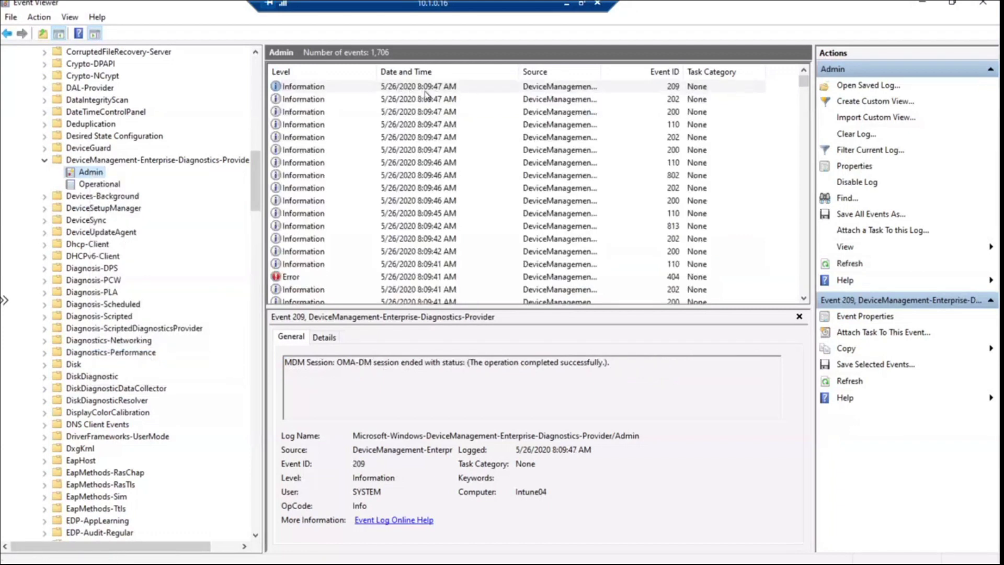
pyautogui.click(567, 6)
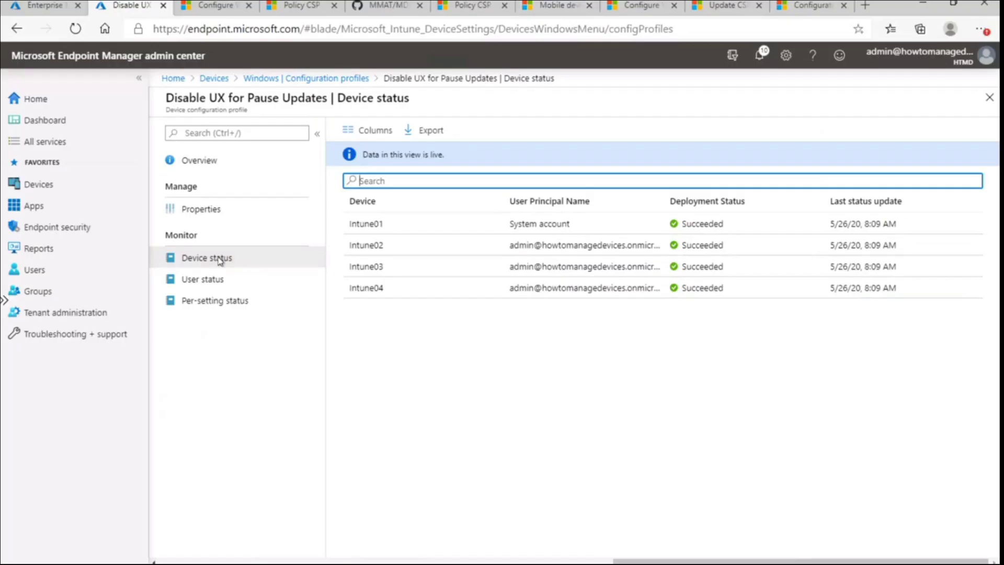
# Recheck the Disable UX for Pause Updates profile's device status, overview and user status in Endpoint Manager.
pyautogui.click(205, 211)
pyautogui.click(215, 259)
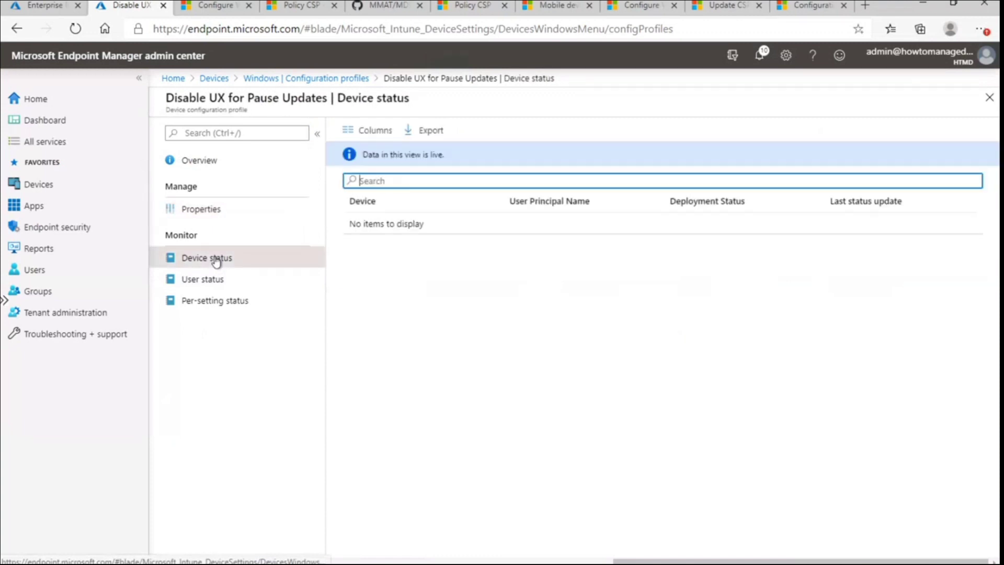
pyautogui.moveTo(349, 225); pyautogui.dragTo(439, 229)
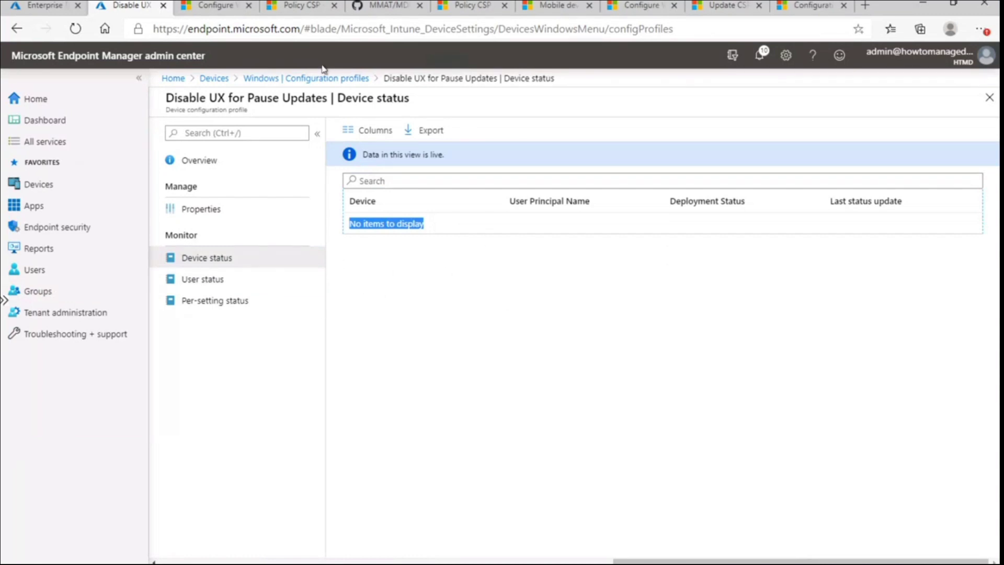
pyautogui.click(203, 169)
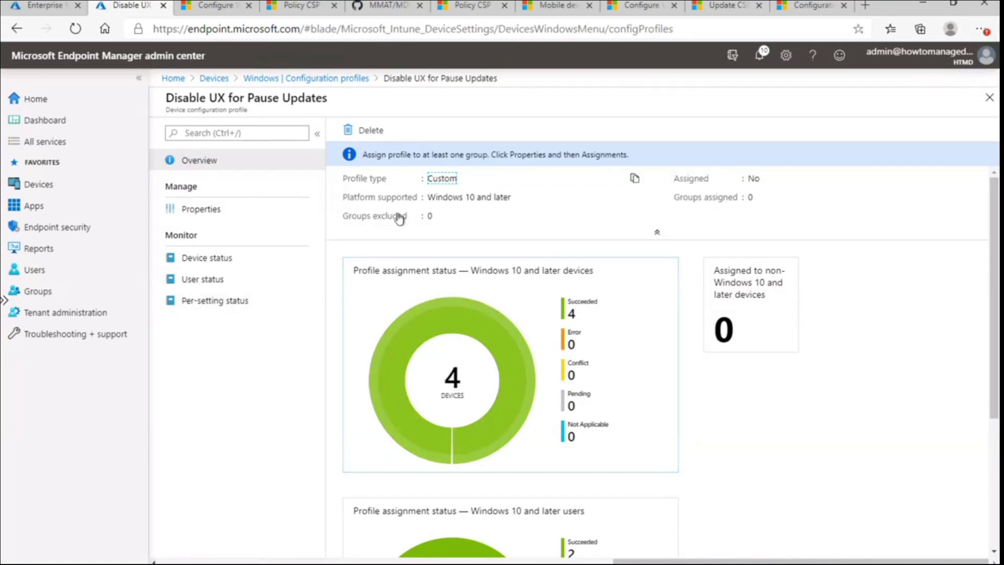
pyautogui.click(204, 279)
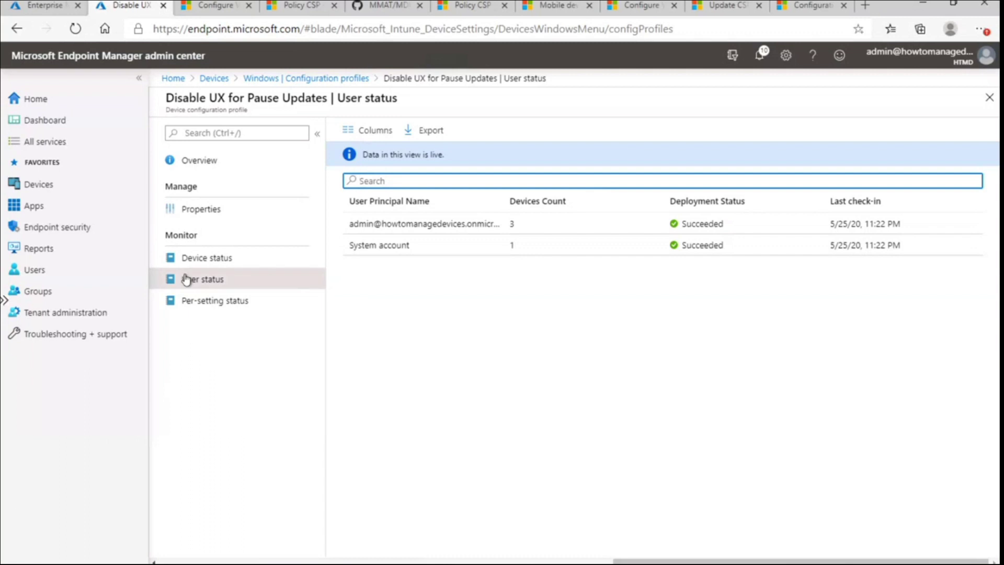
pyautogui.click(219, 259)
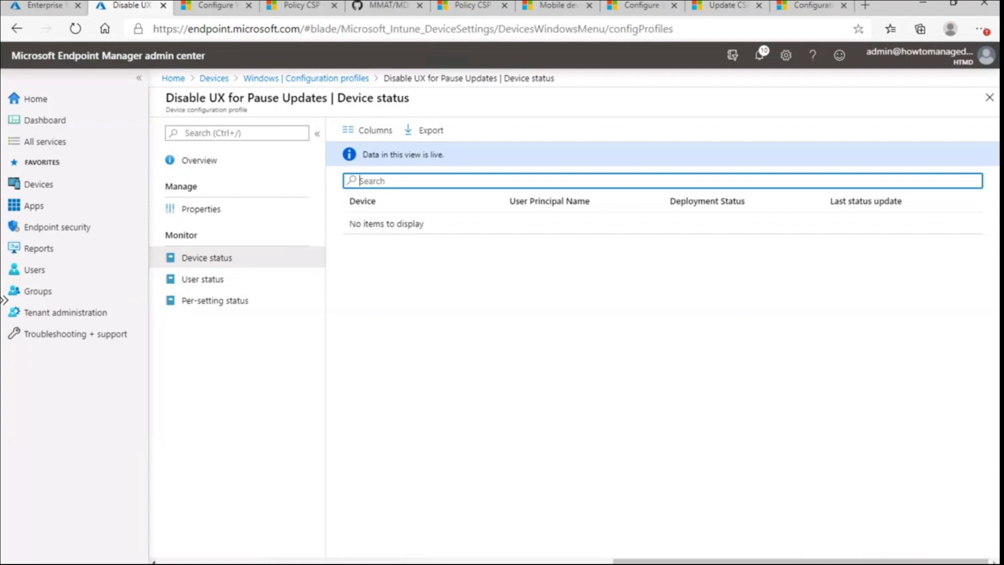
# Return to the 10.1.0.15 remote session and refresh the Admin event log until the latest MDM sync events are loaded.
pyautogui.click(677, 522)
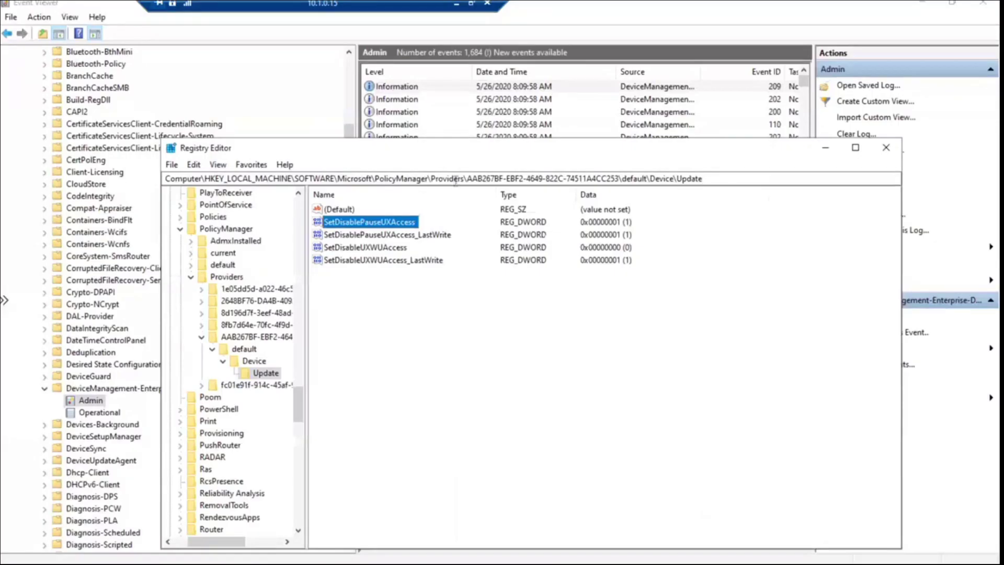
pyautogui.click(91, 401)
pyautogui.rightClick(90, 401)
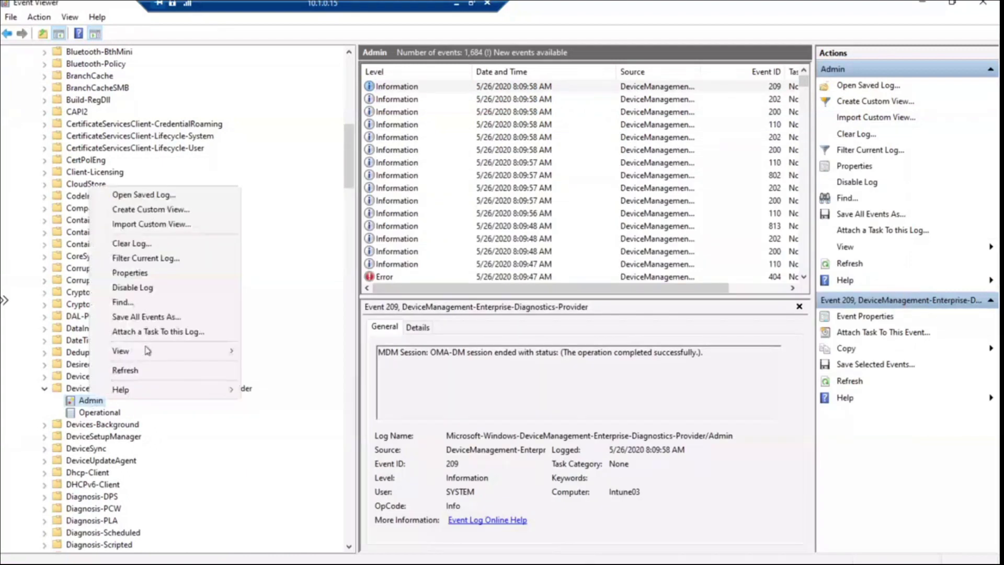
pyautogui.click(146, 372)
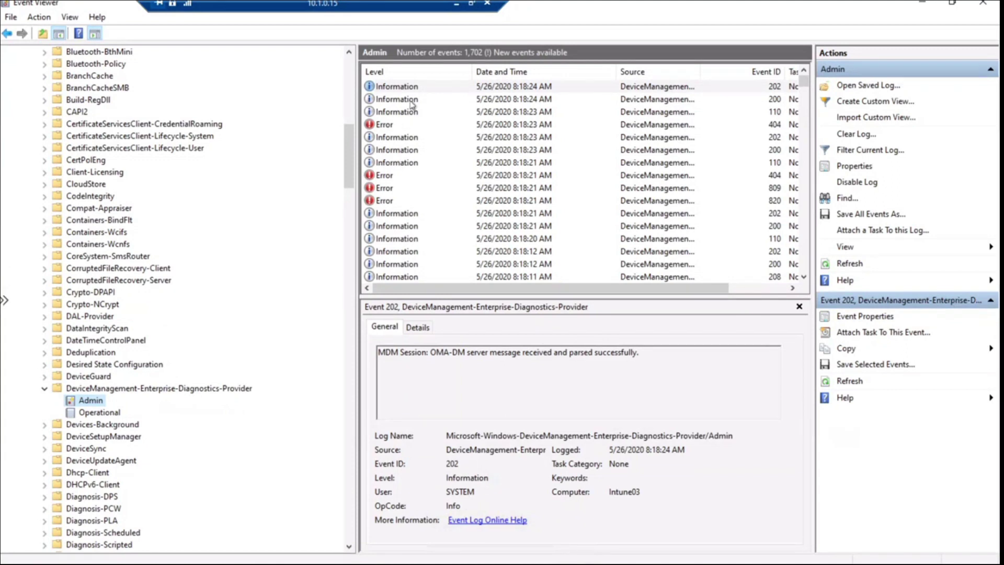
pyautogui.rightClick(97, 403)
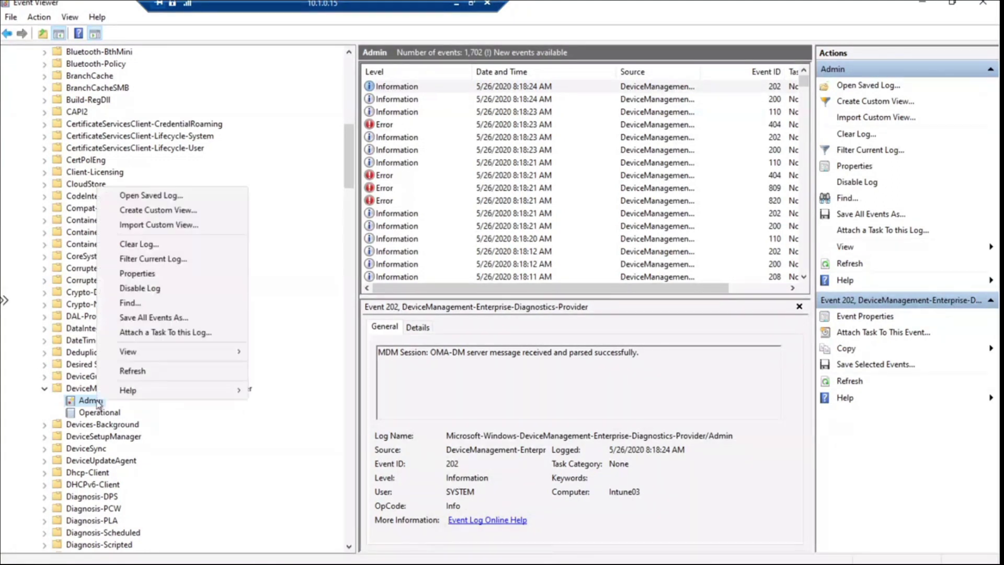
pyautogui.click(140, 372)
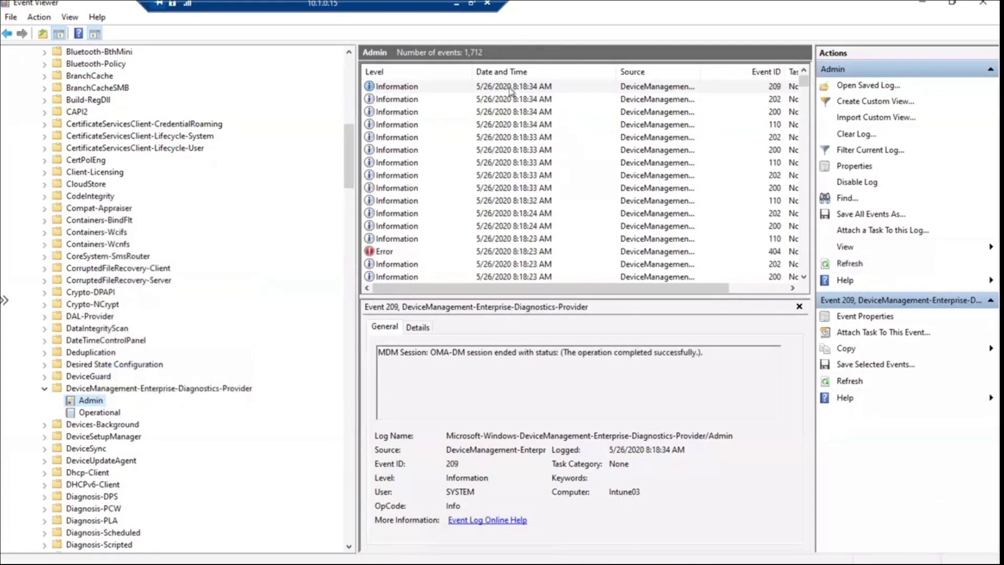
pyautogui.rightClick(98, 405)
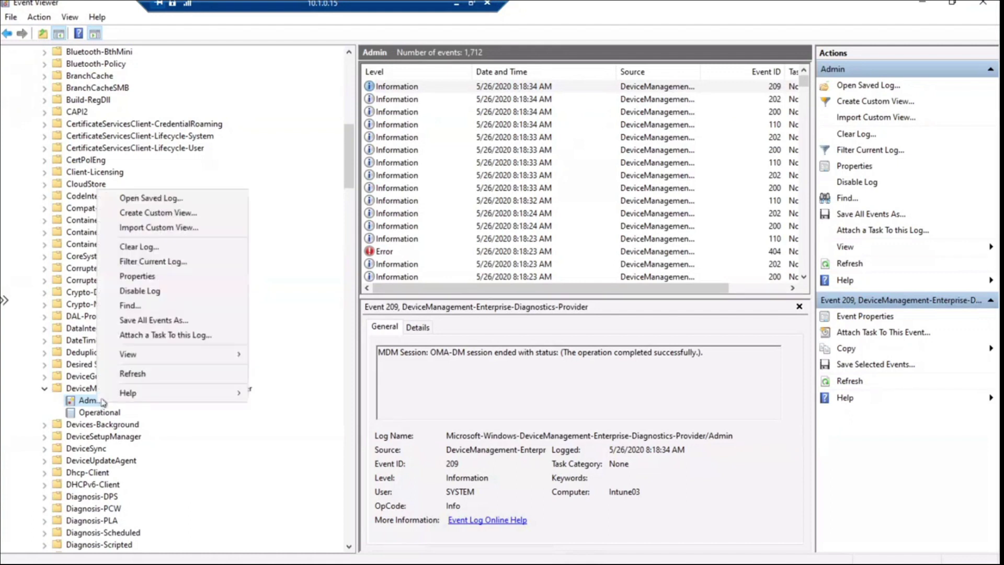
pyautogui.click(132, 374)
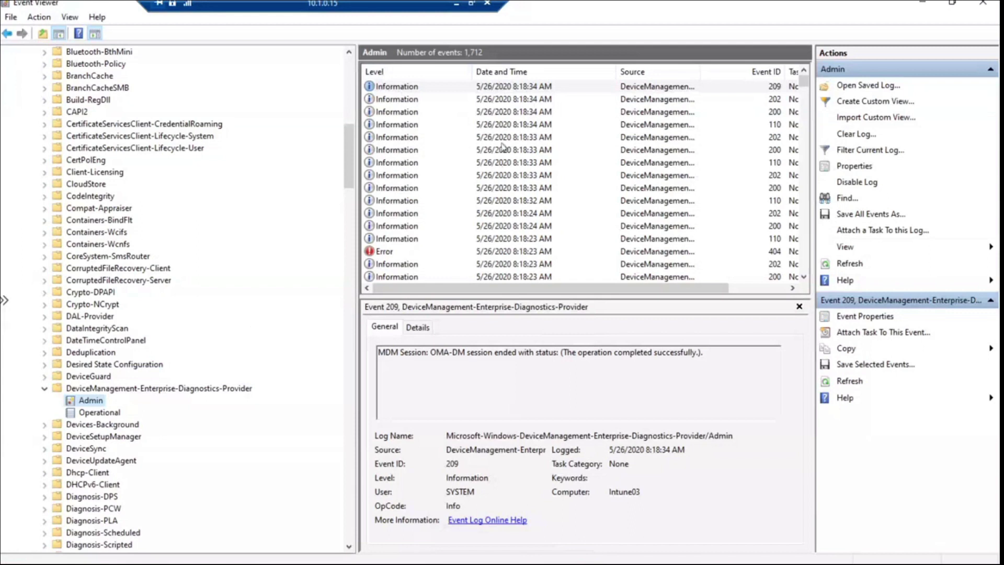
# Examine the newest 8:18 AM events in the Admin log one by one, down to the 404 error about FakePolicy.
pyautogui.click(401, 103)
pyautogui.press('Down')
pyautogui.press('Down')
pyautogui.press('Down')
pyautogui.press('Down')
pyautogui.press('Down')
pyautogui.press('Down')
pyautogui.press('Down')
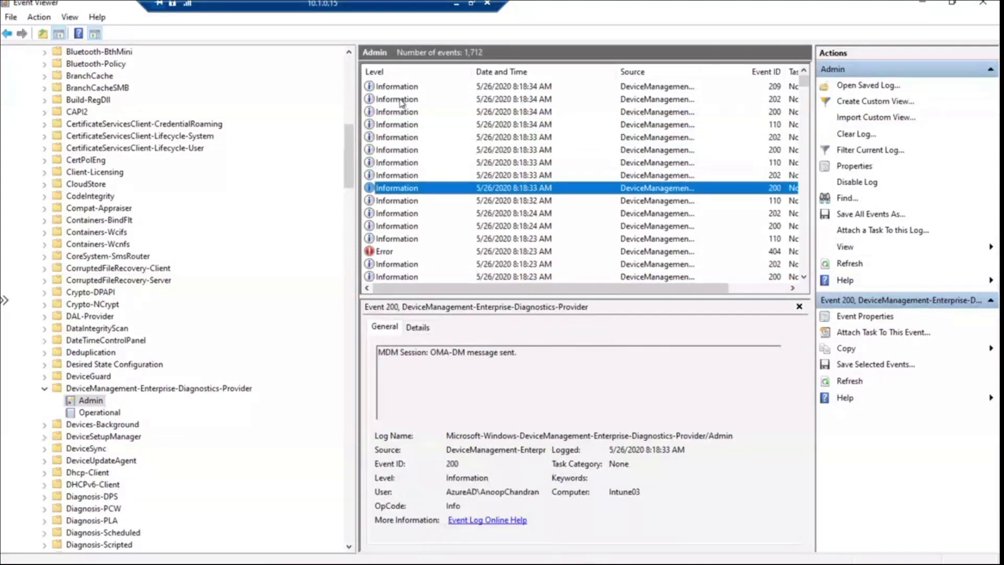
pyautogui.press('Down')
pyautogui.press('Down')
pyautogui.press('Down')
pyautogui.press('Down')
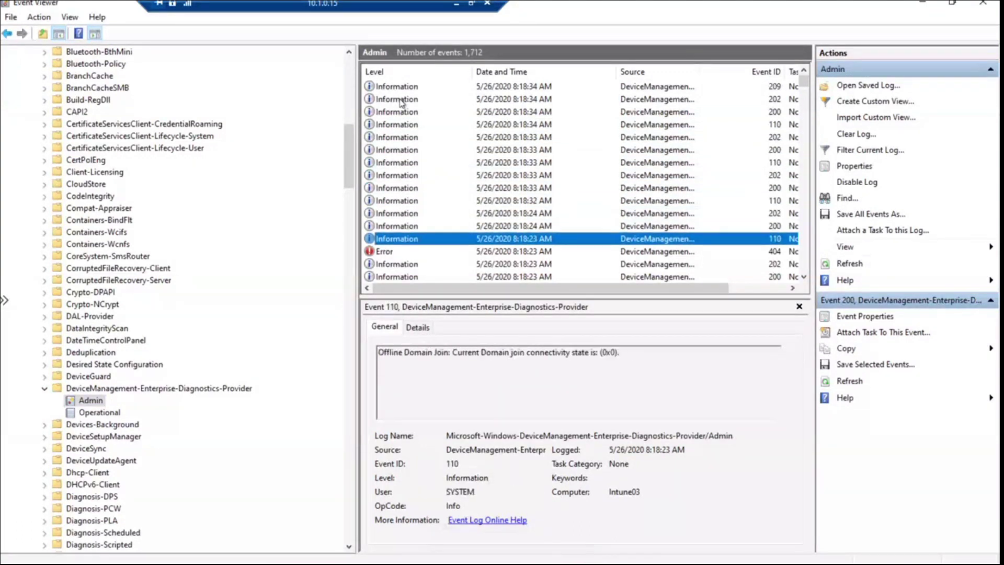
pyautogui.press('Down')
pyautogui.press('Up')
pyautogui.press('Up')
pyautogui.press('Up')
pyautogui.press('Up')
pyautogui.press('Up')
pyautogui.press('Up')
pyautogui.press('Up')
pyautogui.press('Up')
pyautogui.press('Up')
pyautogui.press('Up')
pyautogui.press('Up')
pyautogui.press('Up')
pyautogui.press('Up')
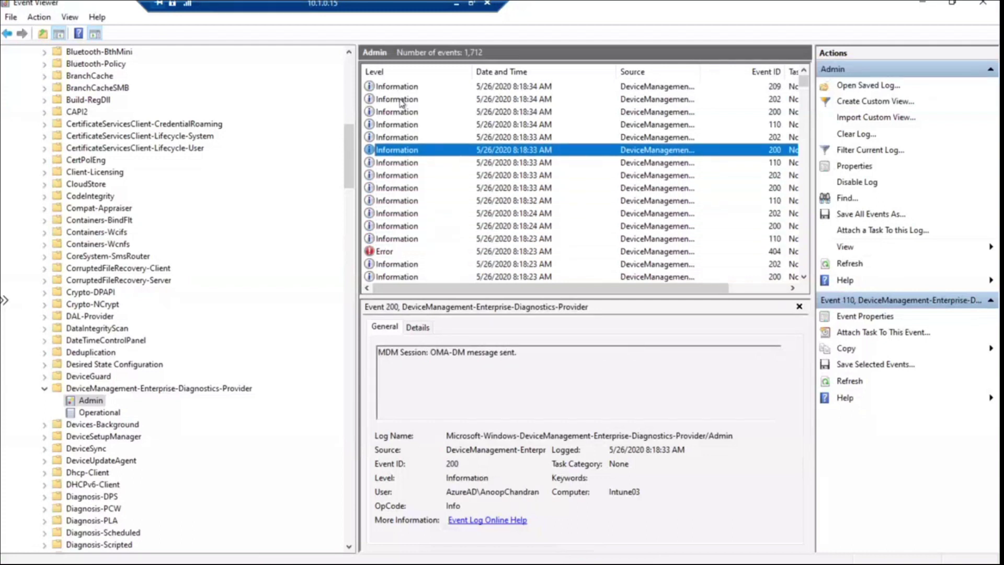
pyautogui.press('Down')
pyautogui.press('Down')
pyautogui.press('Down')
pyautogui.press('Down')
pyautogui.press('Down')
pyautogui.press('Down')
pyautogui.press('Down')
pyautogui.press('Down')
pyautogui.press('Down')
pyautogui.press('Down')
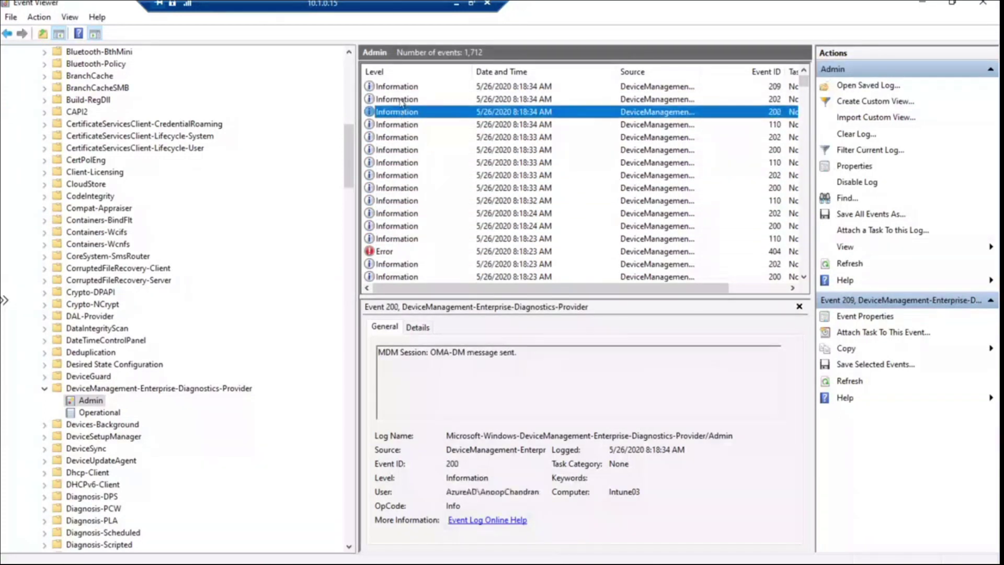
pyautogui.press('Down')
pyautogui.press('Down')
pyautogui.press('Down')
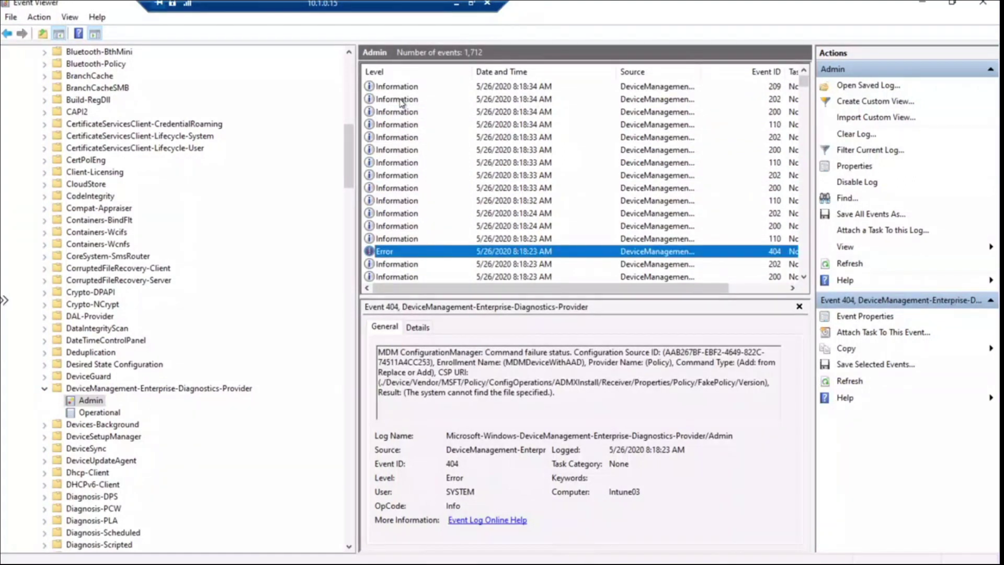
# Read the 8:18:21 AM event 404 error and highlight the policy name in its CSP URI.
pyautogui.press('Down')
pyautogui.press('Down')
pyautogui.press('Down')
pyautogui.press('Down')
pyautogui.press('Down')
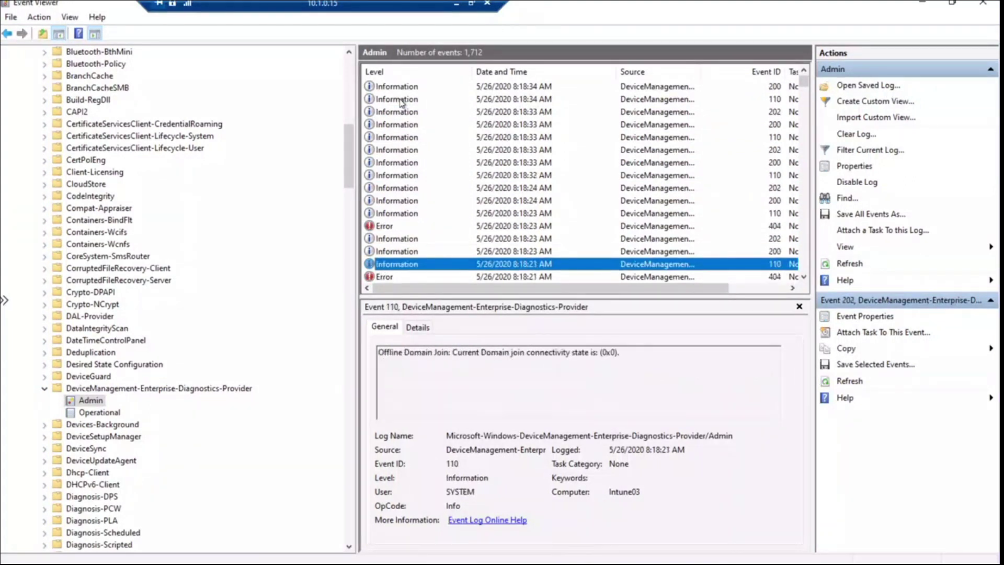
pyautogui.press('Up')
pyautogui.press('Up')
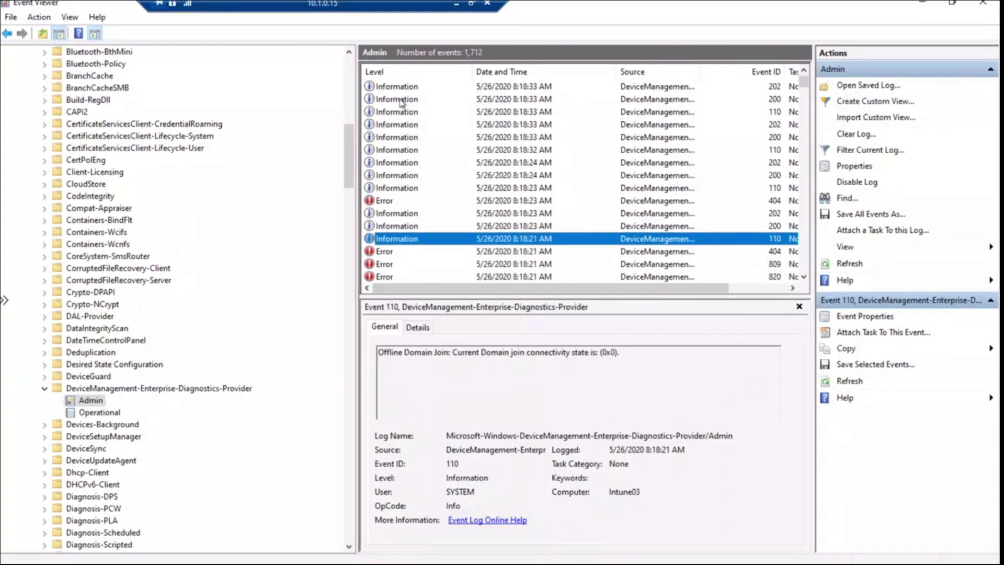
pyautogui.press('Up')
pyautogui.press('Up')
pyautogui.press('Down')
pyautogui.press('Down')
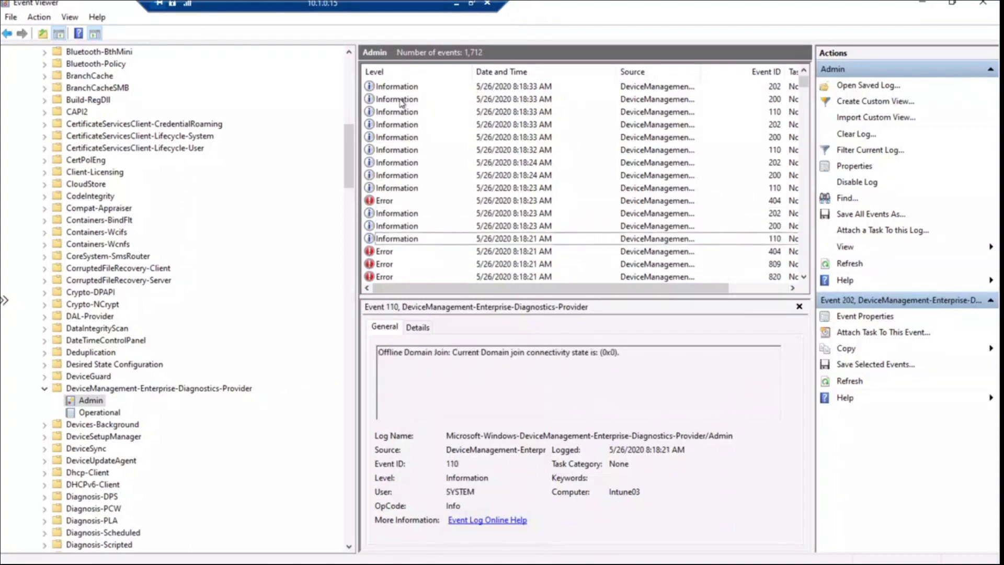
pyautogui.press('Down')
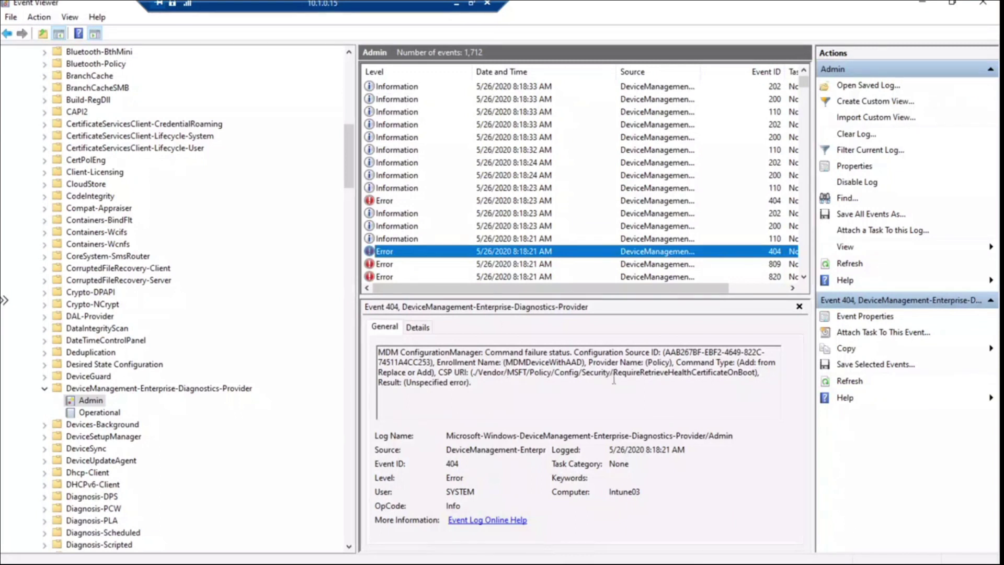
pyautogui.moveTo(615, 373); pyautogui.dragTo(751, 372)
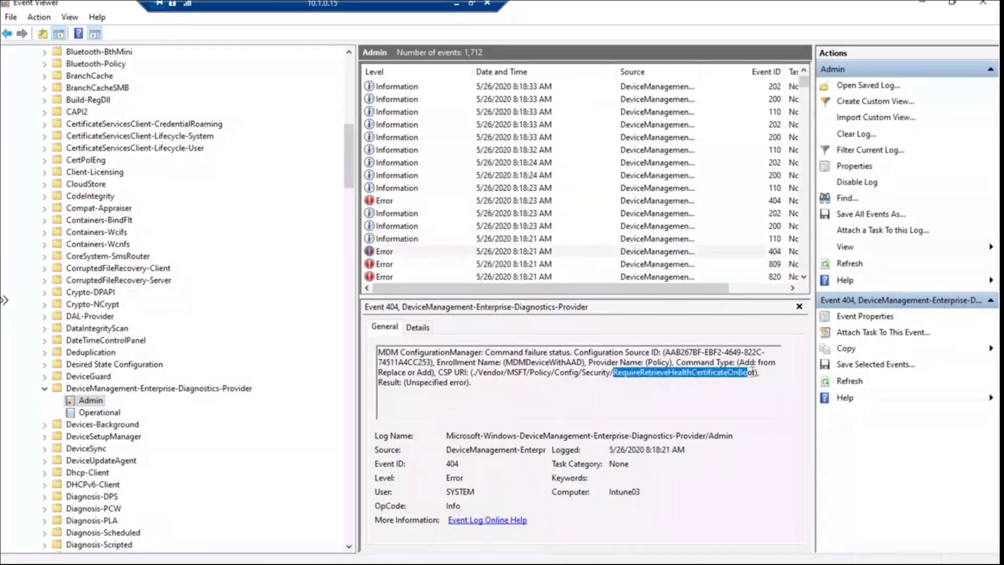
# Inspect the adjacent 809 and 820 error events, highlighting the policy details in their descriptions.
pyautogui.click(803, 277)
pyautogui.click(803, 277)
pyautogui.click(803, 277)
pyautogui.click(803, 277)
pyautogui.click(803, 278)
pyautogui.click(803, 278)
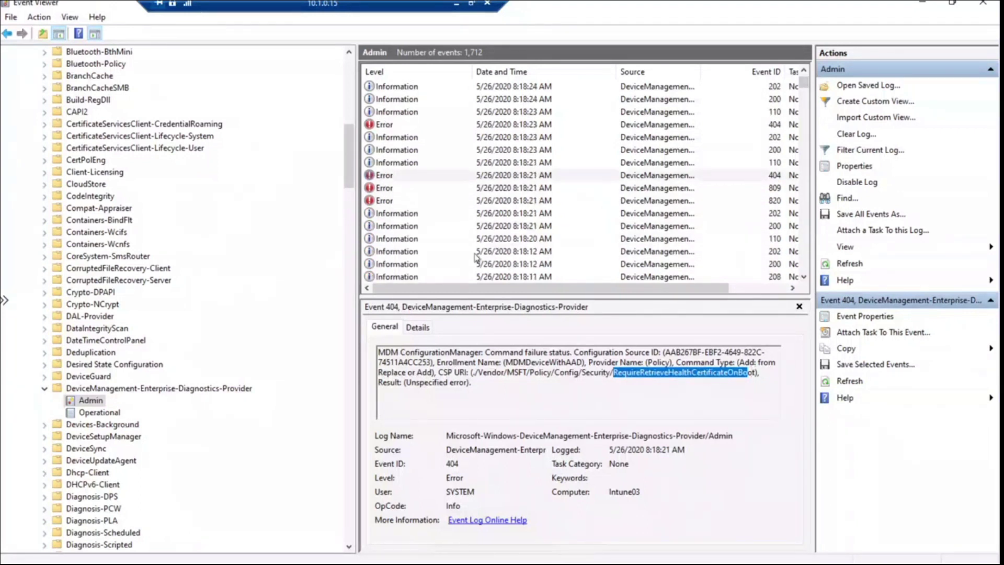
pyautogui.click(384, 189)
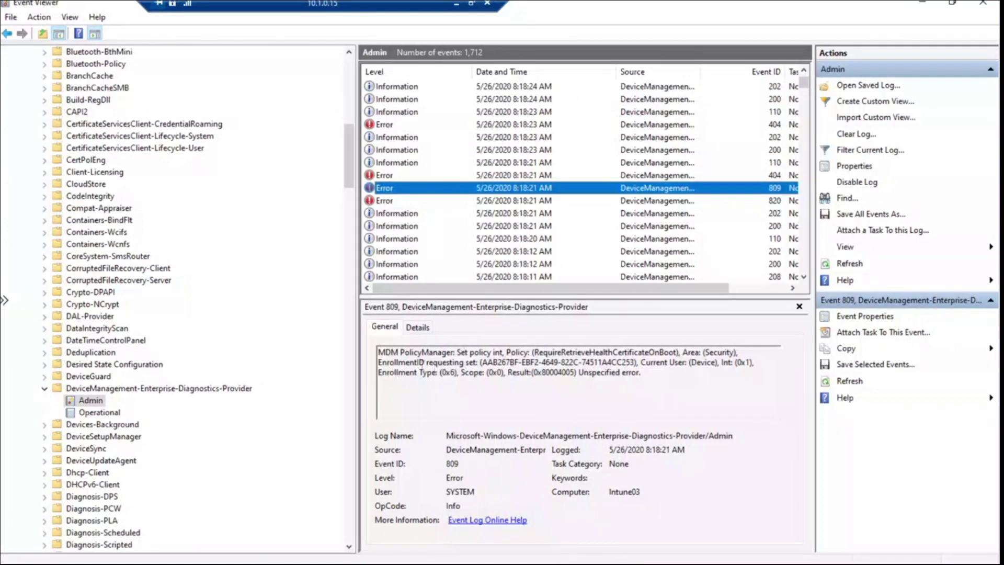
pyautogui.moveTo(485, 352); pyautogui.dragTo(675, 352)
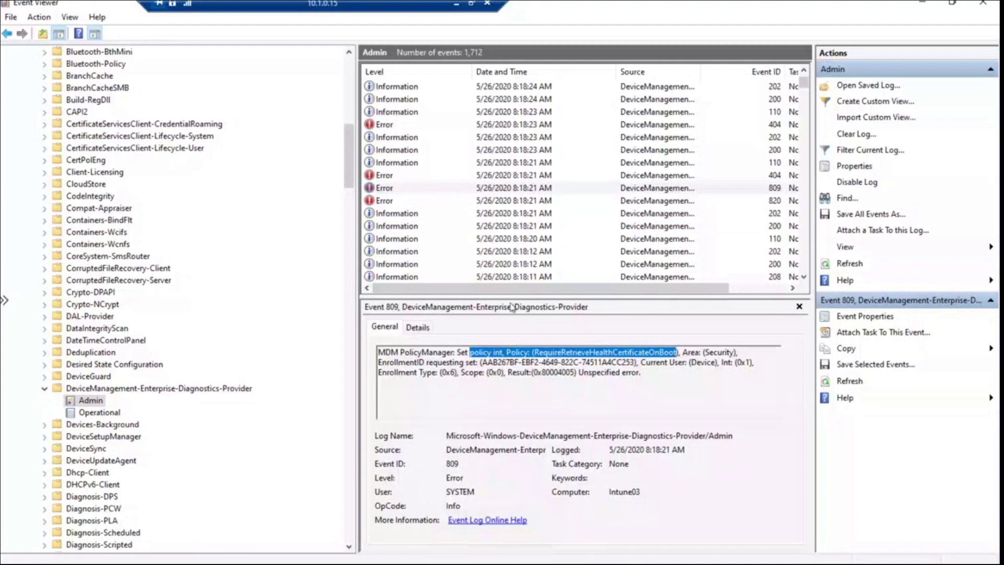
pyautogui.click(386, 201)
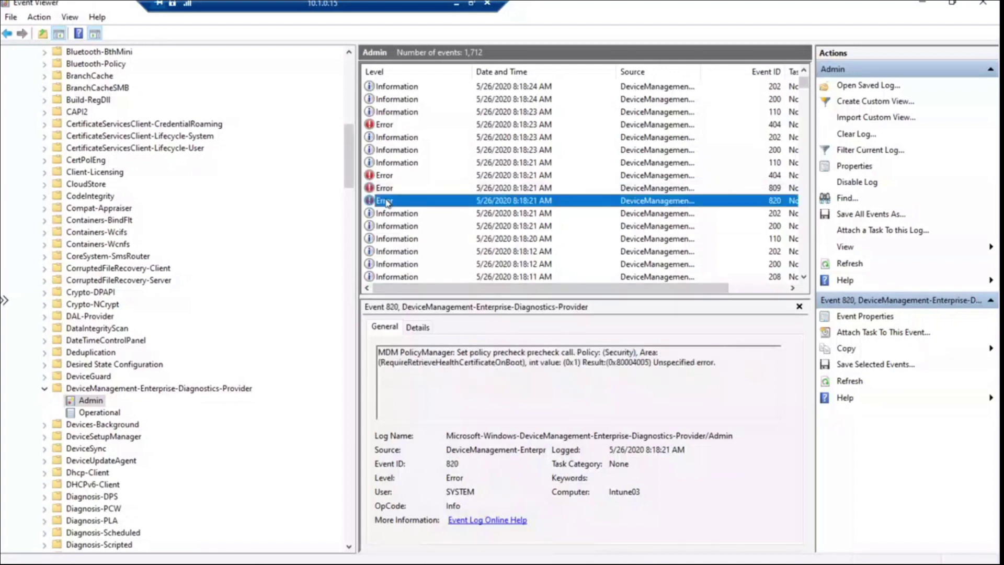
pyautogui.moveTo(459, 351); pyautogui.dragTo(600, 353)
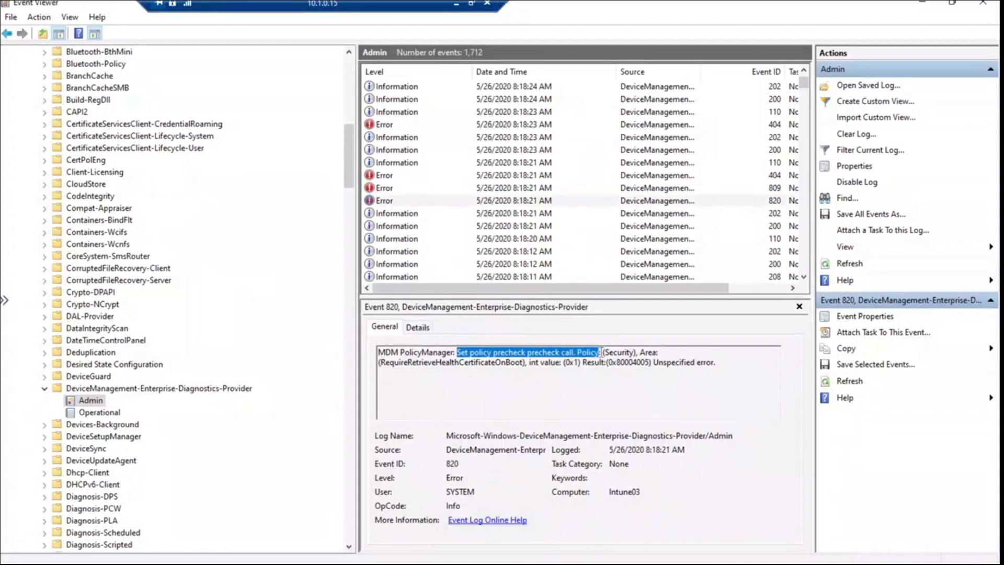
pyautogui.doubleClick(429, 362)
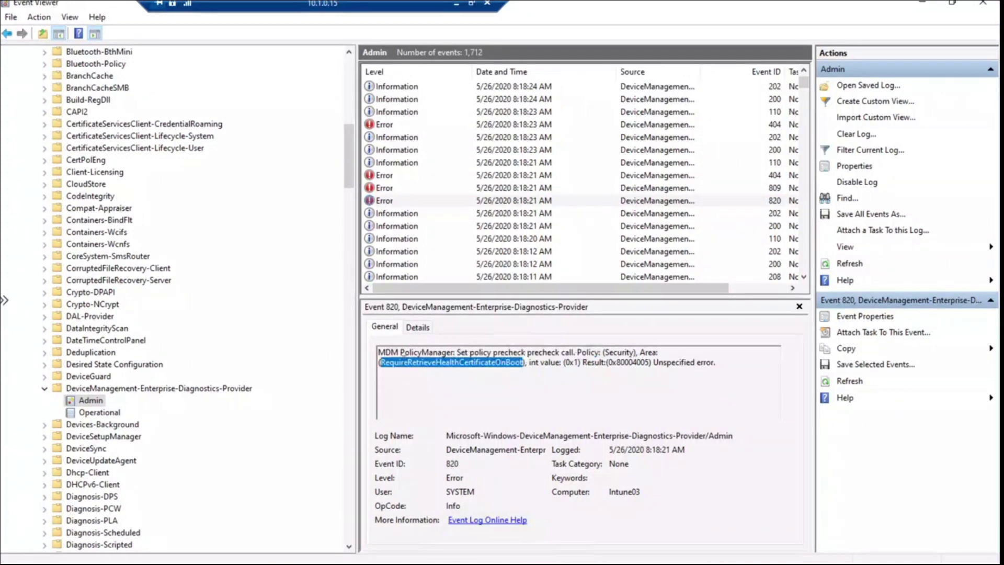
# Continue to the older event 208 and examine its OMA-DM session start description.
pyautogui.click(392, 215)
pyautogui.press('Down')
pyautogui.press('Down')
pyautogui.press('Down')
pyautogui.press('Down')
pyautogui.press('Down')
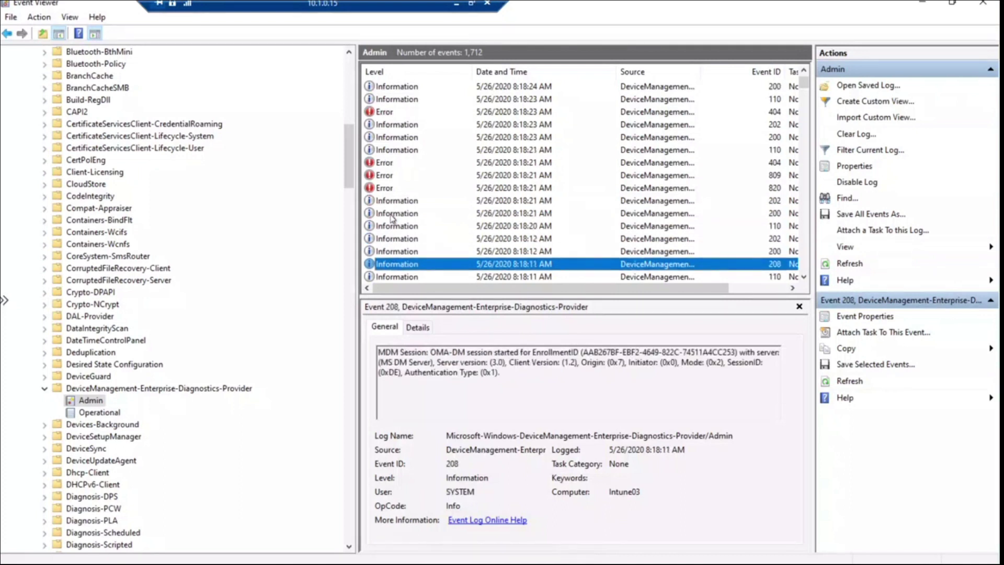
pyautogui.press('Down')
pyautogui.press('Up')
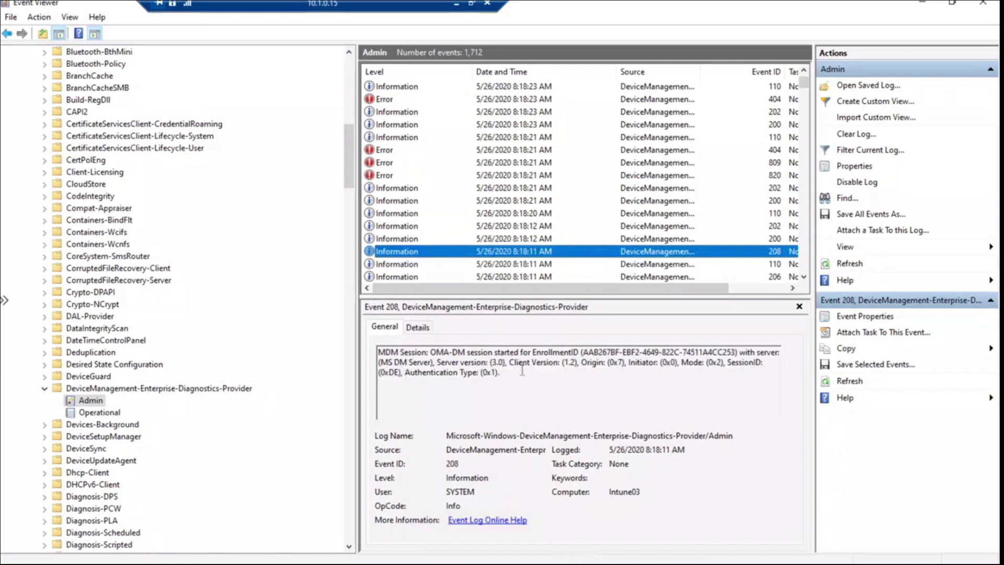
pyautogui.moveTo(522, 371); pyautogui.dragTo(354, 348)
pyautogui.click(536, 383)
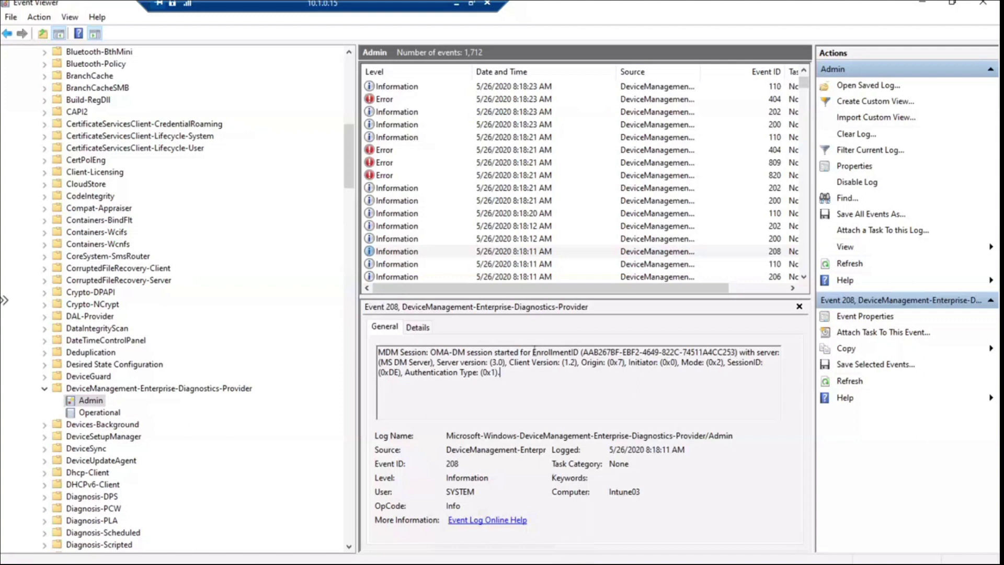
pyautogui.moveTo(499, 372); pyautogui.dragTo(379, 344)
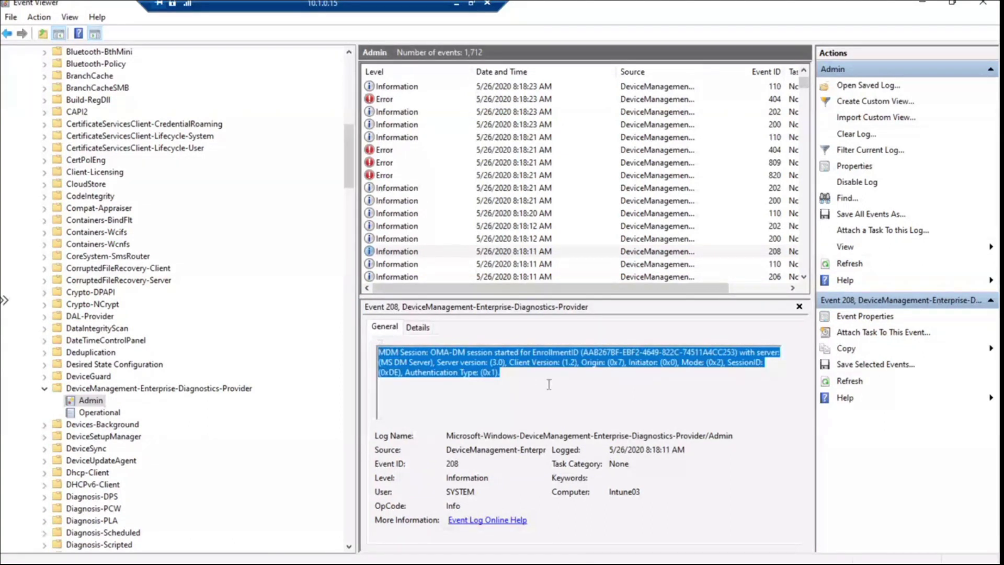
# Check the events around the sync session's start against the previous 8:09:58 AM session, ending on event 206.
pyautogui.click(397, 265)
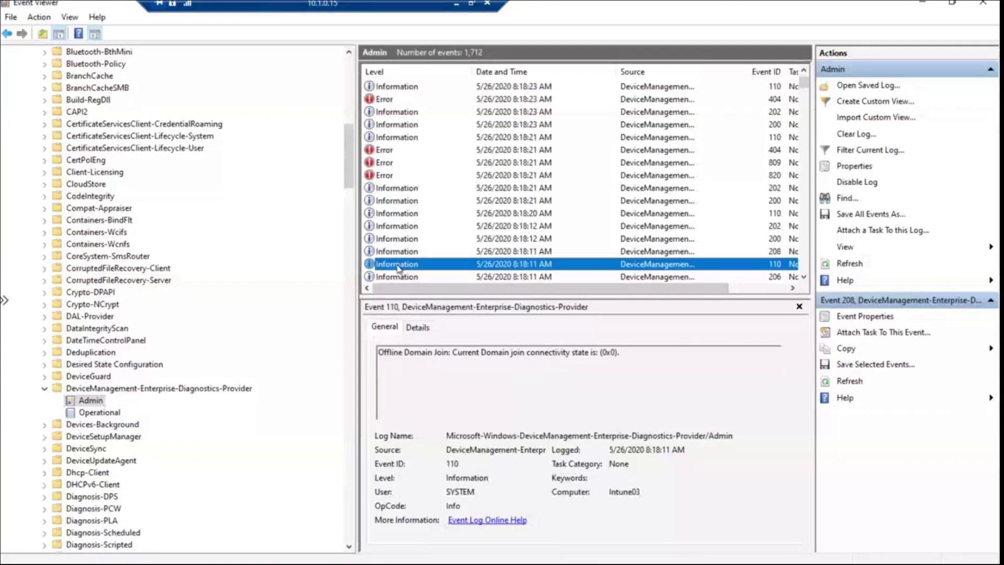
pyautogui.press('Down')
pyautogui.press('Down')
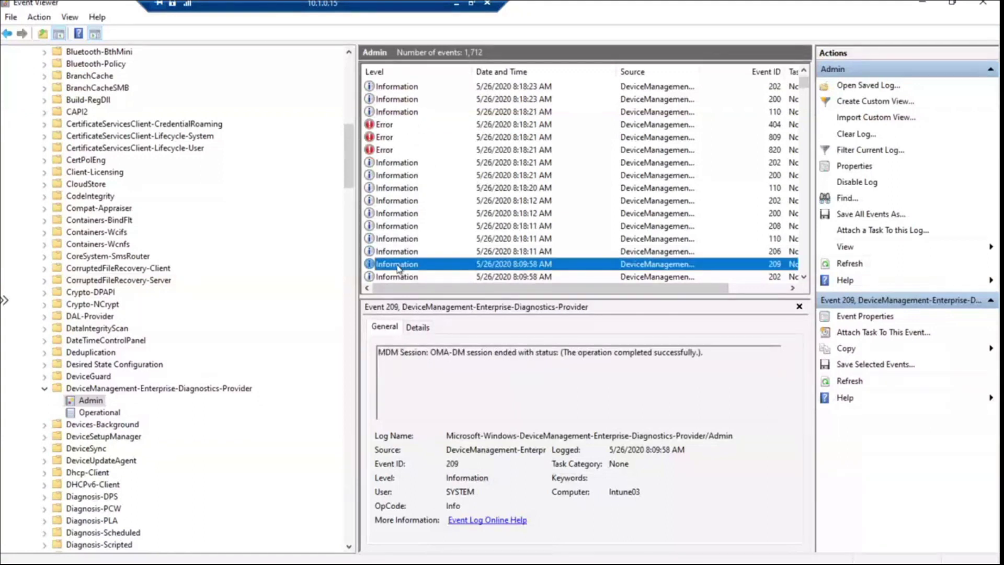
pyautogui.press('Down')
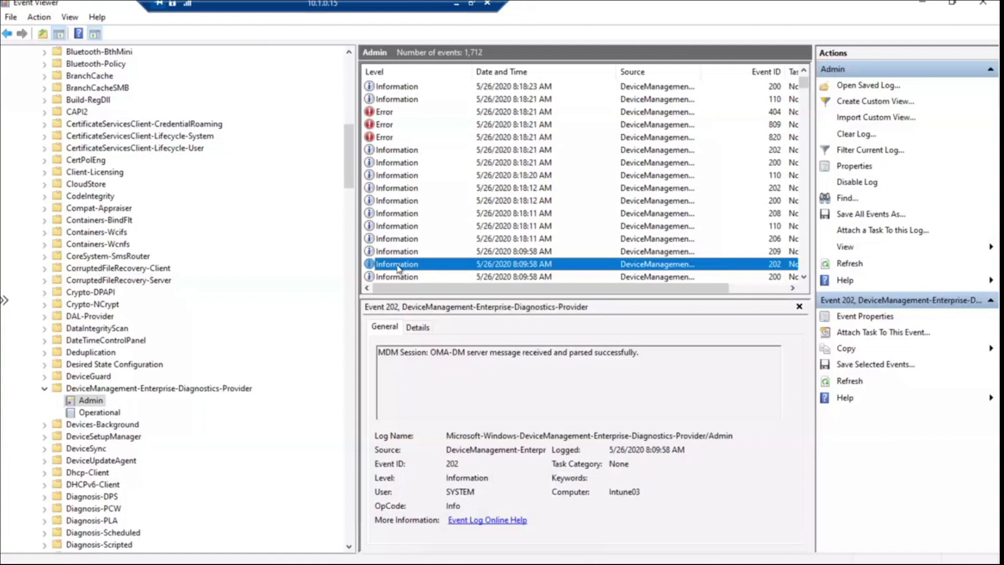
pyautogui.press('Up')
pyautogui.press('Up')
pyautogui.press('Up')
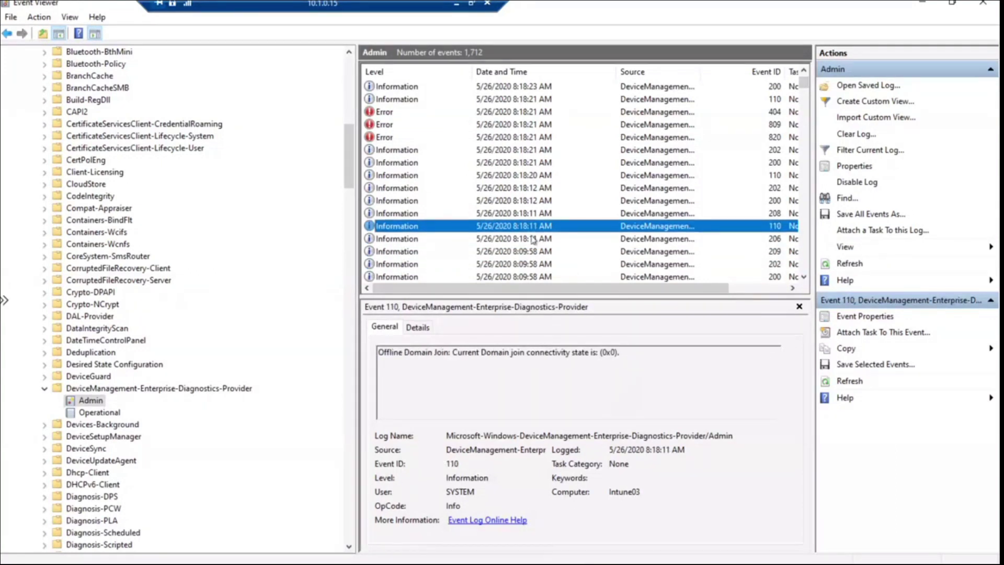
pyautogui.click(532, 240)
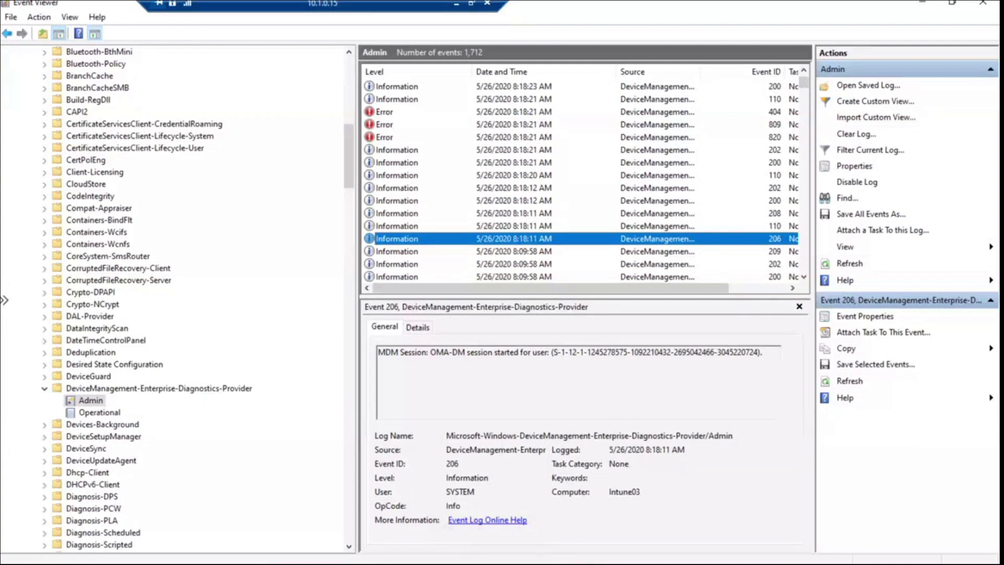
# Switch to Registry Editor and refresh the provider's Update key to recheck the SetDisablePauseUXAccess value.
pyautogui.hotkey('alt', 'Tab')
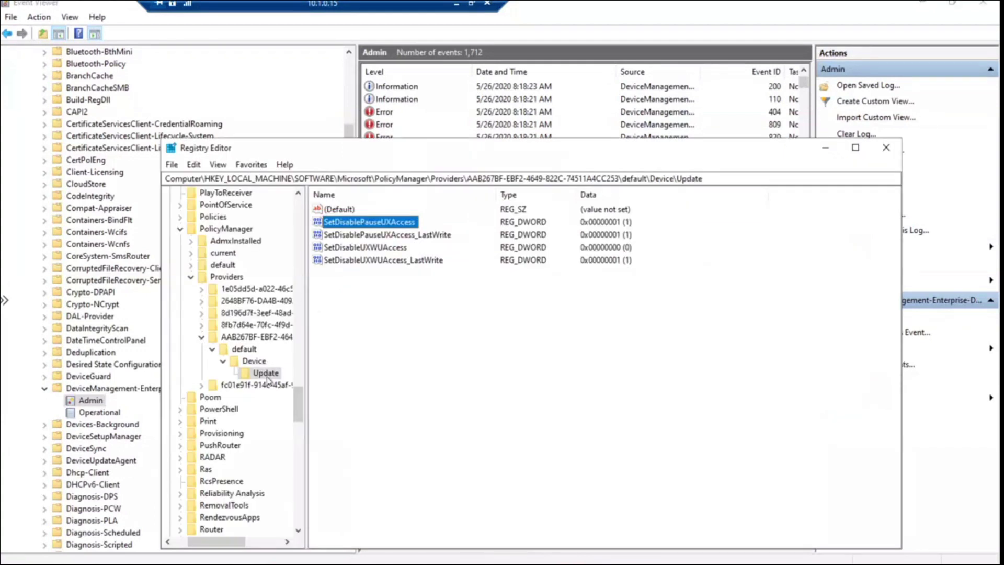
pyautogui.click(266, 374)
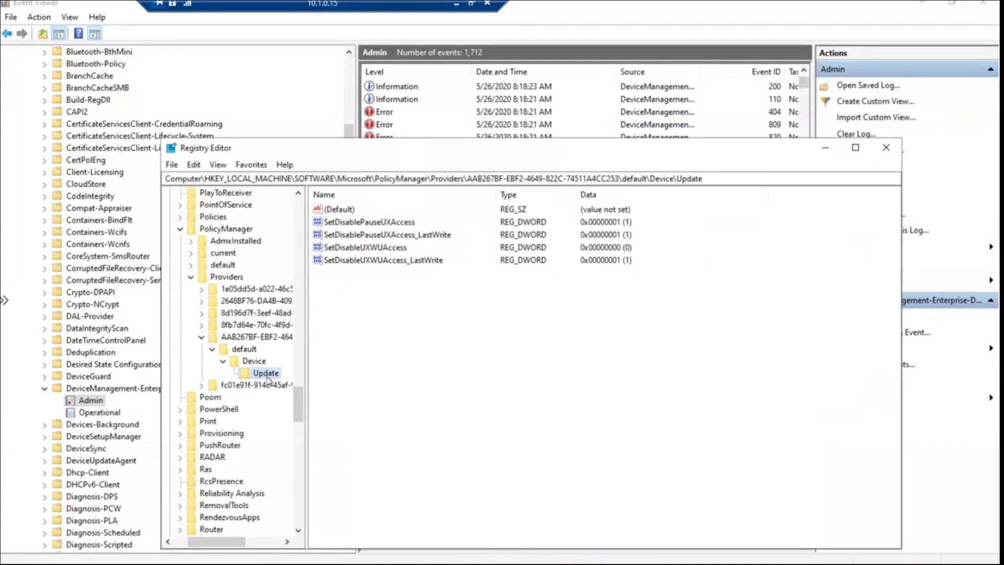
pyautogui.click(220, 165)
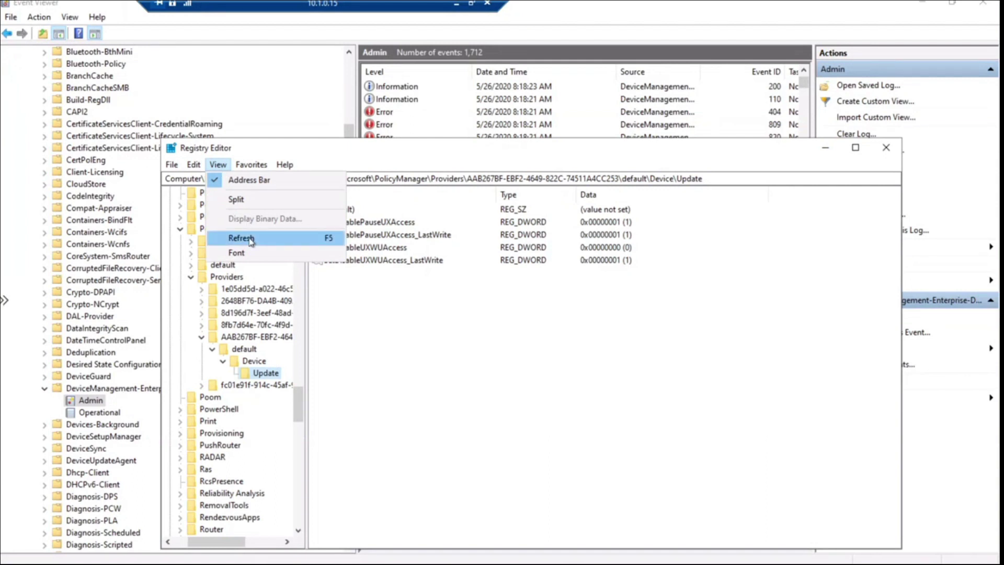
pyautogui.click(251, 241)
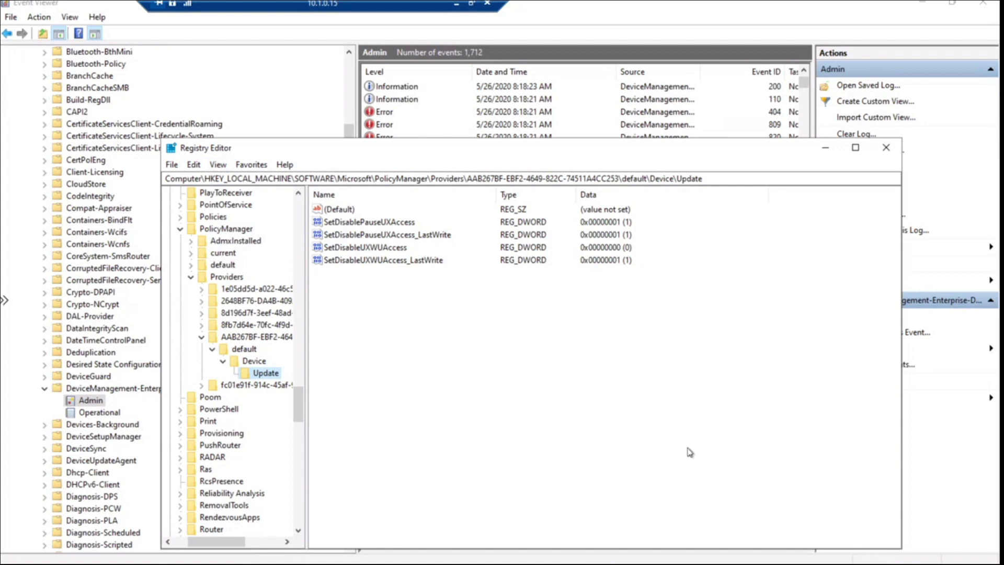
# Reload the Windows Update settings page in the 10.1.0.15 session to check the pause updates option.
pyautogui.click(454, 8)
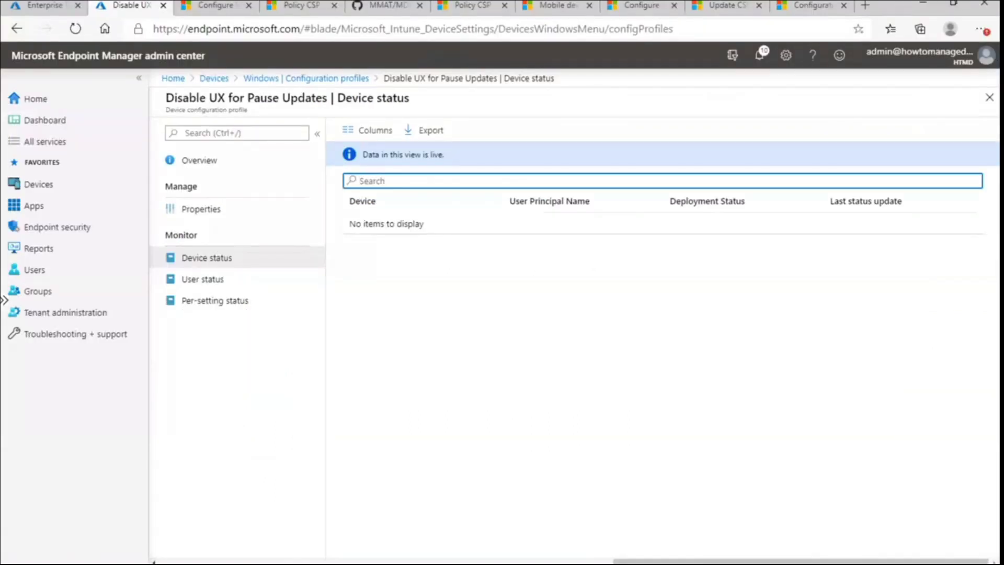
pyautogui.click(647, 538)
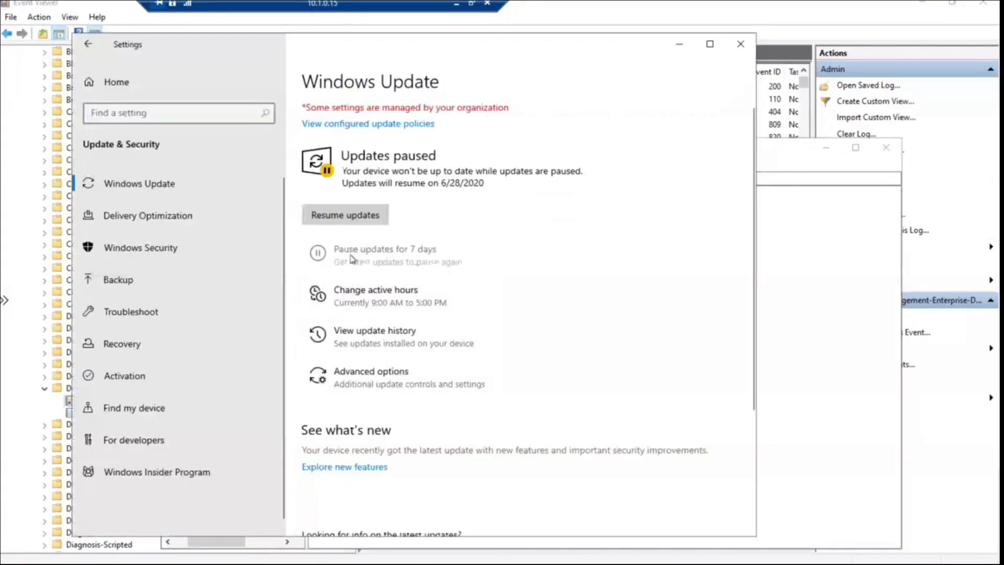
pyautogui.click(148, 215)
pyautogui.click(149, 184)
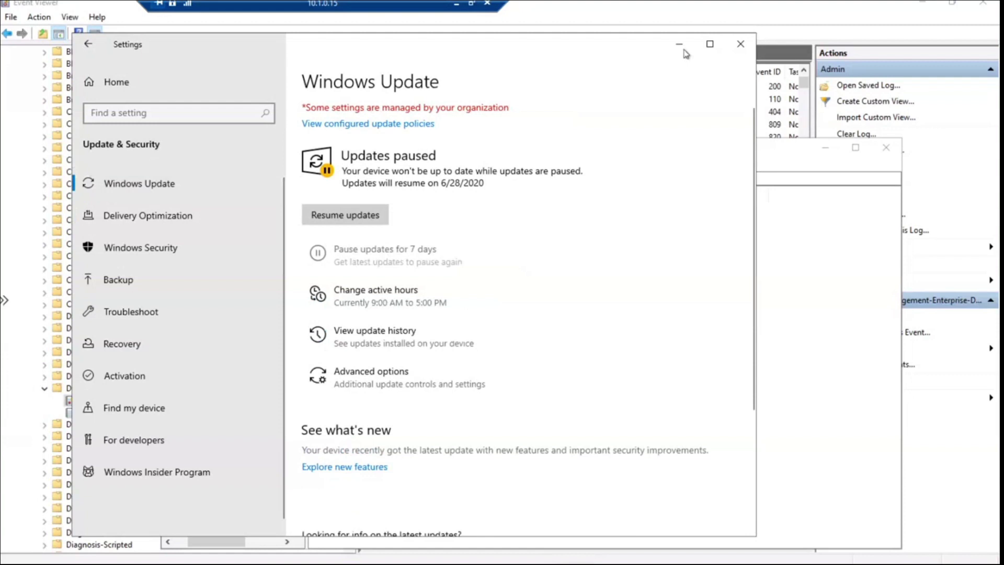
# Switch to the 10.1.0.16 remote session and refresh the DeviceManagement-Enterprise-Diagnostics-Provider Admin log in Event Viewer.
pyautogui.click(454, 7)
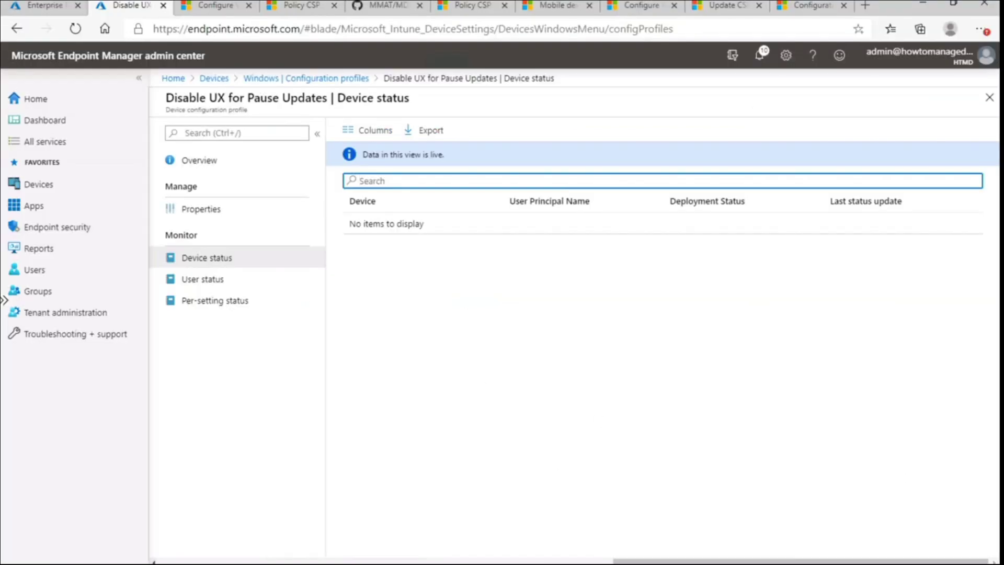
pyautogui.click(539, 546)
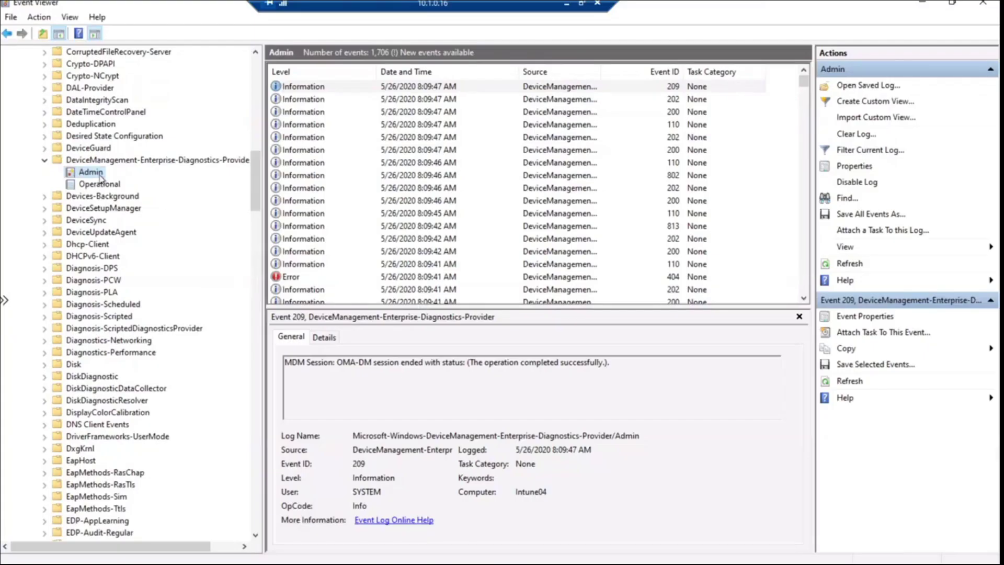
pyautogui.rightClick(101, 178)
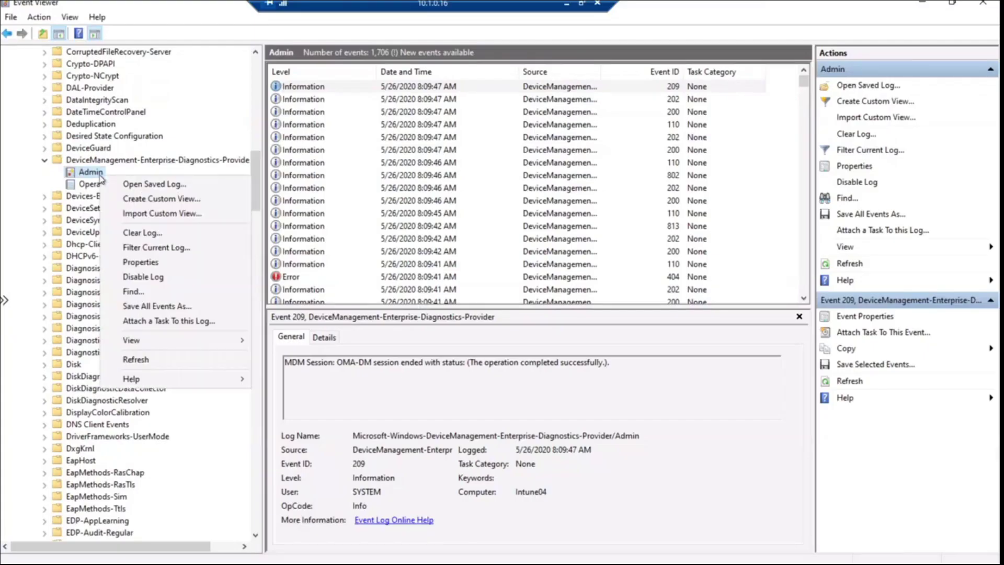
pyautogui.click(135, 359)
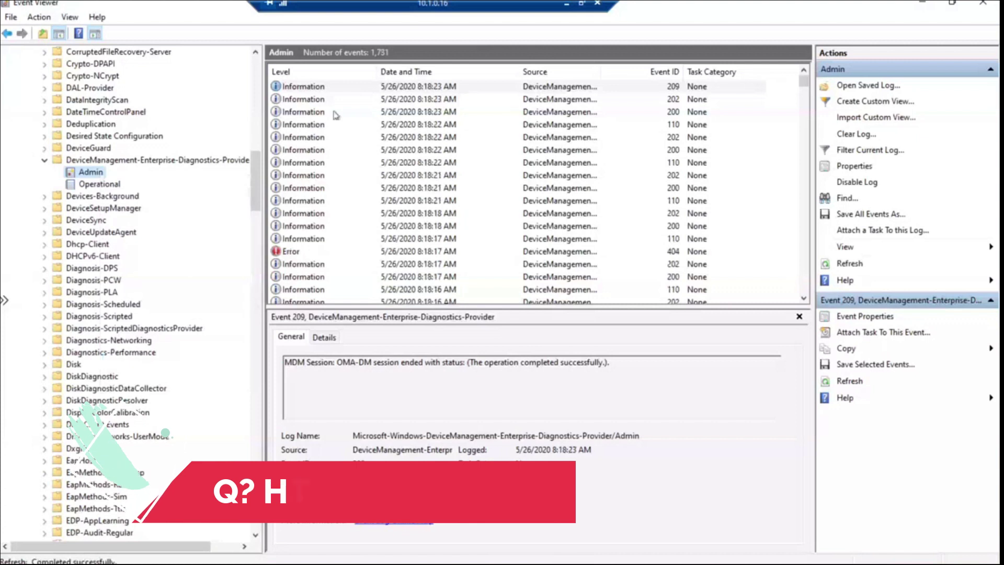
# Go through the newest Admin log events one by one back to event 208 and examine its OMA-DM session start description.
pyautogui.click(307, 101)
pyautogui.press('Down')
pyautogui.press('Down')
pyautogui.press('Down')
pyautogui.press('Down')
pyautogui.press('Down')
pyautogui.press('Down')
pyautogui.press('Down')
pyautogui.press('Down')
pyautogui.press('Down')
pyautogui.press('Down')
pyautogui.press('Down')
pyautogui.press('Down')
pyautogui.press('Down')
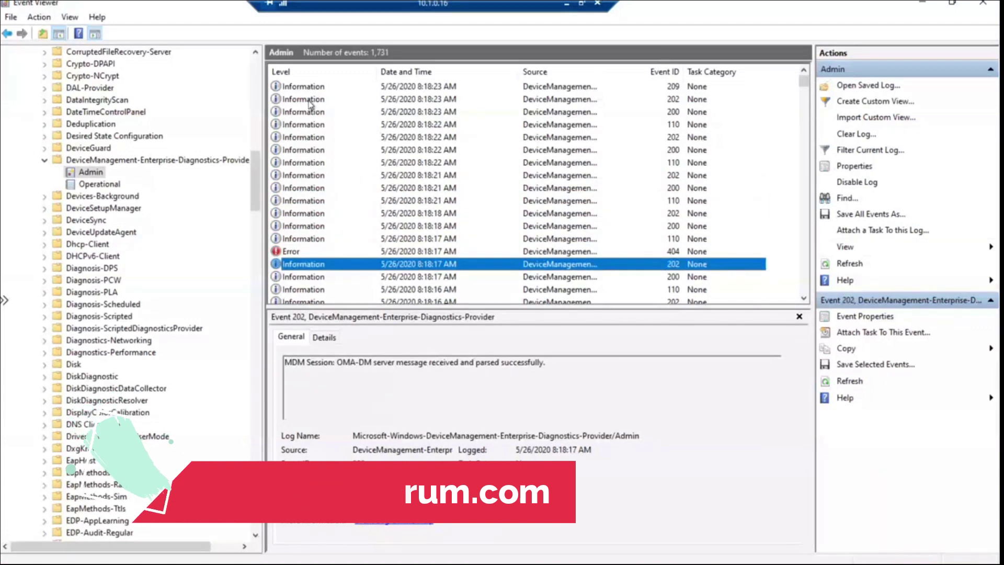
pyautogui.press('Up')
pyautogui.press('Down')
pyautogui.press('Down')
pyautogui.press('Down')
pyautogui.press('Down')
pyautogui.press('Down')
pyautogui.press('Down')
pyautogui.press('Down')
pyautogui.press('Down')
pyautogui.press('Down')
pyautogui.press('Down')
pyautogui.press('Up')
pyautogui.press('Up')
pyautogui.press('Down')
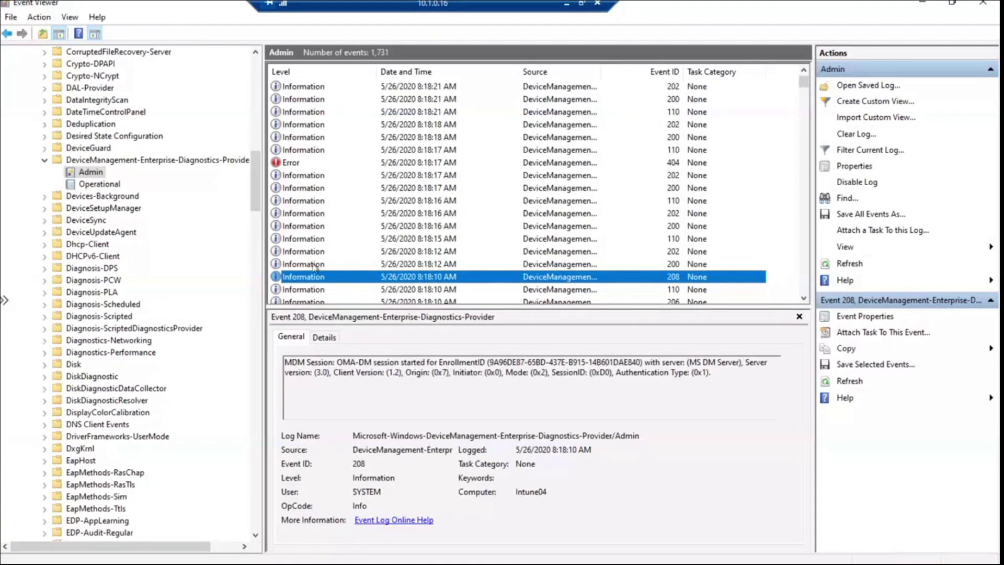
# Compare the events around the latest sync session's start with those of the previous 8:09:47 AM session.
pyautogui.press('Down')
pyautogui.press('Down')
pyautogui.press('Down')
pyautogui.press('Down')
pyautogui.press('Down')
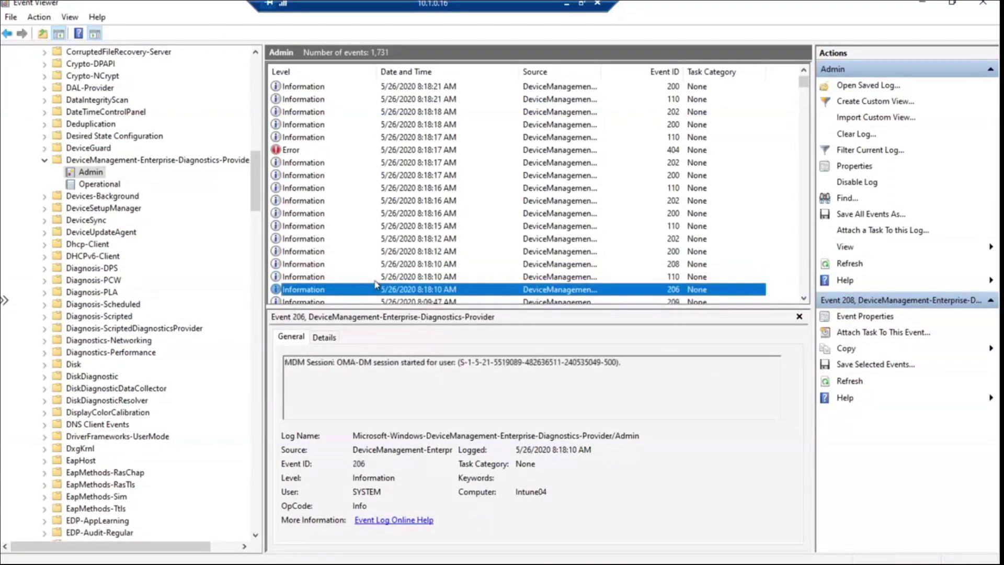
pyautogui.press('Down')
pyautogui.press('Down')
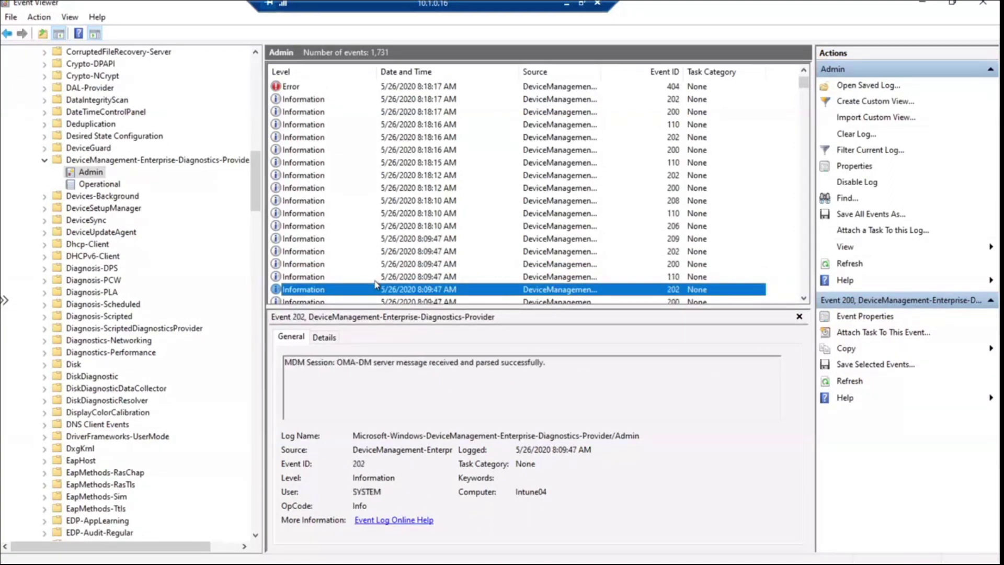
pyautogui.press('Down')
pyautogui.press('Up')
pyautogui.press('Up')
pyautogui.press('Up')
pyautogui.press('Up')
pyautogui.press('Up')
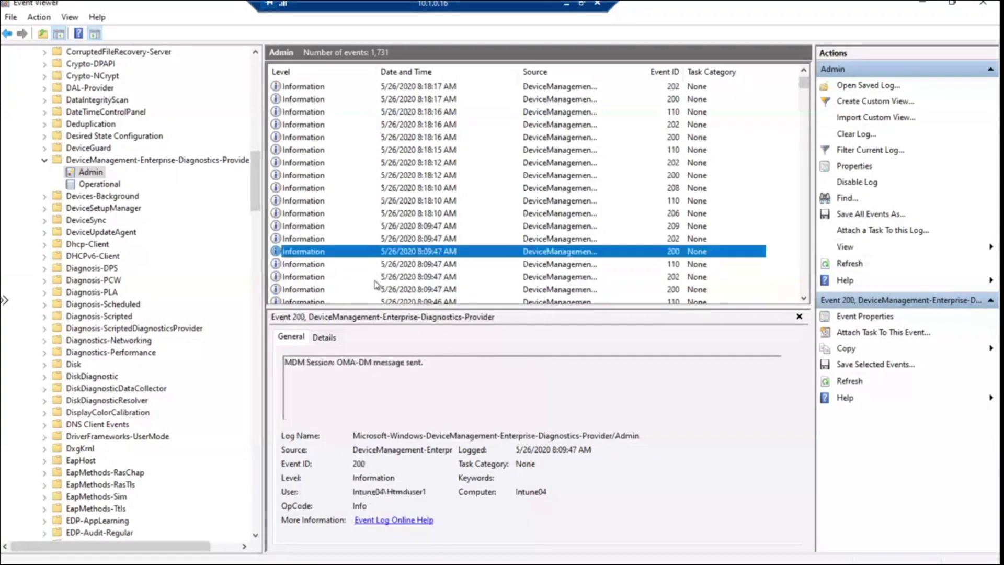
pyautogui.press('Up')
pyautogui.press('Up')
pyautogui.press('Up')
pyautogui.press('Up')
pyautogui.press('Up')
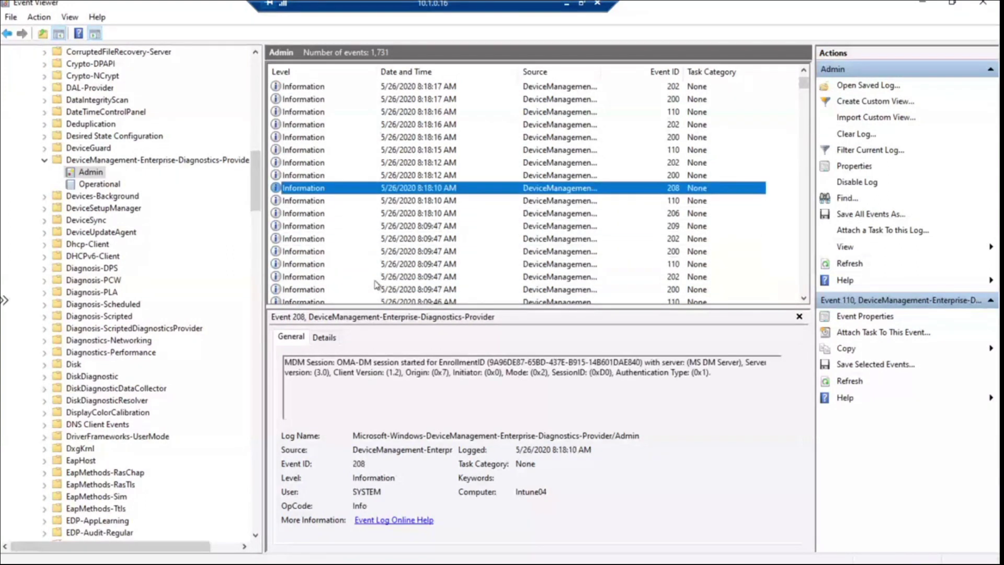
pyautogui.press('Up')
pyautogui.press('Up')
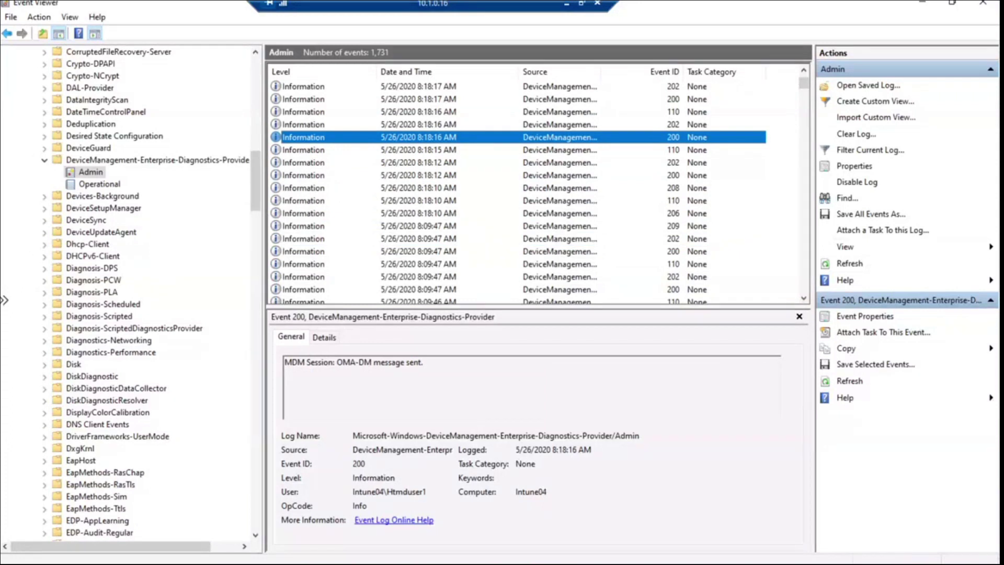
# Switch to Registry Editor and refresh the provider's Update key to check the SetDisablePauseUXAccess value on this device.
pyautogui.hotkey('alt', 'Tab')
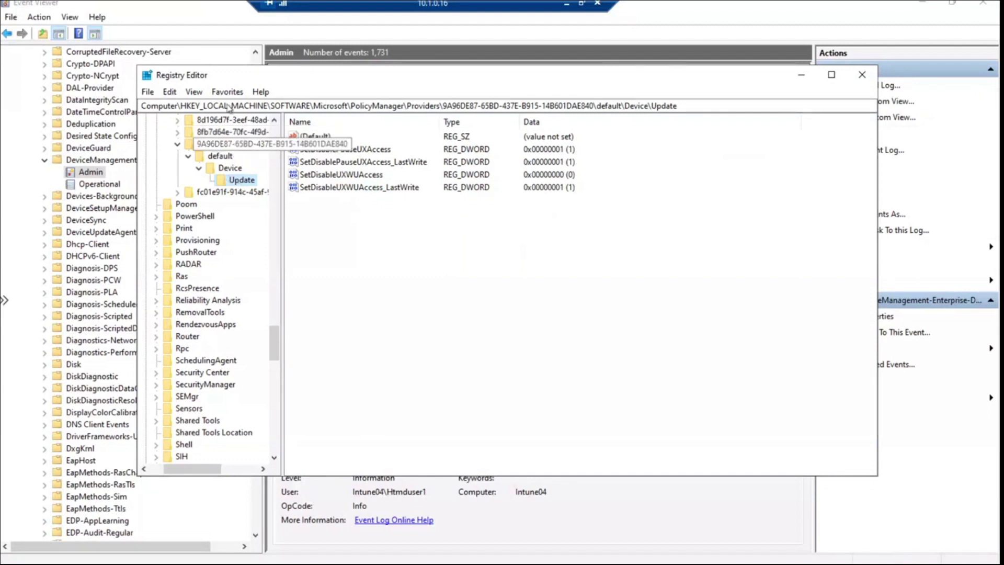
pyautogui.click(194, 91)
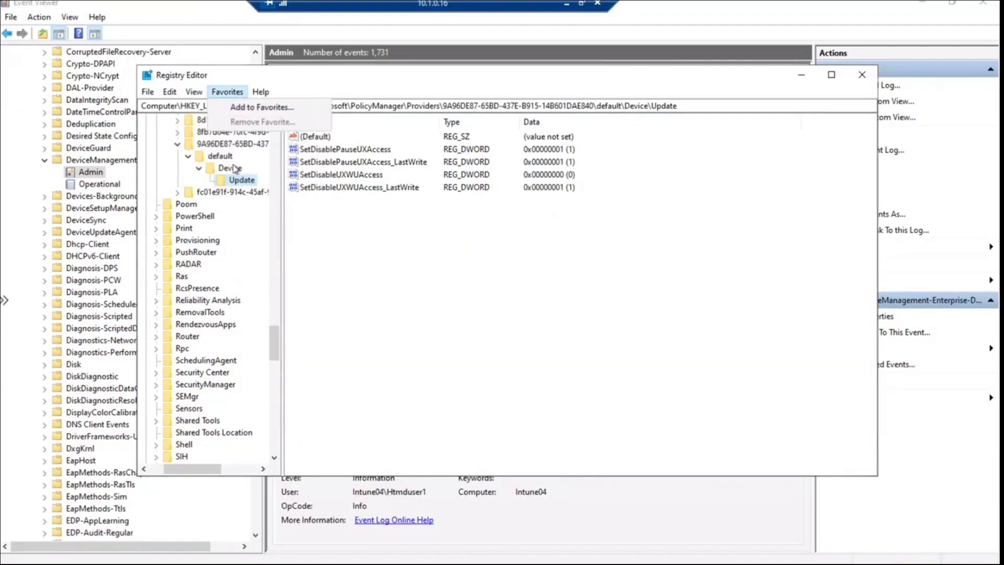
pyautogui.press('Escape')
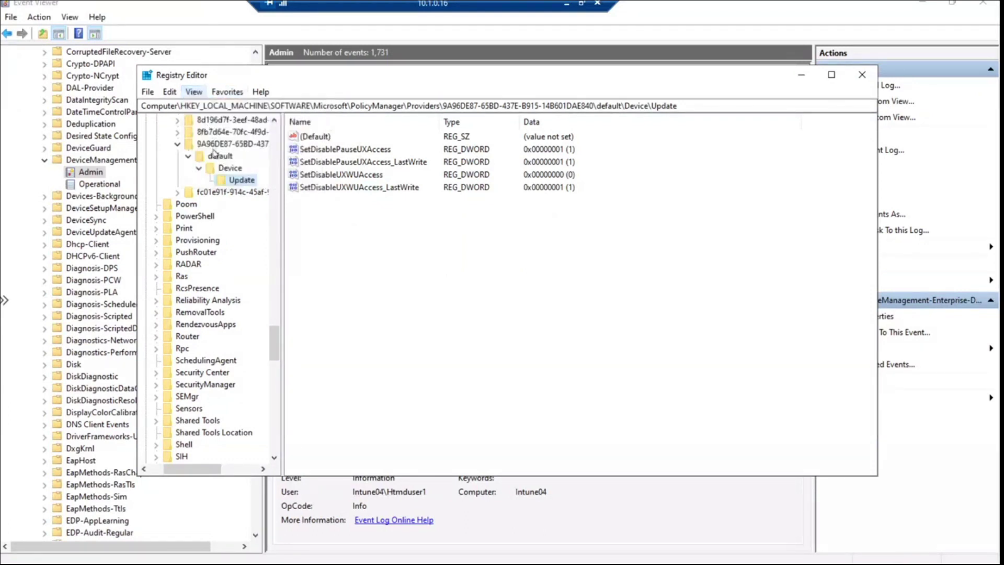
pyautogui.click(194, 91)
pyautogui.click(221, 165)
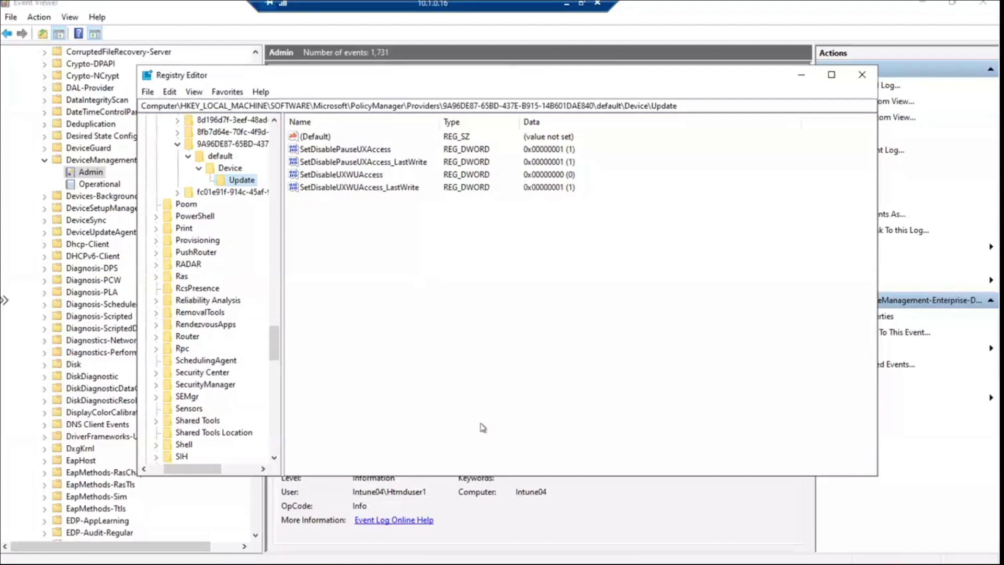
# Return to the Endpoint Manager admin center and review the user status and overview of Disable UX for Pause Updates.
pyautogui.click(566, 7)
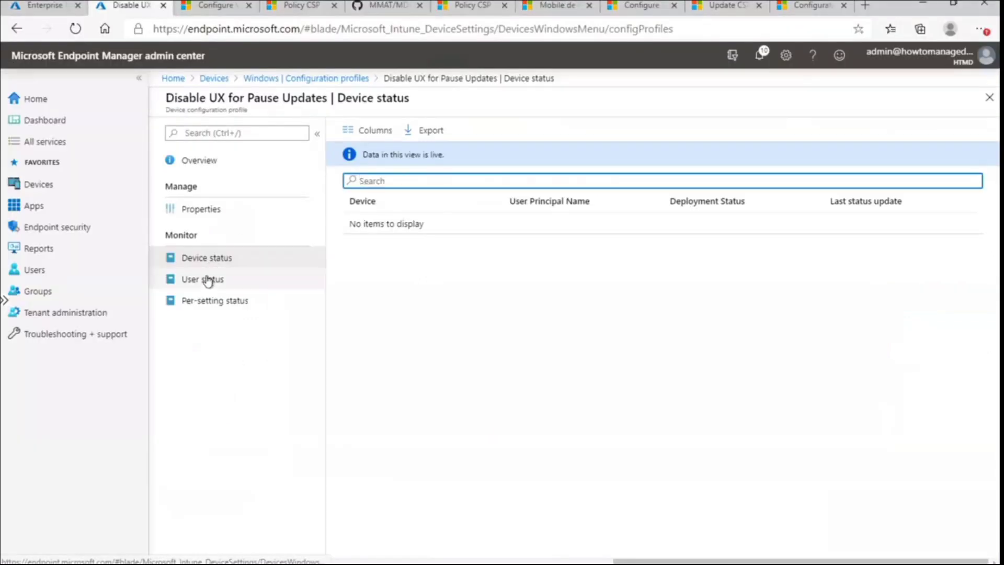
pyautogui.click(208, 279)
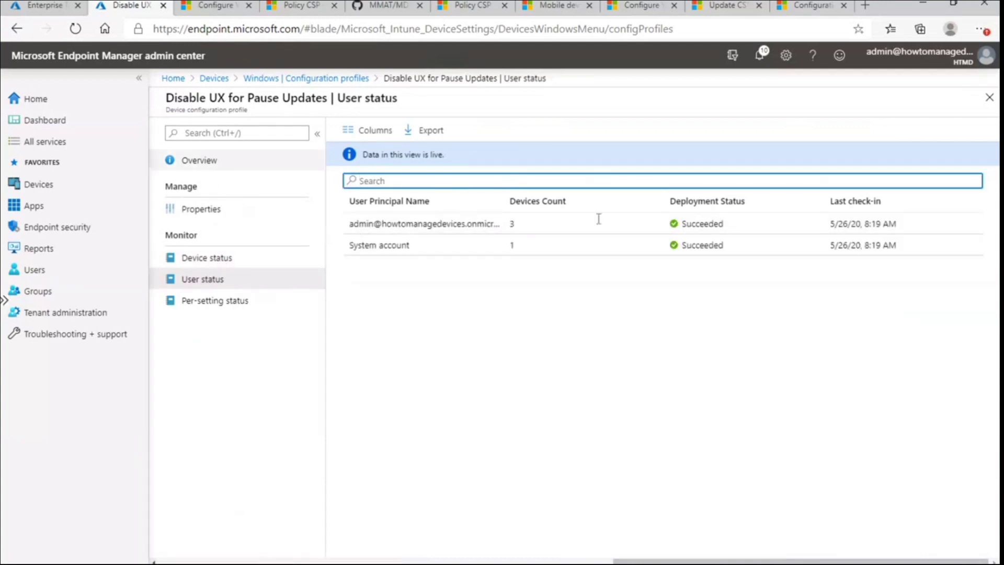
pyautogui.click(204, 162)
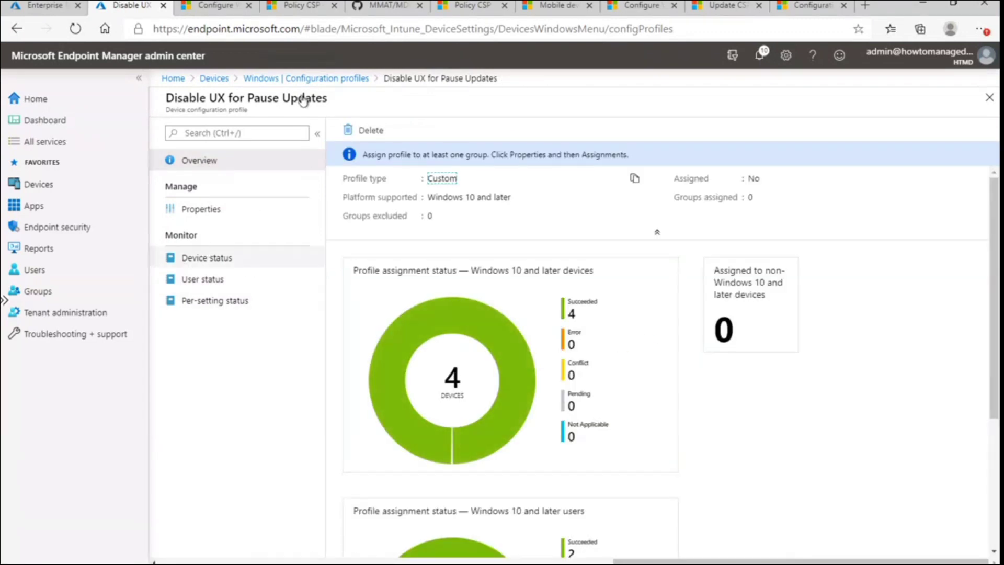
# Open the Disable UX Option for Windows Update profile and check its assignment overview and device status.
pyautogui.click(306, 78)
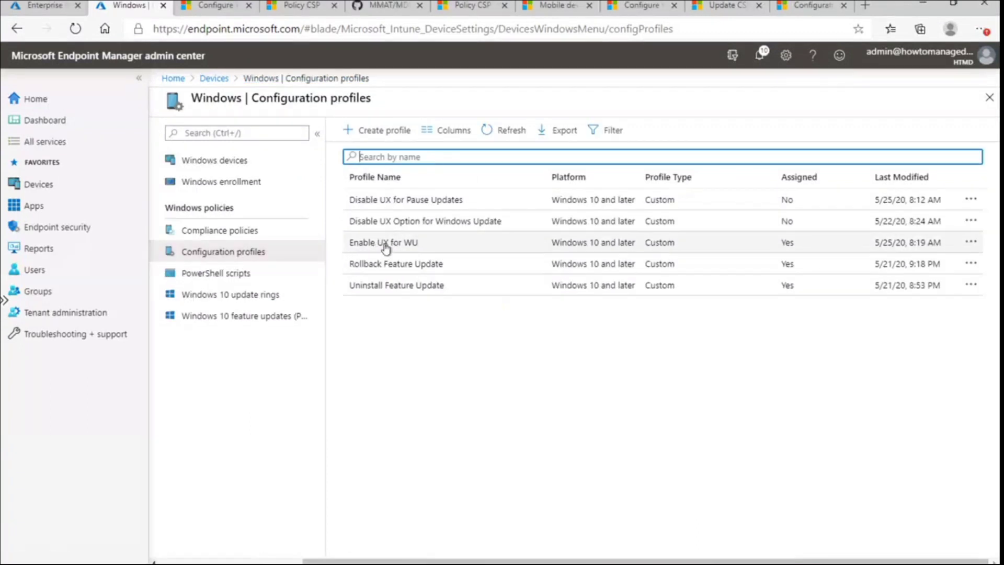
pyautogui.click(407, 222)
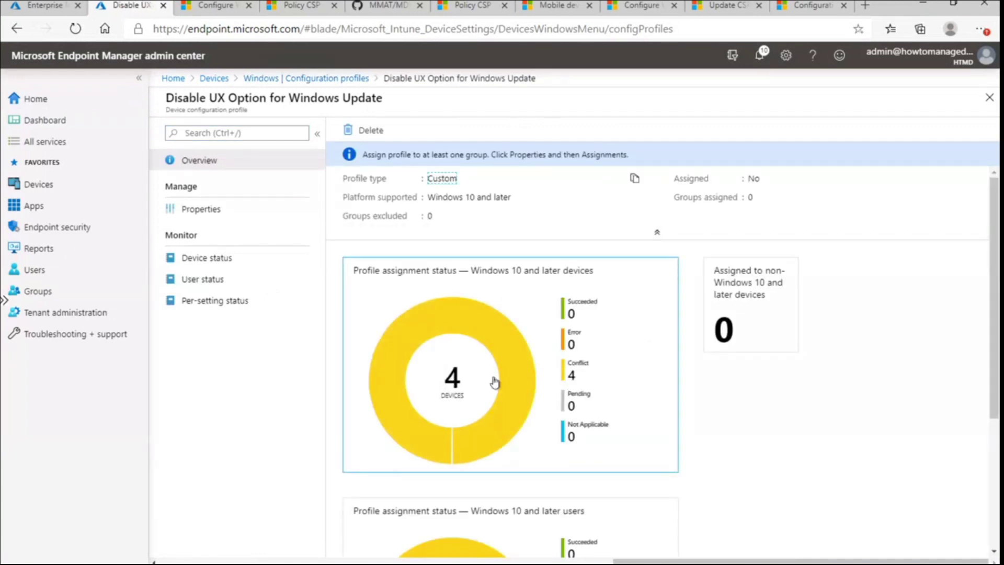
pyautogui.click(219, 257)
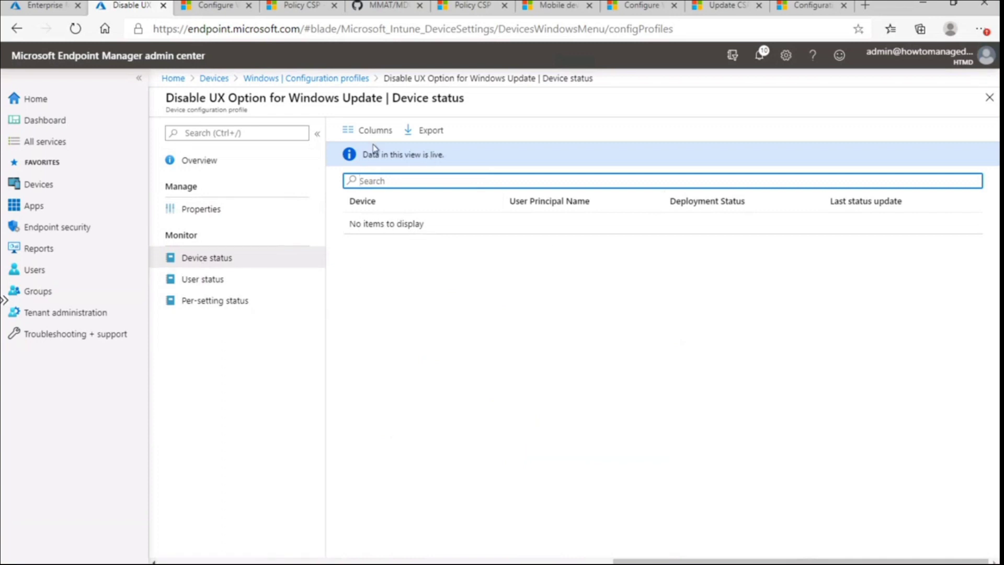
# Reopen the Disable UX for Pause Updates profile and recheck its device status and assignment overview.
pyautogui.click(311, 78)
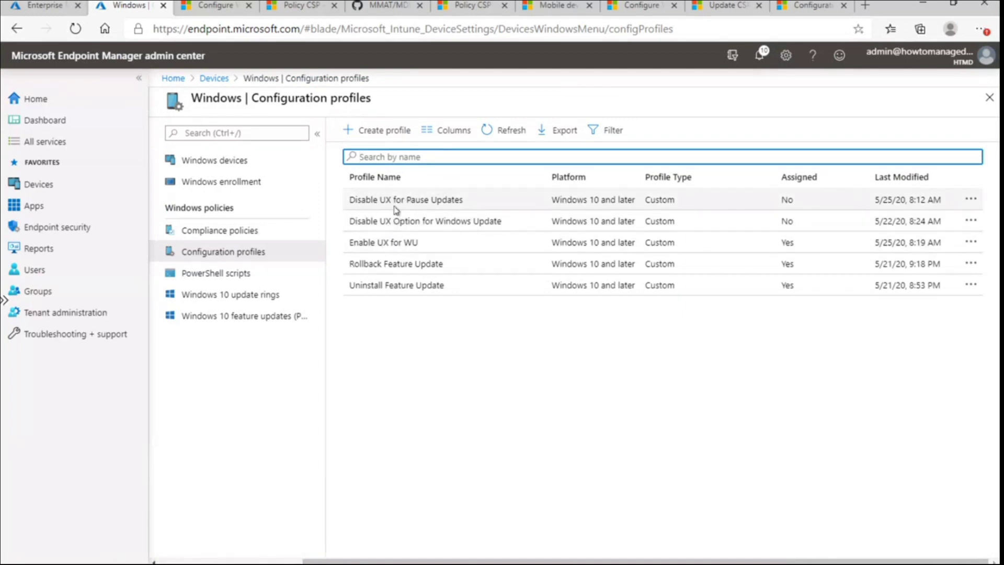
pyautogui.click(438, 204)
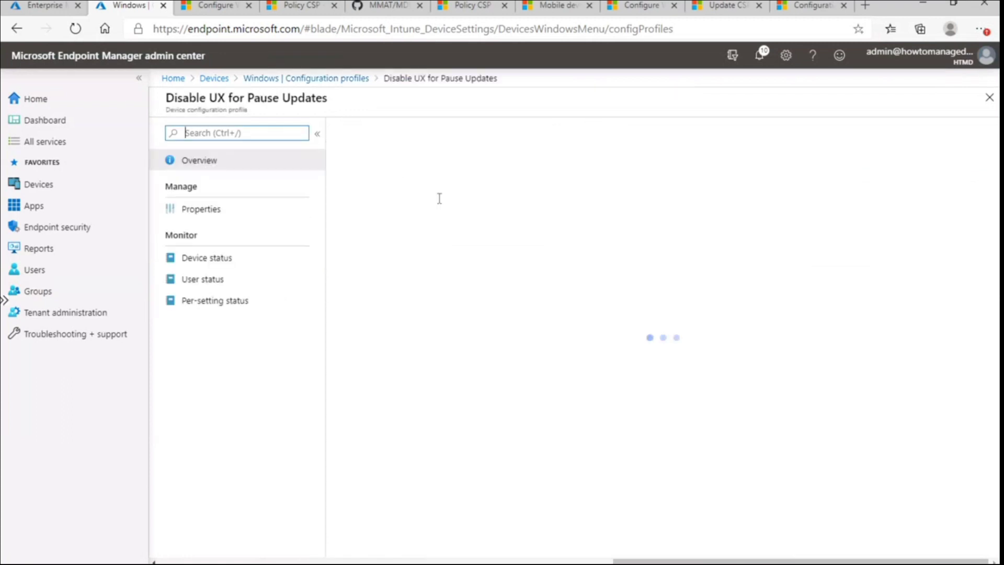
pyautogui.click(209, 262)
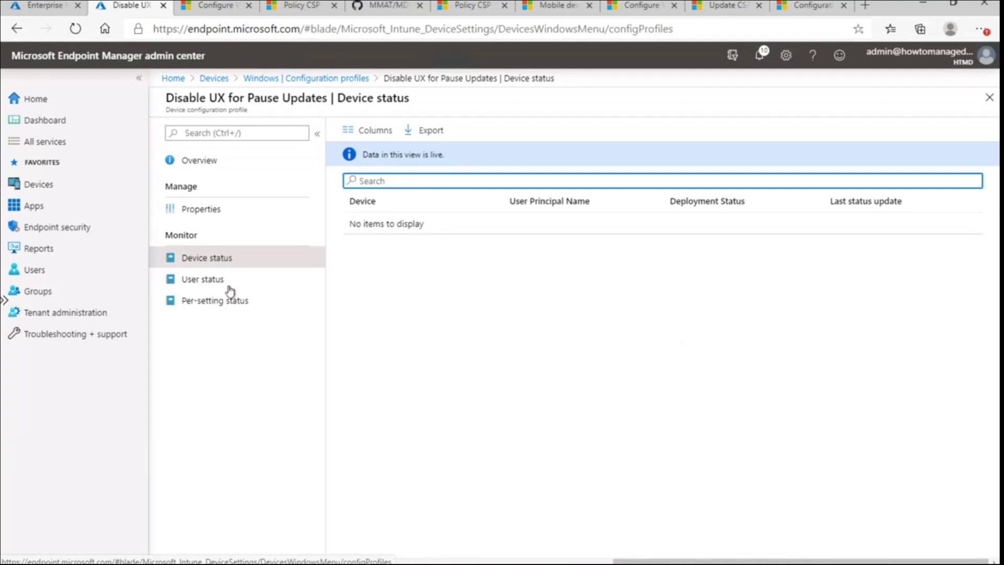
pyautogui.click(198, 166)
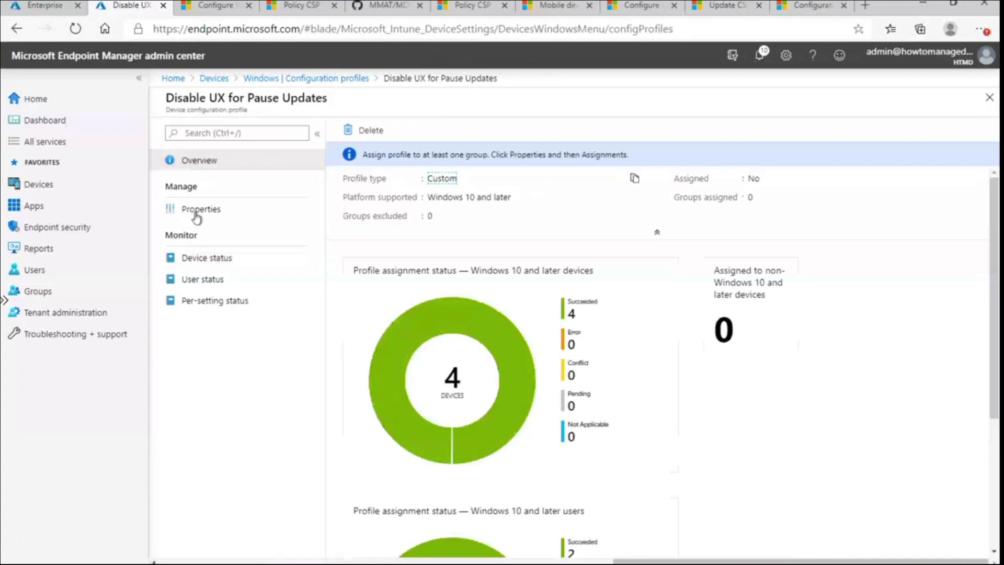
# Start a Custom configuration profile for Windows 10 and later and name it "Enable Pause Button for WU".
pyautogui.click(290, 79)
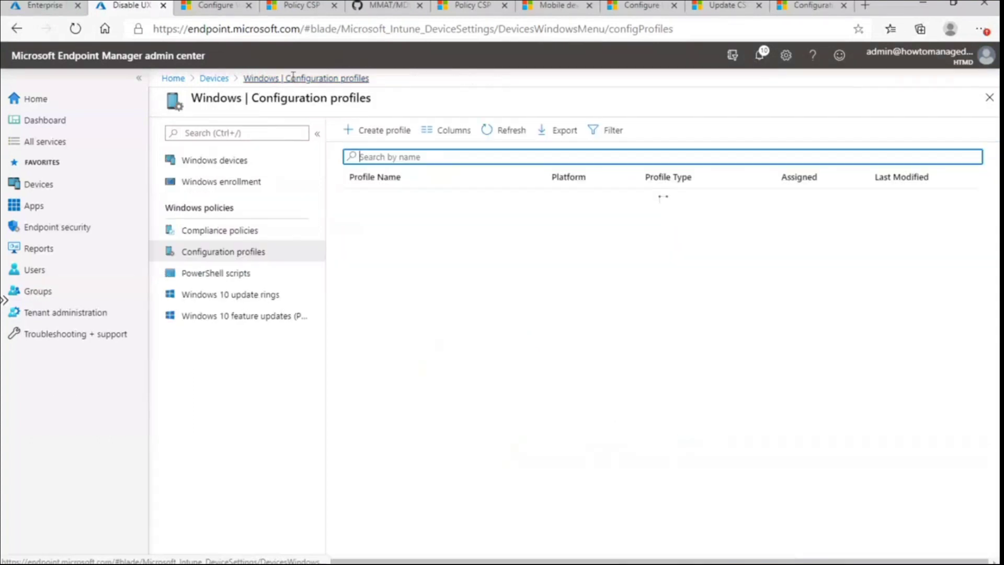
pyautogui.click(380, 129)
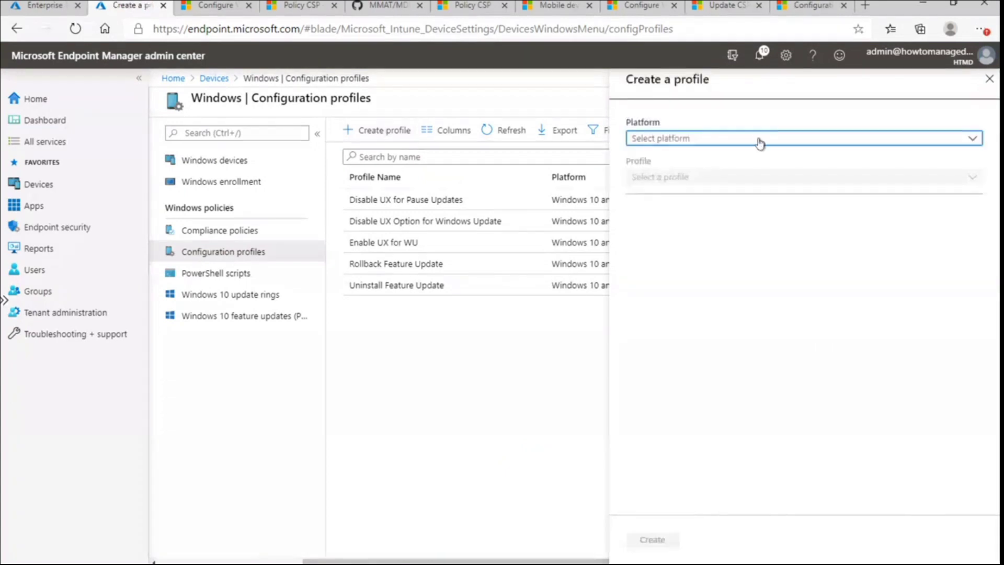
pyautogui.click(757, 139)
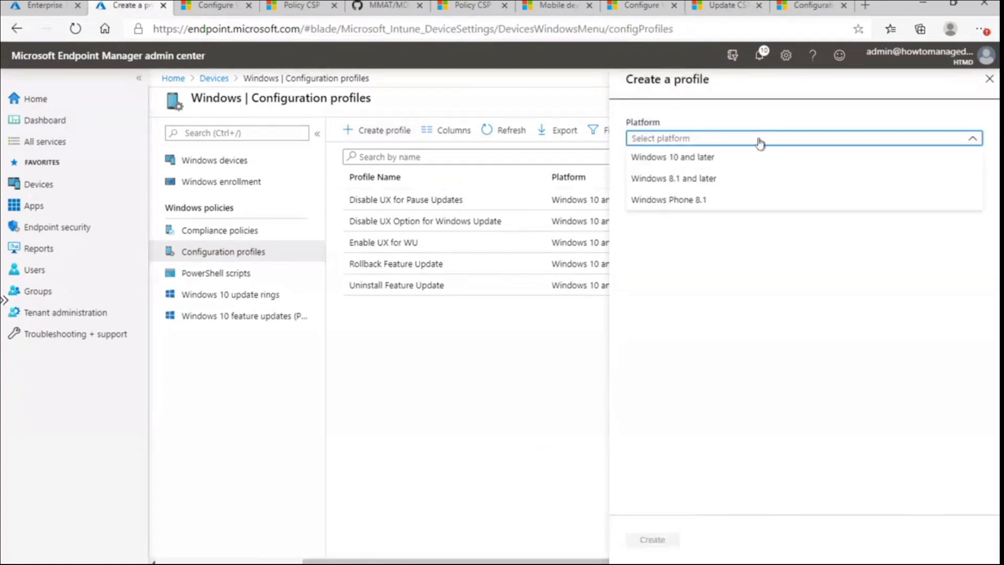
pyautogui.click(718, 160)
pyautogui.click(759, 179)
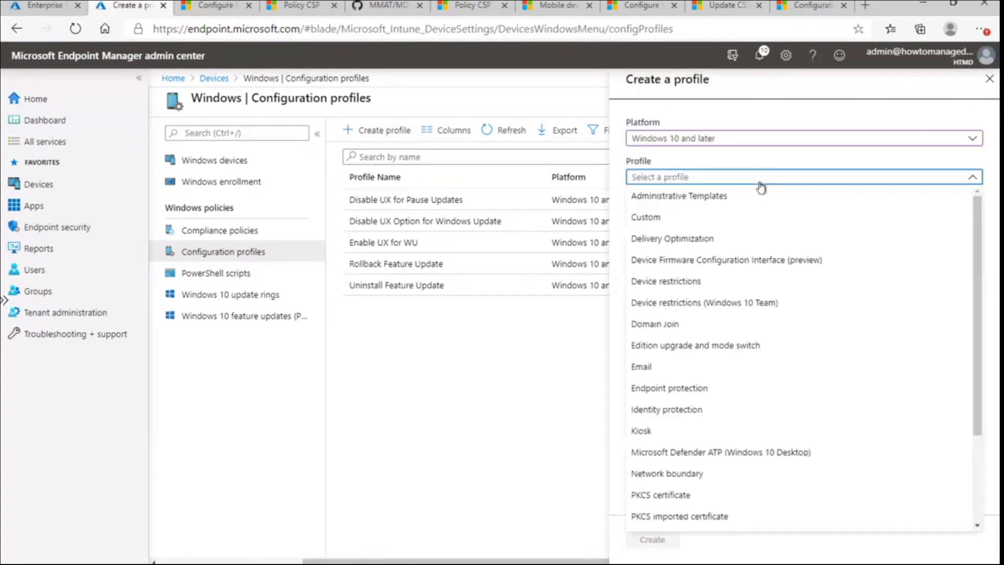
pyautogui.click(654, 219)
pyautogui.click(660, 540)
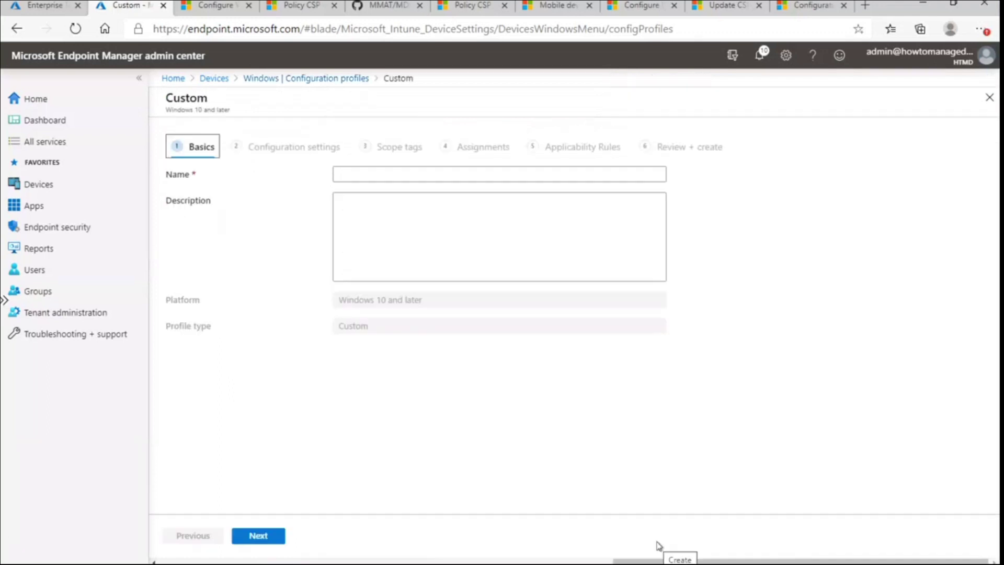
pyautogui.click(438, 172)
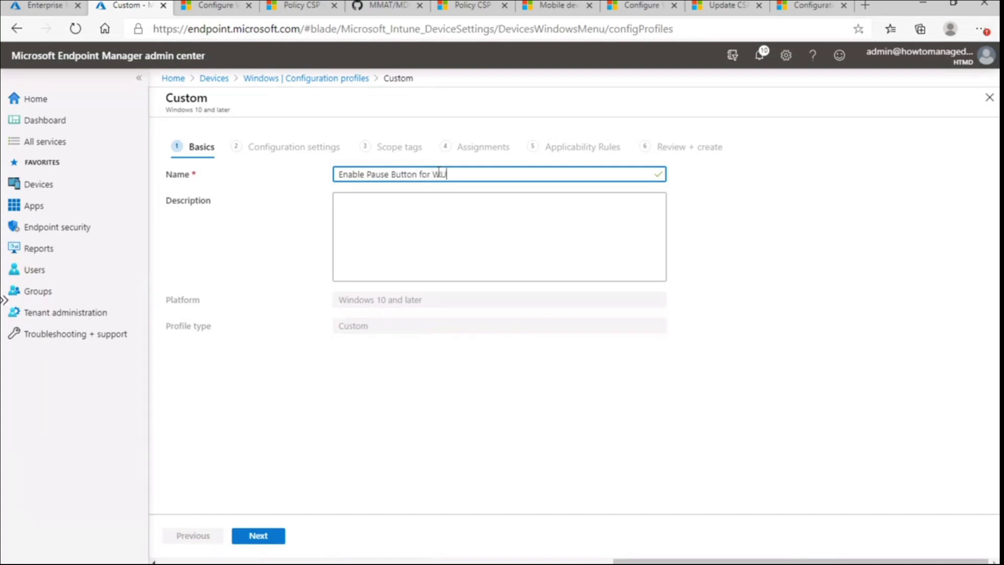
pyautogui.click(449, 218)
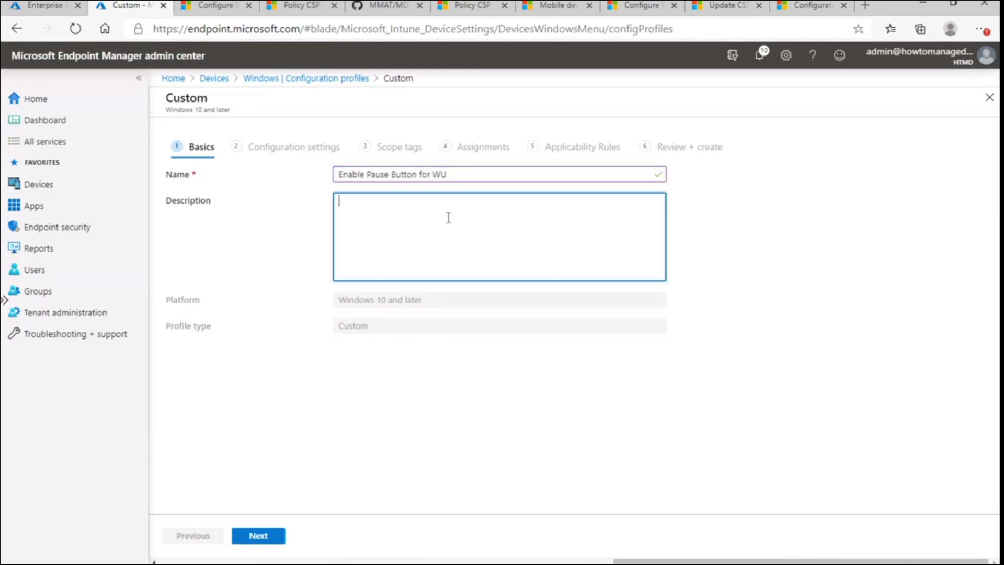
# Copy ./Device/Vendor/MSFT/Policy/Config/Update/SetDisablePauseUXAccess from Software Update.txt in Notepad into the profile's description and add the line "Disable = 1".
pyautogui.click(537, 563)
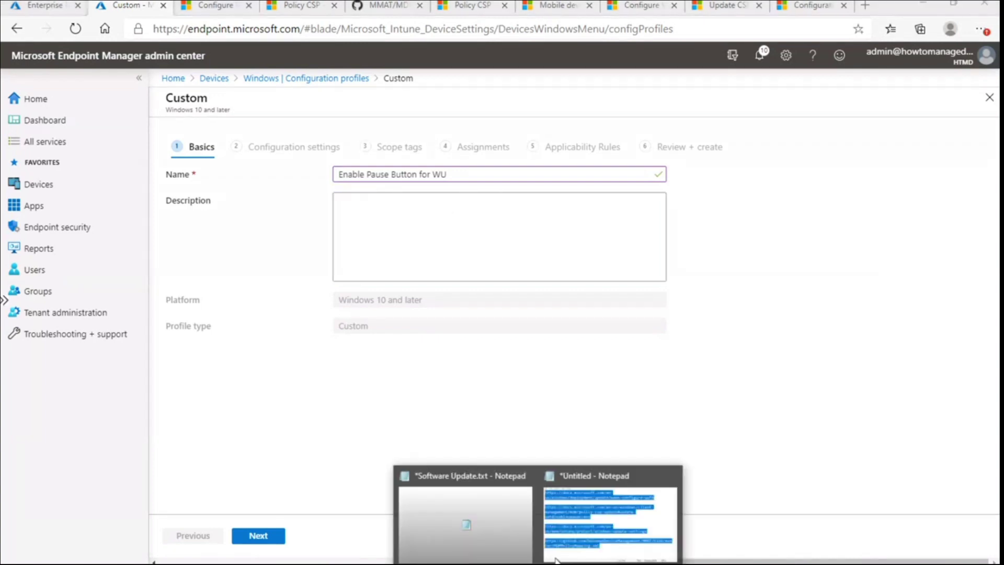
pyautogui.click(499, 527)
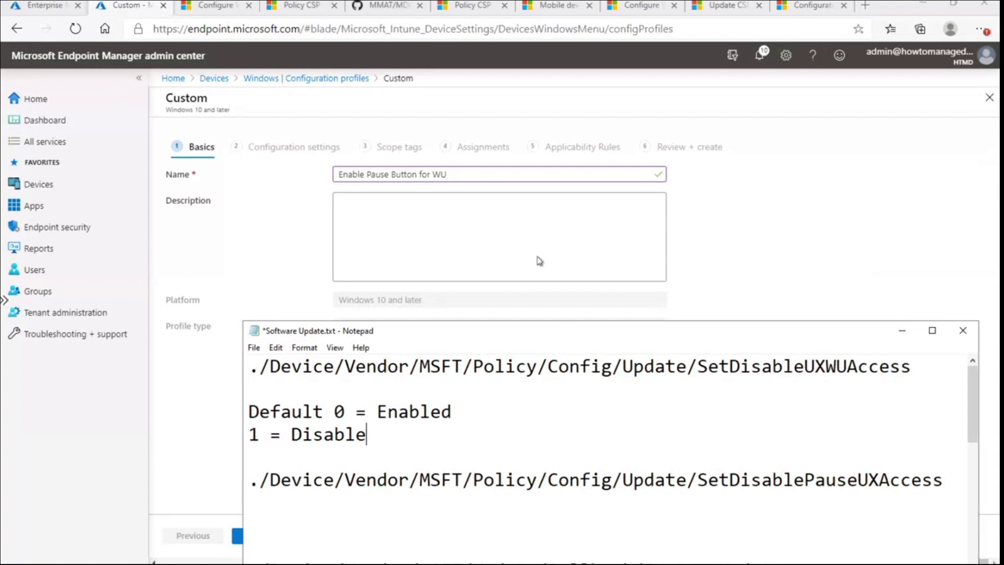
pyautogui.moveTo(518, 331); pyautogui.dragTo(466, 170)
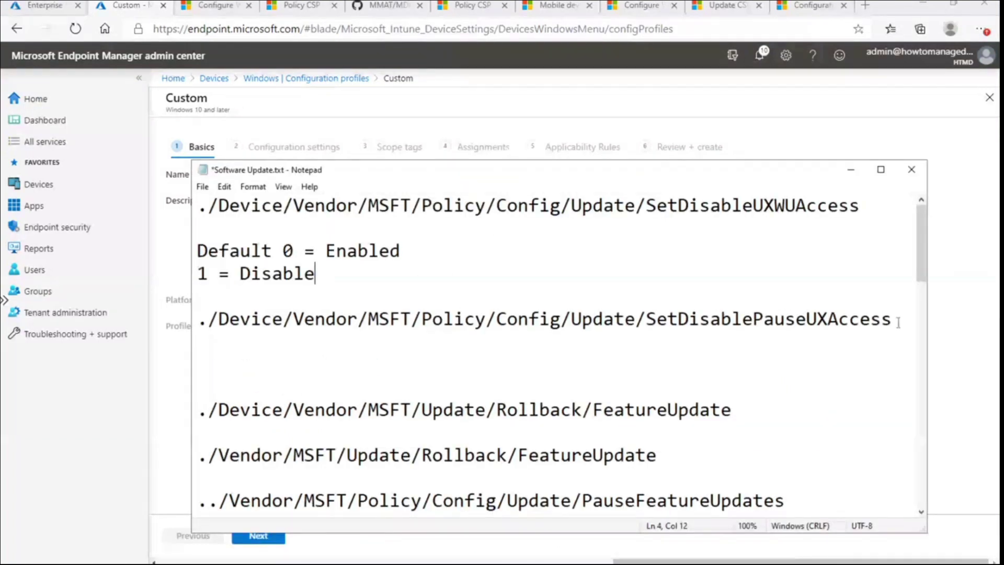
pyautogui.moveTo(889, 323); pyautogui.dragTo(198, 318)
pyautogui.hotkey('ctrl', 'c')
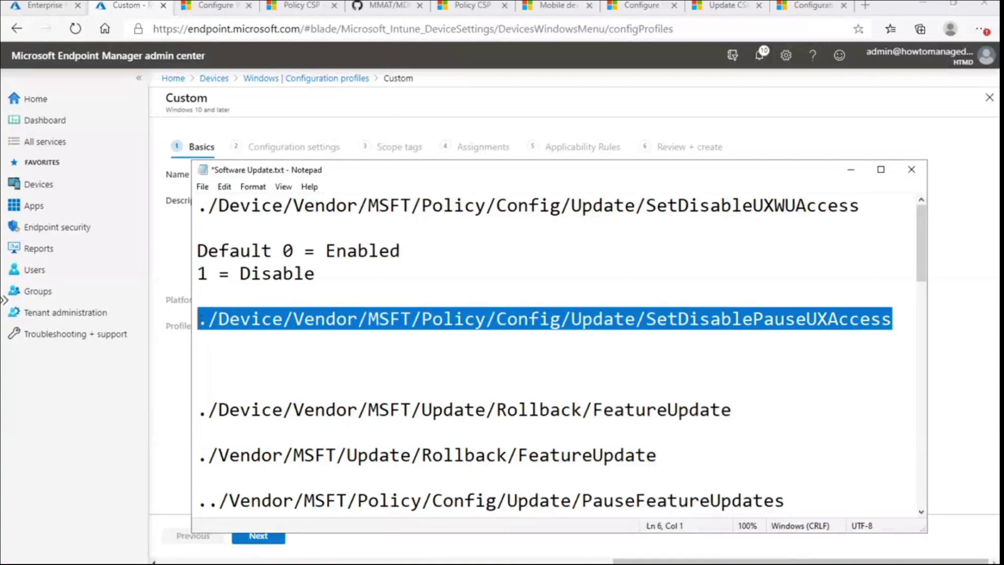
pyautogui.click(850, 169)
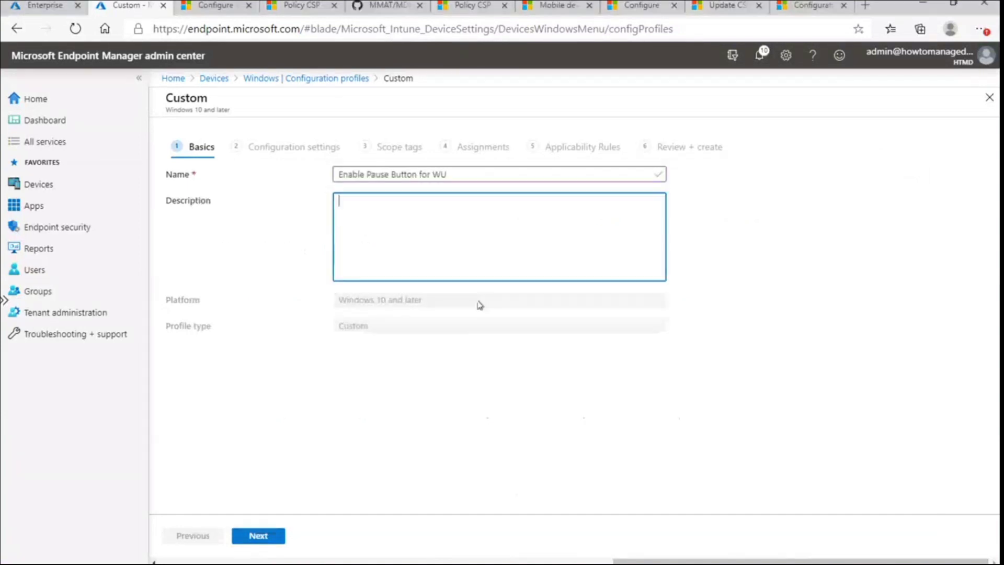
pyautogui.hotkey('ctrl', 'v')
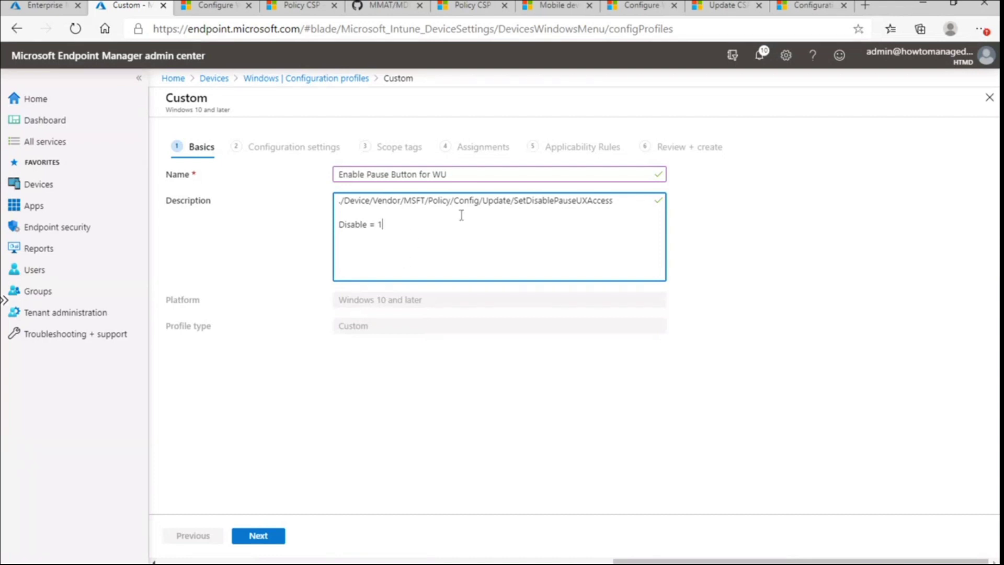
# Proceed to the configuration settings and start a new OMA-URI row named "Enable Update/SetDisablePauseUXAccess".
pyautogui.click(265, 535)
pyautogui.click(580, 174)
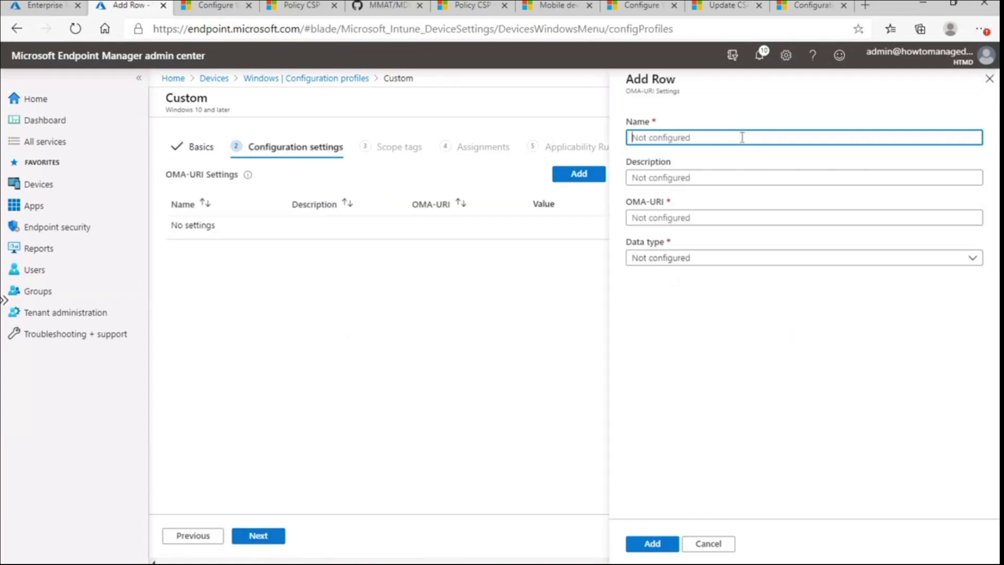
pyautogui.write('./Device/Vendor/MSFT/Policy/Config/Update/SetDisablePauseUXAccess')
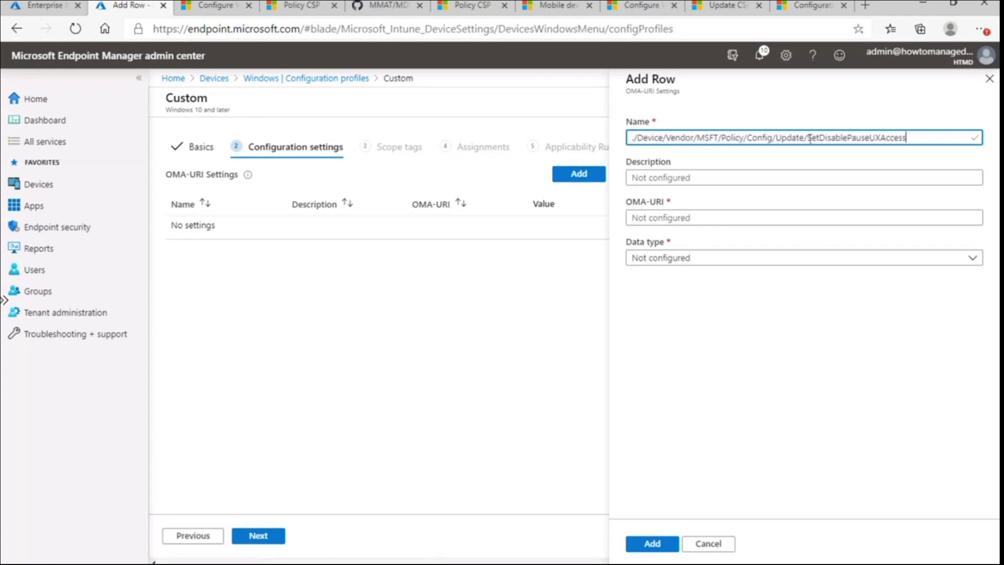
pyautogui.hotkey('shift', 'Home')
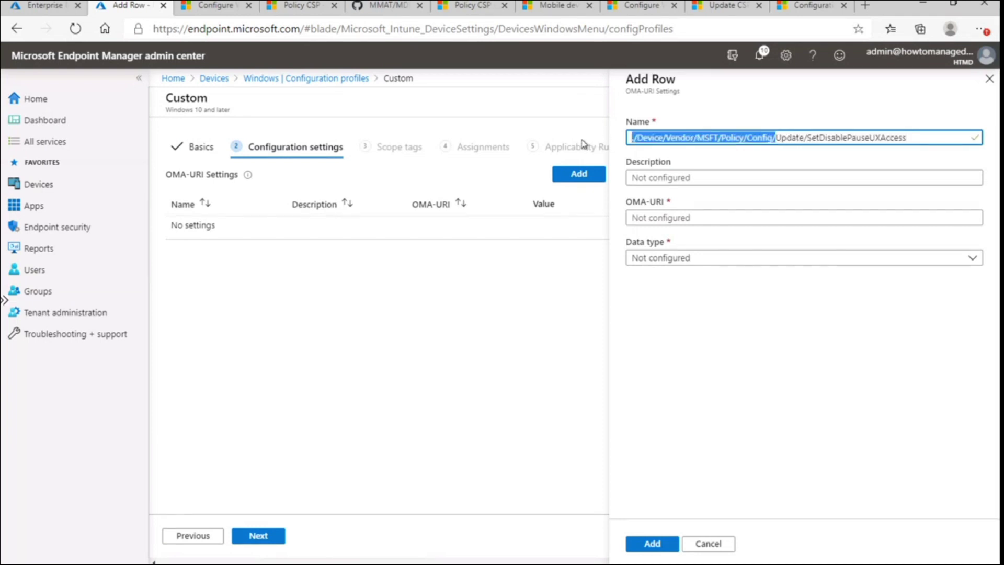
pyautogui.press('BackSpace')
pyautogui.write('Enable')
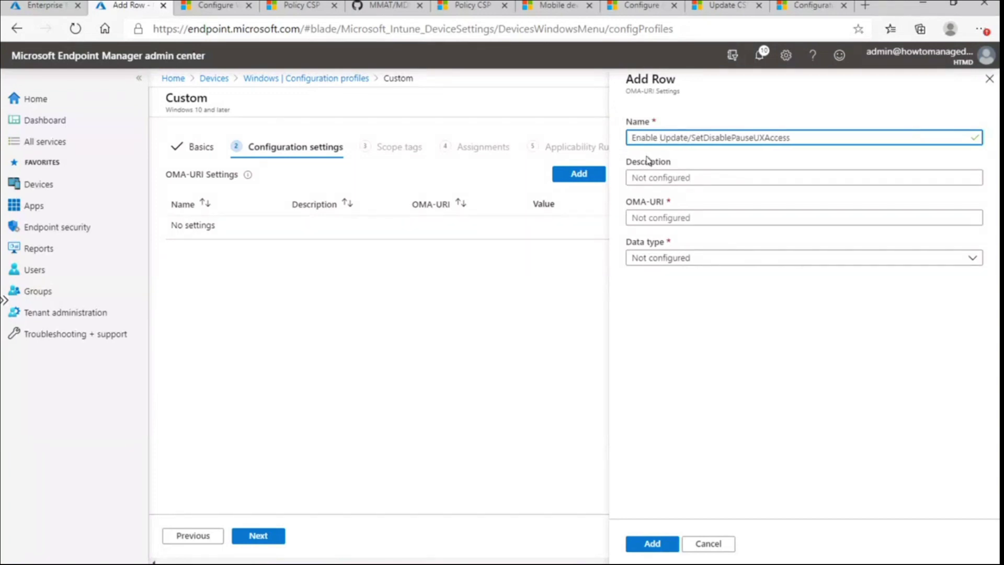
# Set the new row's OMA-URI to ./Device/Vendor/MSFT/Policy/Config/Update/SetDisablePauseUXAccess, leaving its description empty.
pyautogui.click(661, 178)
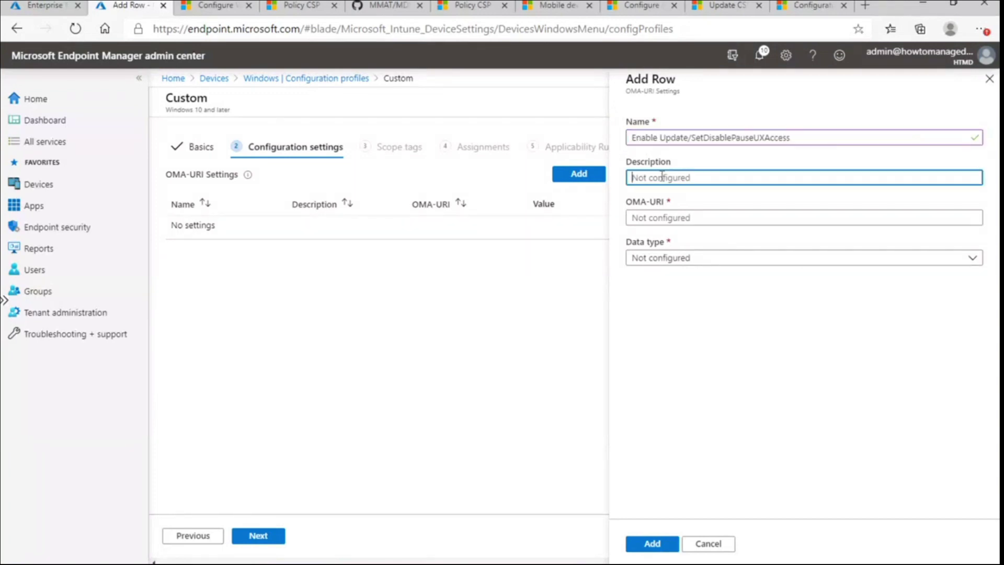
pyautogui.write('./Device/Vendor/MSFT/Policy/Config/Update/SetDisablePauseUXAccess')
pyautogui.moveTo(787, 137); pyautogui.dragTo(618, 142)
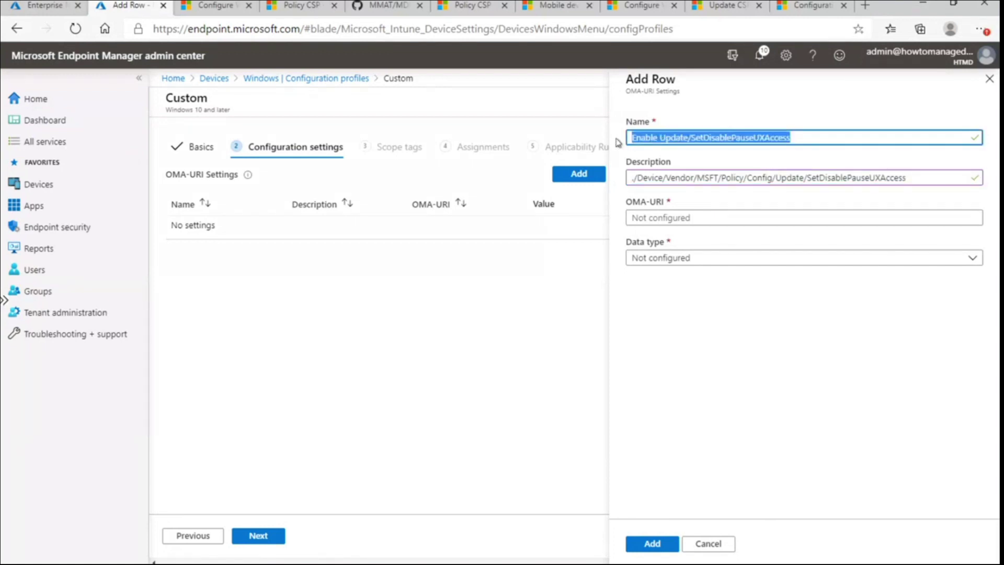
pyautogui.click(850, 212)
pyautogui.moveTo(907, 178); pyautogui.dragTo(621, 181)
pyautogui.hotkey('ctrl', 'x')
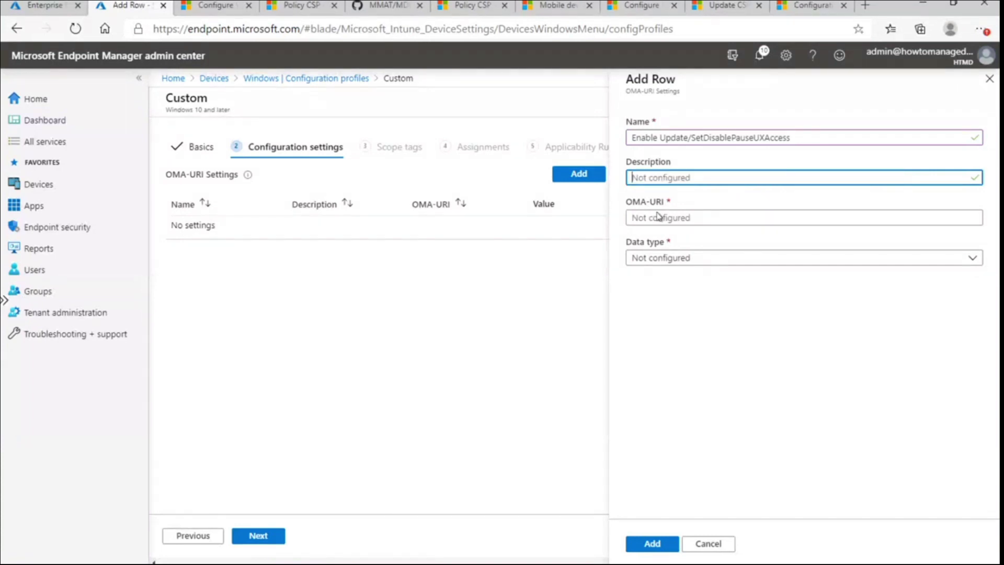
pyautogui.click(685, 214)
pyautogui.hotkey('ctrl', 'v')
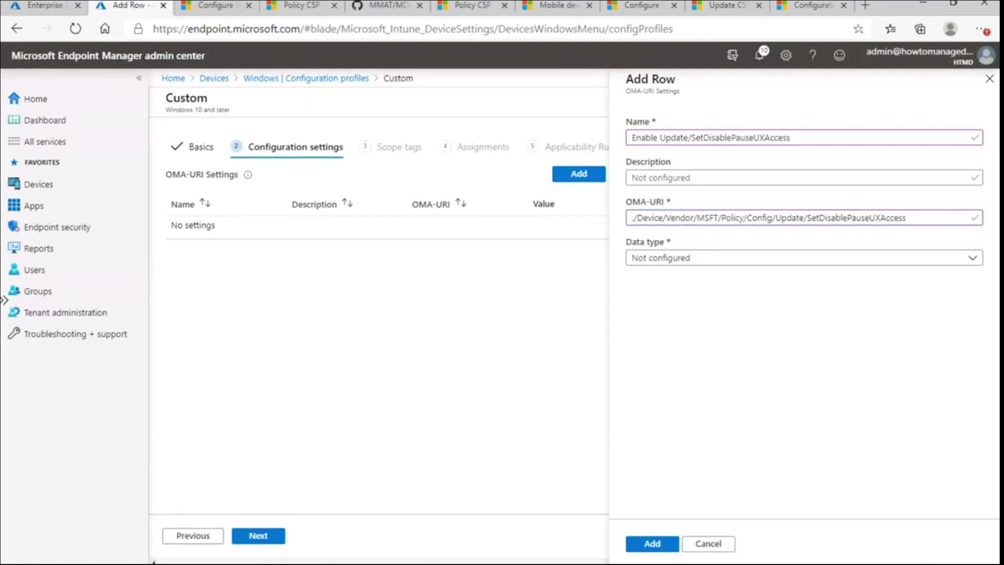
# Switch to the Paint diagram and add the text "Update" beside the highlighted AreaName node under Config.
pyautogui.moveTo(472, 563)
pyautogui.click(534, 518)
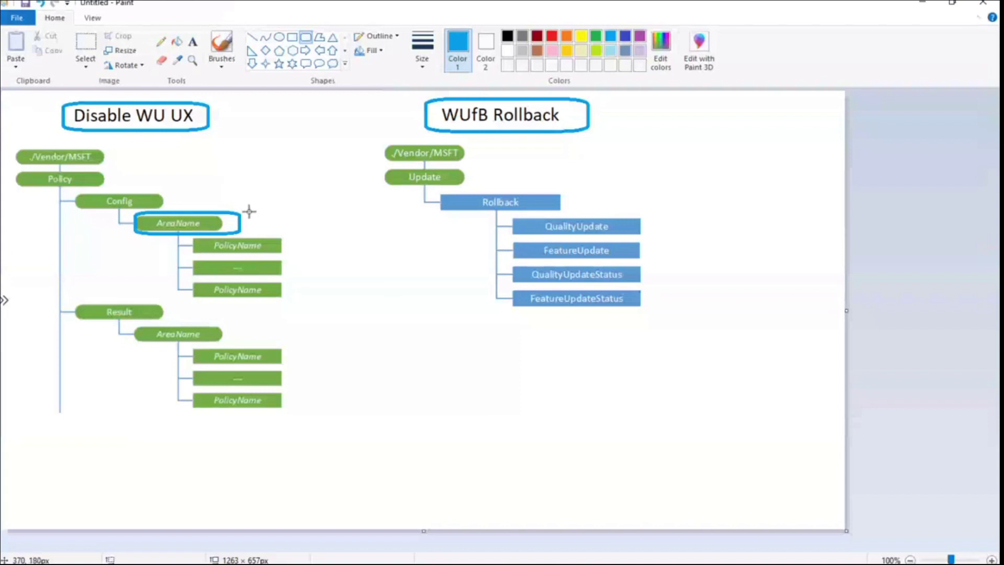
pyautogui.click(193, 43)
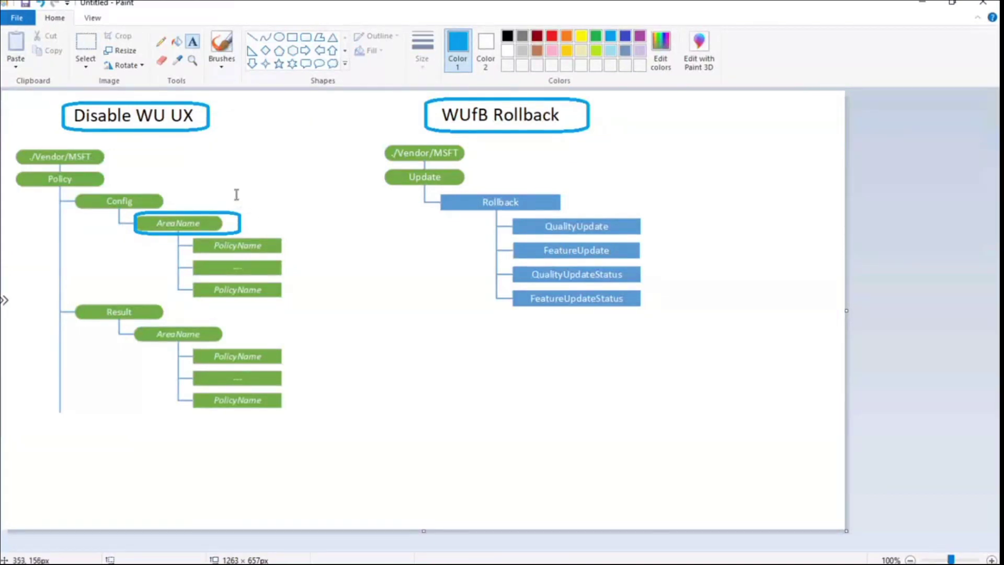
pyautogui.moveTo(234, 206); pyautogui.dragTo(438, 179)
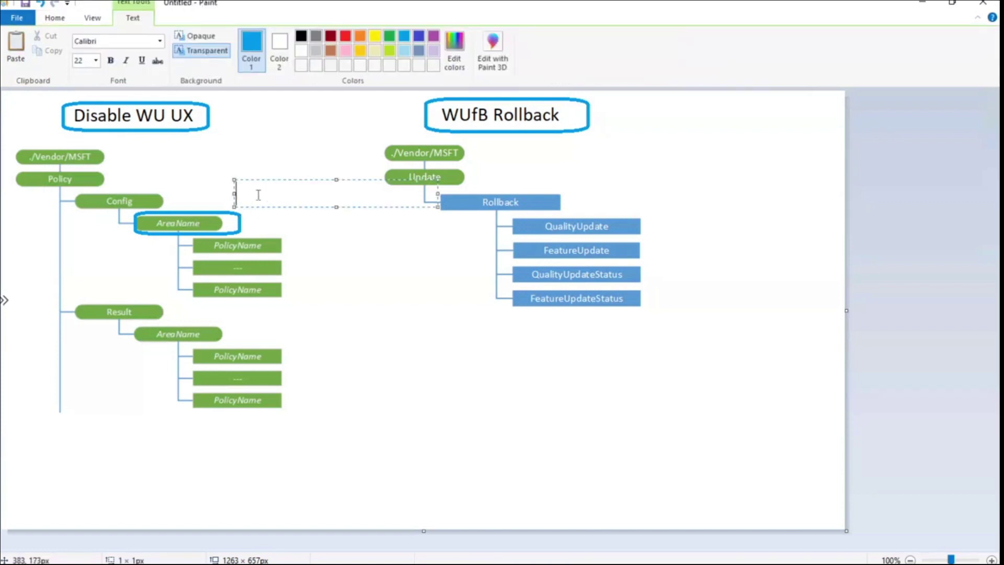
pyautogui.write('Update')
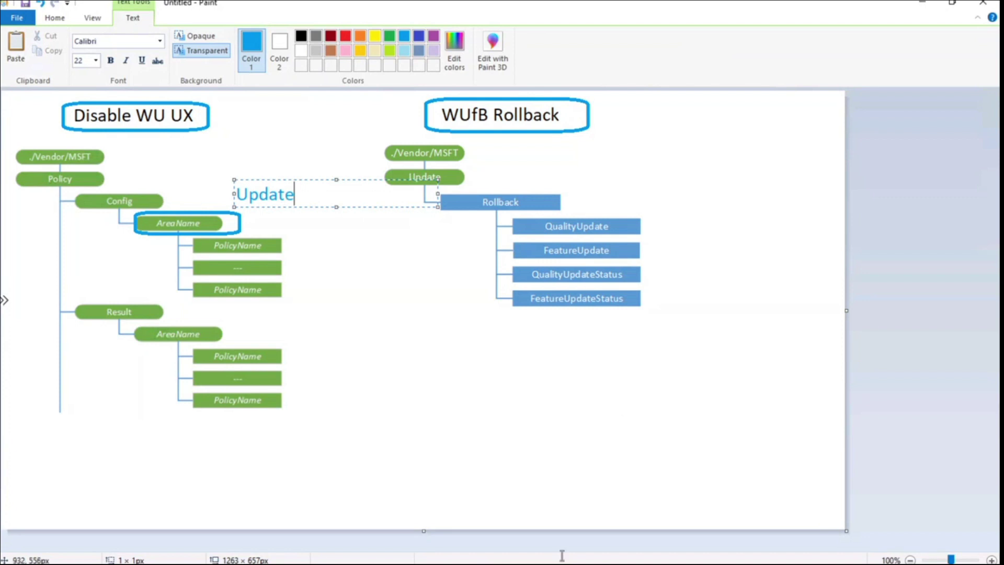
pyautogui.click(322, 230)
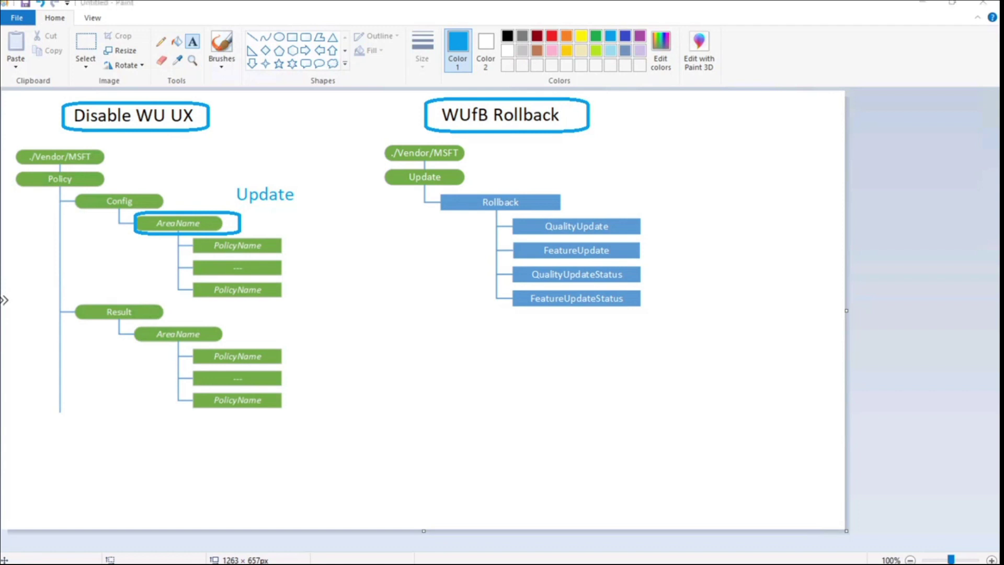
# Return to the Endpoint Manager admin center and copy the row's name, "Enable Update/SetDisablePauseUXAccess", into its description.
pyautogui.click(359, 555)
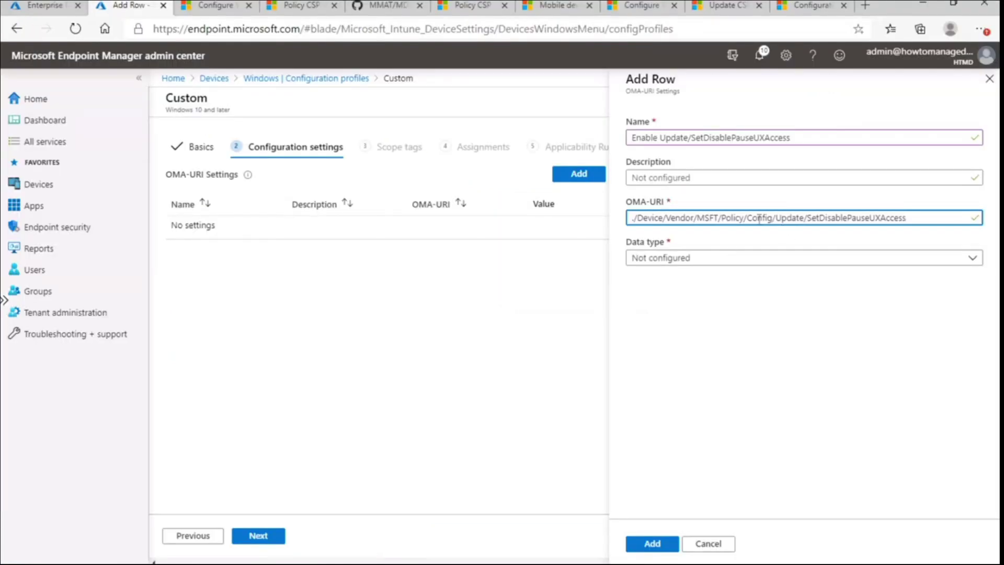
pyautogui.moveTo(776, 217); pyautogui.dragTo(807, 216)
pyautogui.click(754, 257)
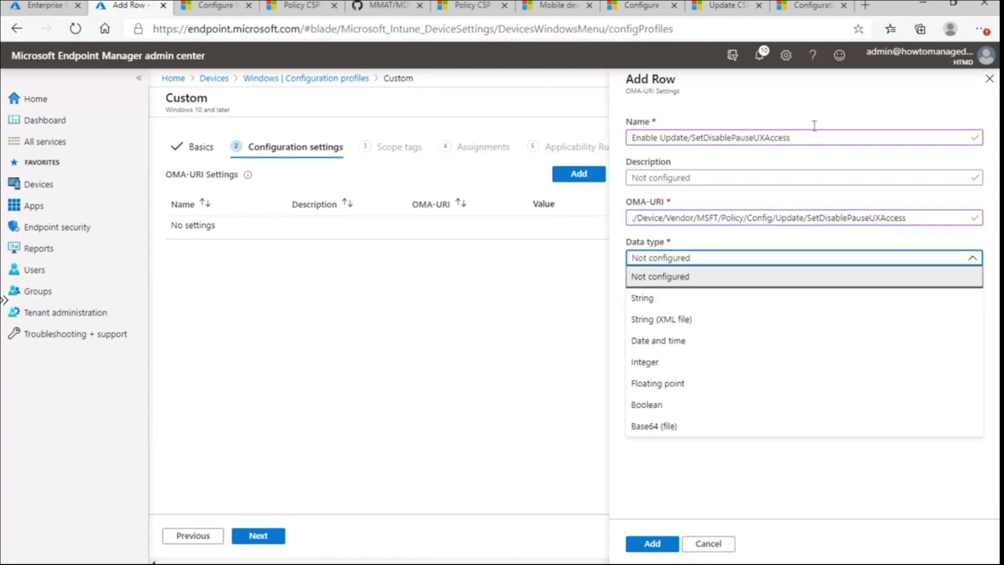
pyautogui.moveTo(811, 137); pyautogui.dragTo(621, 142)
pyautogui.hotkey('ctrl', 'c')
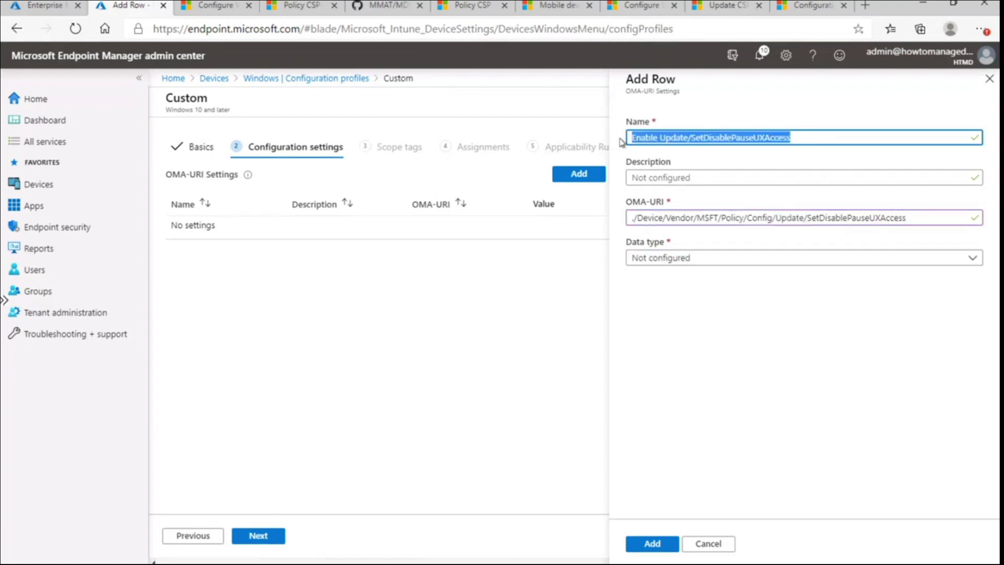
pyautogui.click(676, 177)
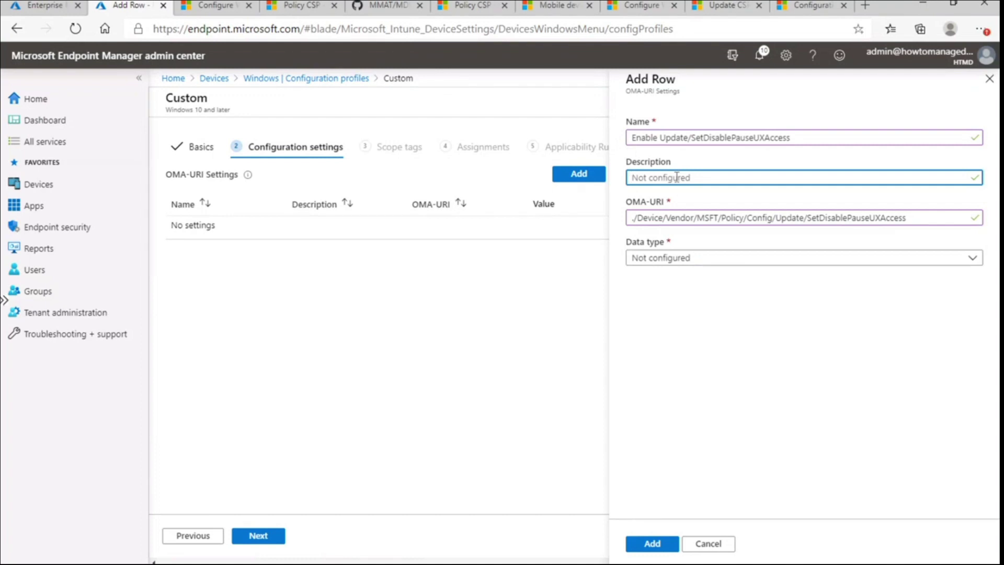
pyautogui.hotkey('ctrl', 'v')
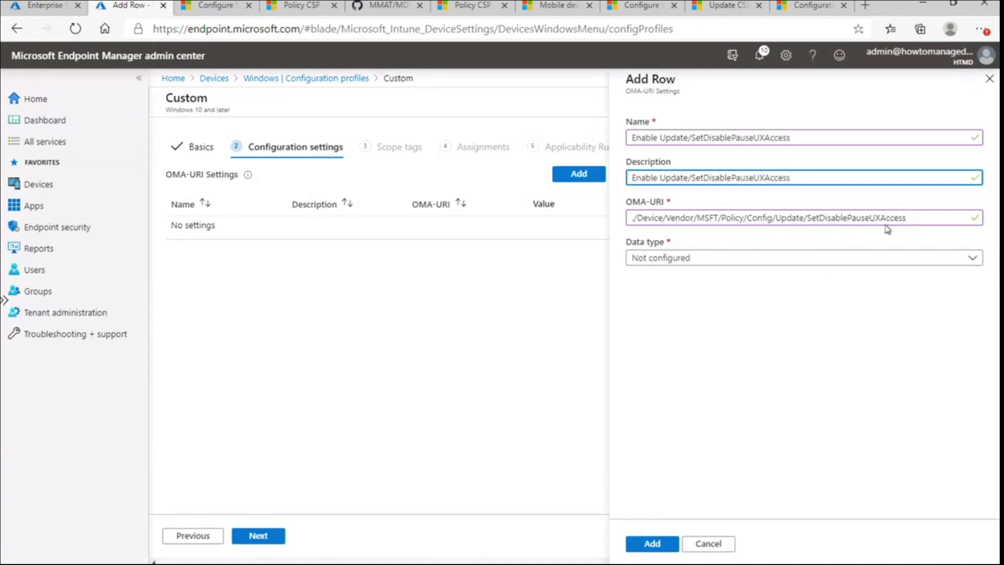
# Set the row's data type to Integer and its value to 0, and add the row to the OMA-URI settings.
pyautogui.click(721, 258)
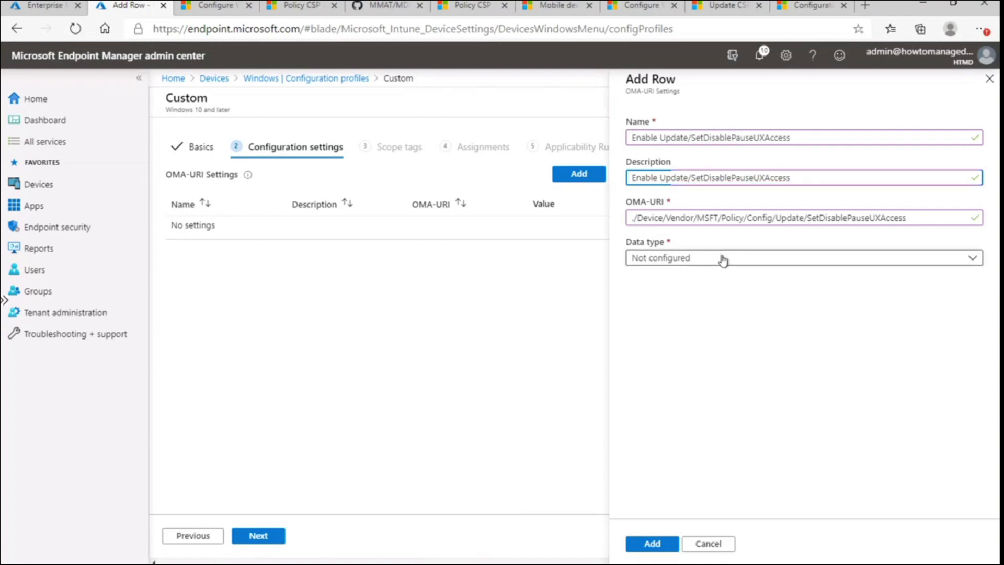
pyautogui.click(659, 366)
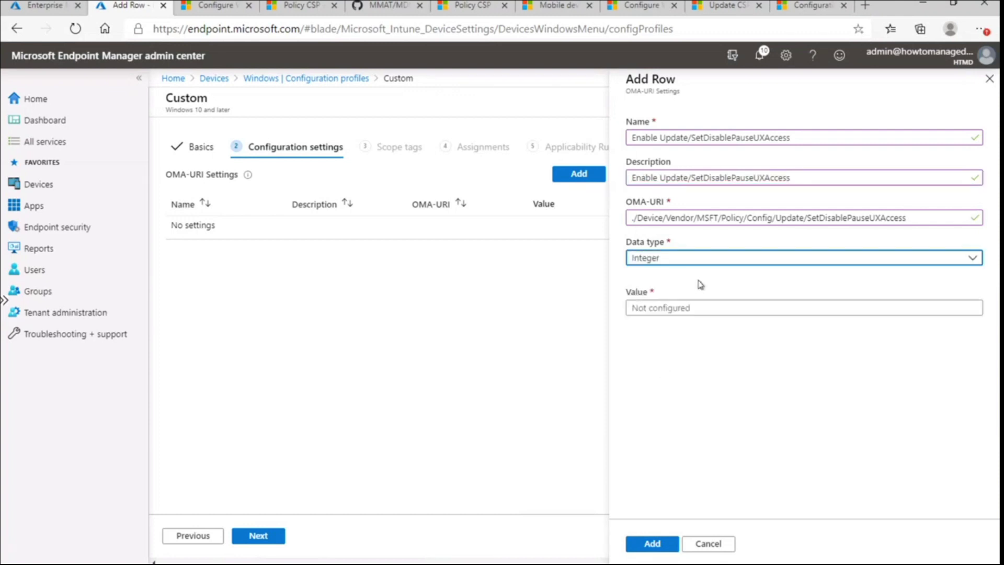
pyautogui.click(693, 308)
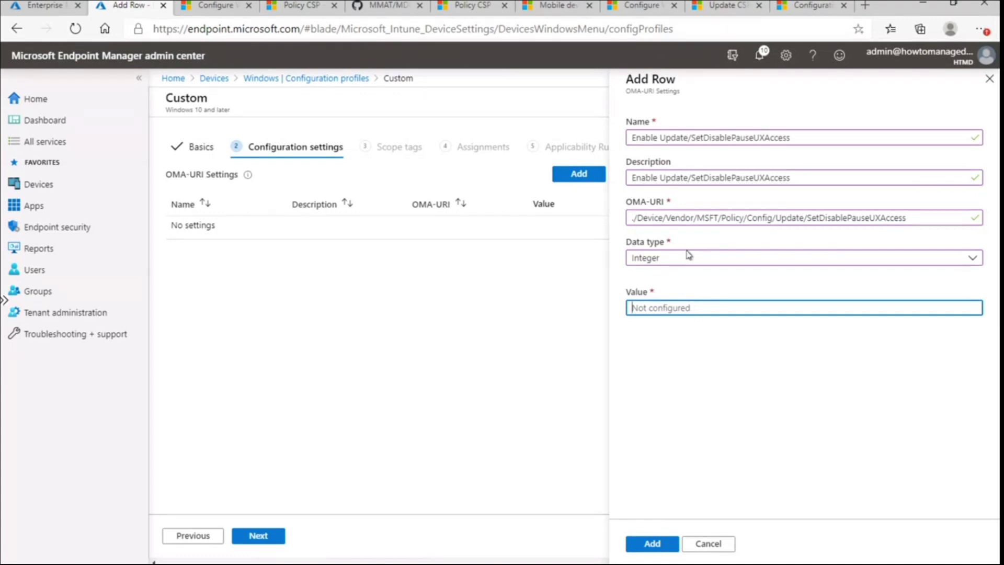
pyautogui.moveTo(806, 217); pyautogui.dragTo(927, 214)
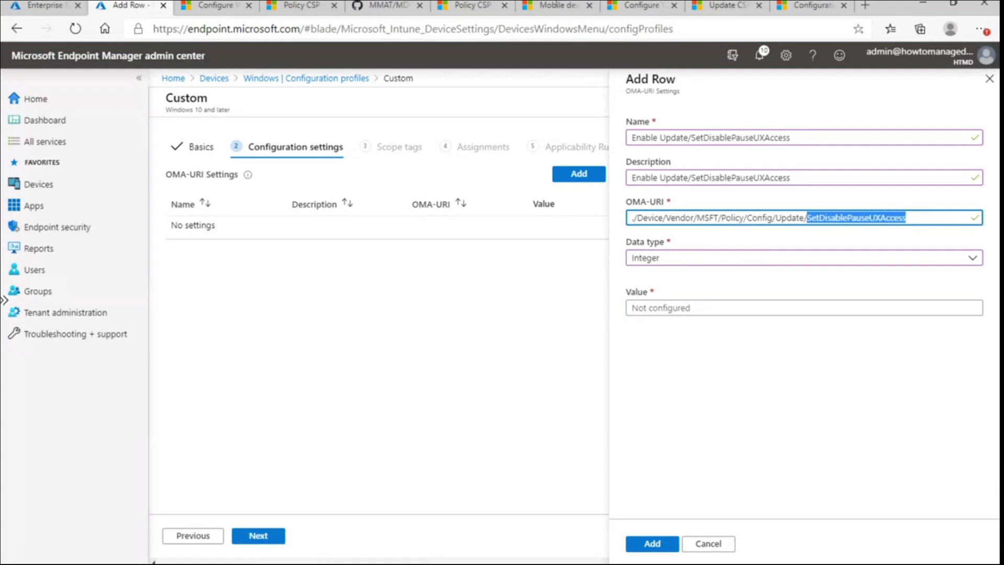
pyautogui.click(655, 310)
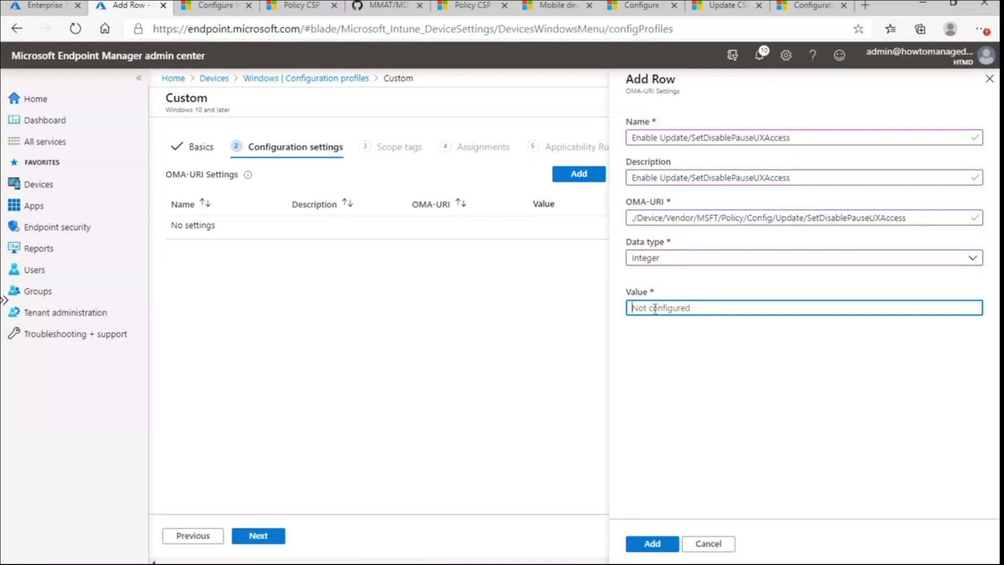
pyautogui.write('0')
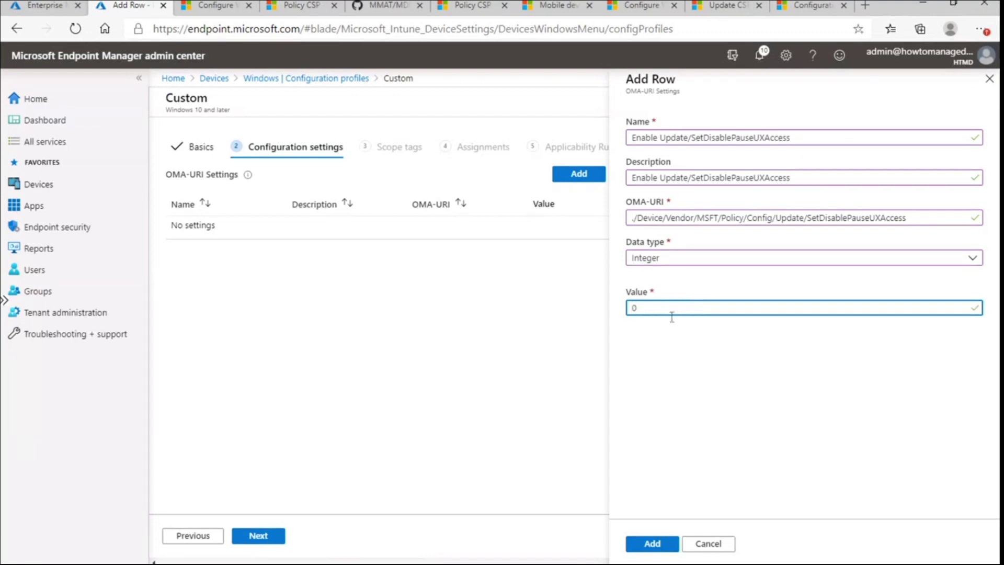
pyautogui.click(660, 545)
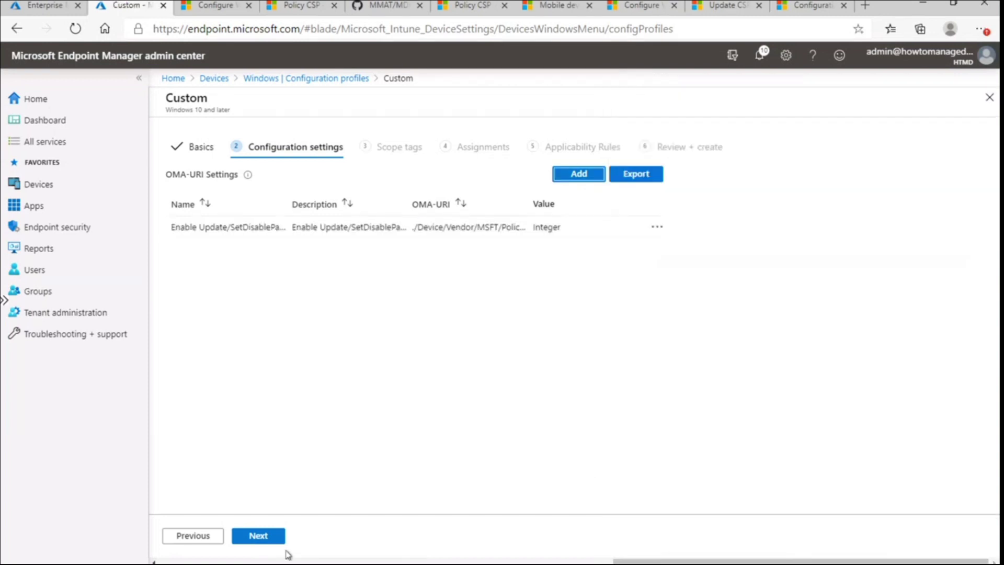
# Advance the profile to the final review, keeping the default scope tag and adding no group assignments or applicability rules.
pyautogui.click(267, 537)
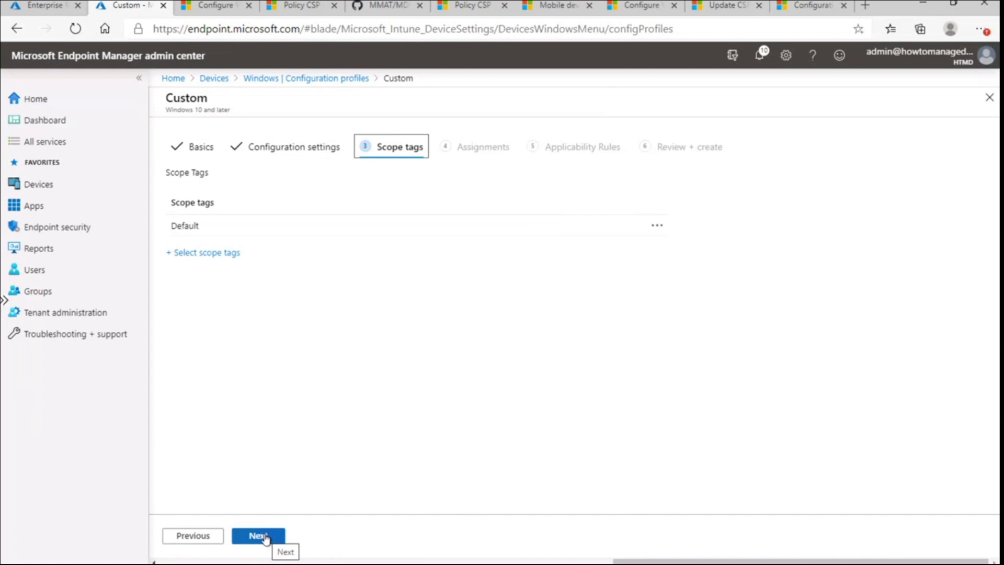
pyautogui.click(258, 537)
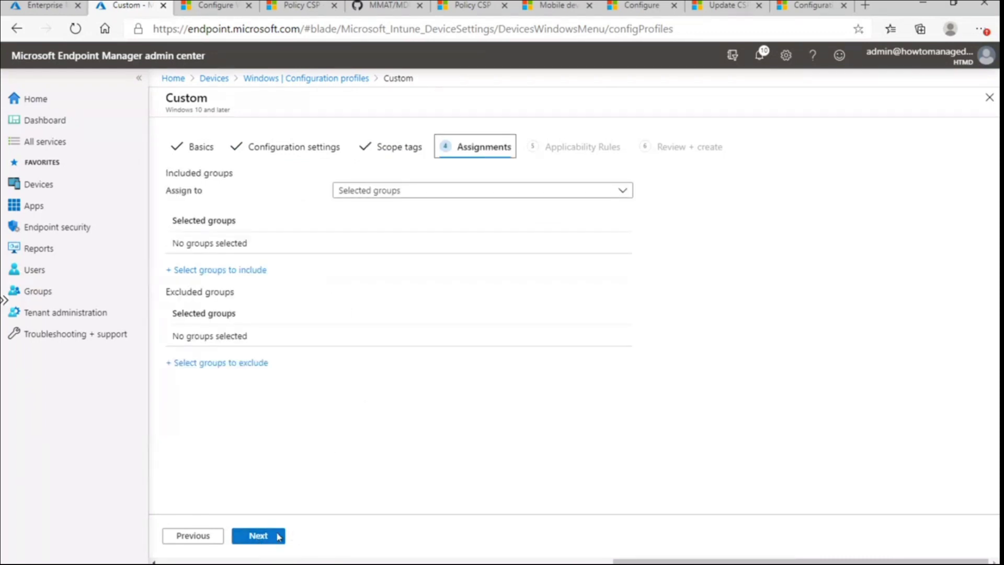
pyautogui.click(265, 539)
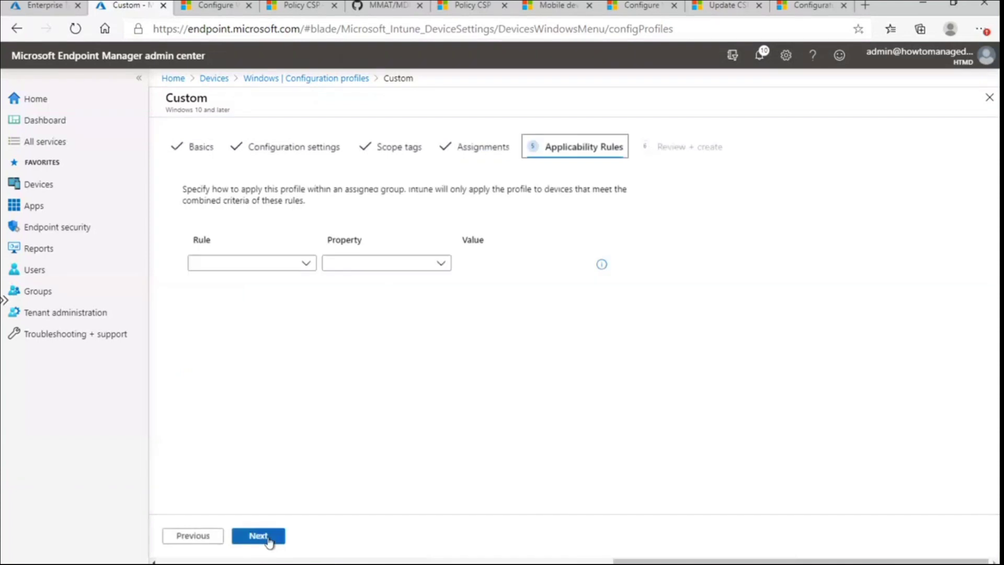
pyautogui.click(267, 539)
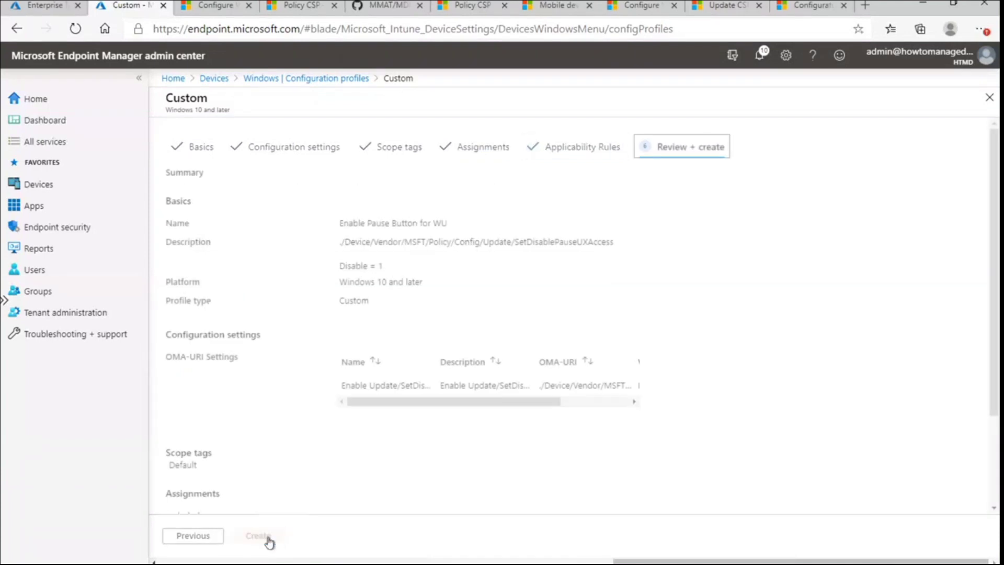
# Create the "Enable Pause Button for WU" profile from the final review and dismiss the creation notification.
pyautogui.click(267, 537)
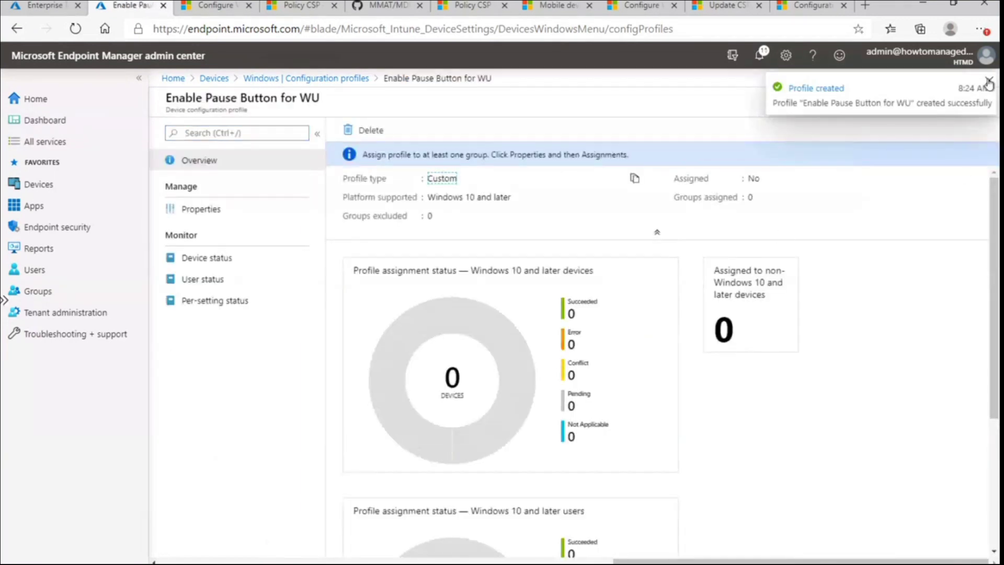
pyautogui.click(988, 82)
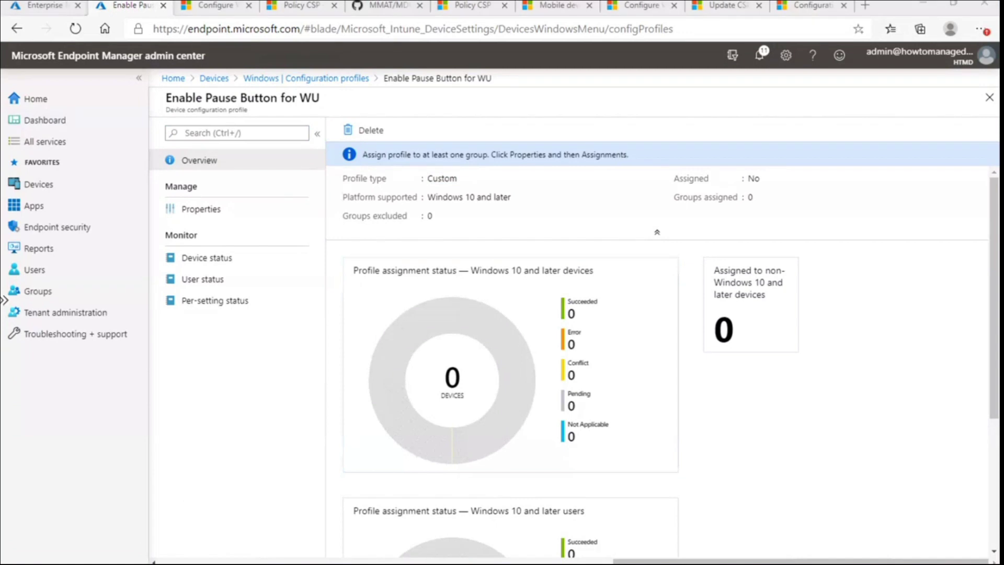
# Switch to the Azure AD Joined remote session and check the pause option on the Windows Update settings page.
pyautogui.moveTo(659, 528)
pyautogui.click(648, 538)
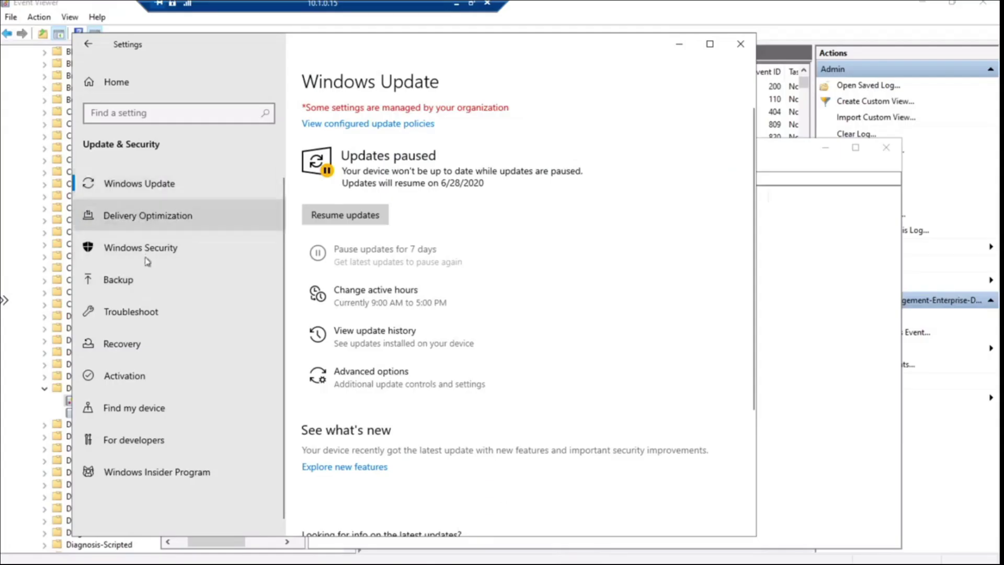
pyautogui.click(154, 216)
pyautogui.click(183, 183)
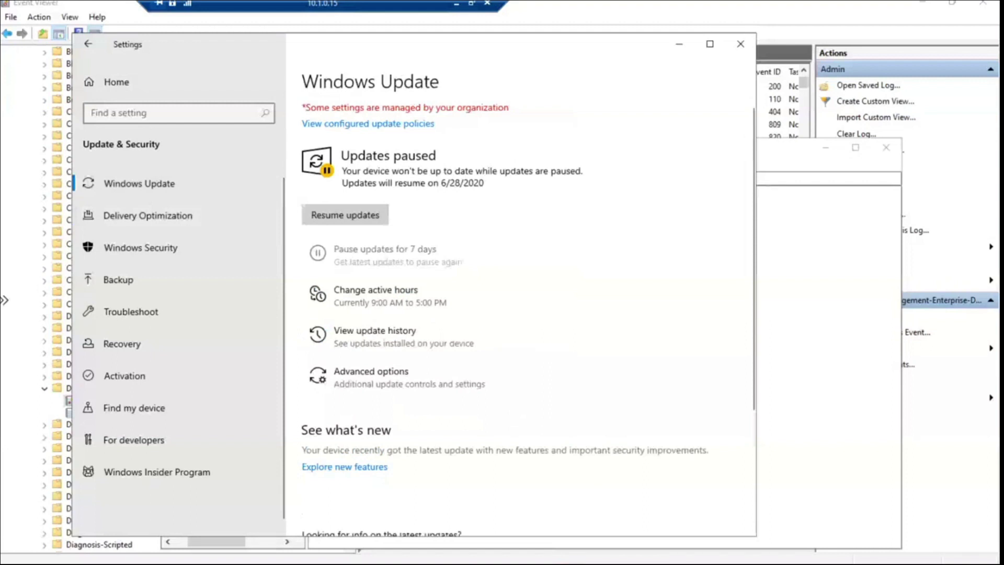
# Bring up Event Viewer, refresh the DeviceManagement-Enterprise-Diagnostics-Provider Admin log, and read through its newest events one by one.
pyautogui.hotkey('alt', 'Tab')
pyautogui.rightClick(90, 400)
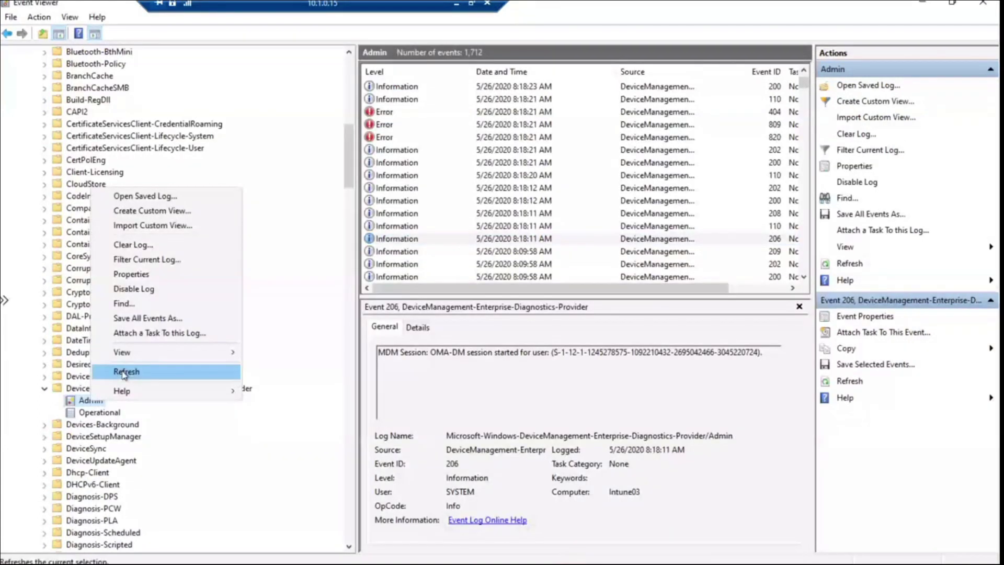
pyautogui.click(125, 372)
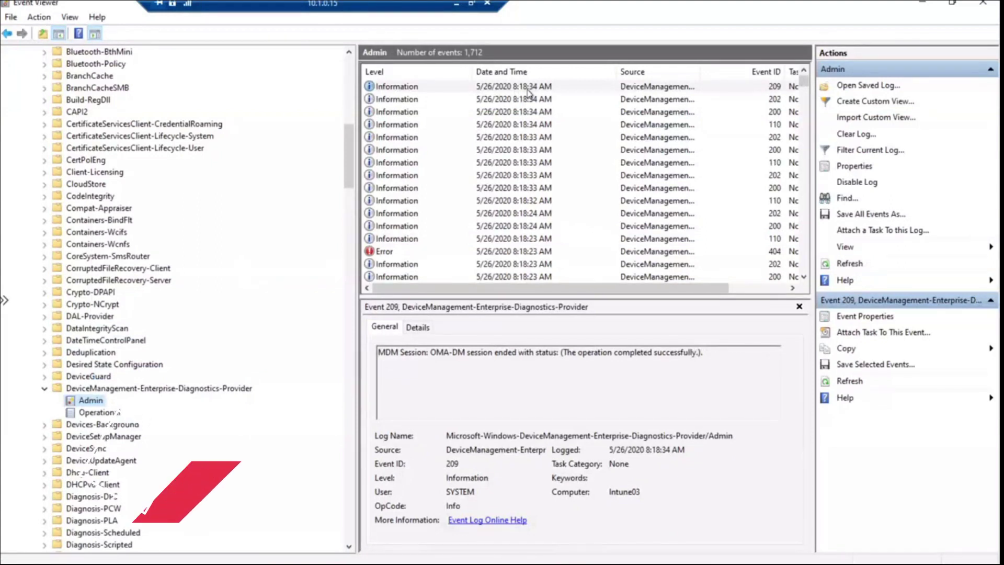
pyautogui.click(502, 100)
pyautogui.press('Down')
pyautogui.press('Down')
pyautogui.press('Down')
pyautogui.press('Down')
pyautogui.press('Down')
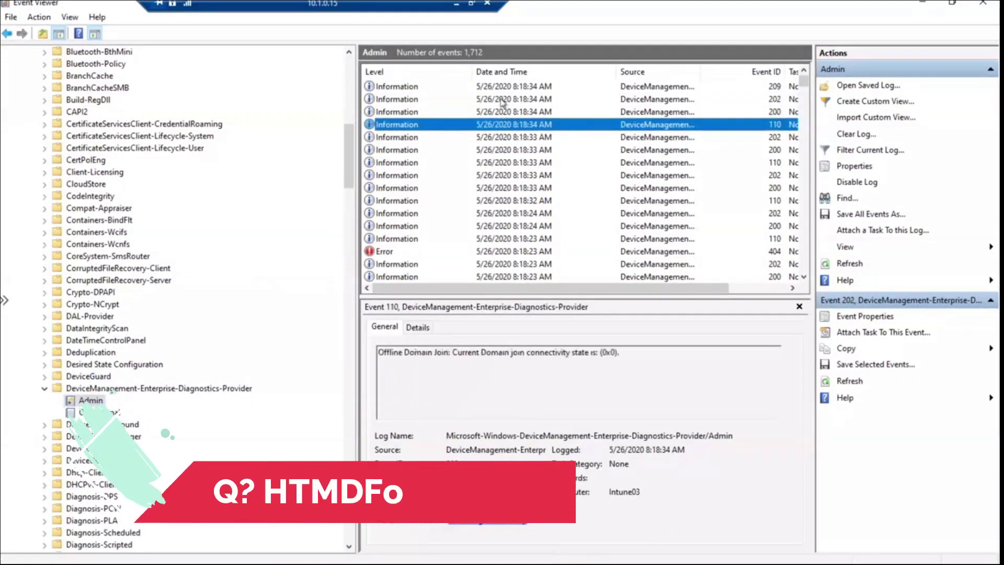
pyautogui.press('Down')
pyautogui.press('Down')
pyautogui.press('Down')
pyautogui.press('Down')
pyautogui.press('Down')
pyautogui.press('Down')
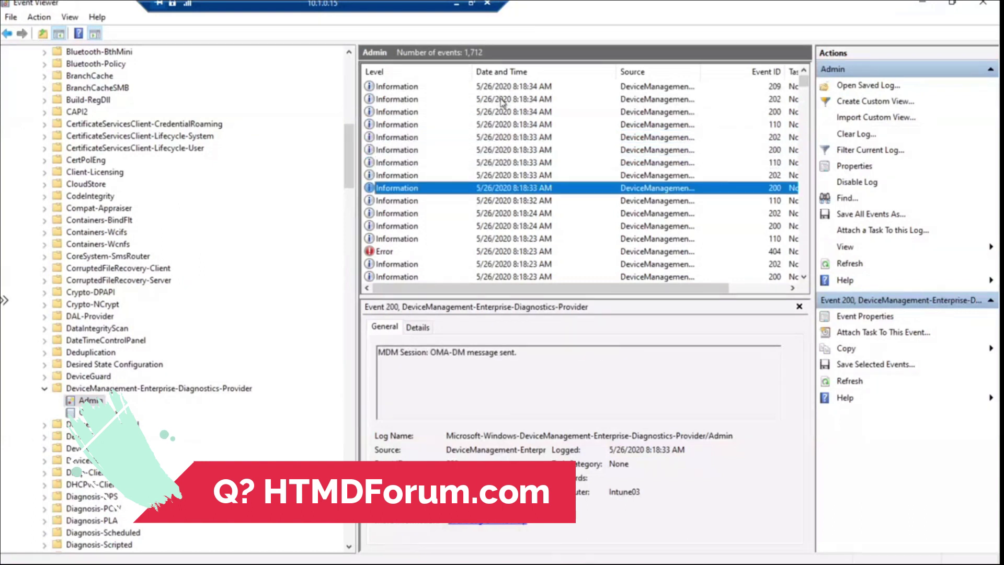
pyautogui.press('Down')
pyautogui.press('Down')
pyautogui.press('Down')
pyautogui.press('Down')
pyautogui.press('Down')
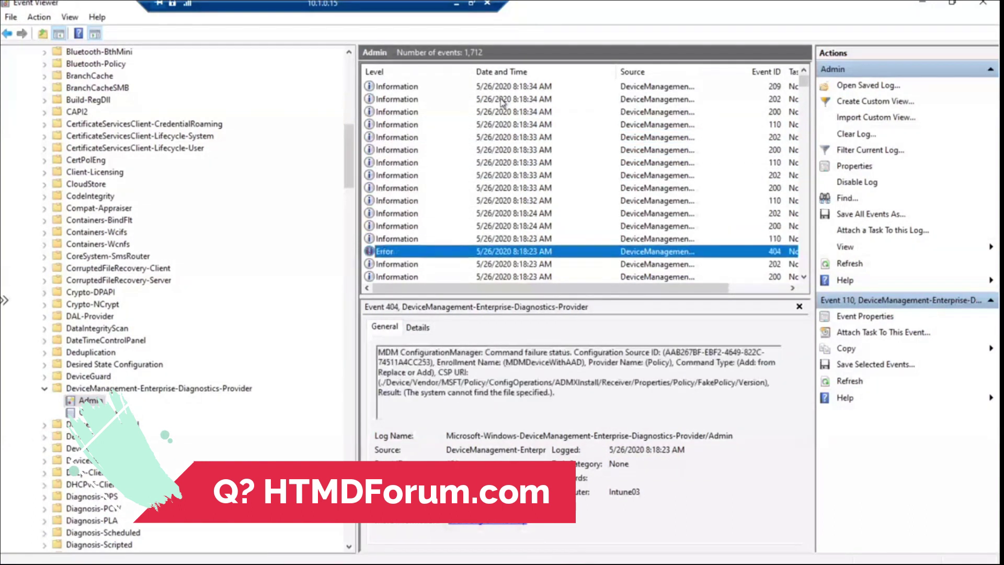
pyautogui.press('Down')
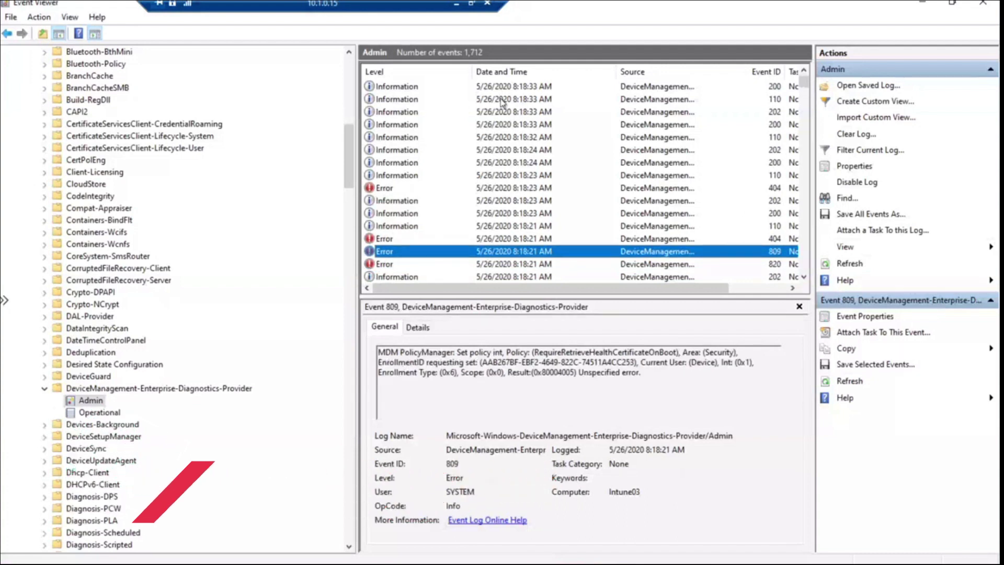
pyautogui.press('Down')
pyautogui.press('Down')
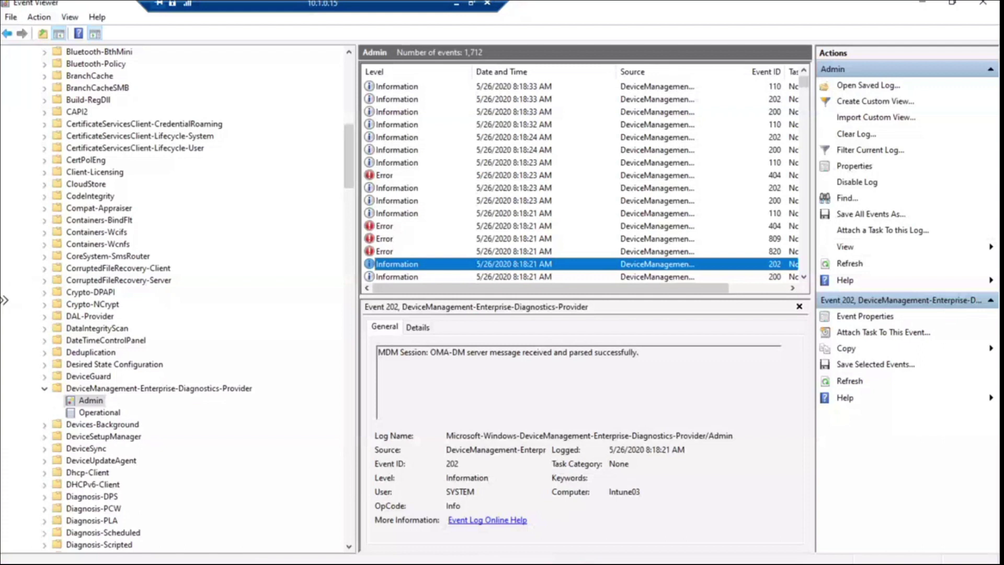
# Switch to Registry Editor and refresh the provider's Update key to check the SetDisablePauseUXAccess value.
pyautogui.click(314, 563)
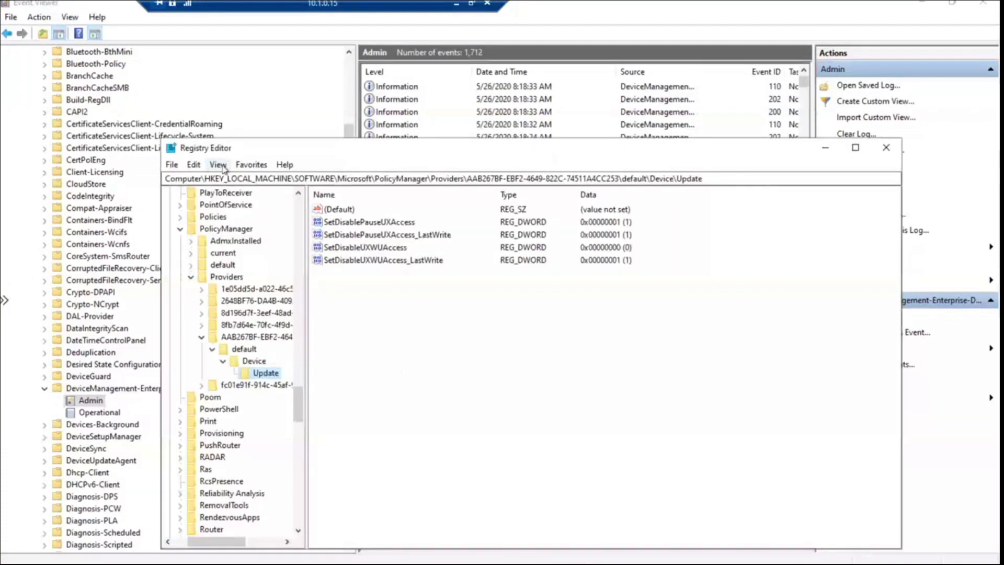
pyautogui.click(218, 165)
pyautogui.click(253, 240)
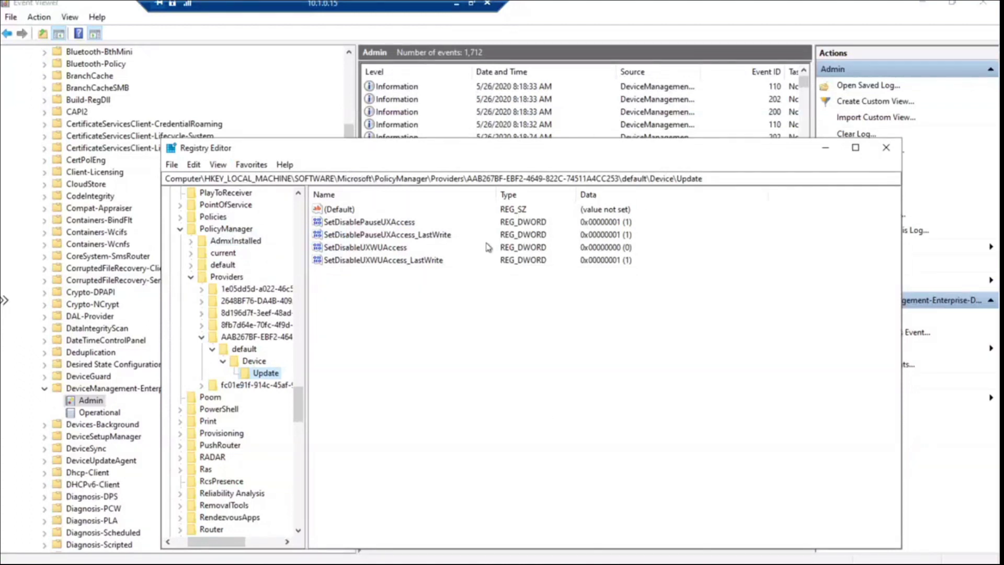
# Return to the Endpoint Manager admin center, assign the profile to the HTMD-Windows Devices group, save it, and open its device status.
pyautogui.click(454, 6)
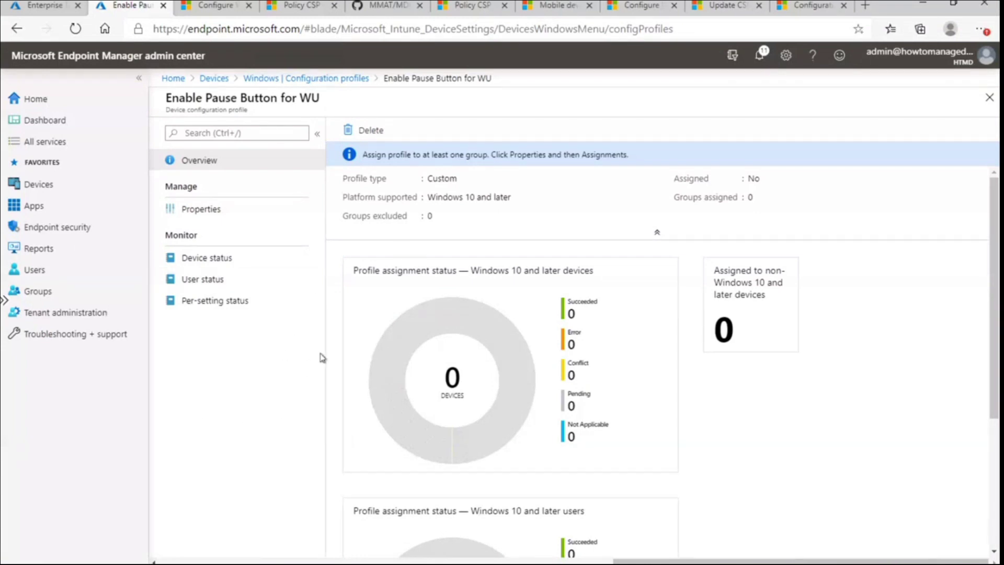
pyautogui.click(218, 209)
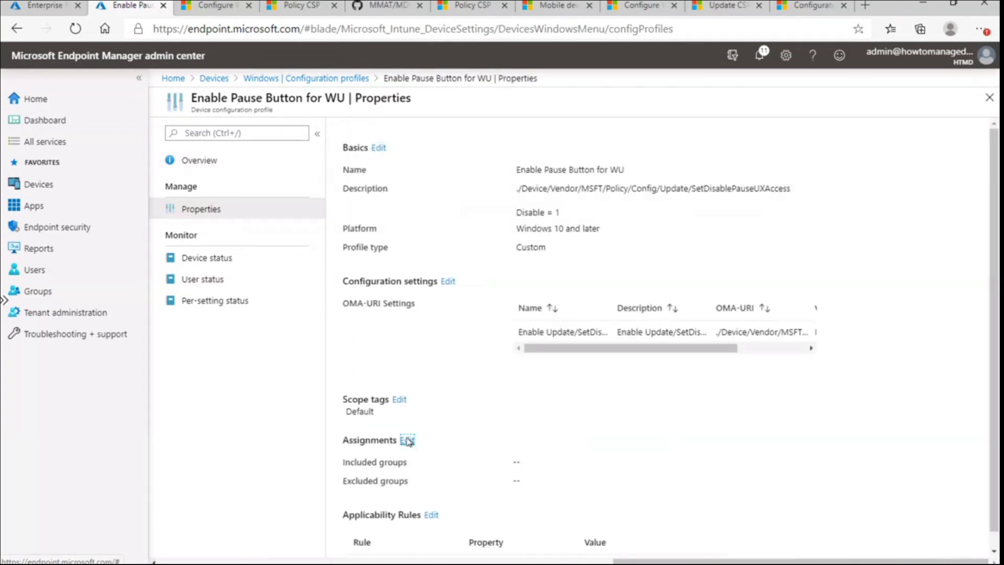
pyautogui.click(407, 440)
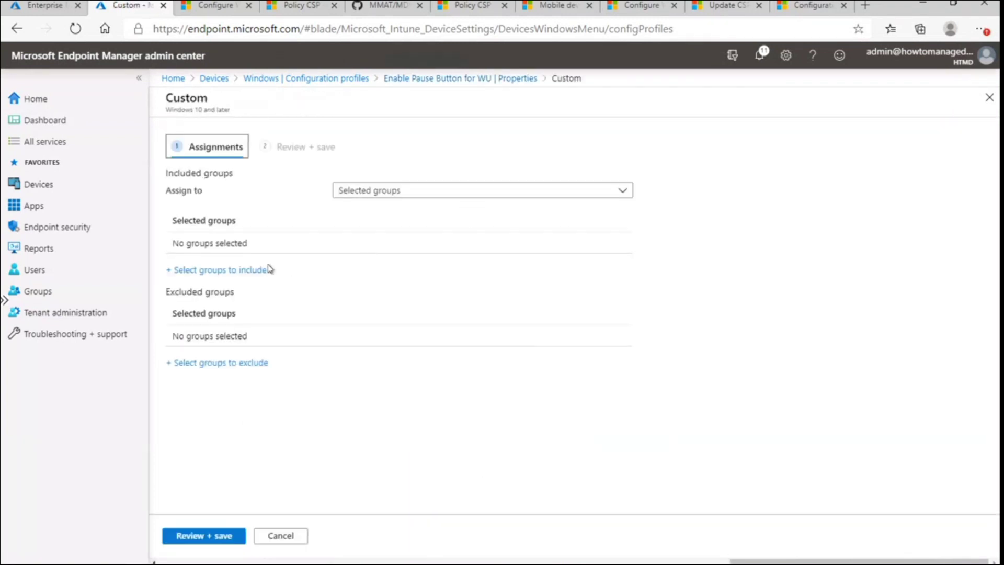
pyautogui.click(241, 269)
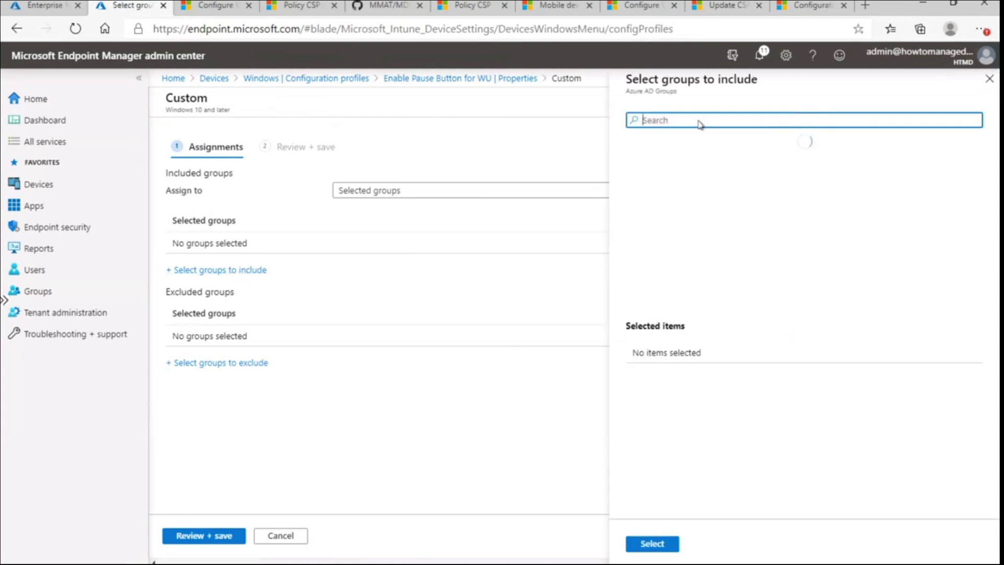
pyautogui.write('HTMD')
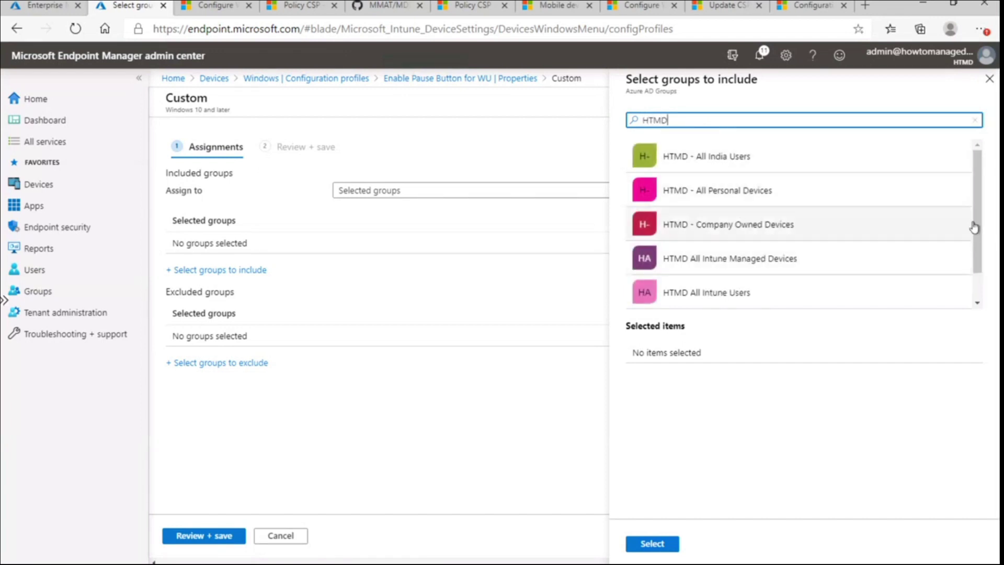
pyautogui.moveTo(976, 225); pyautogui.dragTo(981, 312)
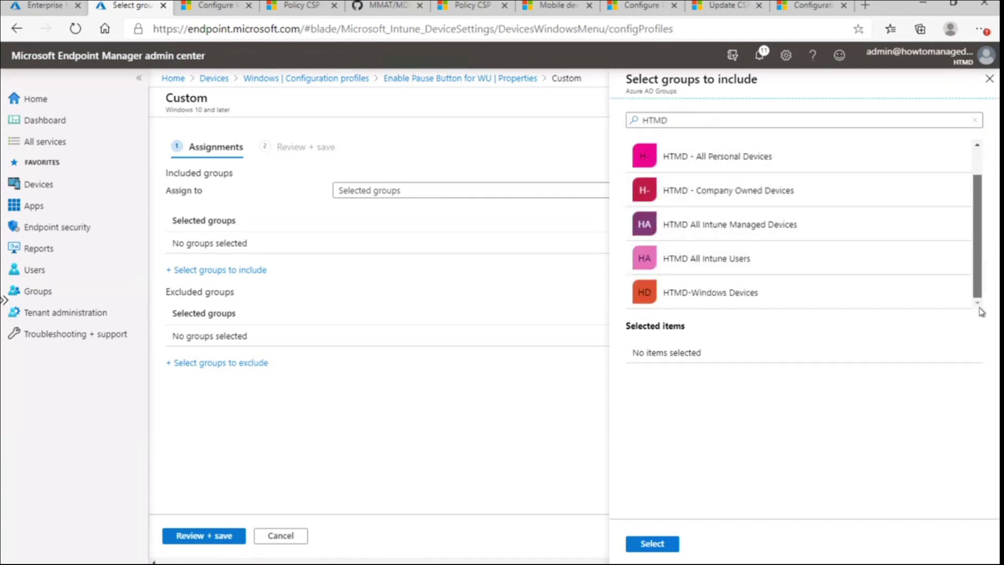
pyautogui.click(753, 293)
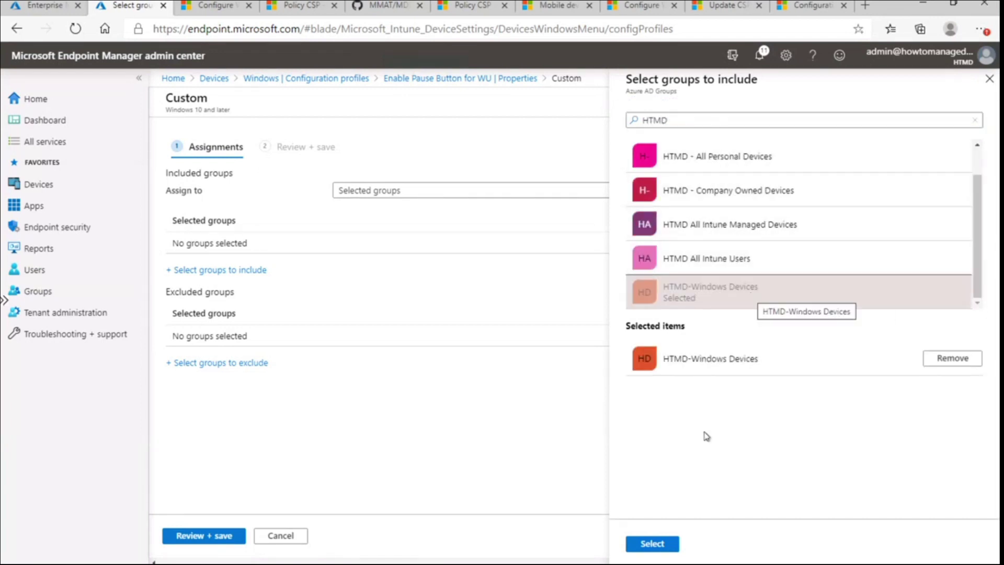
pyautogui.click(660, 545)
pyautogui.click(221, 536)
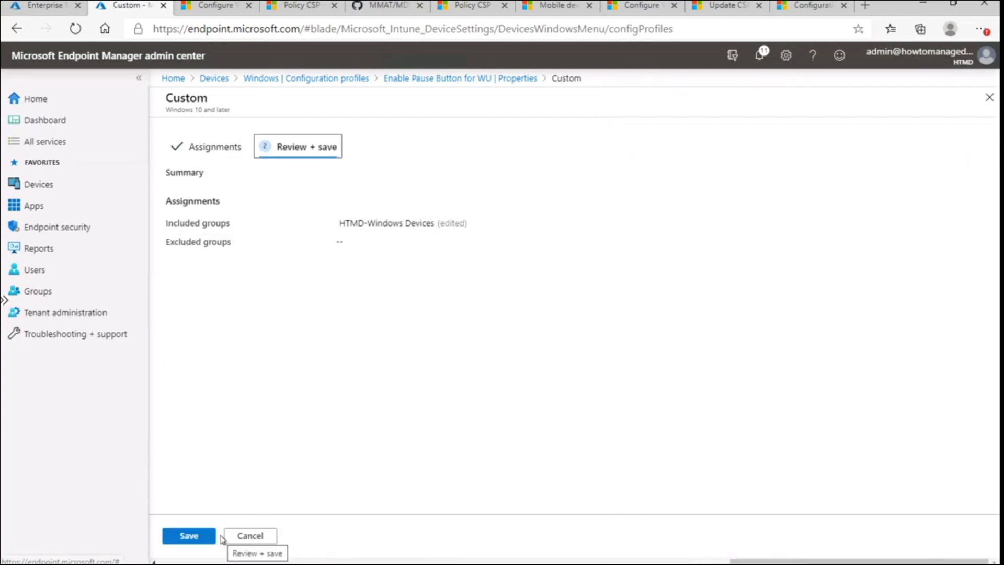
pyautogui.click(190, 535)
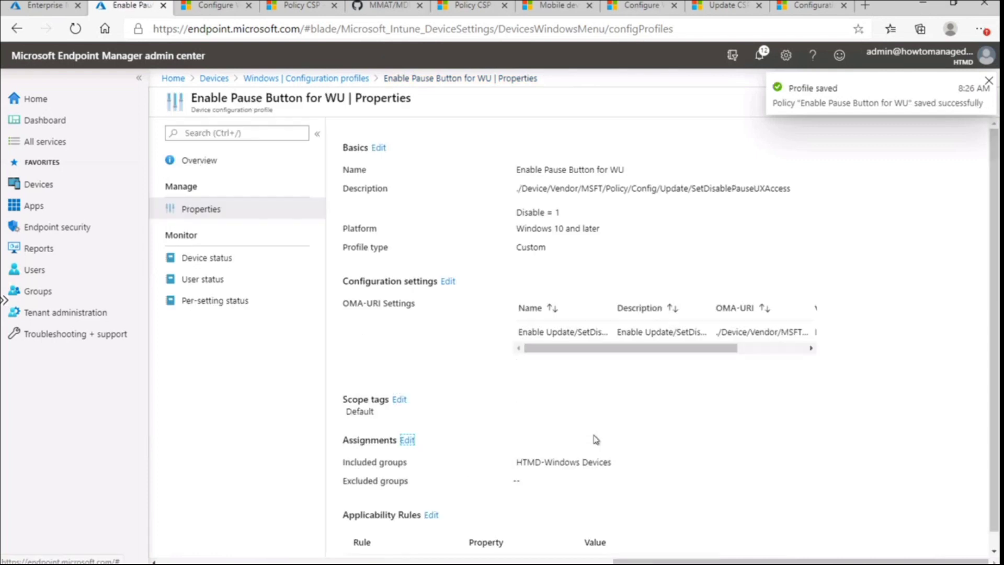
pyautogui.click(231, 265)
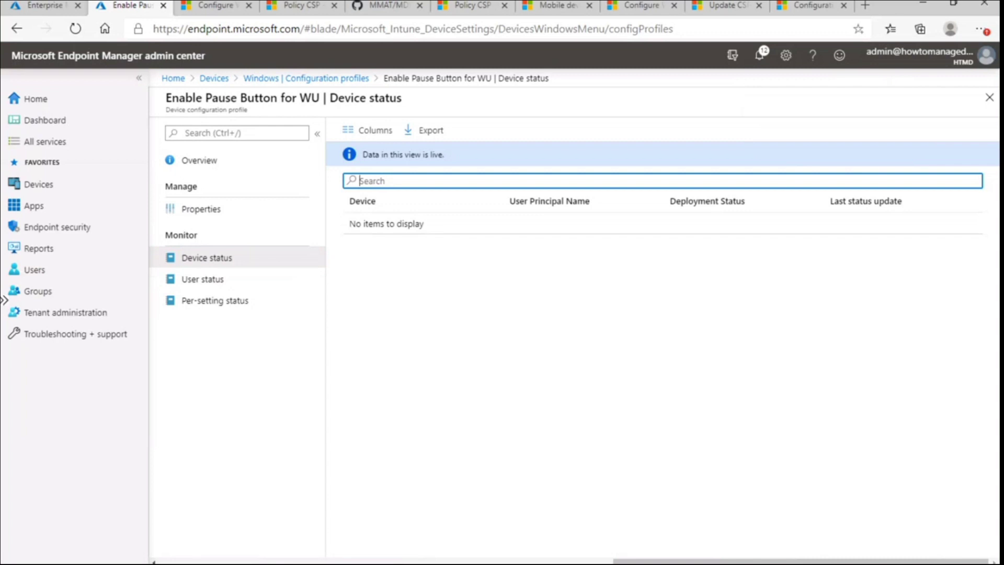
# Return to the Azure AD Joined session's Event Viewer and refresh the Admin log repeatedly to check for new policy events.
pyautogui.click(674, 517)
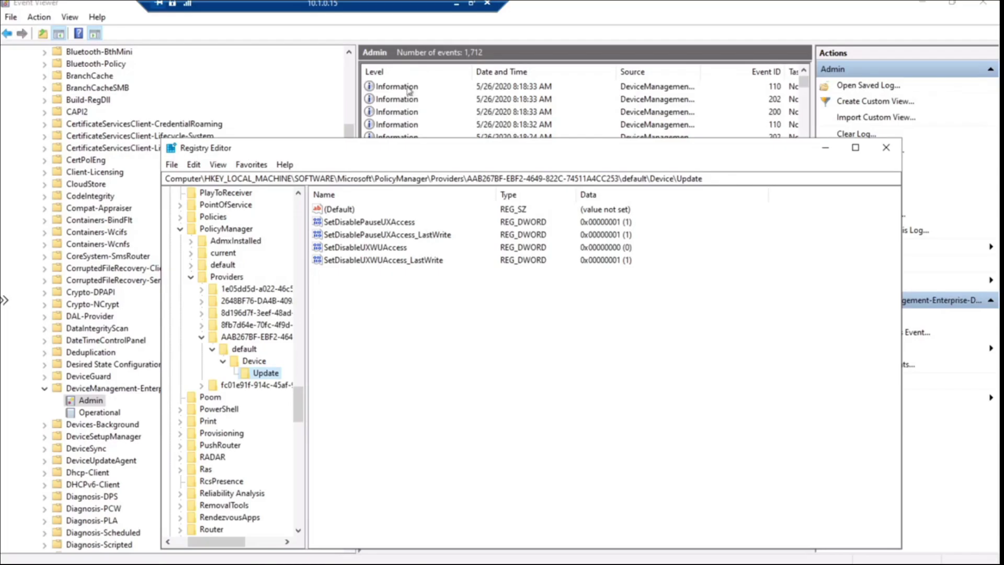
pyautogui.click(585, 33)
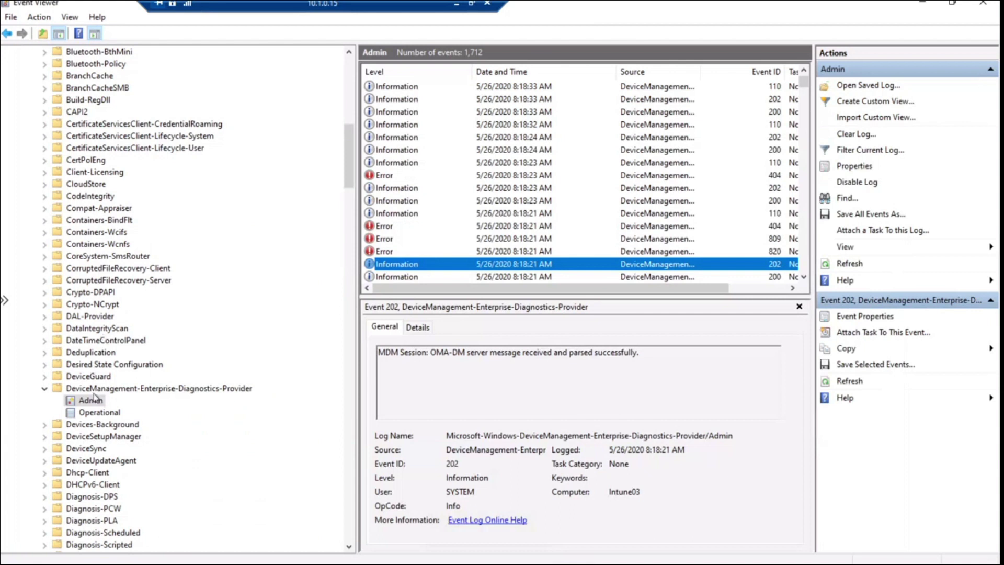
pyautogui.rightClick(98, 401)
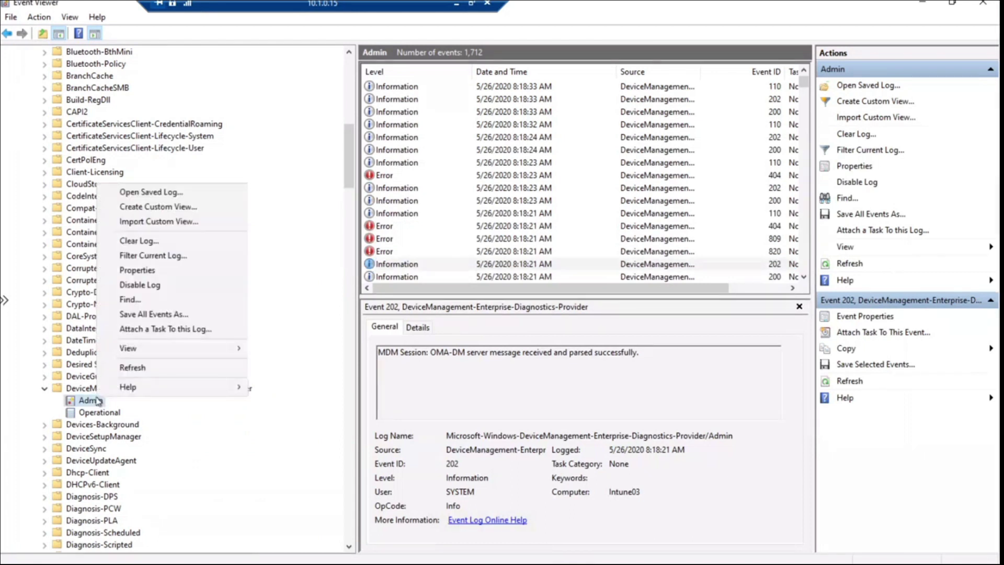
pyautogui.click(135, 368)
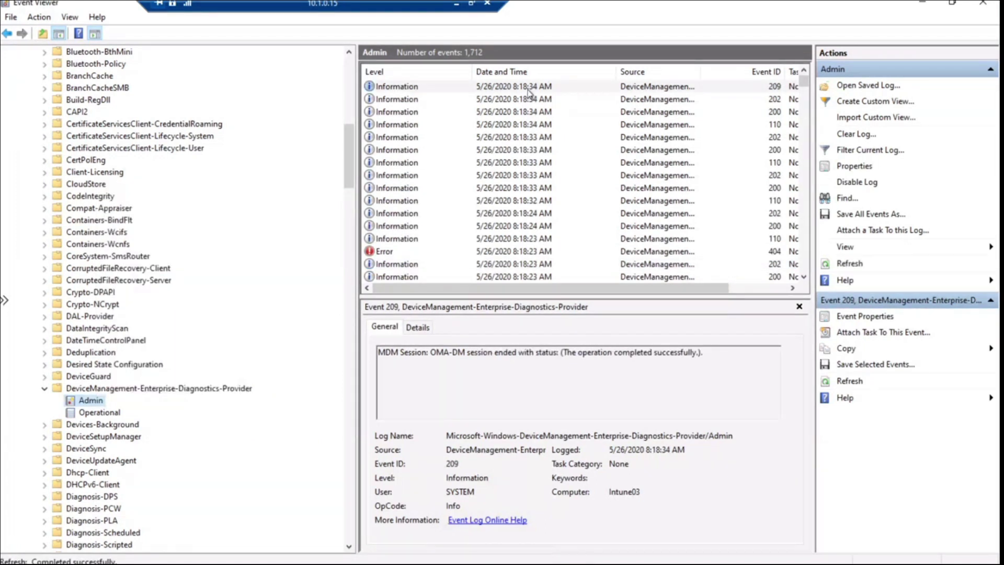
pyautogui.rightClick(92, 402)
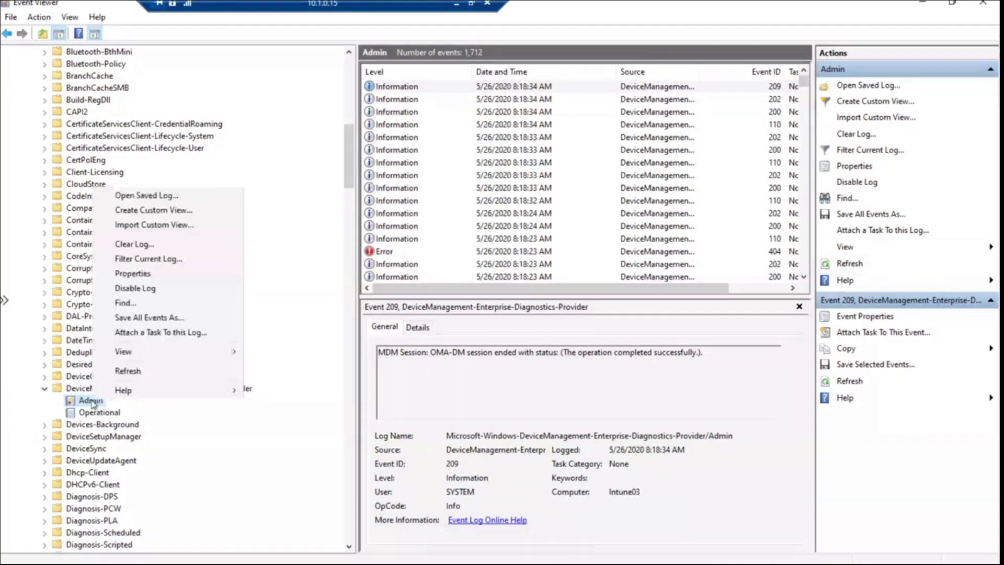
pyautogui.click(151, 370)
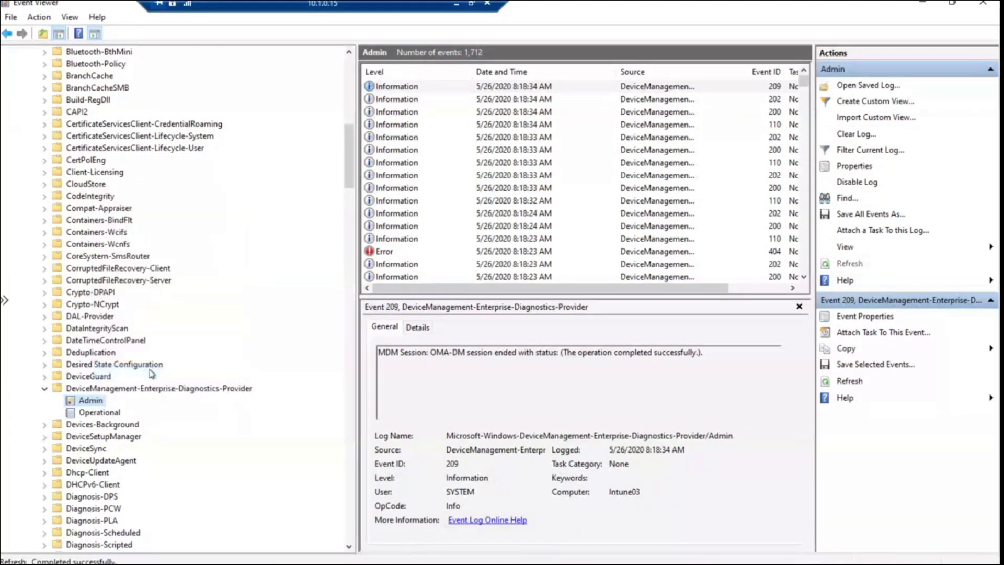
pyautogui.rightClick(96, 401)
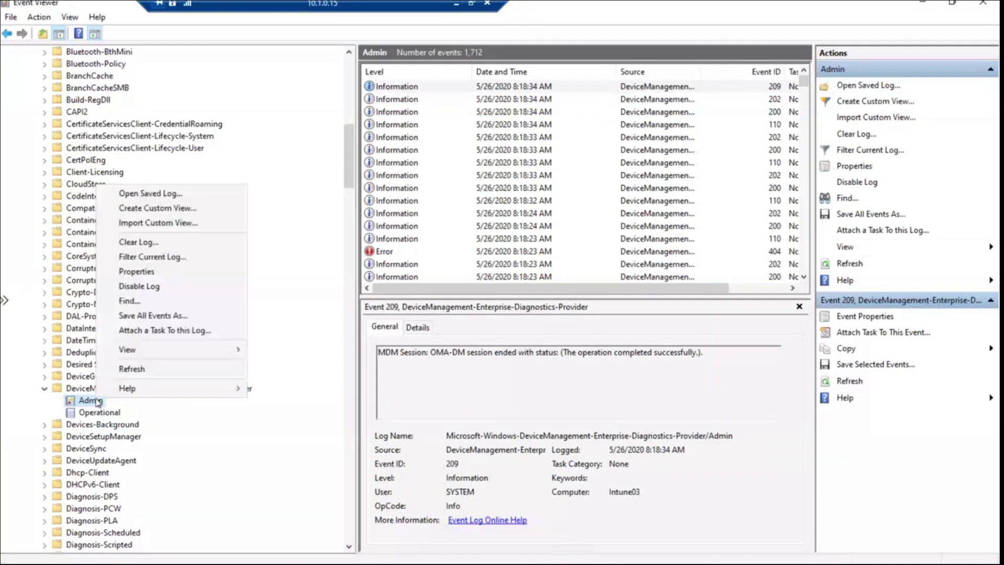
pyautogui.click(148, 370)
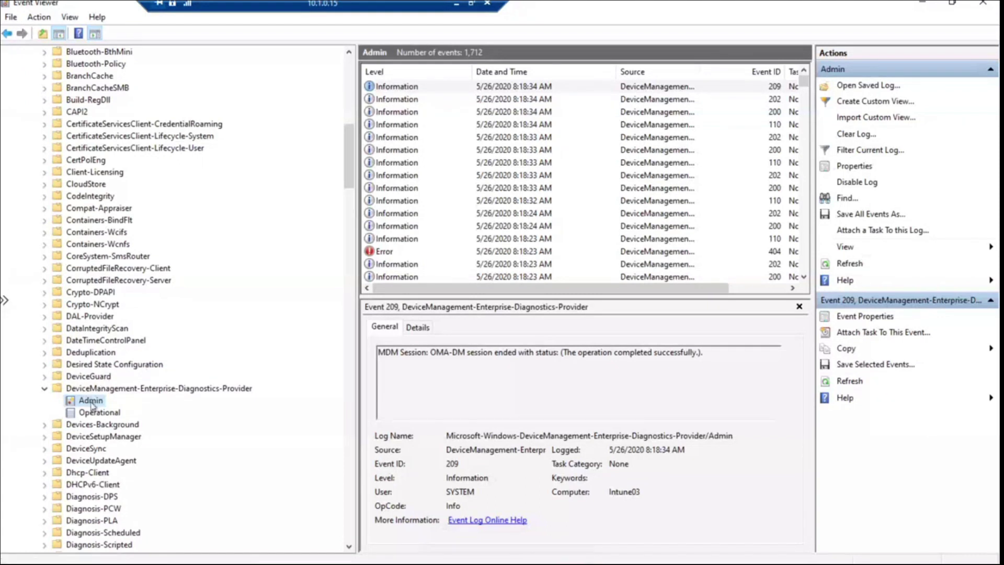
pyautogui.rightClick(93, 404)
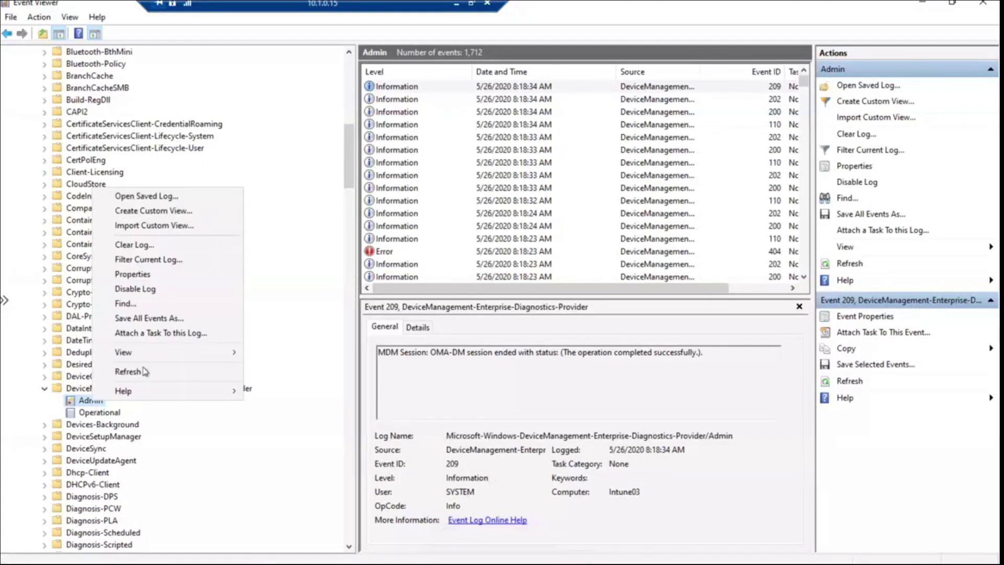
pyautogui.click(145, 372)
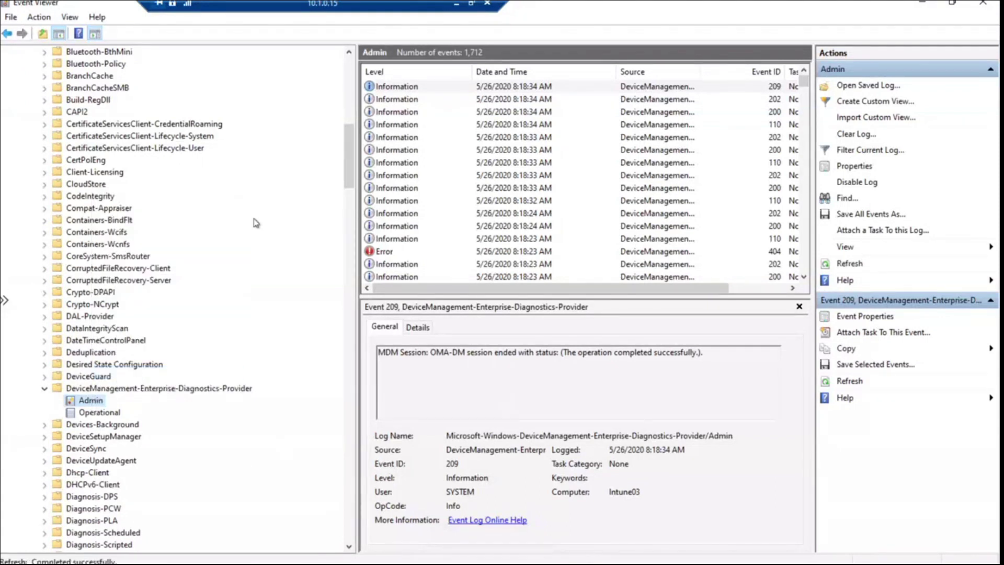
# Switch to the MDM Only AADR session's Event Viewer and refresh the DeviceManagement-Enterprise-Diagnostics-Provider Admin log repeatedly to check for new policy events.
pyautogui.click(454, 5)
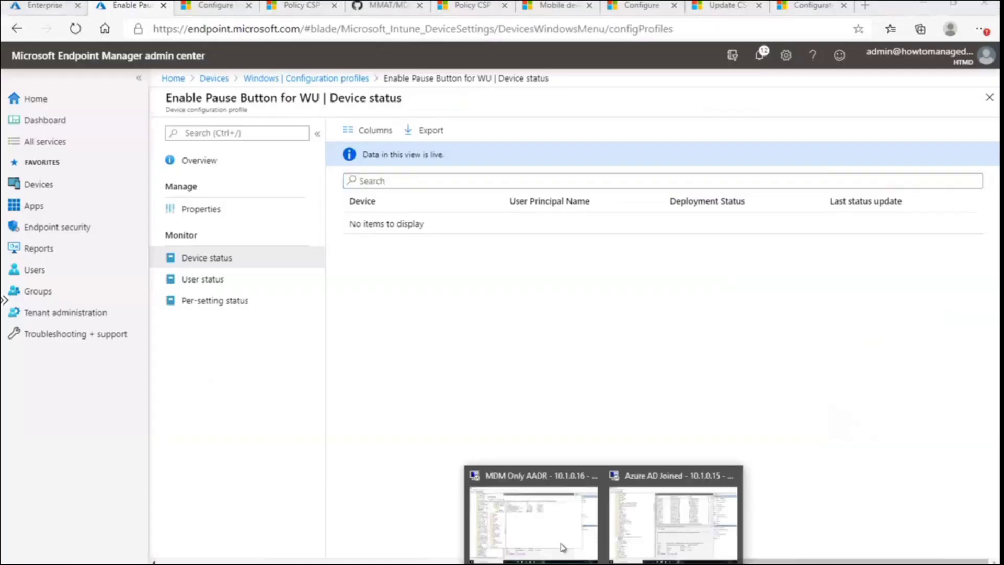
pyautogui.click(533, 517)
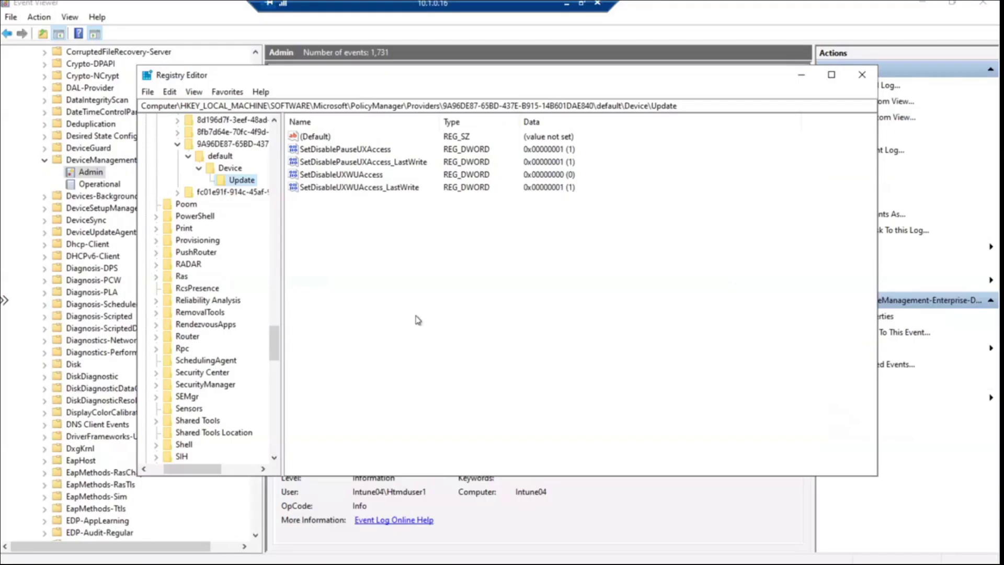
pyautogui.rightClick(90, 175)
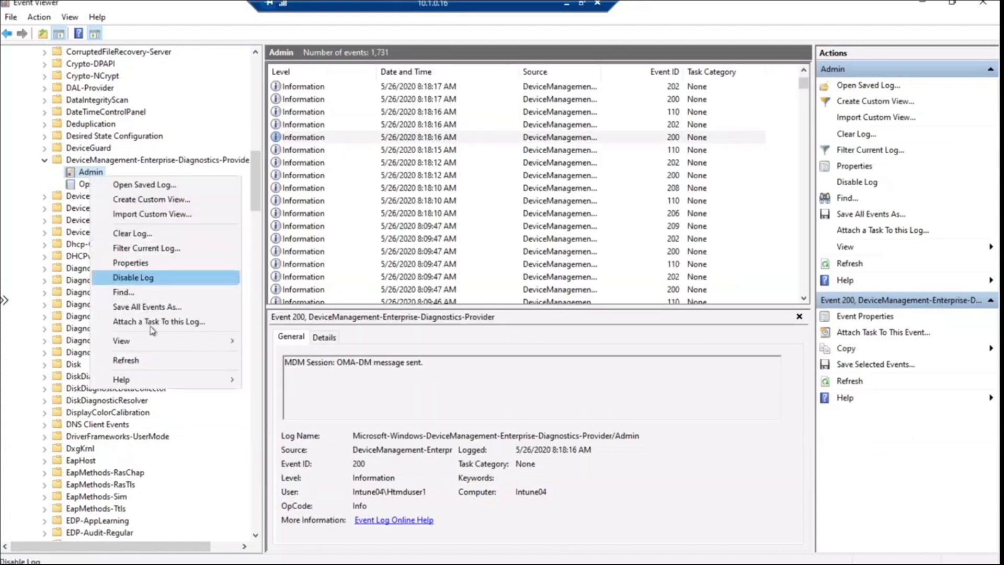
pyautogui.click(155, 363)
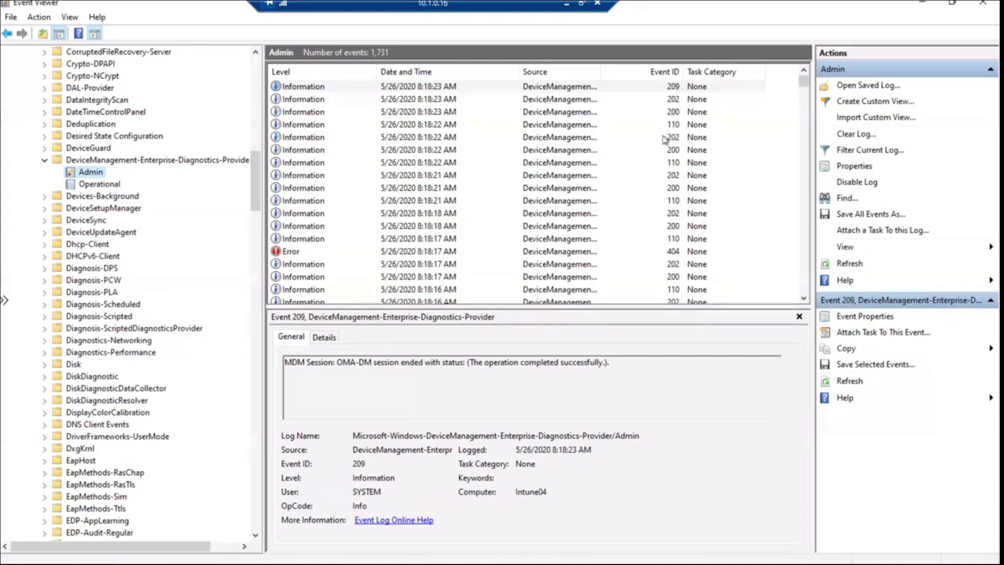
pyautogui.click(803, 74)
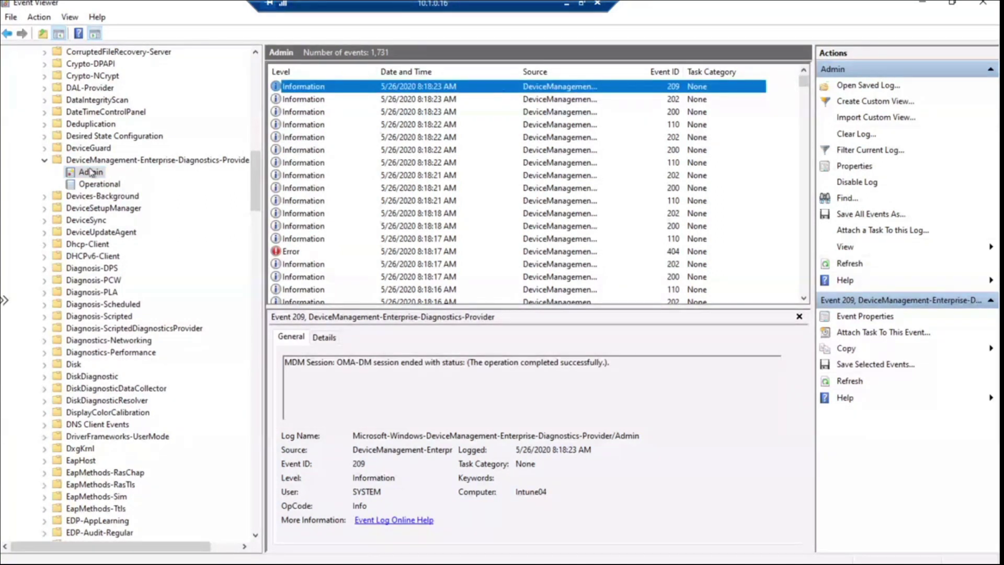
pyautogui.rightClick(93, 173)
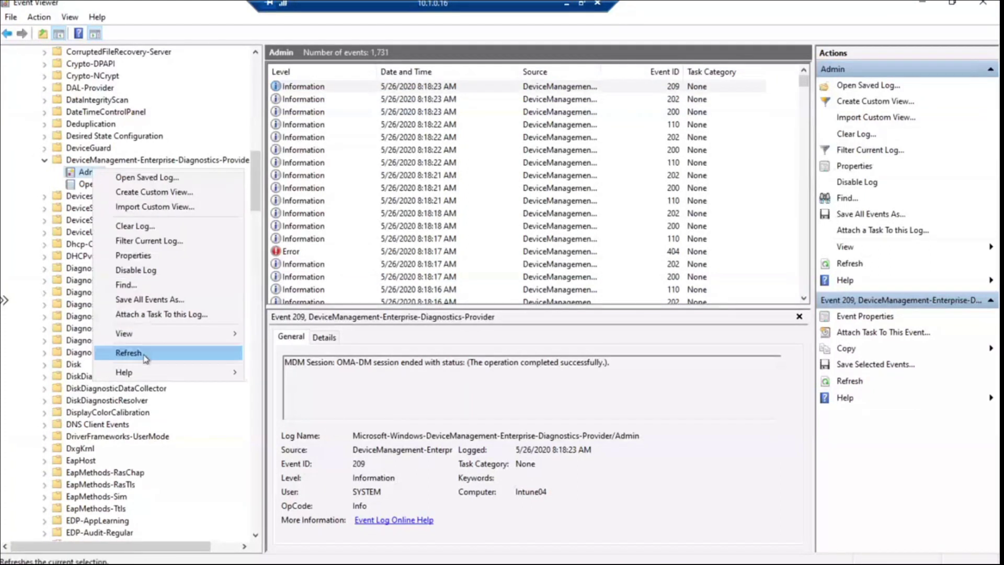
pyautogui.click(130, 353)
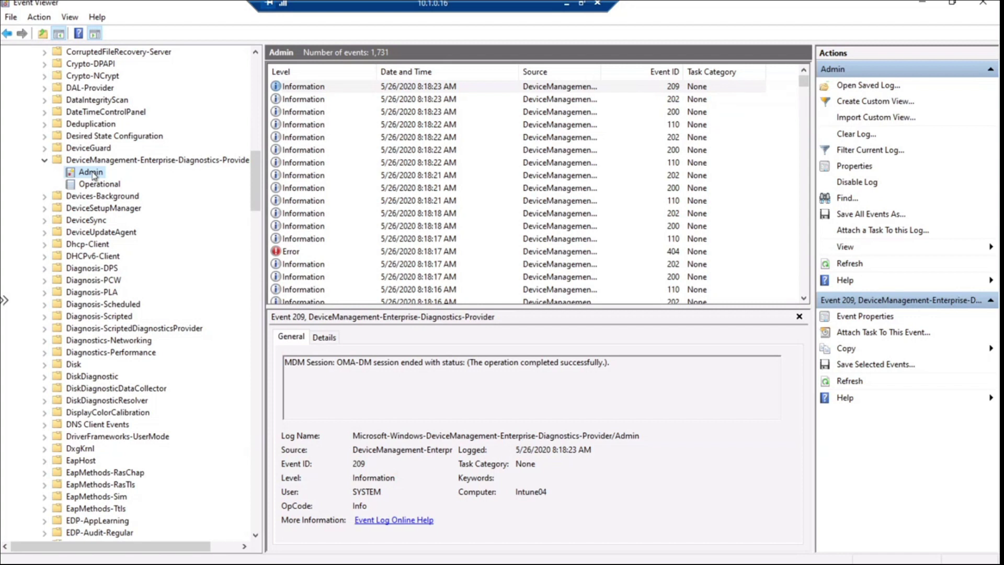
pyautogui.rightClick(94, 175)
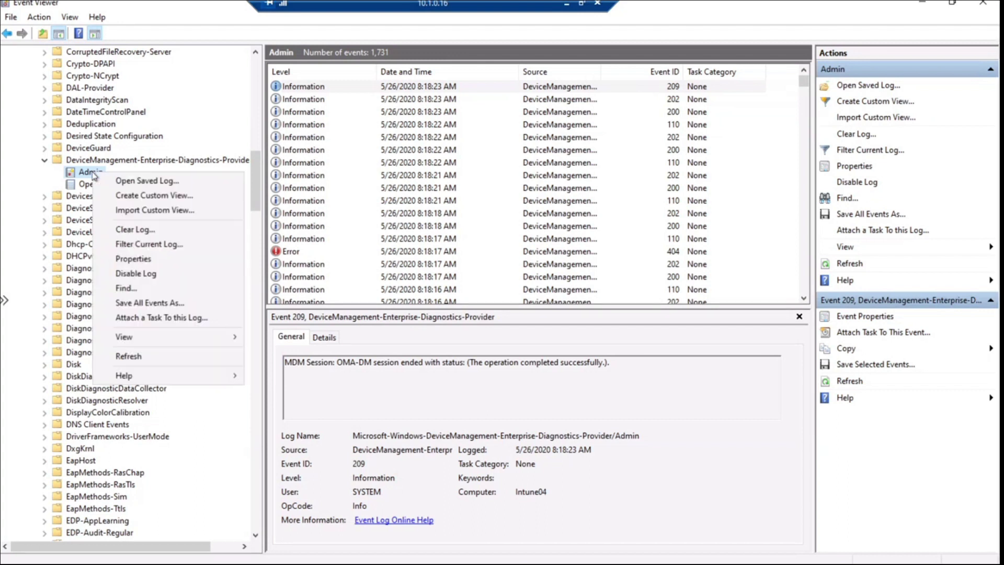
pyautogui.click(146, 357)
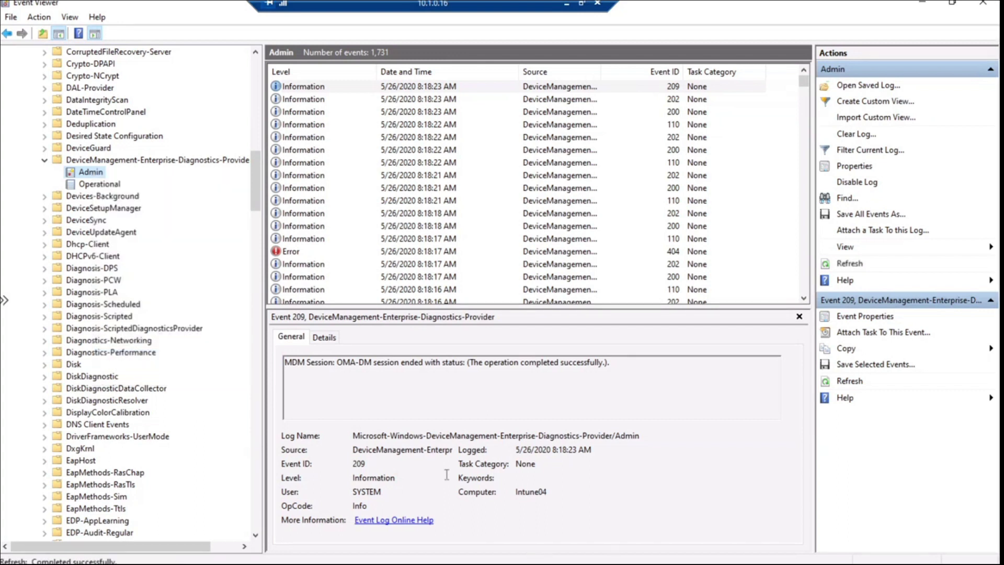
# Return to the Endpoint Manager admin center, review the Enable Pause Button for WU profile's assignment options, and leave the assignments without saving.
pyautogui.click(566, 5)
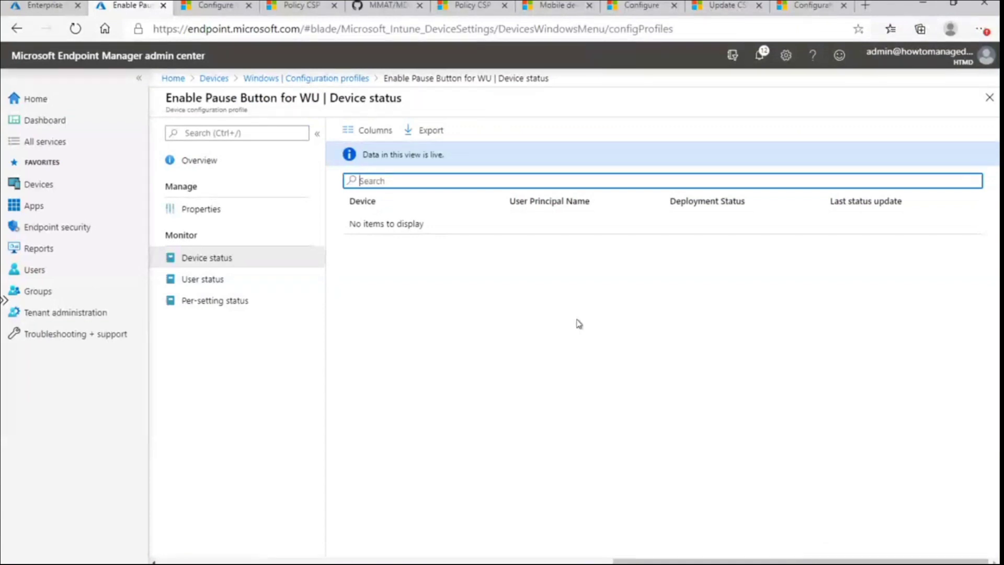
pyautogui.click(209, 208)
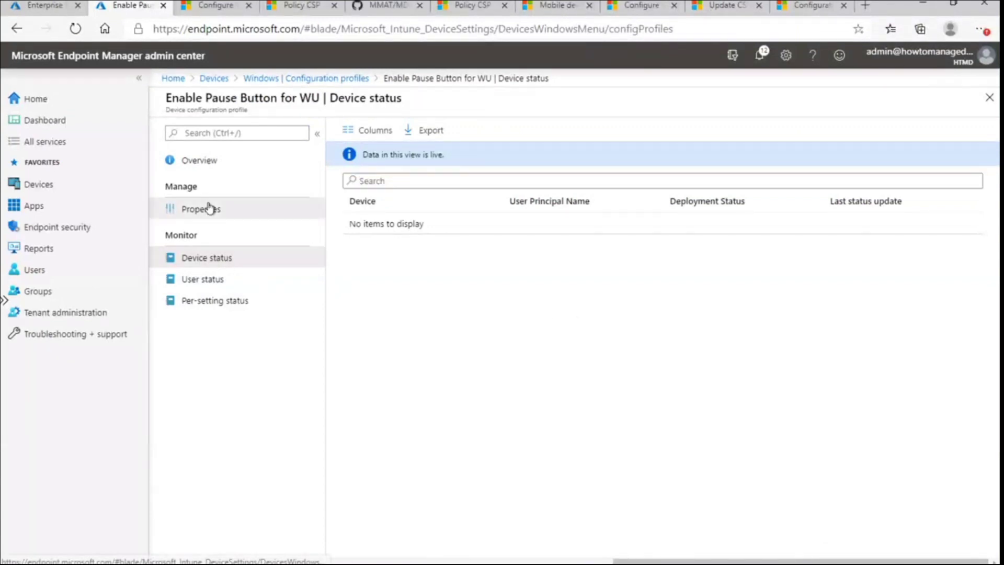
pyautogui.click(406, 440)
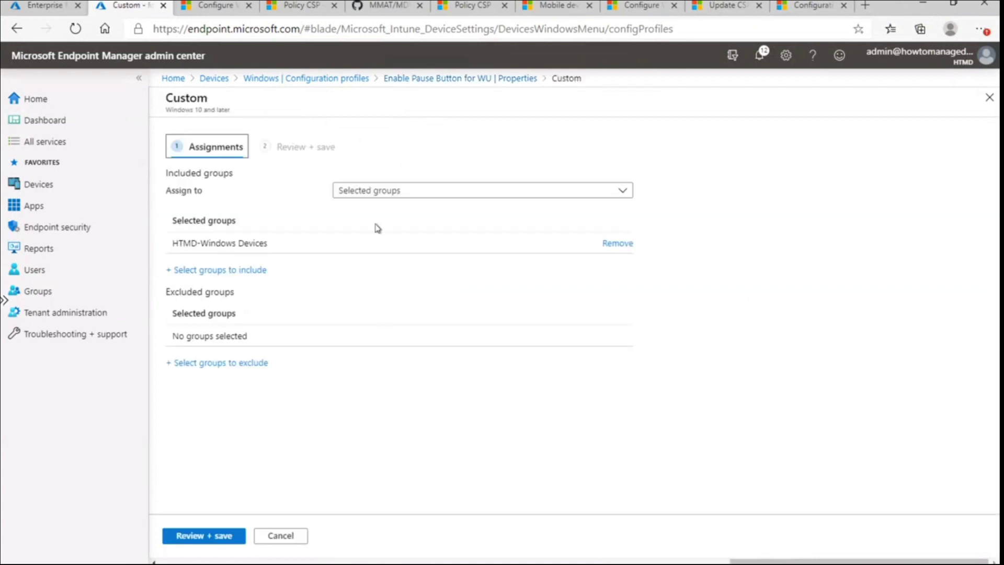
pyautogui.click(399, 193)
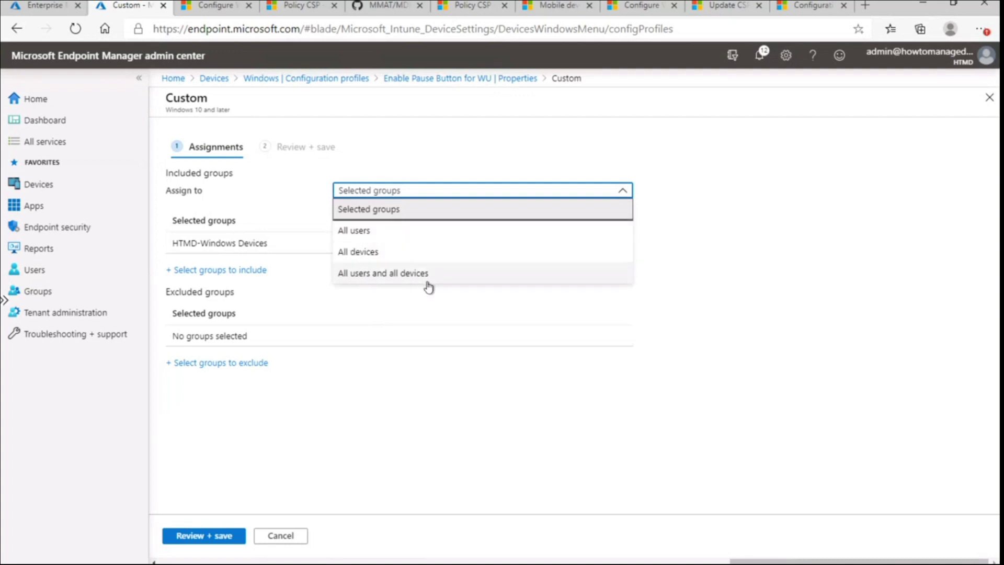
pyautogui.click(424, 412)
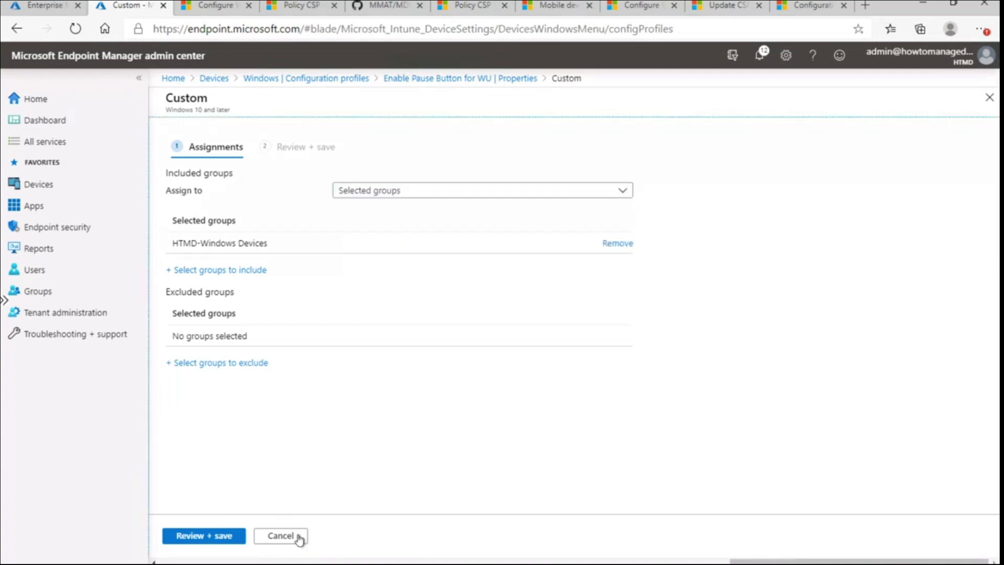
pyautogui.click(280, 535)
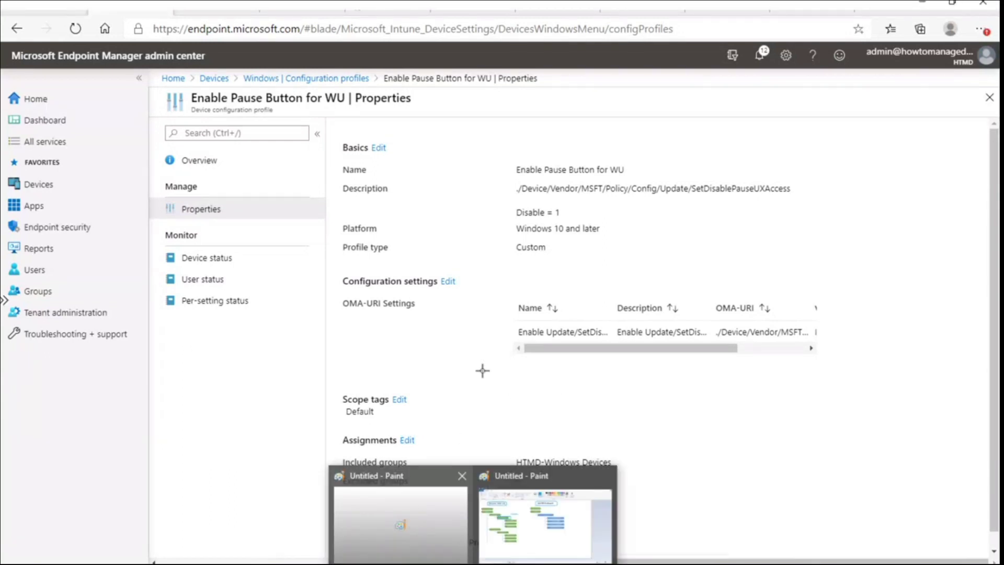
# Switch to Paint and outline the Update/SetDisableUXWUAccess heading and the Device scope section with red rounded rectangles, about 330 × 52 and 463 × 81 px.
pyautogui.click(403, 524)
pyautogui.moveTo(996, 273); pyautogui.dragTo(997, 392)
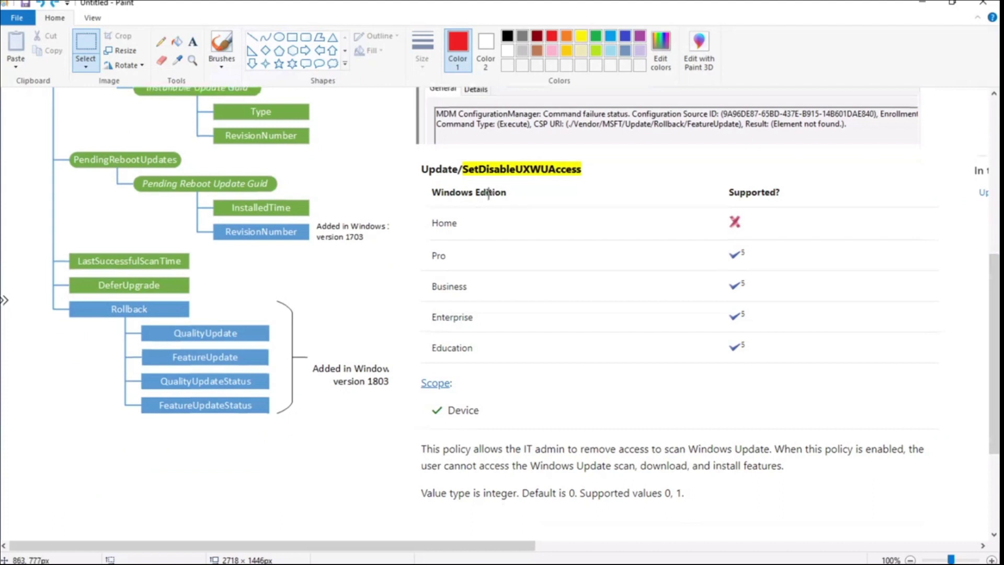
pyautogui.click(305, 36)
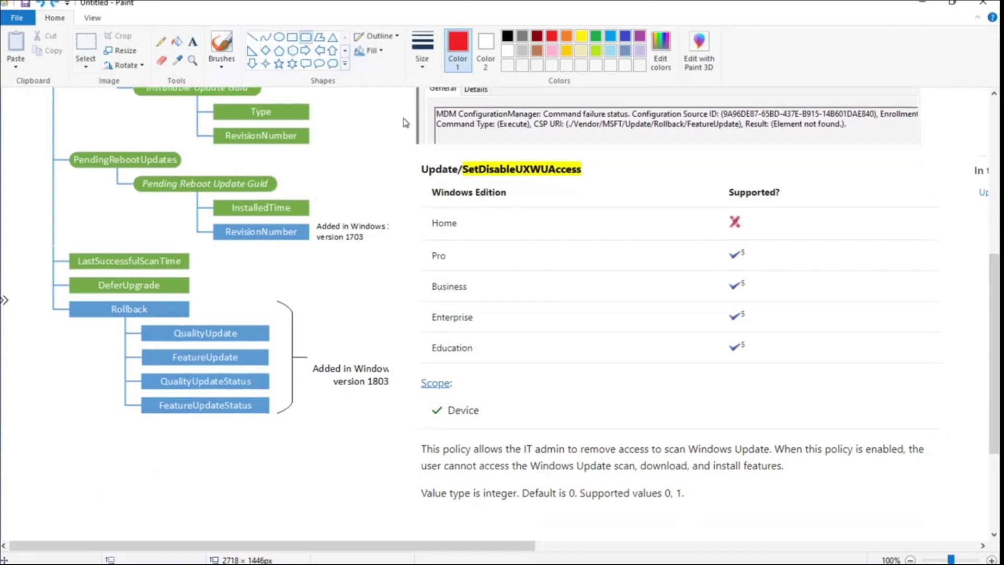
pyautogui.moveTo(407, 150); pyautogui.dragTo(630, 186)
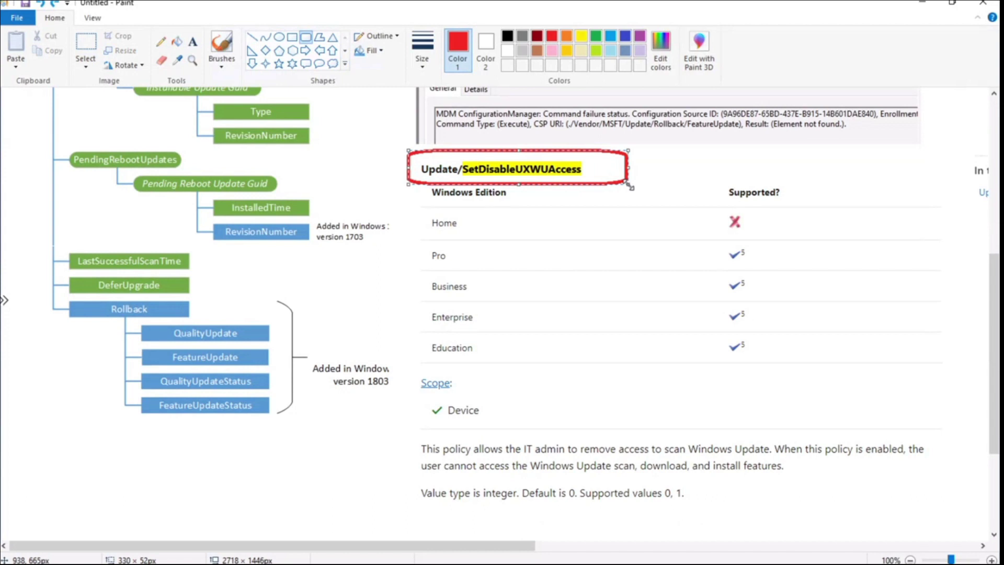
pyautogui.click(652, 167)
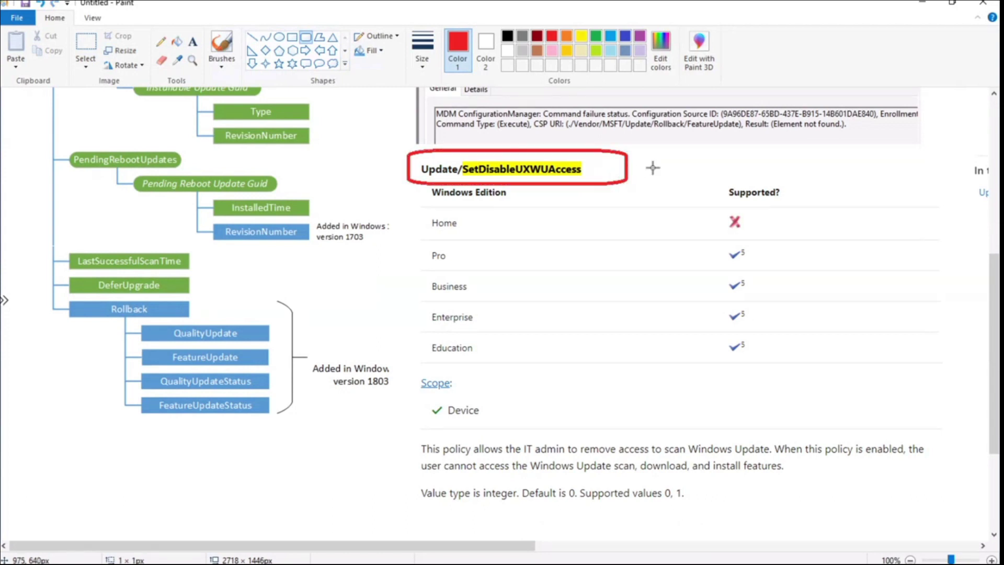
pyautogui.moveTo(411, 372); pyautogui.dragTo(506, 409)
pyautogui.moveTo(581, 411); pyautogui.dragTo(719, 426)
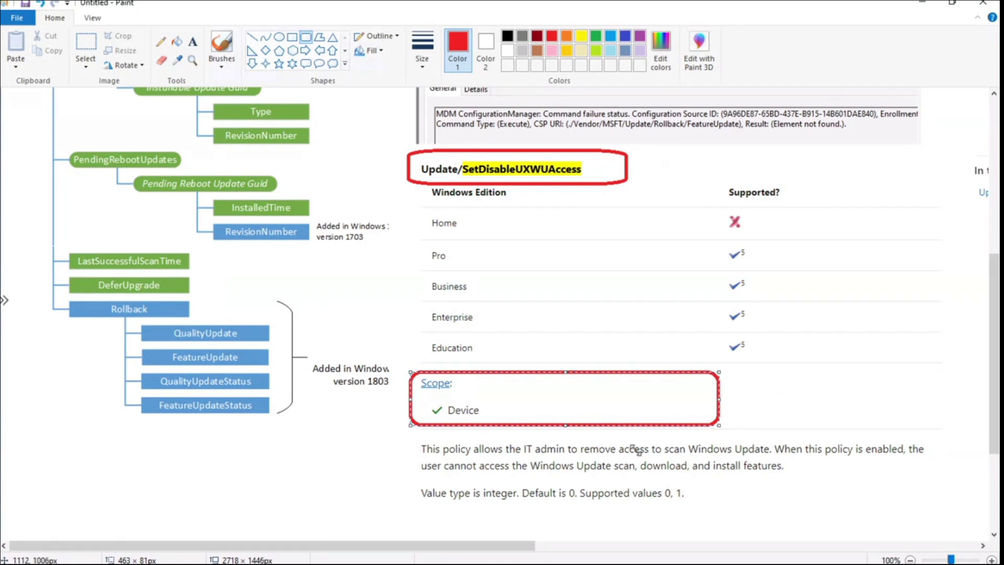
# Switch to the Azure AD Joined session's Event Viewer and refresh the DeviceManagement-Enterprise-Diagnostics-Provider Admin log.
pyautogui.click(603, 564)
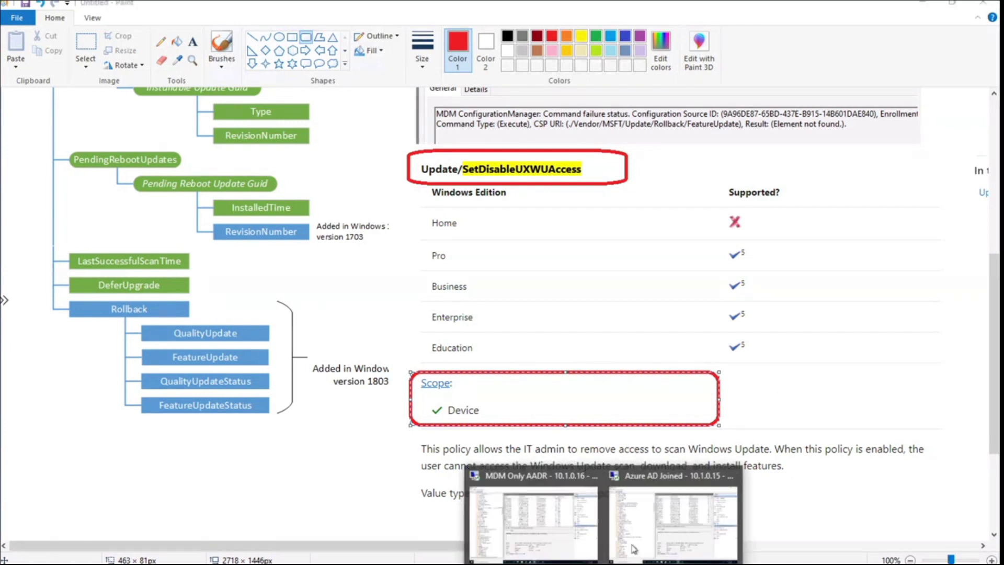
pyautogui.click(656, 523)
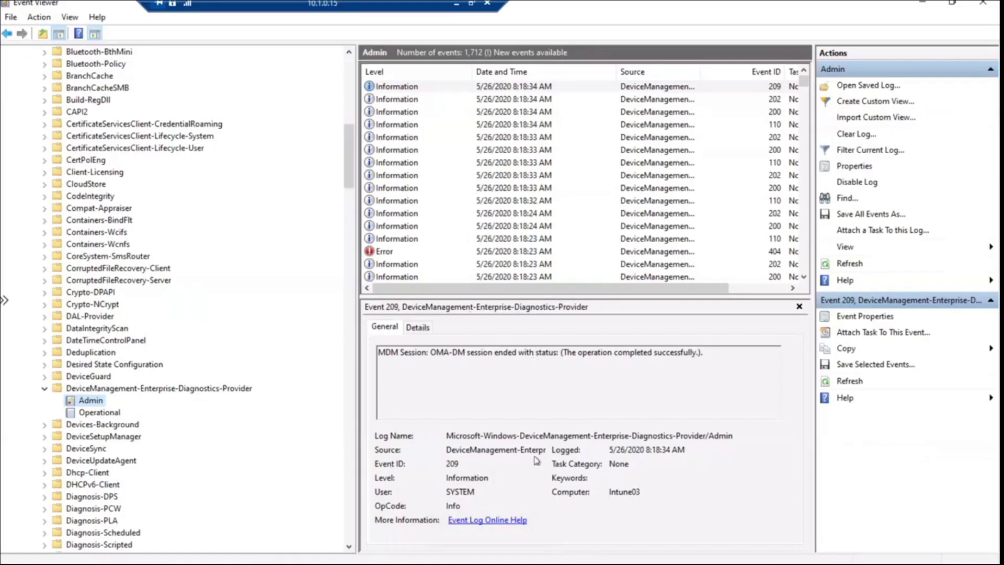
pyautogui.rightClick(90, 401)
pyautogui.click(126, 369)
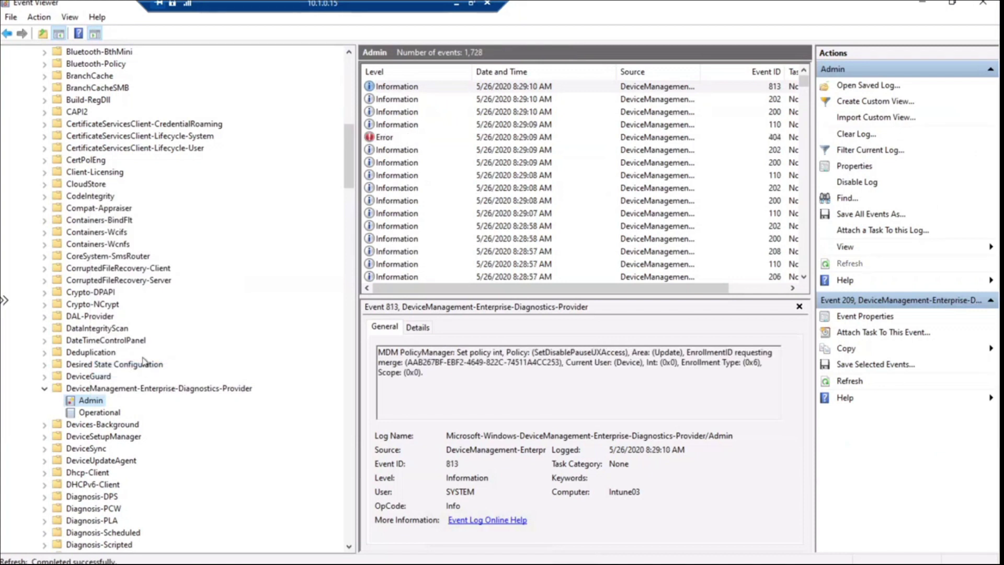
# Read through the Admin log's events one by one from the newest to older ones, looking for Update policy entries.
pyautogui.click(486, 99)
pyautogui.press('Down')
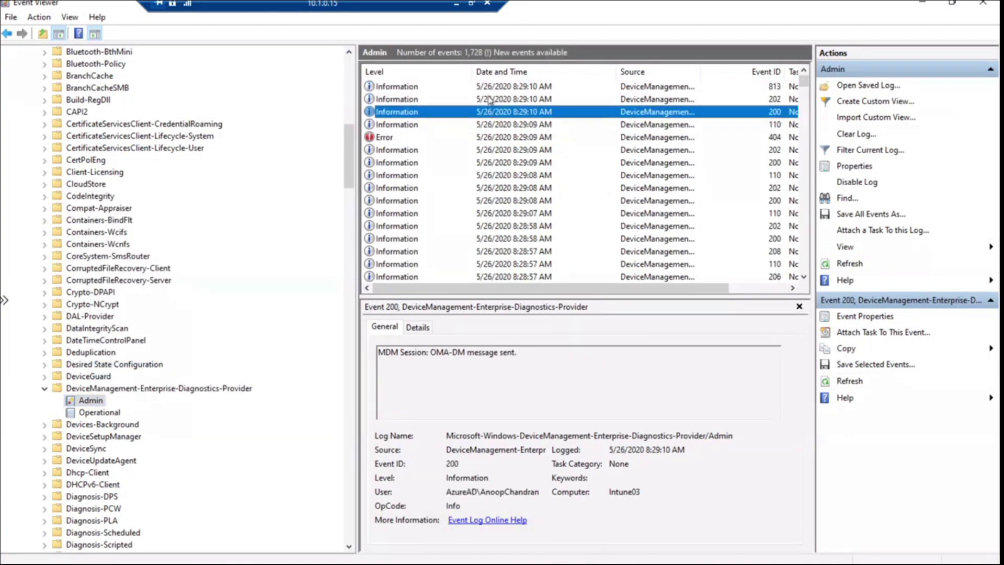
pyautogui.press('Down')
pyautogui.press('Down')
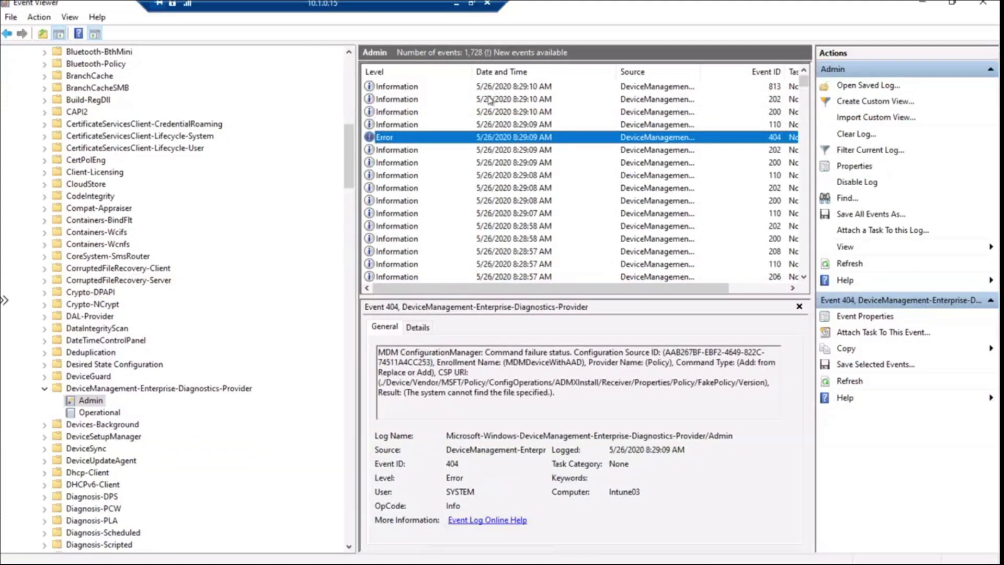
pyautogui.press('Down')
pyautogui.press('Down')
pyautogui.press('Down')
pyautogui.press('Down')
pyautogui.press('Down')
pyautogui.press('Down')
pyautogui.press('Down')
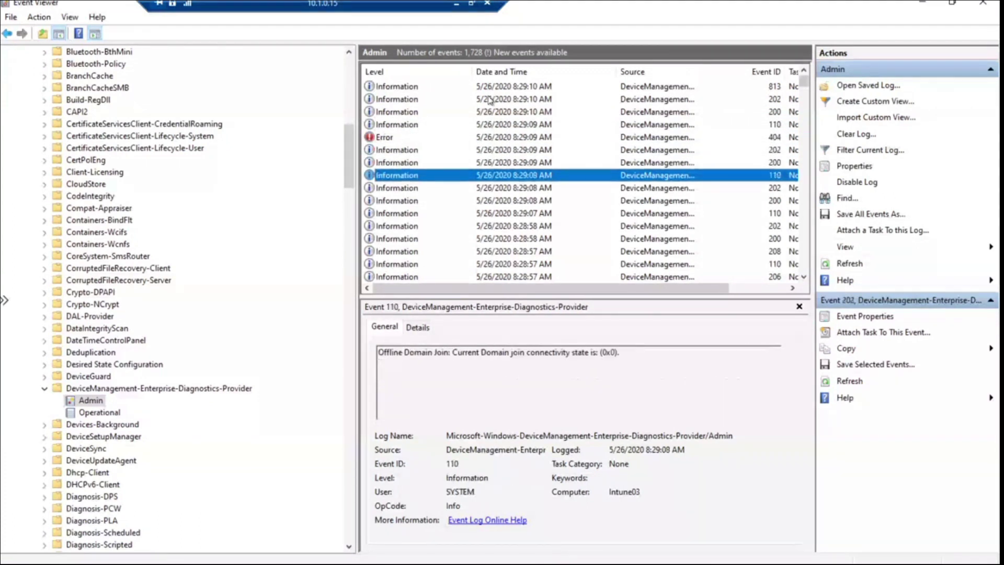
pyautogui.press('Down')
pyautogui.press('Down')
pyautogui.press('Down')
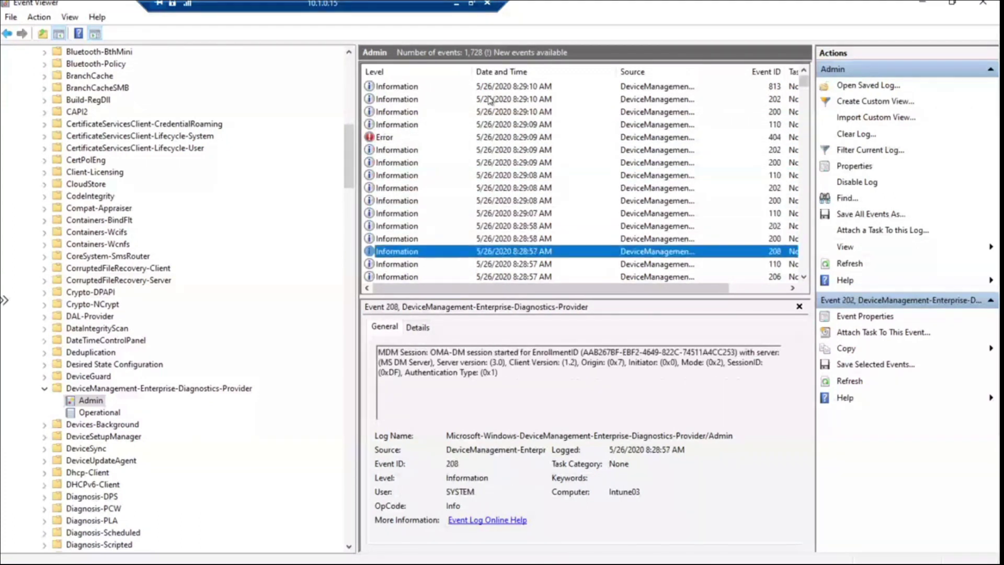
pyautogui.press('Up')
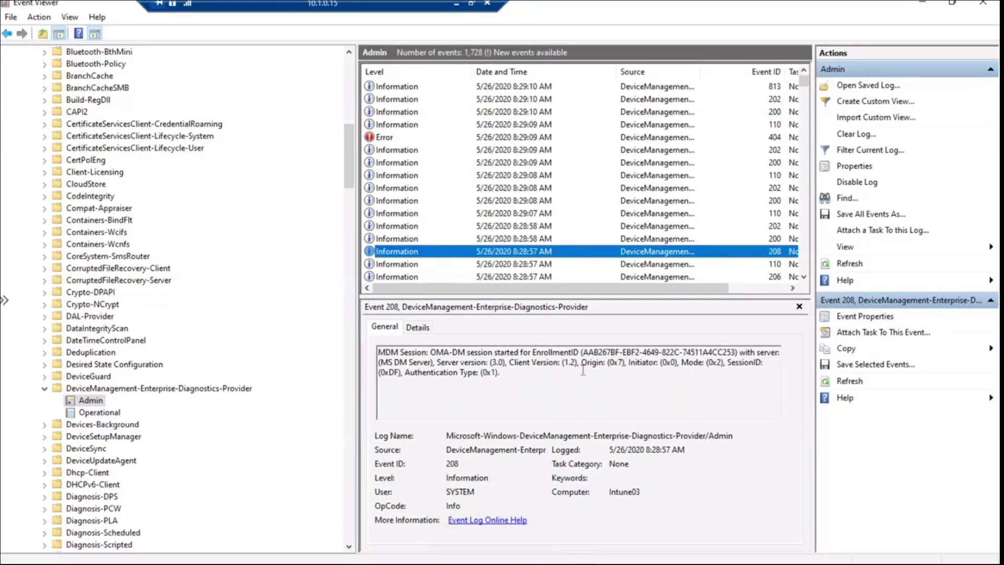
pyautogui.press('Down')
pyautogui.press('Down')
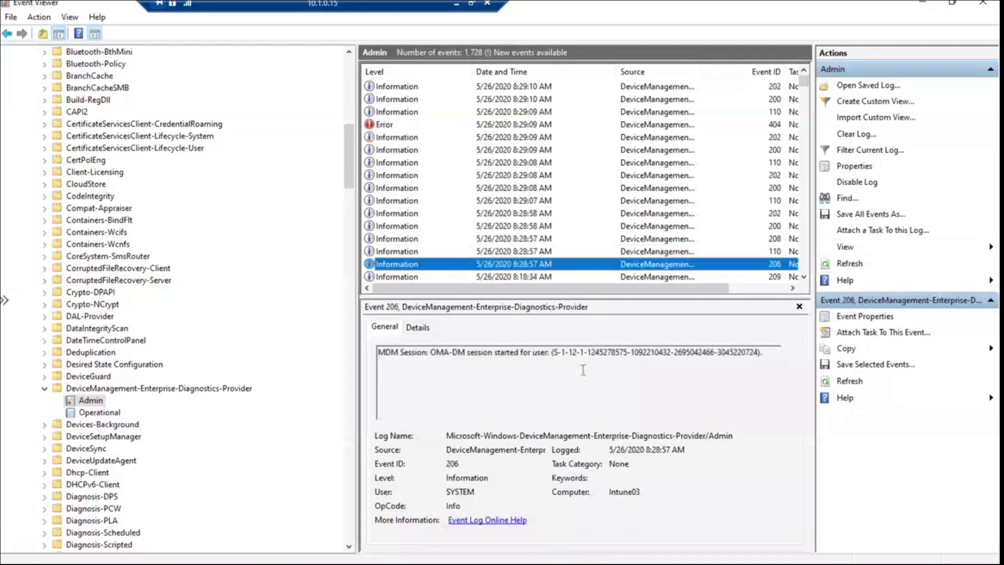
pyautogui.press('Down')
pyautogui.press('Down')
pyautogui.press('Down')
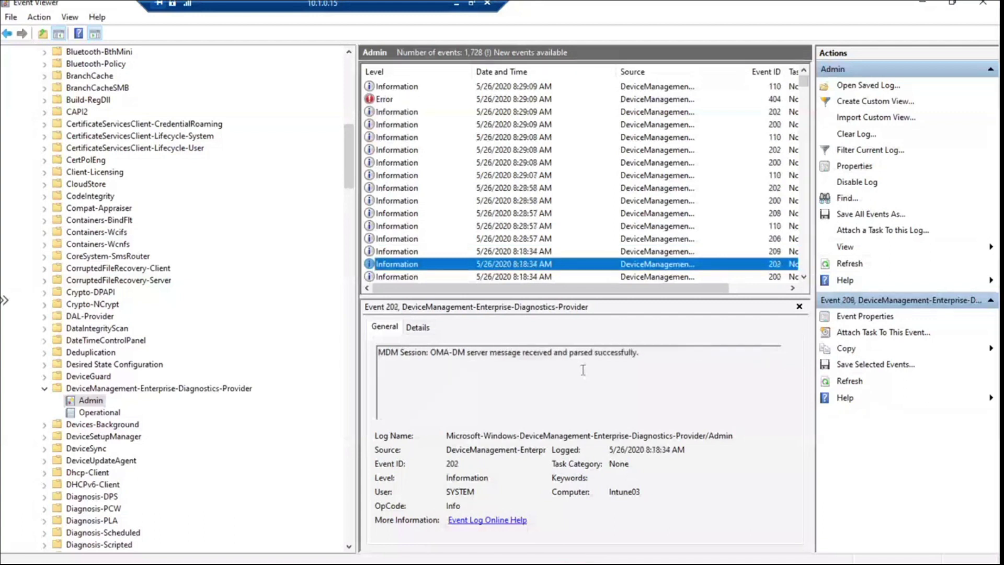
pyautogui.press('Down')
pyautogui.press('Down')
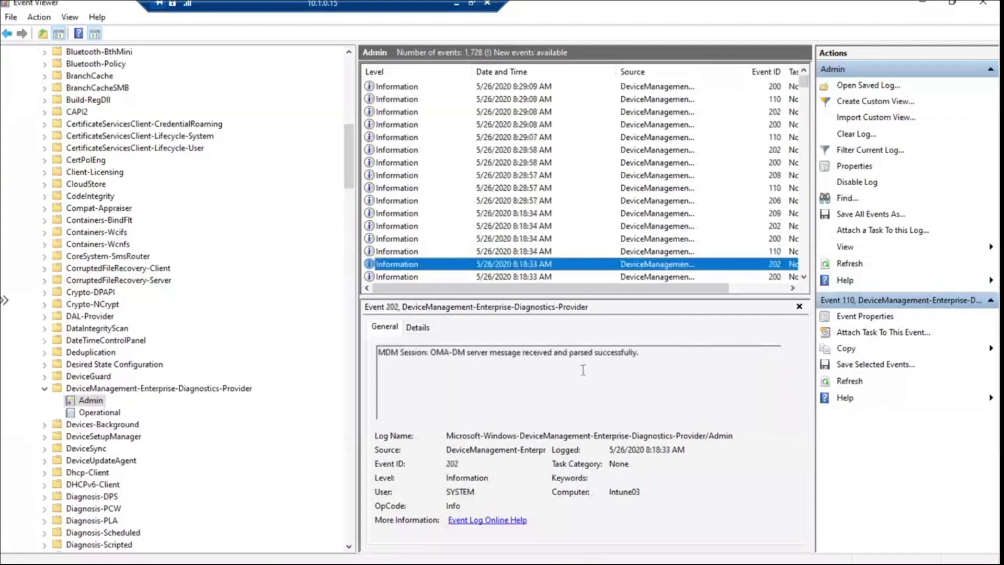
pyautogui.press('Down')
pyautogui.press('Down')
pyautogui.press('Down')
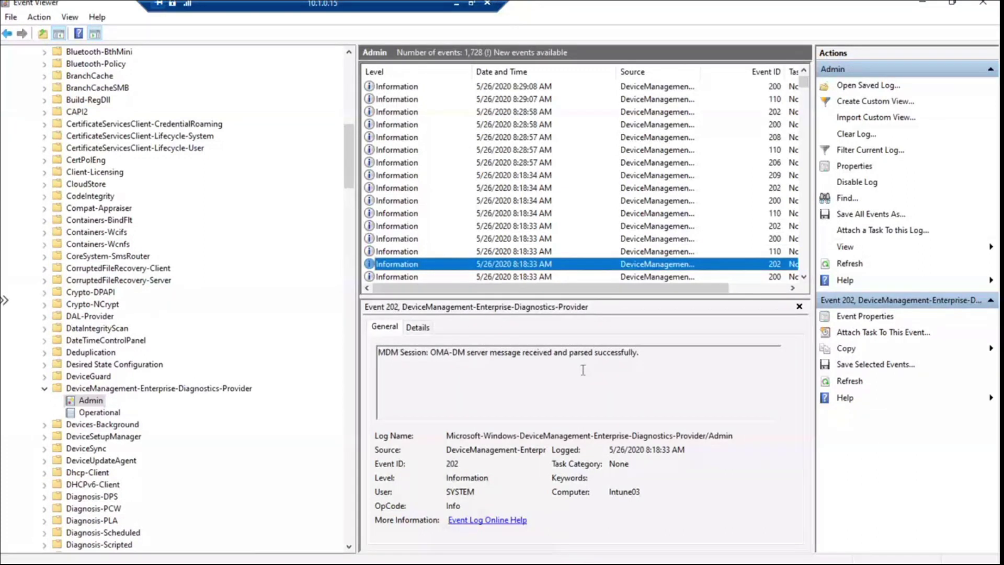
# Step back up through the Admin log towards its newest events, and return to the profile's properties in the Endpoint Manager admin center.
pyautogui.press('Up')
pyautogui.press('Up')
pyautogui.press('Up')
pyautogui.press('Up')
pyautogui.press('Up')
pyautogui.press('Up')
pyautogui.press('Up')
pyautogui.press('Up')
pyautogui.press('Up')
pyautogui.press('Up')
pyautogui.press('Up')
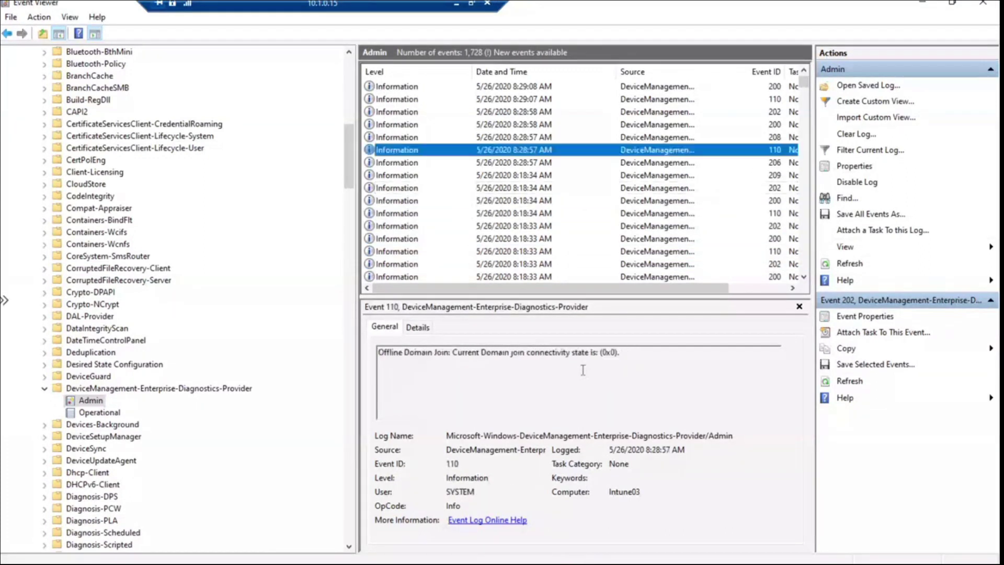
pyautogui.press('Up')
pyautogui.press('Up')
pyautogui.press('Up')
pyautogui.press('Up')
pyautogui.press('Up')
pyautogui.press('Up')
pyautogui.press('Up')
pyautogui.press('Up')
pyautogui.press('Up')
pyautogui.press('Up')
pyautogui.press('Up')
pyautogui.press('Up')
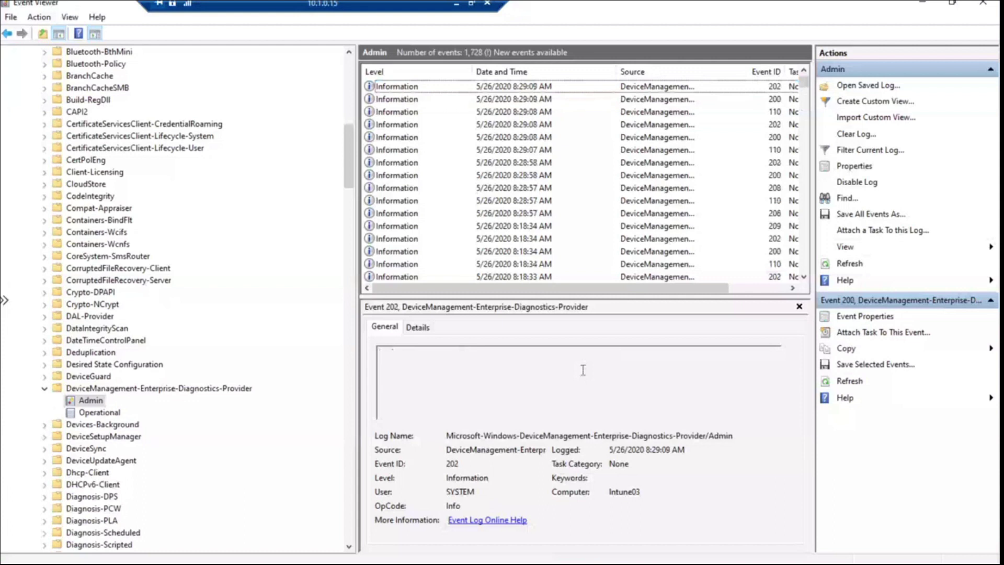
pyautogui.moveTo(538, 561)
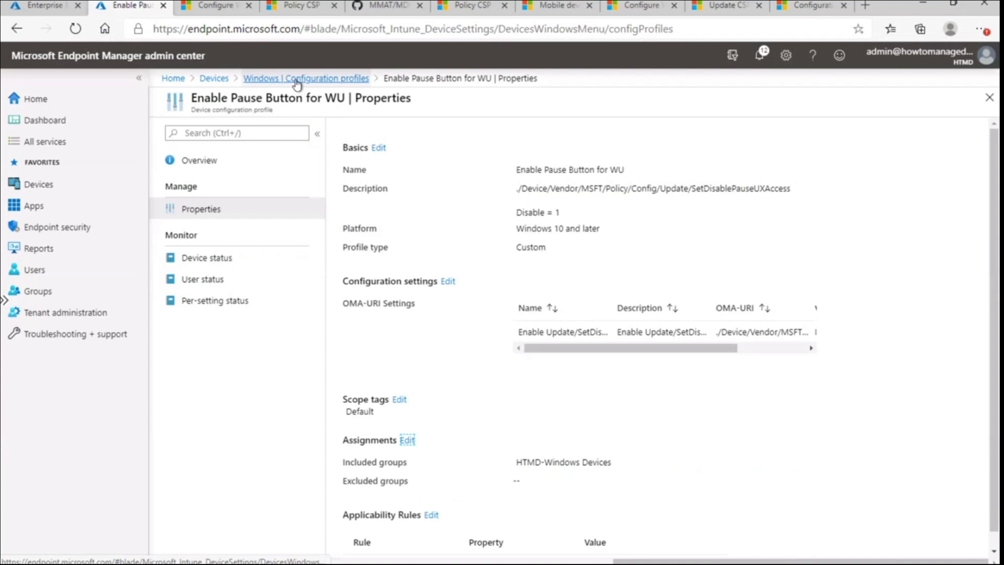
# View the profile's device status in the admin center and switch to the Azure AD Joined session's Registry Editor.
pyautogui.click(214, 263)
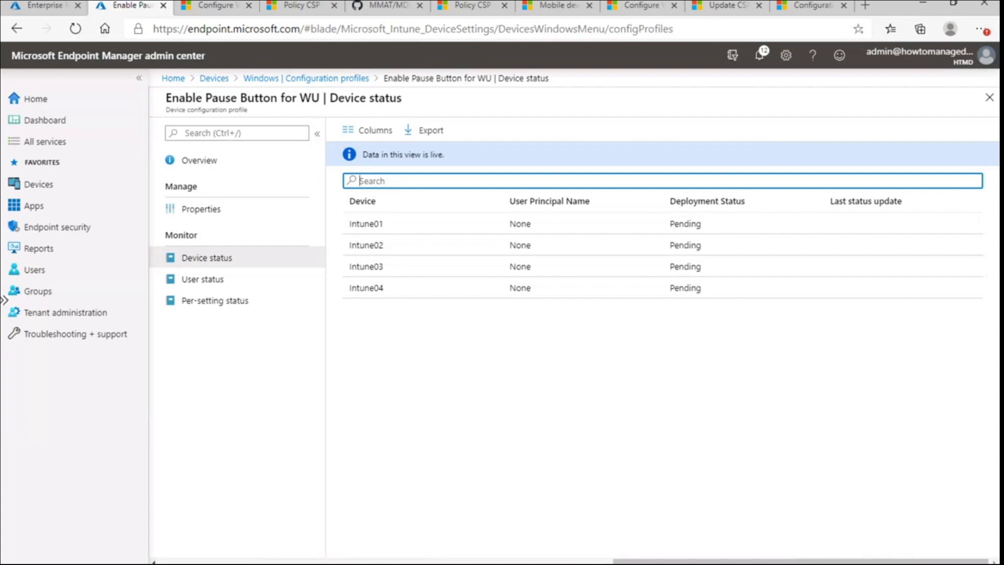
pyautogui.click(604, 564)
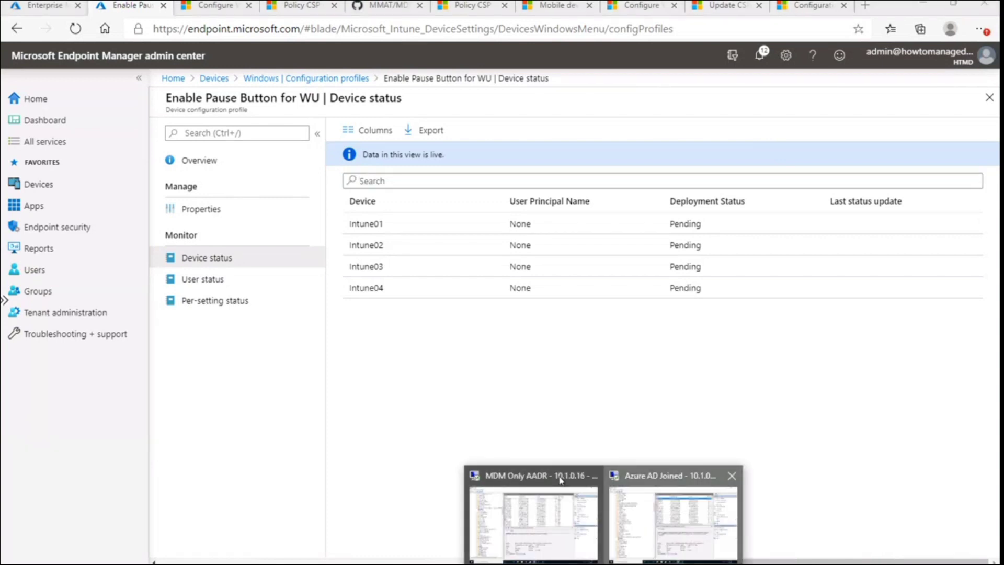
pyautogui.click(561, 480)
pyautogui.hotkey('alt', 'Tab')
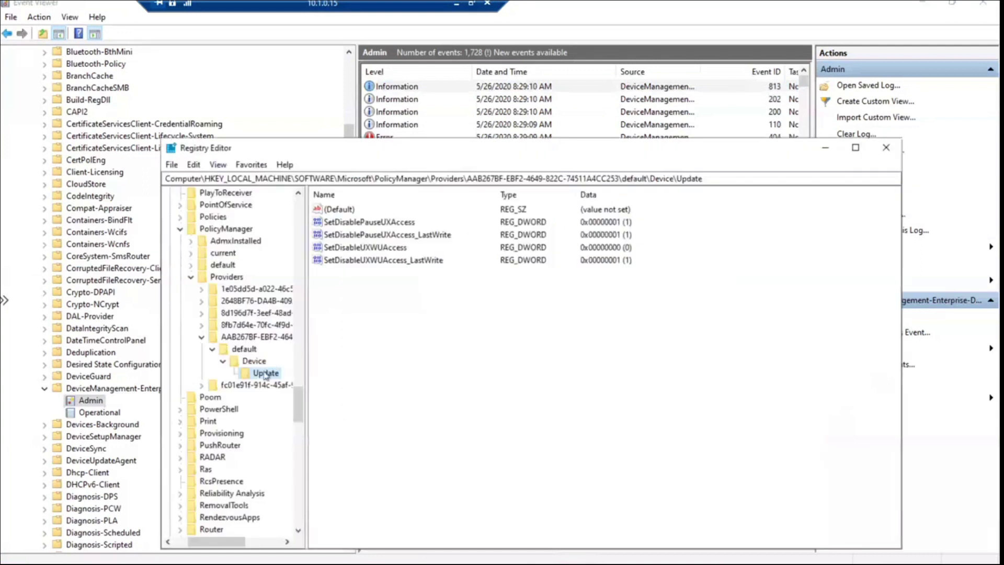
# Refresh the PolicyManager provider's default\Device\Update registry key and inspect the SetDisablePauseUXAccess value without changing it.
pyautogui.click(218, 165)
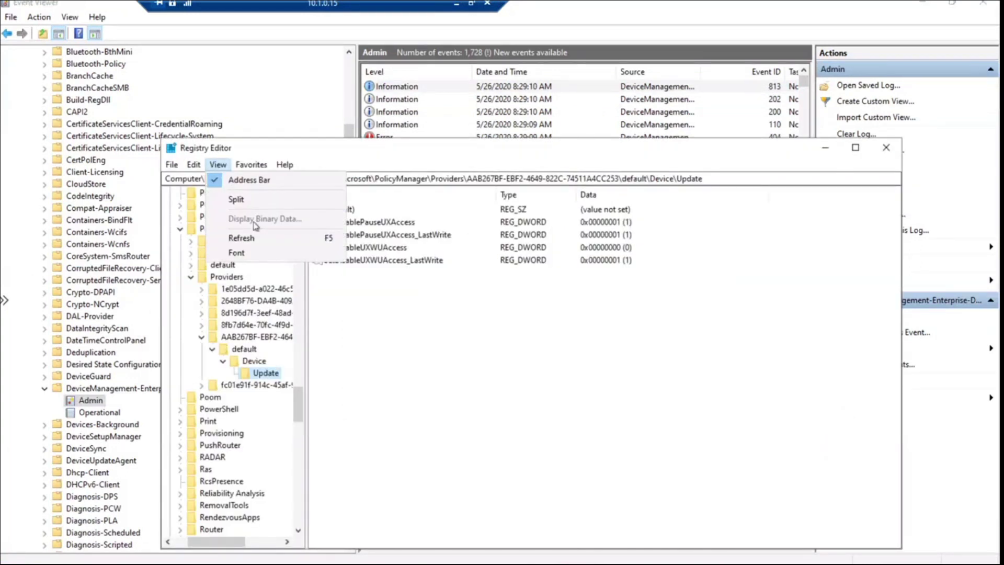
pyautogui.click(256, 239)
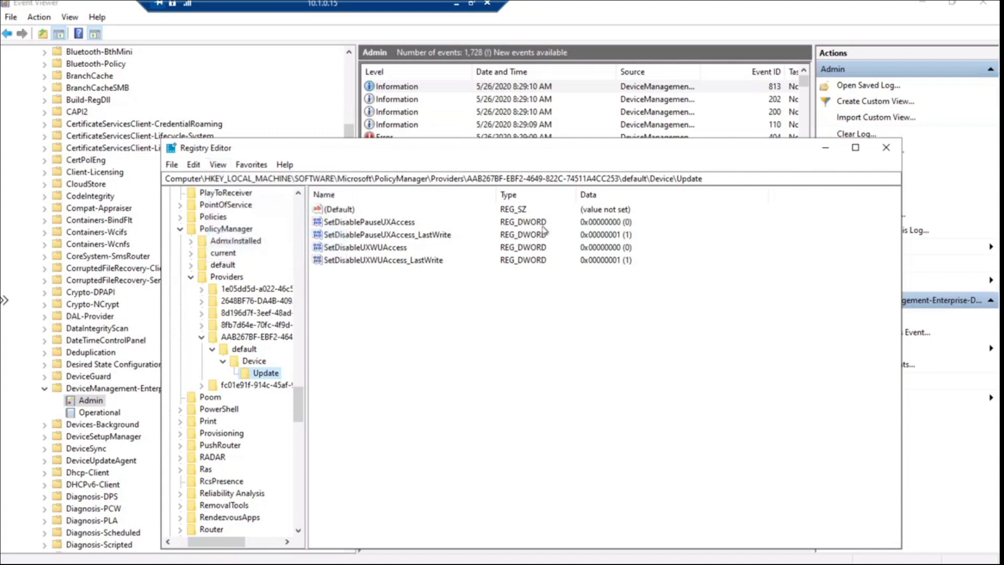
pyautogui.click(594, 225)
pyautogui.doubleClick(365, 226)
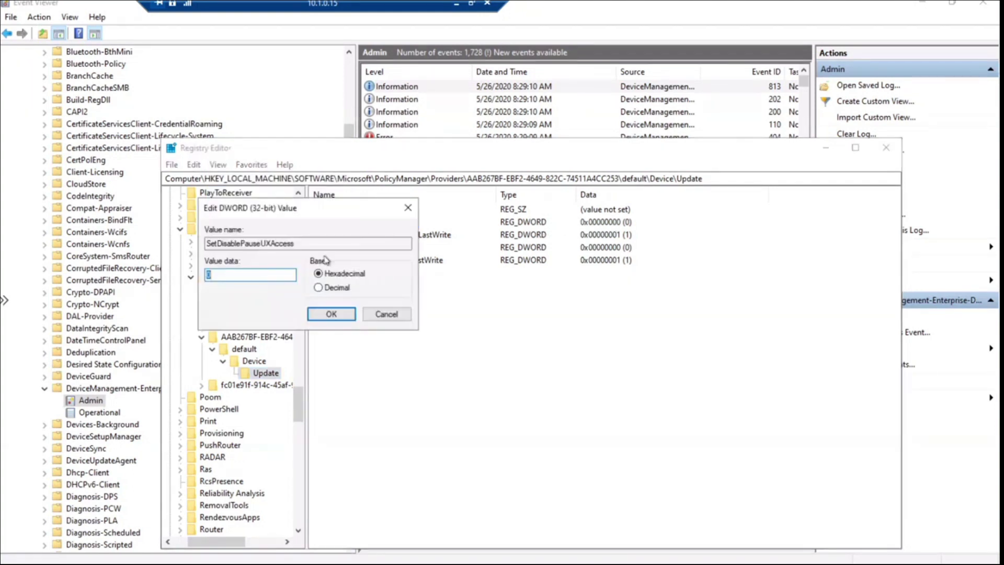
pyautogui.click(387, 314)
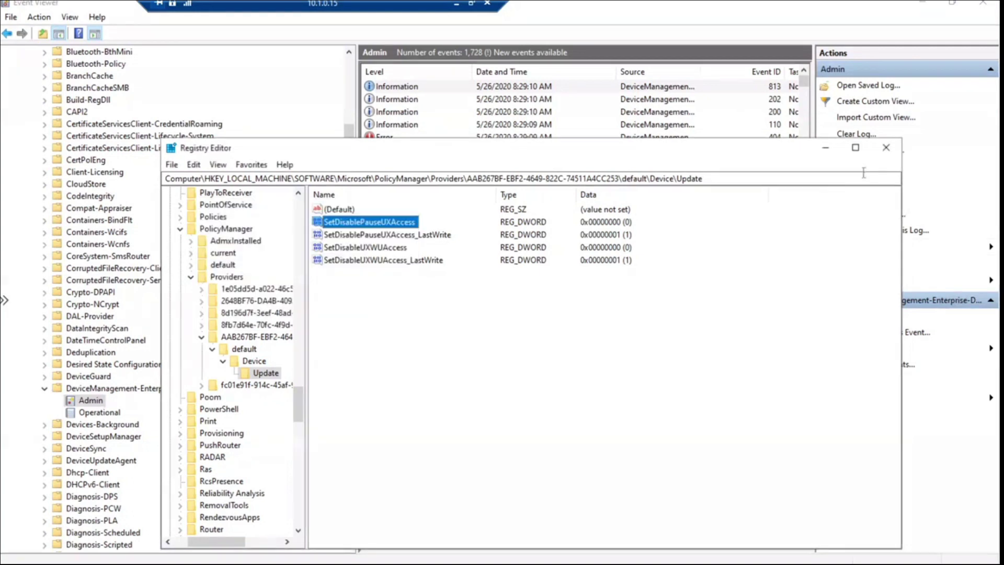
# Minimize Registry Editor and refresh the DeviceManagement-Enterprise-Diagnostics-Provider Admin log in Event Viewer.
pyautogui.click(824, 150)
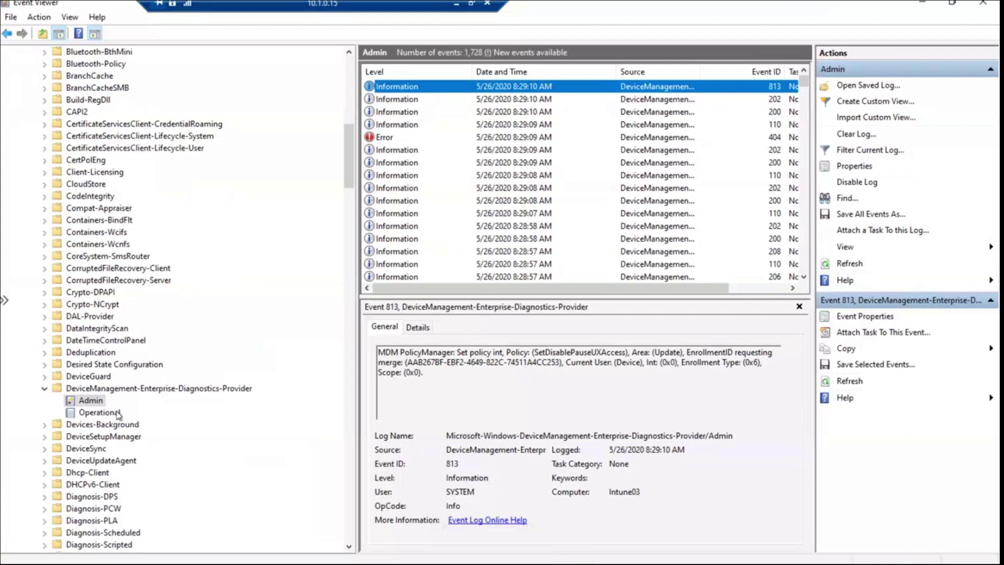
pyautogui.rightClick(93, 402)
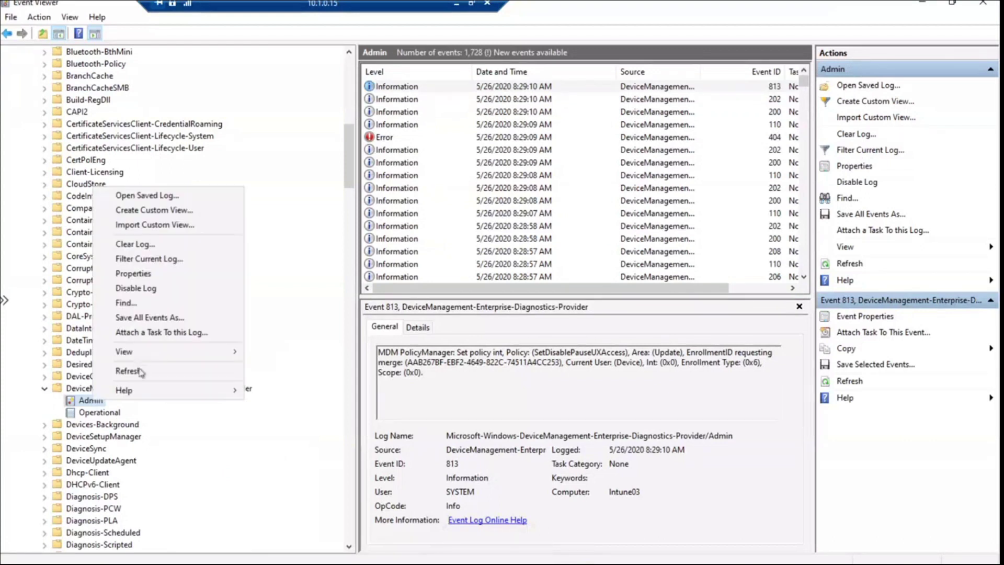
pyautogui.click(140, 371)
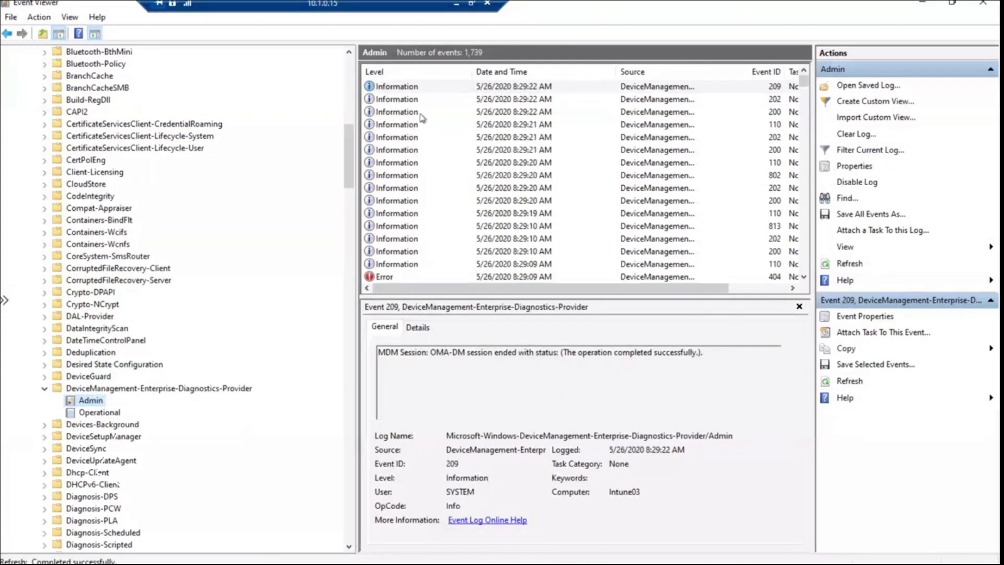
# Read down the refreshed Admin log to event 813 and highlight the SetDisablePauseUXAccess policy name in its description.
pyautogui.click(405, 101)
pyautogui.press('Down')
pyautogui.press('Down')
pyautogui.press('Down')
pyautogui.press('Down')
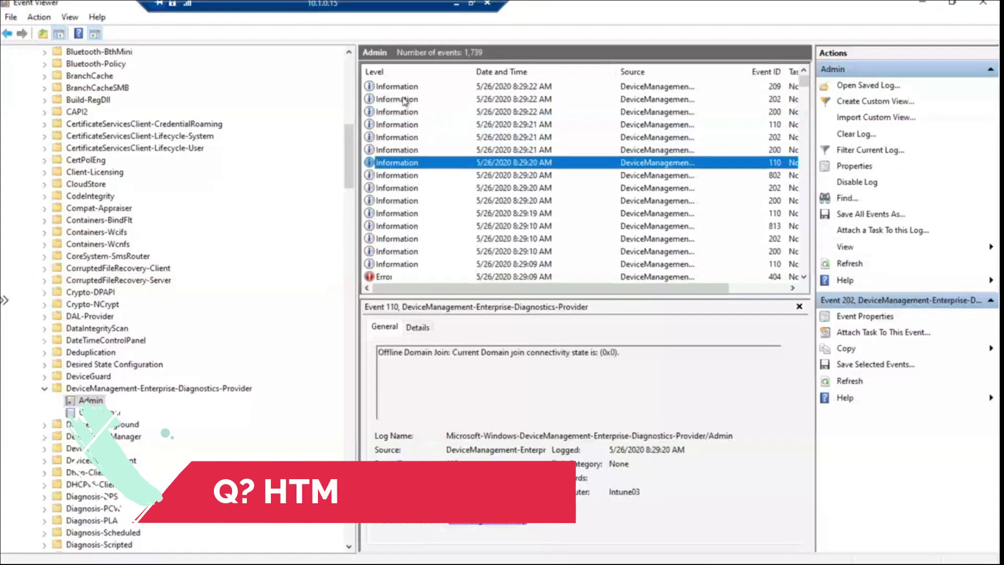
pyautogui.press('Down')
pyautogui.press('Down')
pyautogui.press('Down')
pyautogui.press('Down')
pyautogui.press('Down')
pyautogui.press('Down')
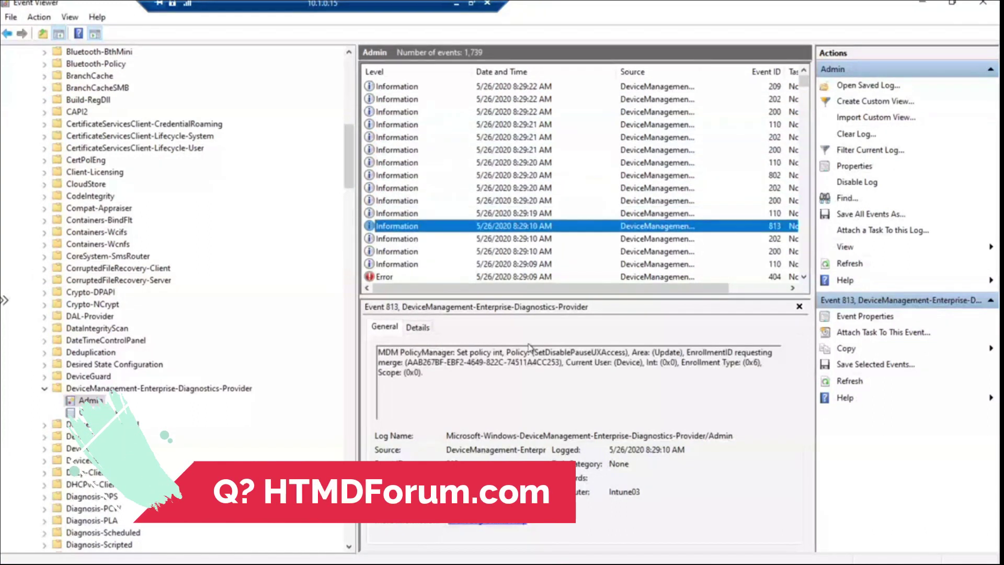
pyautogui.moveTo(533, 354); pyautogui.dragTo(631, 353)
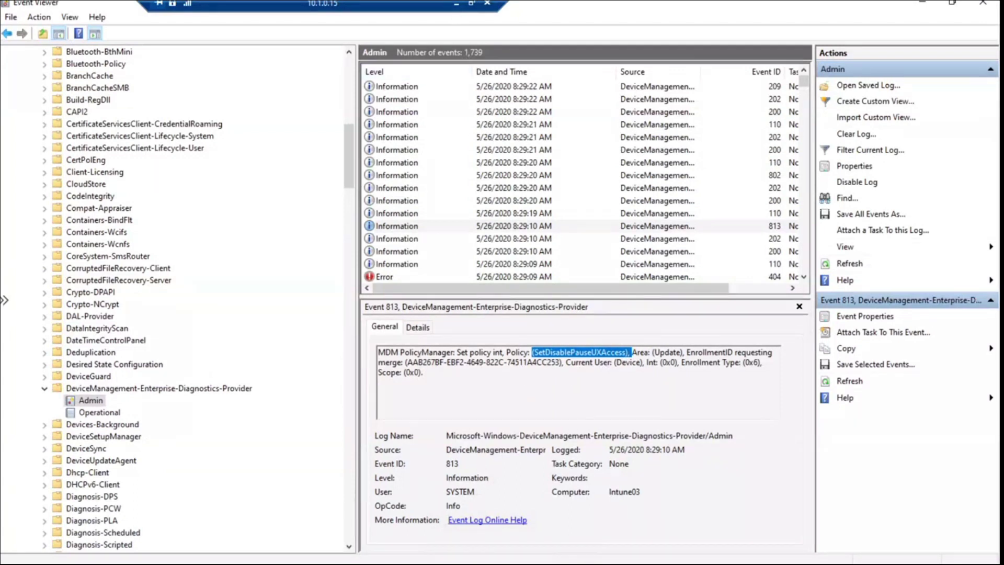
# Bring up the Settings window and reload its Windows Update page by visiting Delivery Optimization and returning.
pyautogui.hotkey('alt', 'Tab')
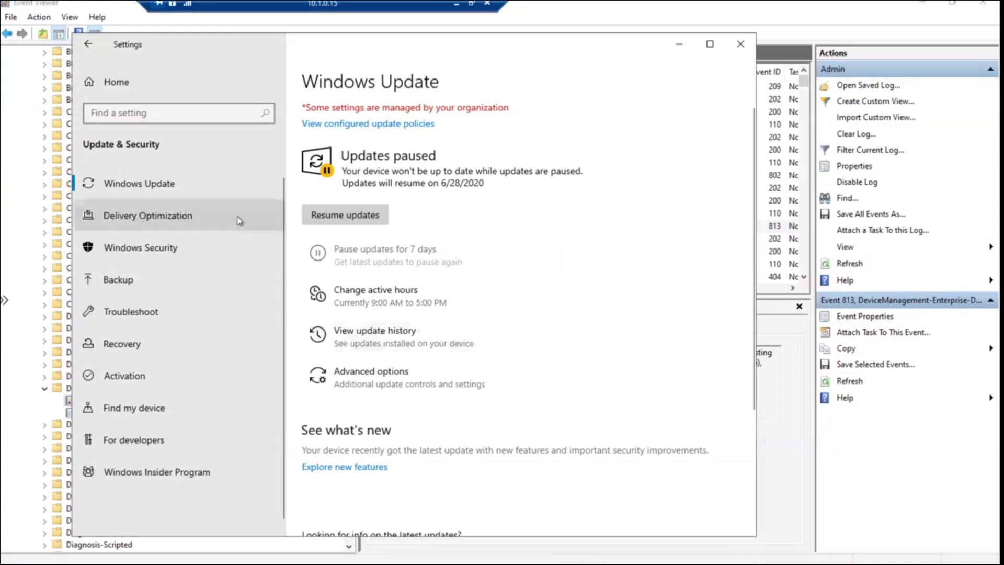
pyautogui.click(164, 220)
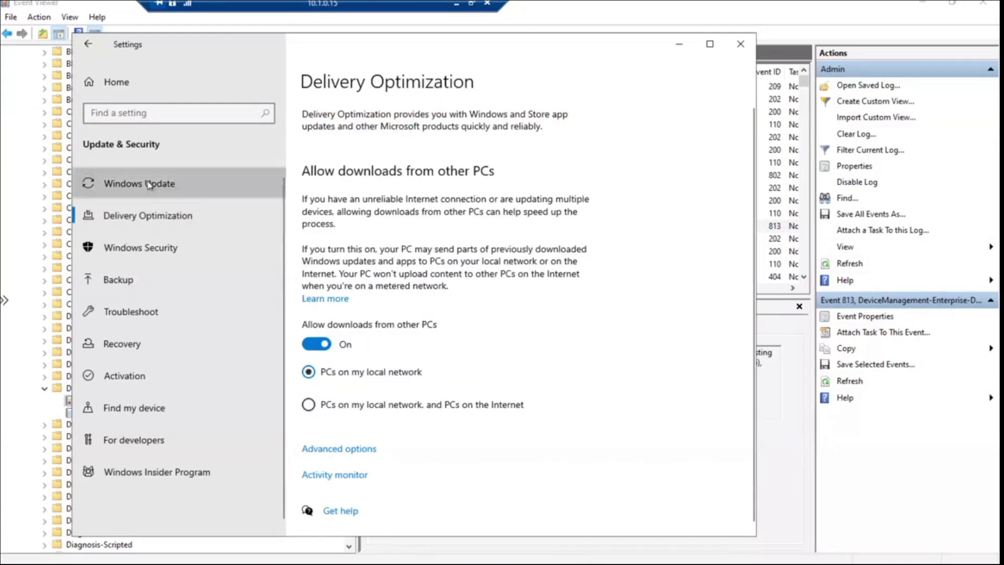
pyautogui.click(157, 184)
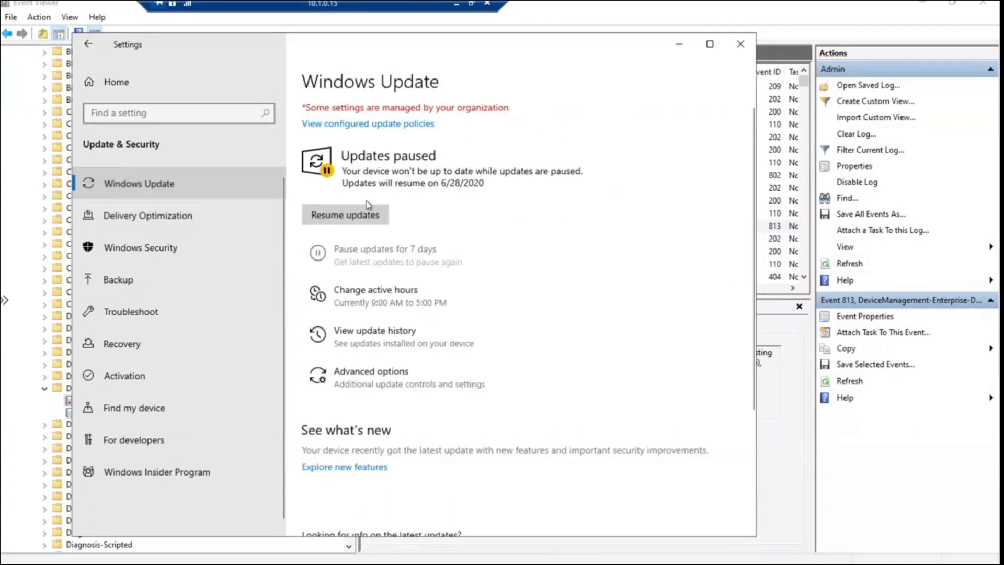
# Switch to the MDM Only AADR session's Registry Editor and refresh the PolicyManager provider's default\Device\Update key.
pyautogui.click(457, 8)
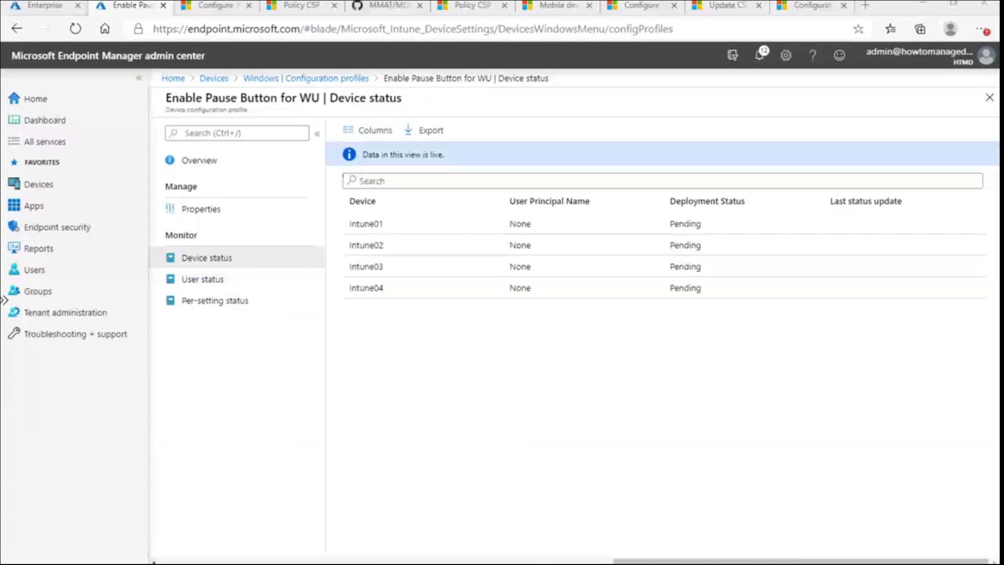
pyautogui.click(548, 533)
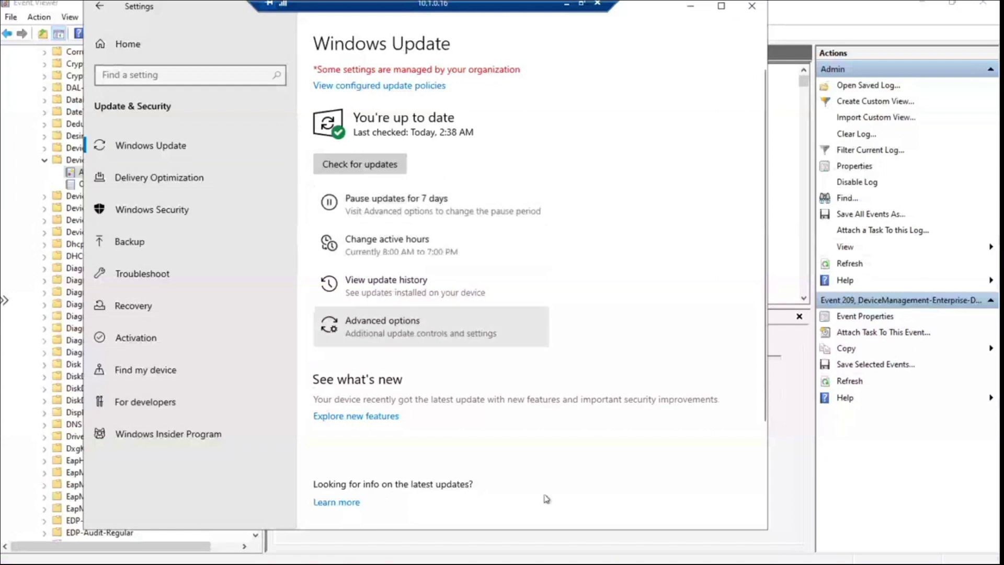
pyautogui.hotkey('alt', 'Tab')
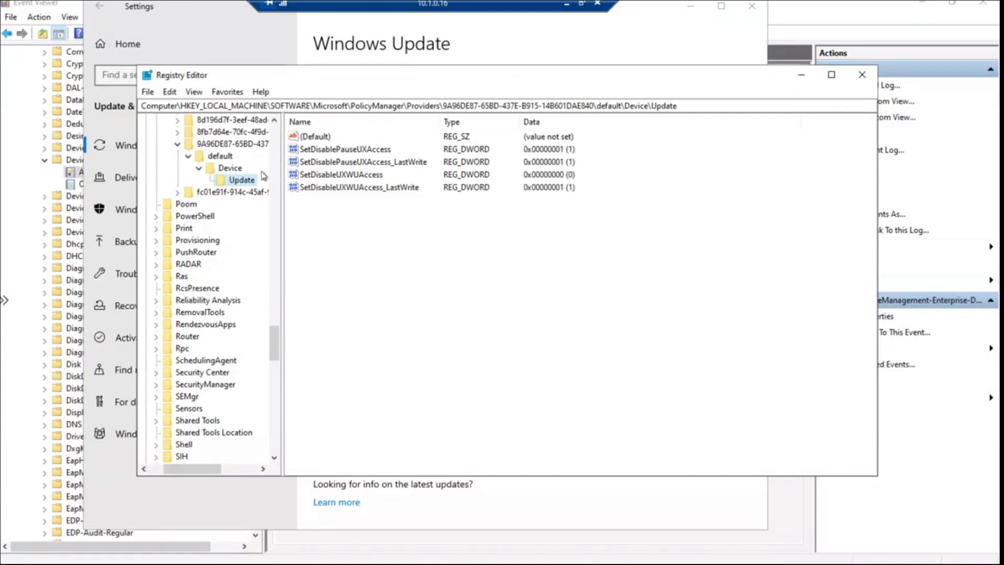
pyautogui.click(193, 92)
pyautogui.click(218, 165)
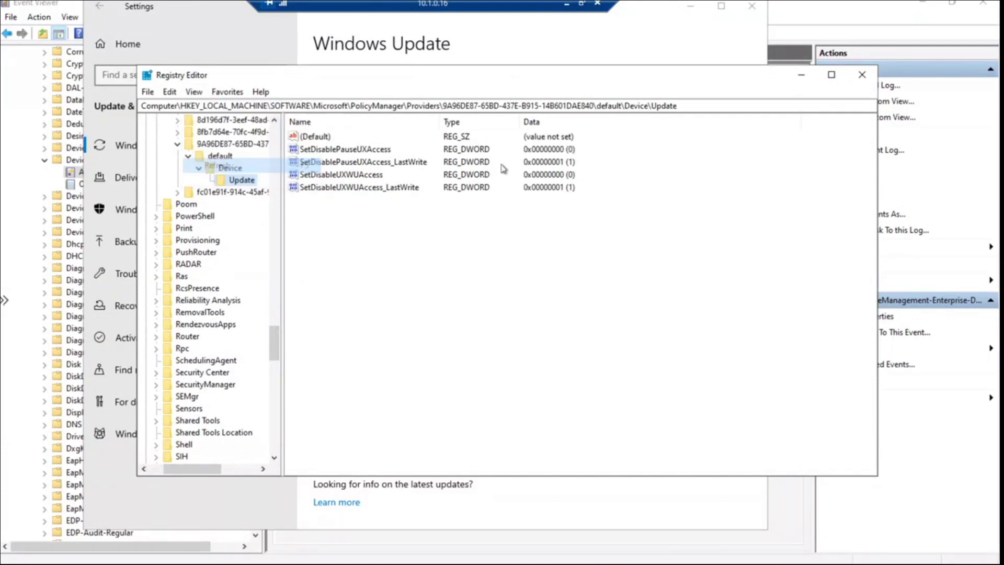